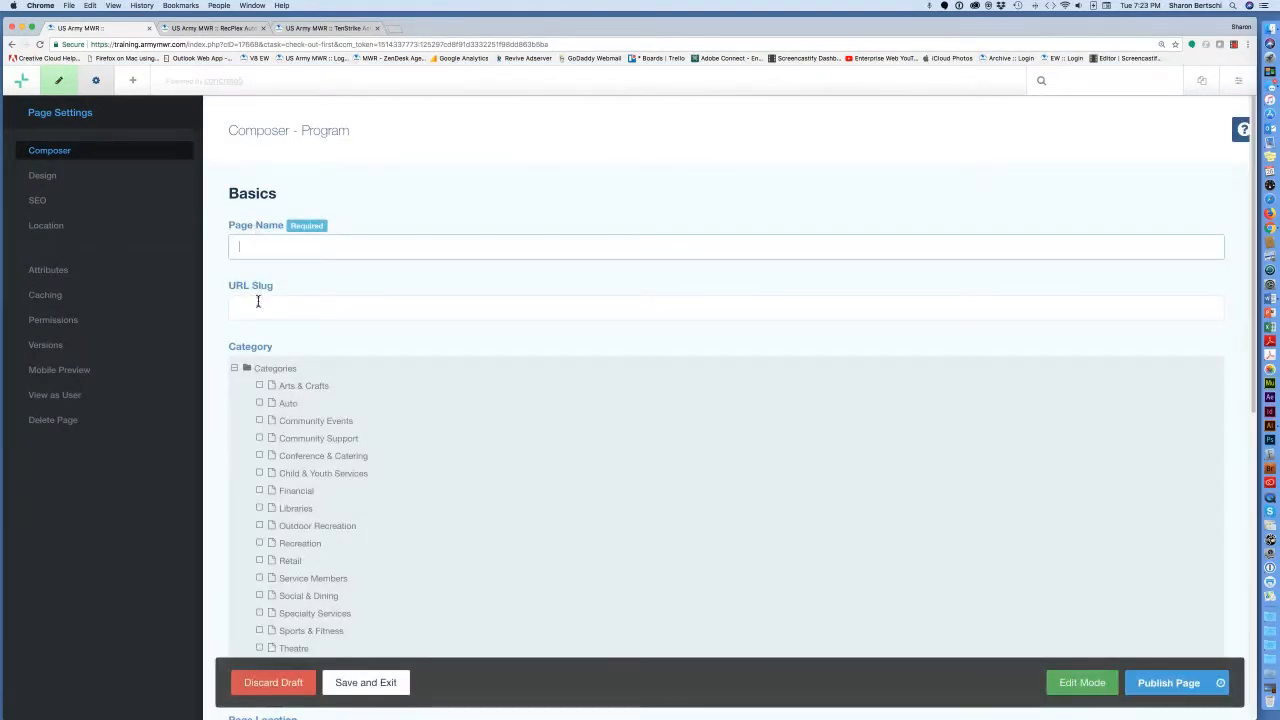
Fill in the page name 'Better Opportunities for Single Soldiers – BOSS'.
text(Better Opportunities for Single Soldiers – BOSS)
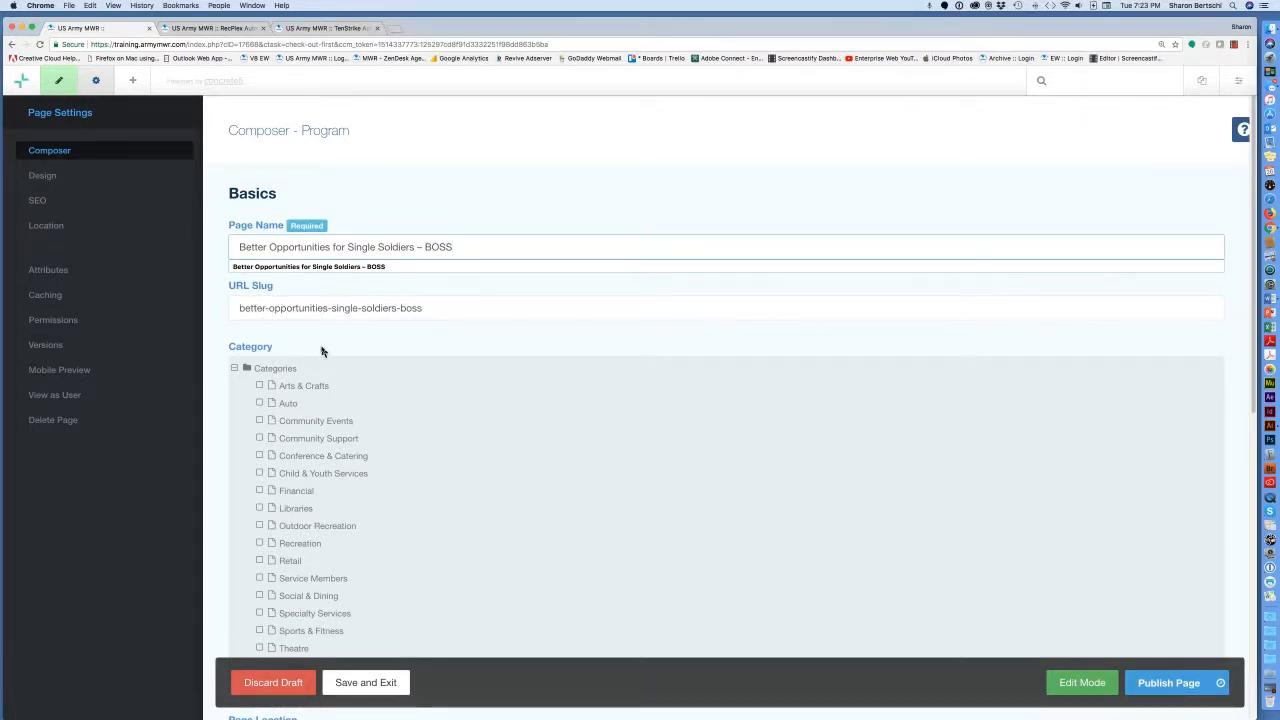
scroll(322, 345, down, 3)
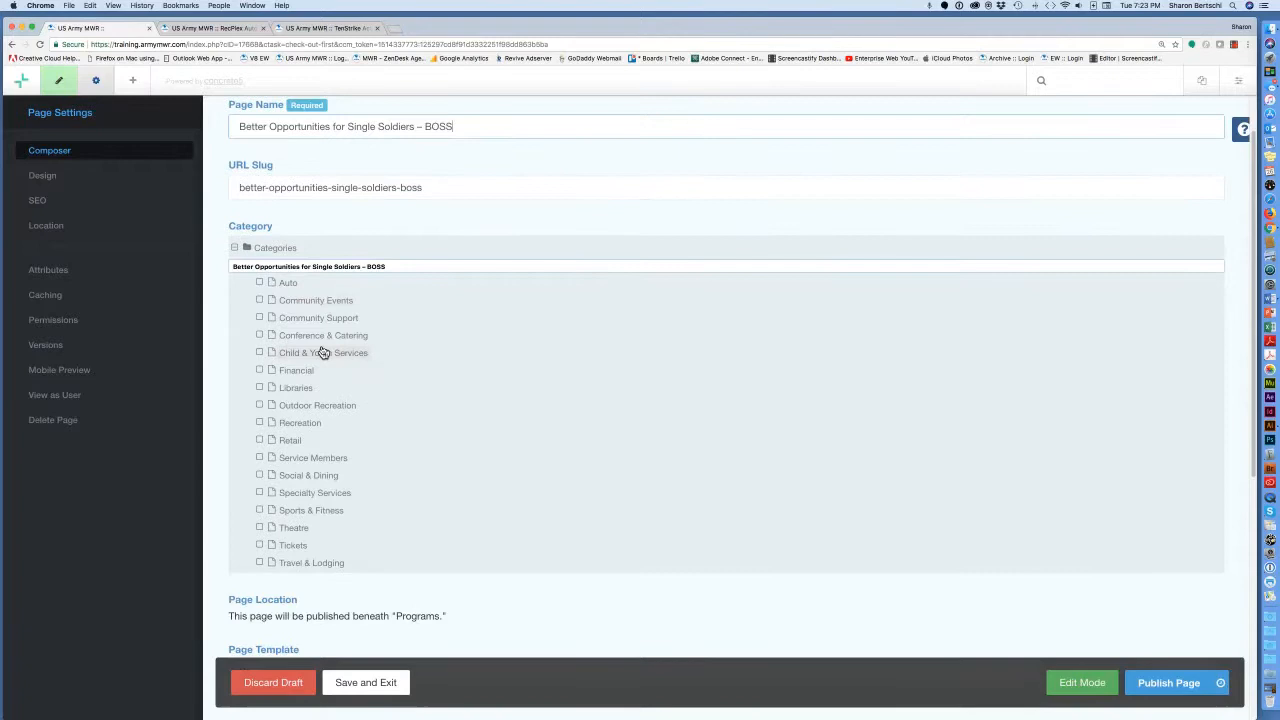
click(215, 353)
scroll(255, 376, down, 1)
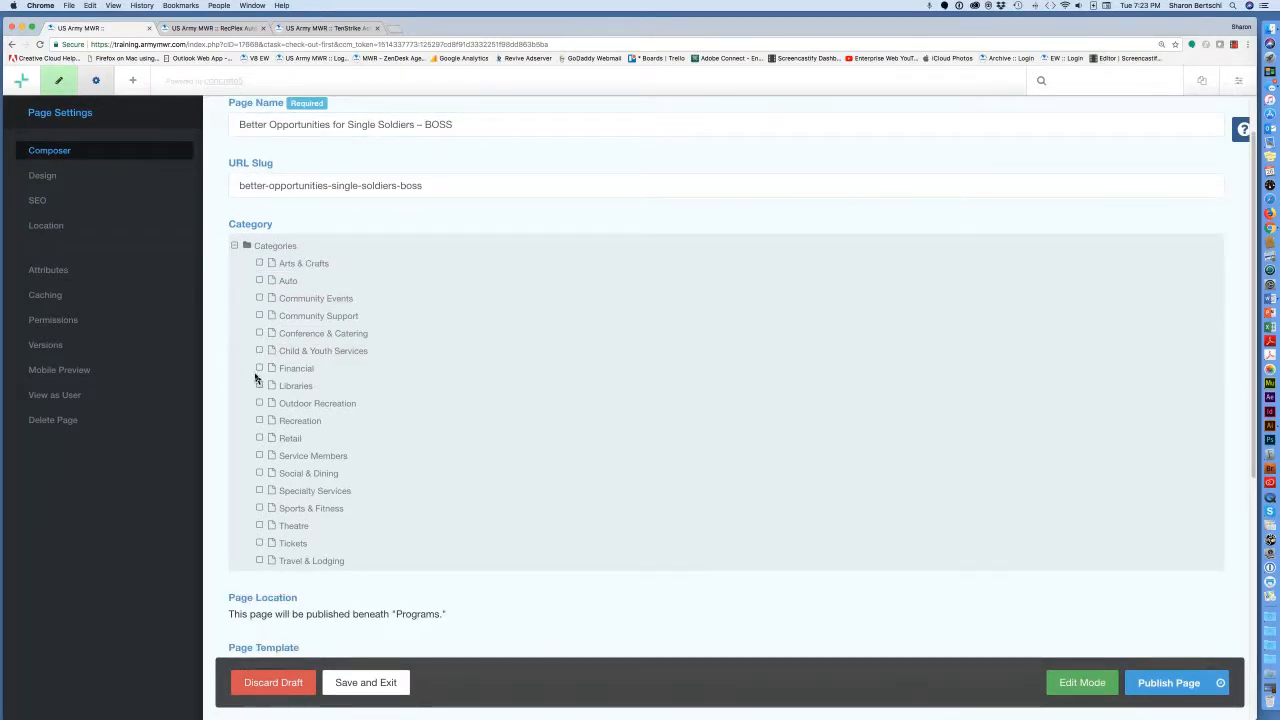
Tick the Service Members checkbox under Category.
key(super+plus)
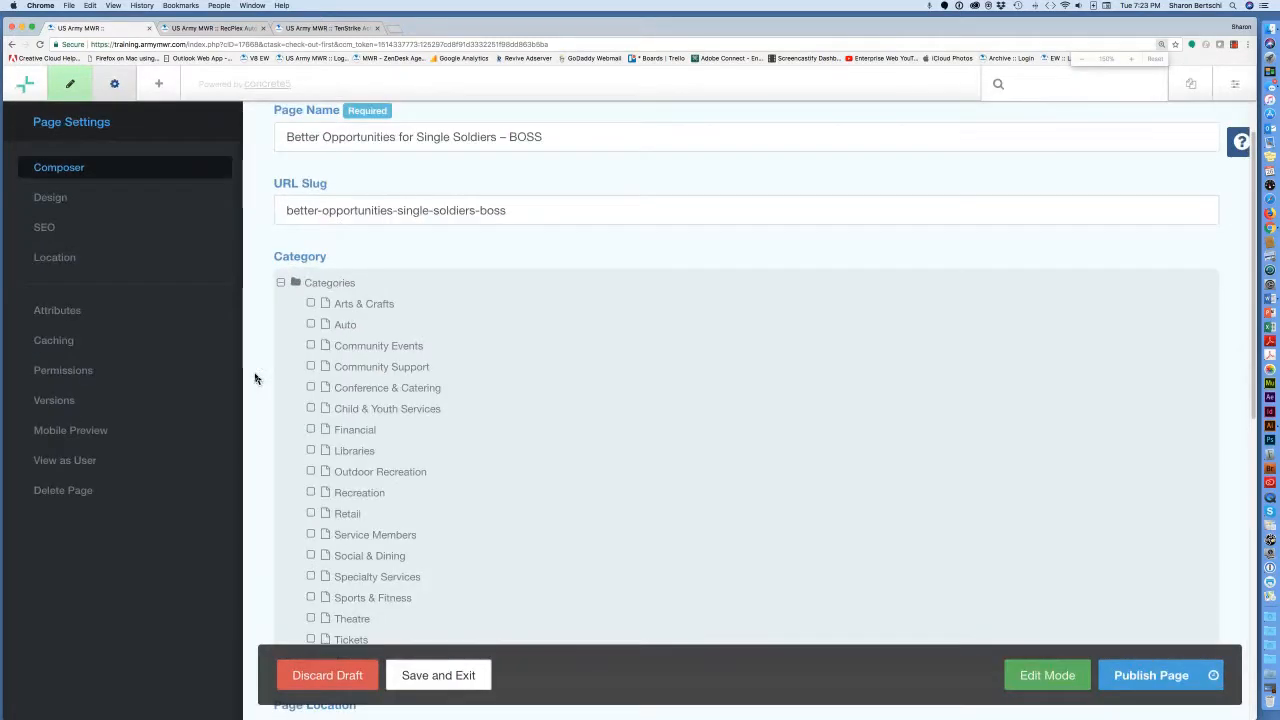
scroll(365, 463, down, 1)
scroll(365, 463, down, 1)
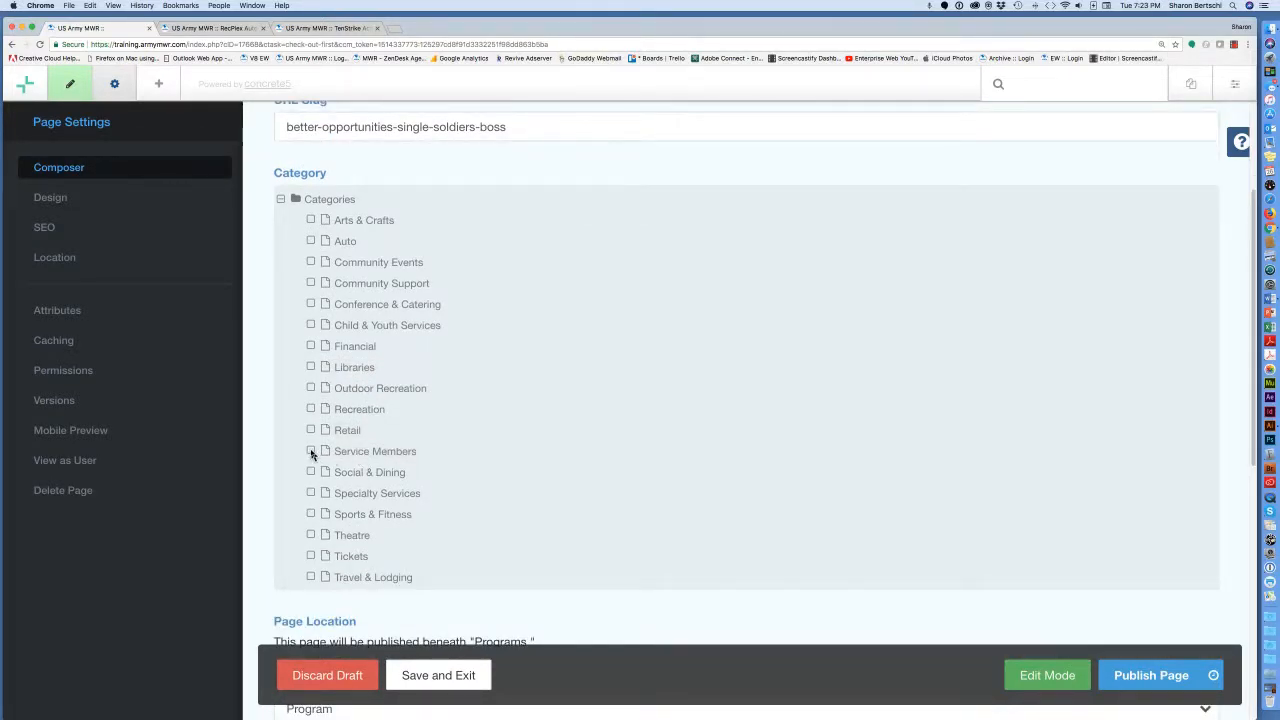
click(311, 452)
key(super+minus)
scroll(430, 482, down, 5)
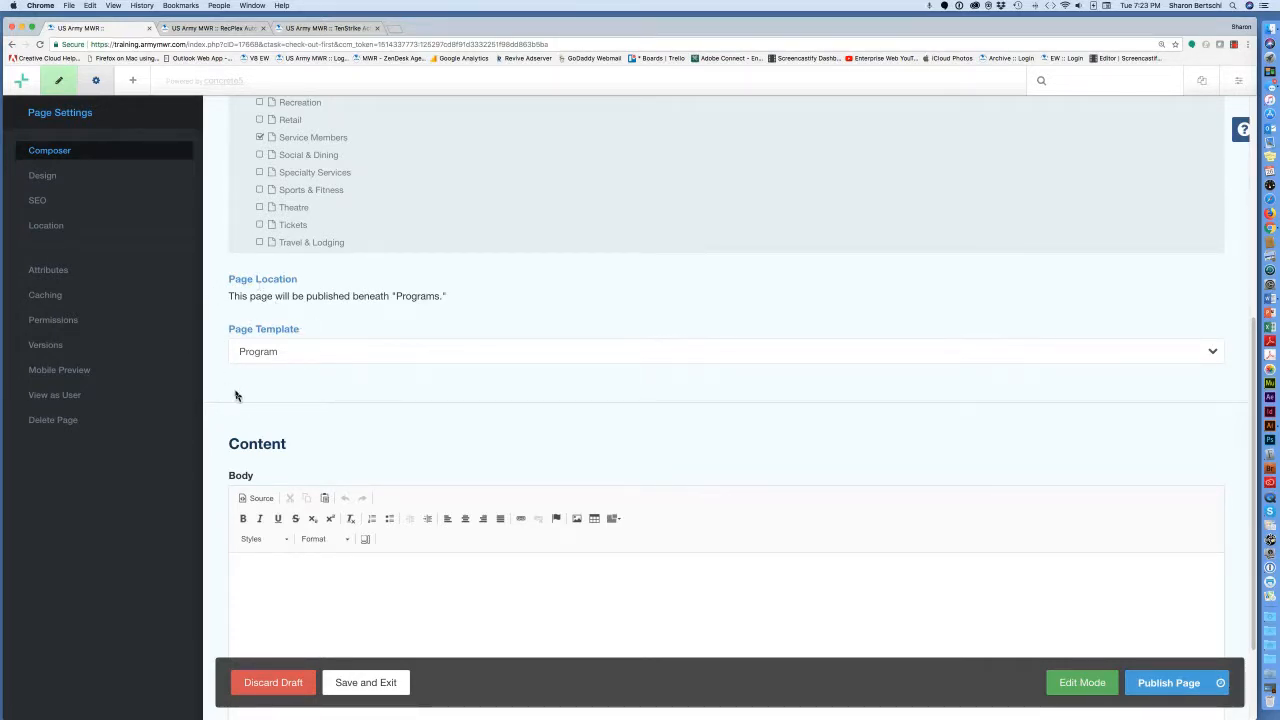
scroll(238, 397, down, 2)
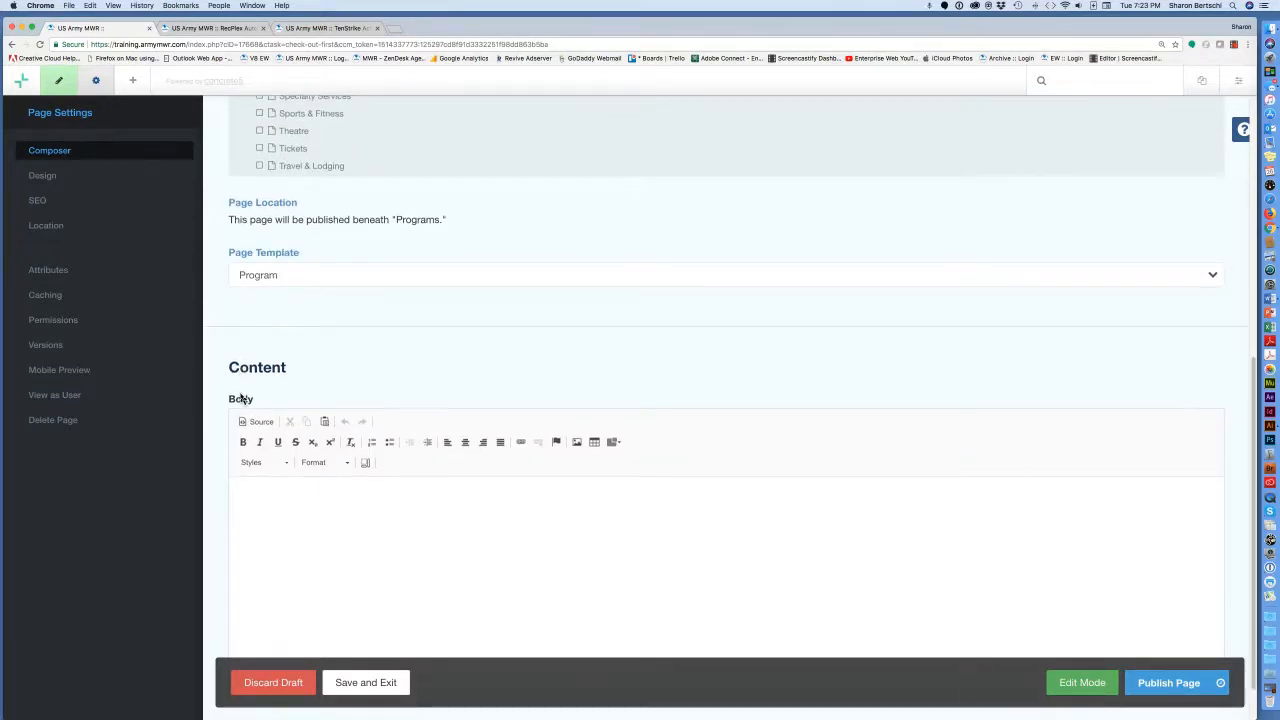
scroll(241, 398, down, 1)
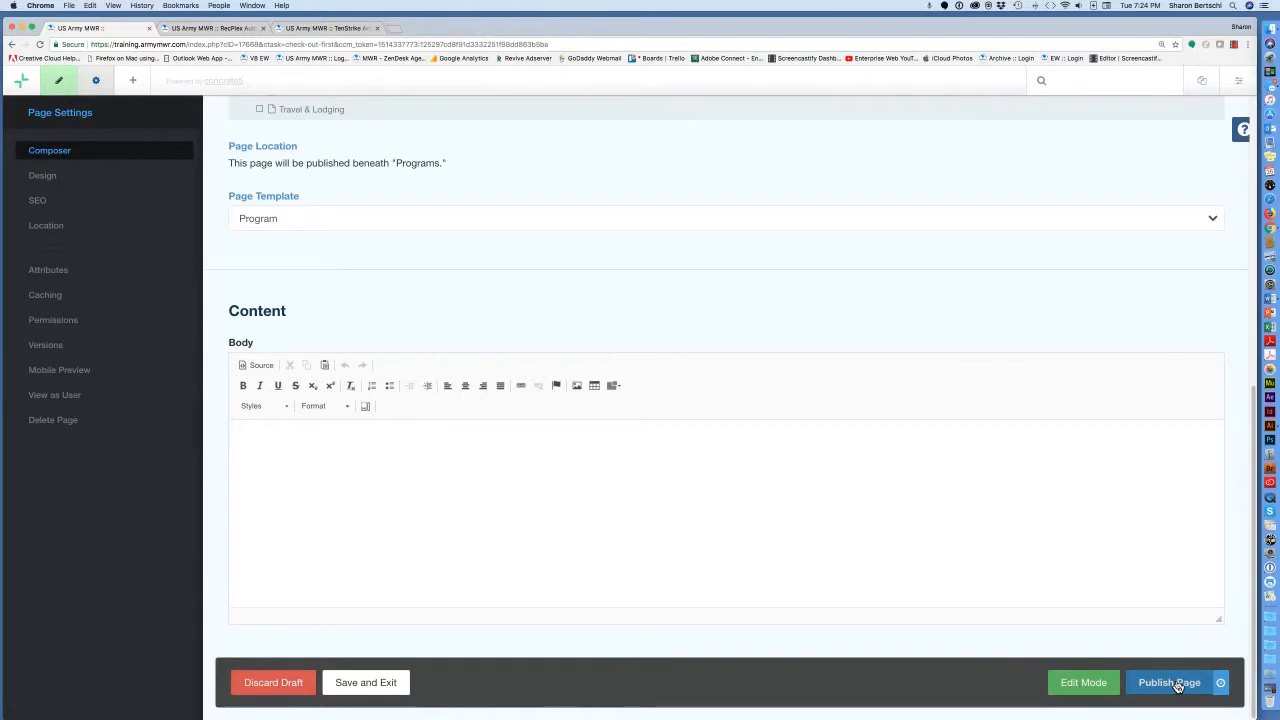
Switch the BOSS draft to Edit Mode and open the Add Content block library.
click(1094, 687)
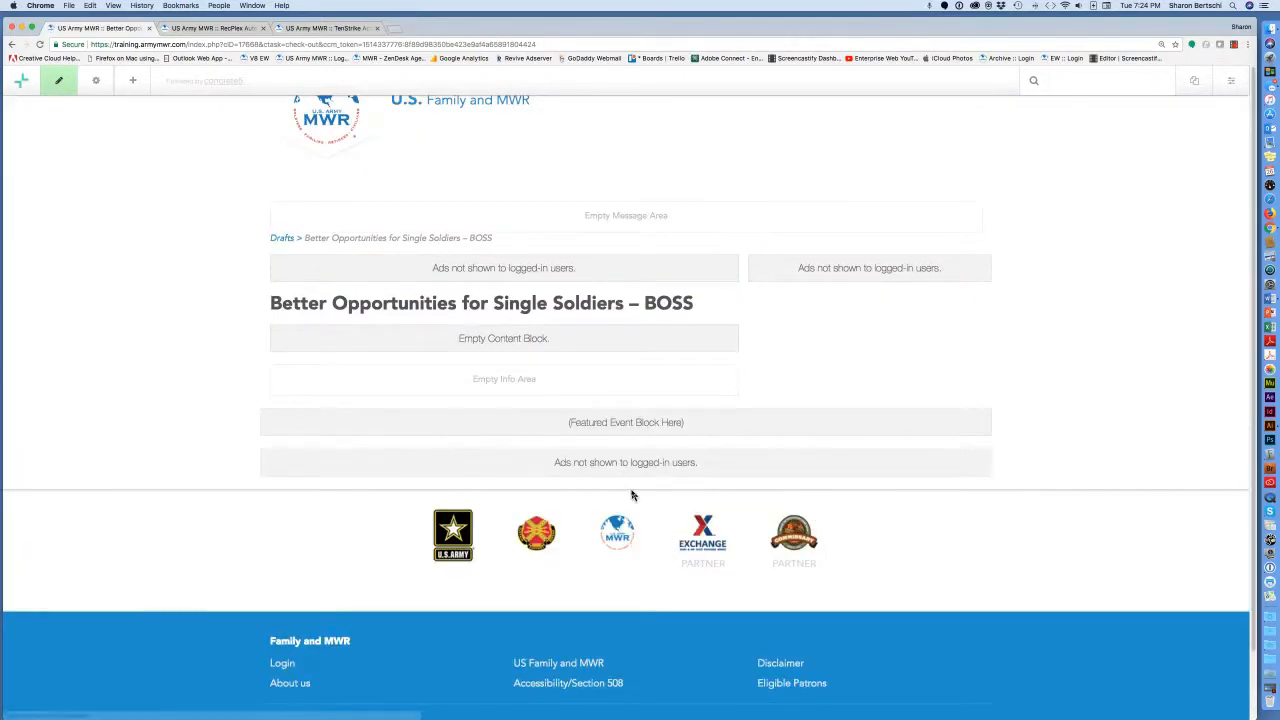
scroll(631, 495, down, 2)
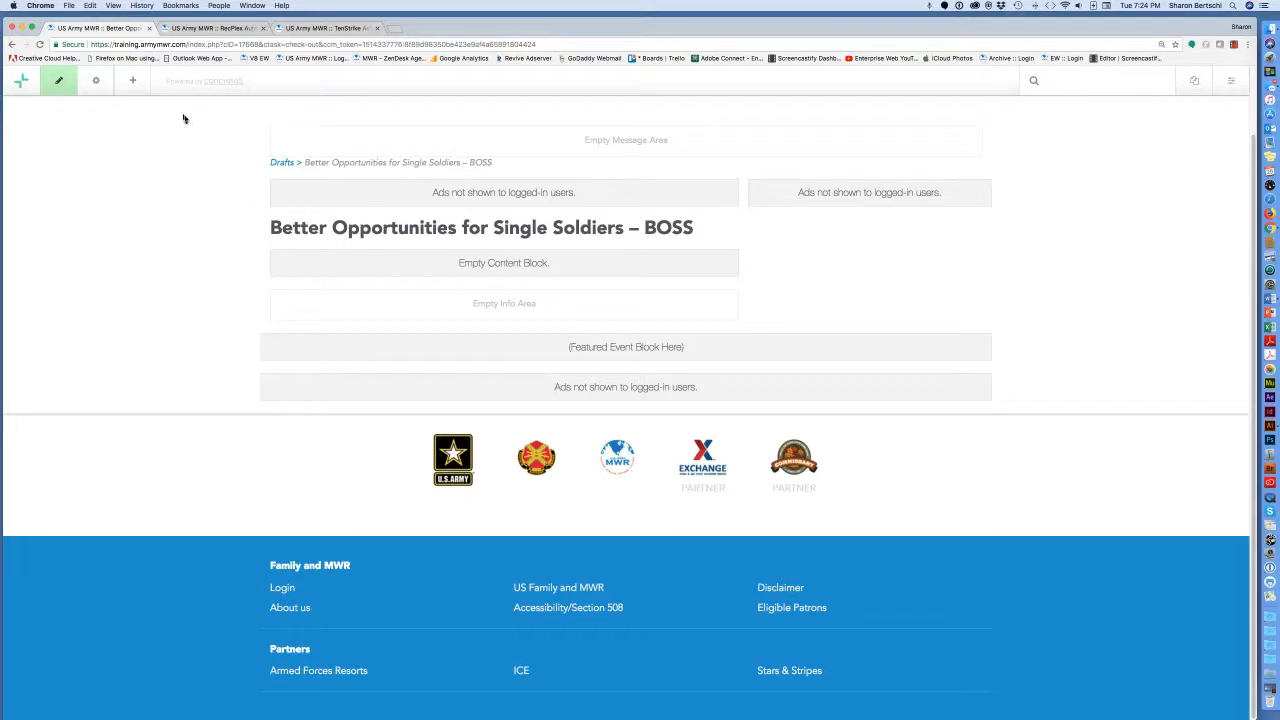
click(134, 83)
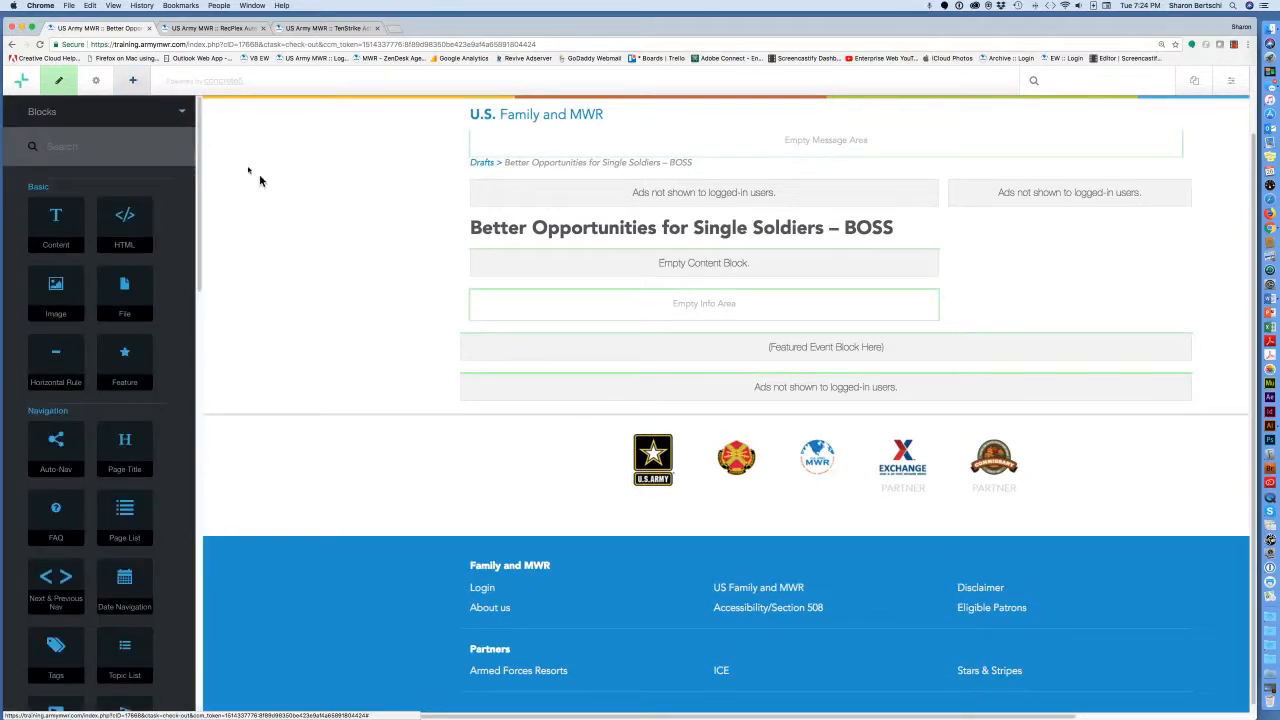
Check the RecPlex reference page, then drop an Hours of Operation / Contacts block onto the BOSS page.
click(241, 30)
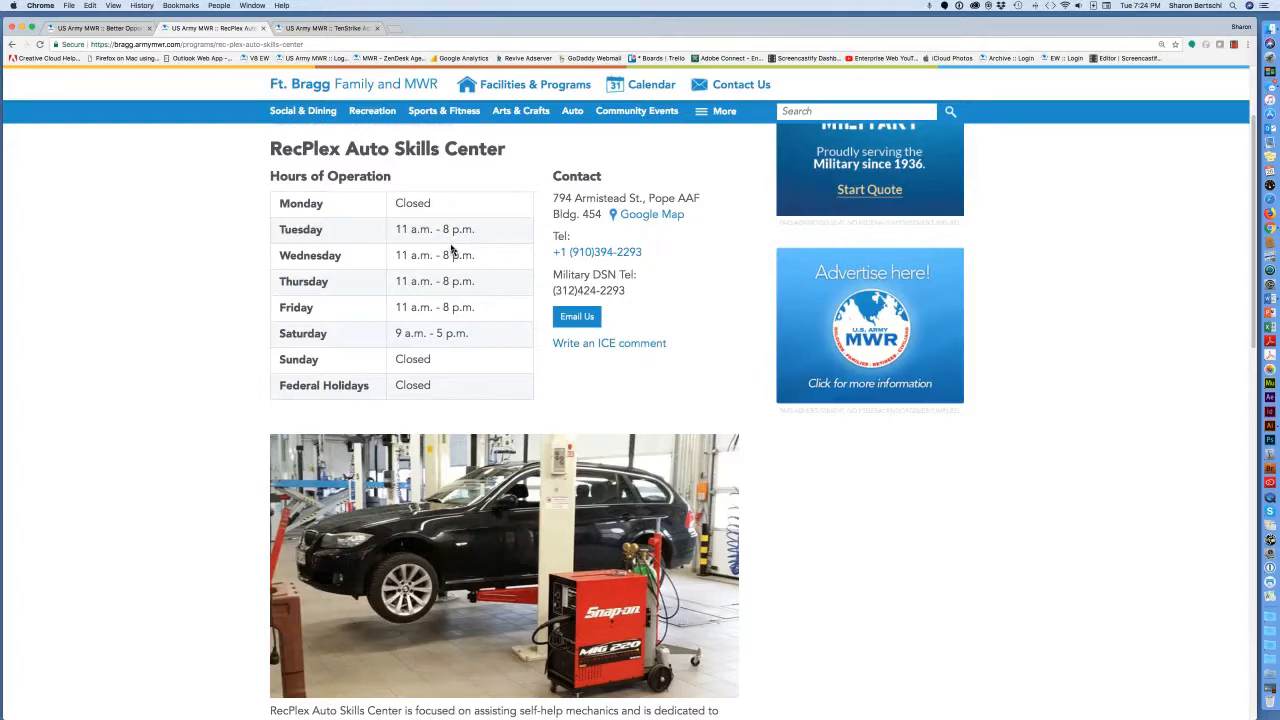
scroll(451, 250, down, 3)
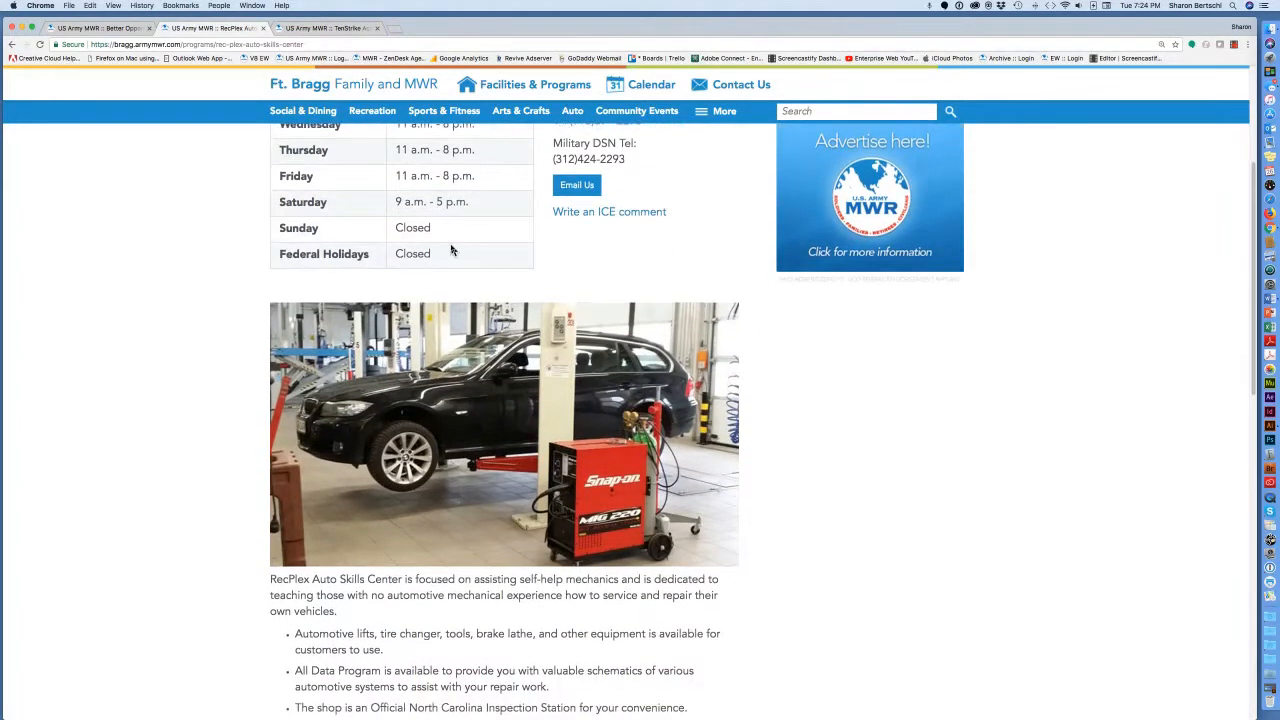
scroll(451, 250, up, 5)
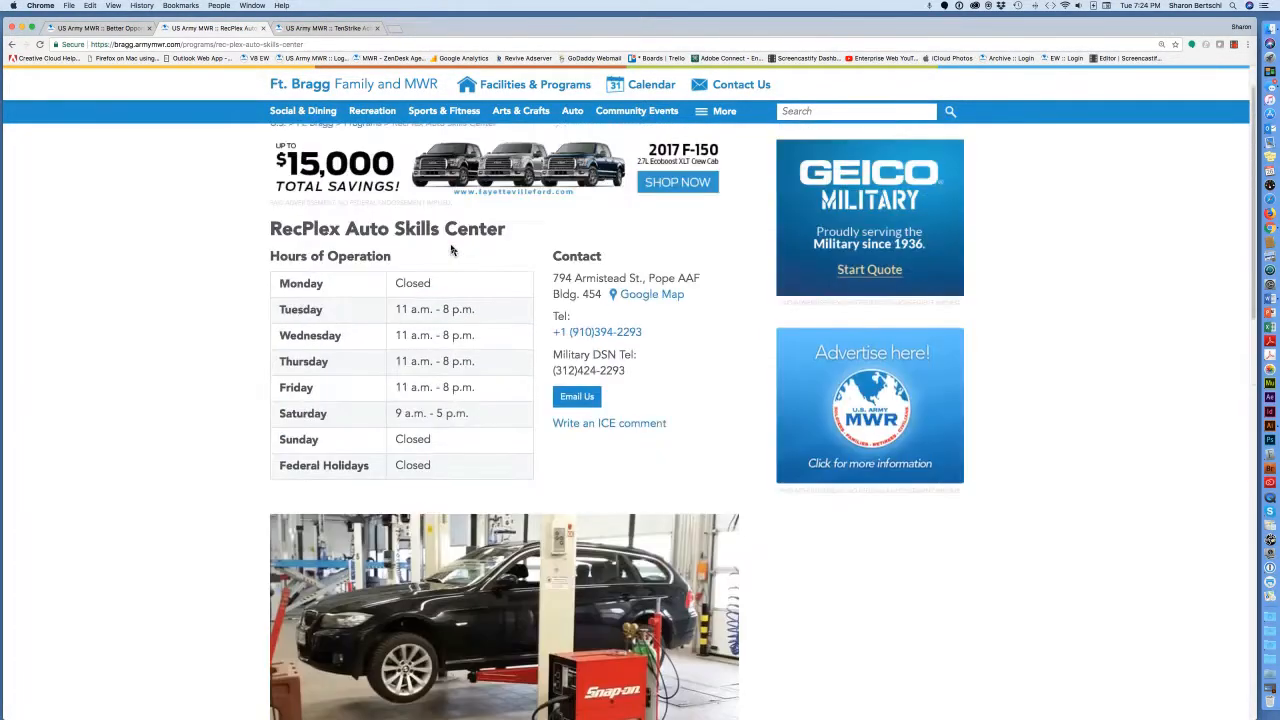
click(125, 33)
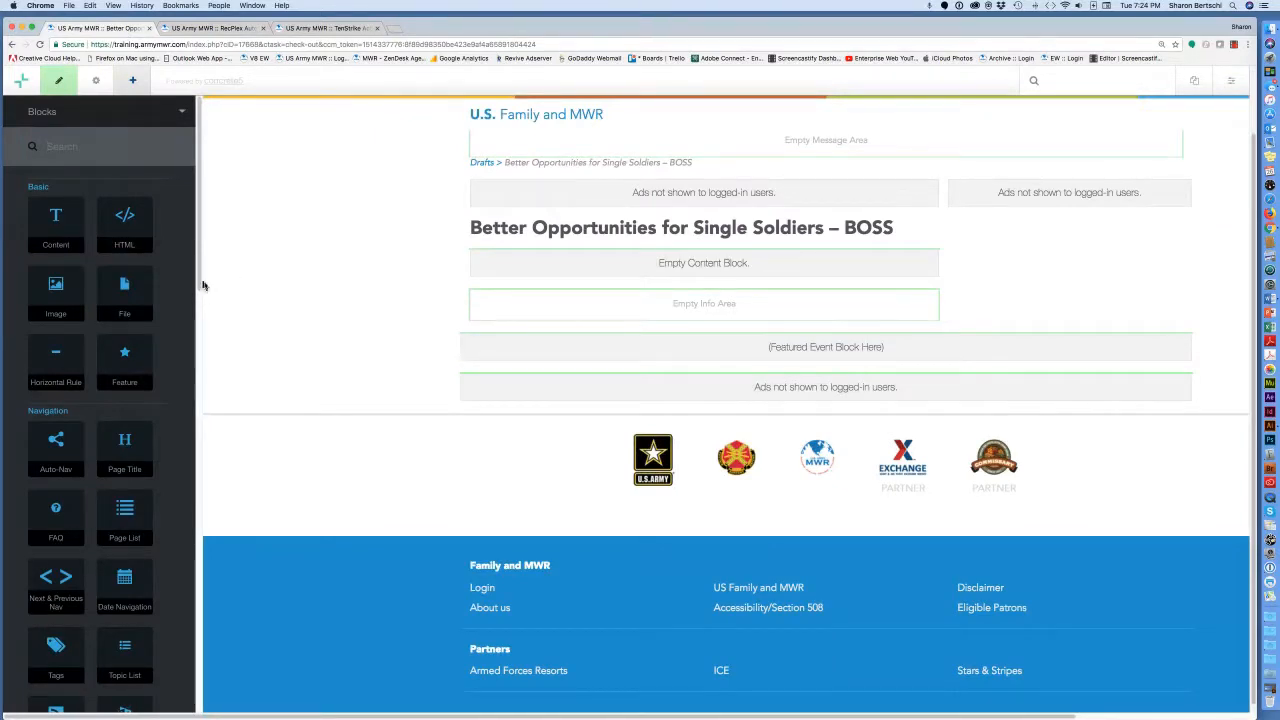
drag(195, 278, 168, 699)
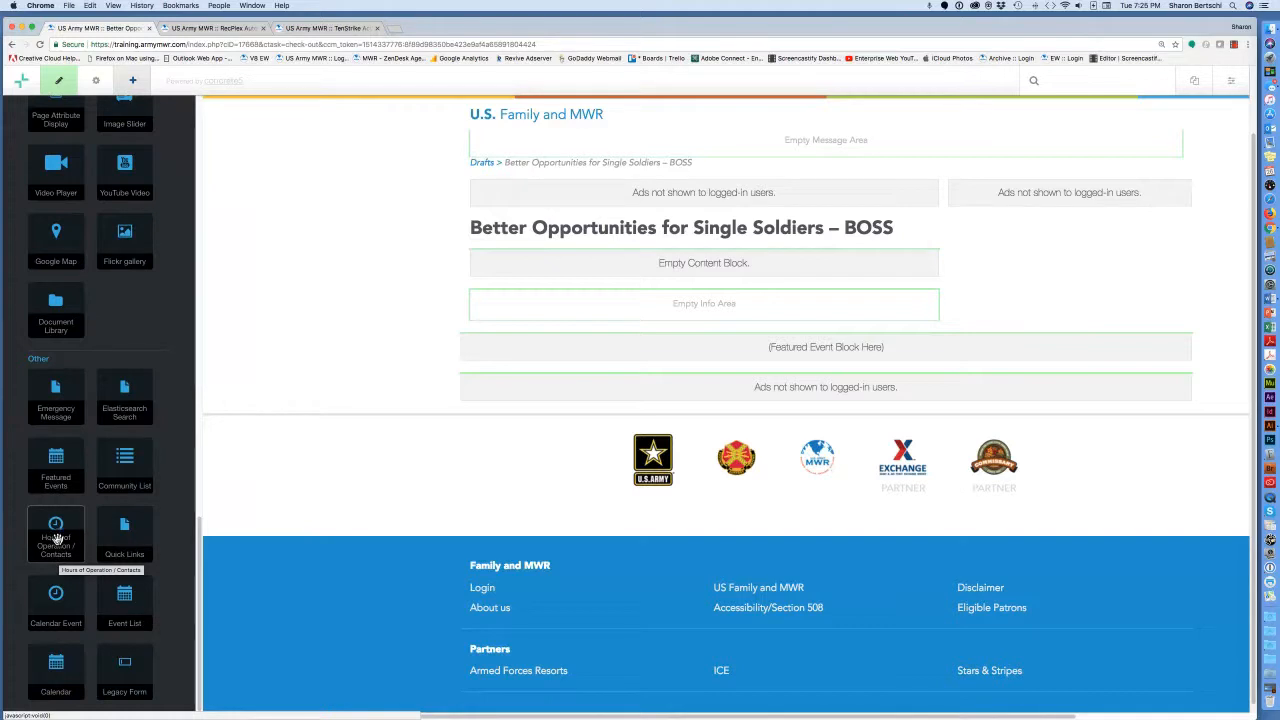
drag(56, 540, 474, 256)
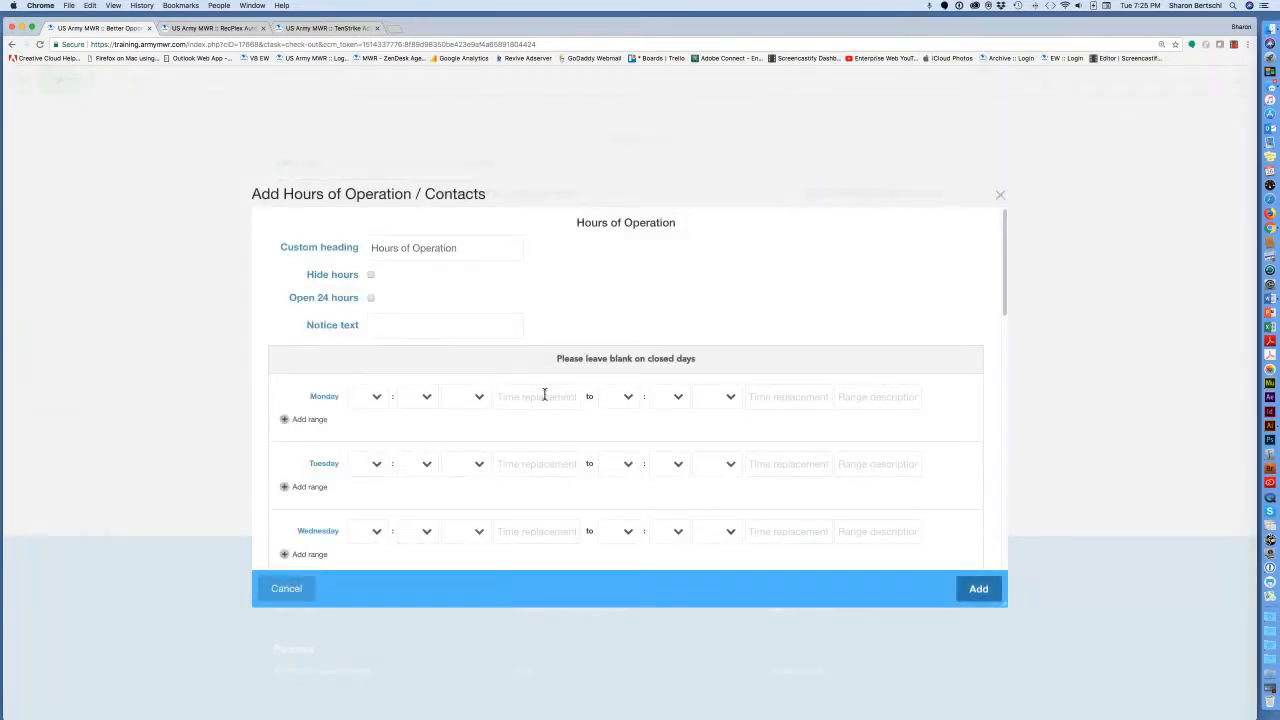
Enter 'BOSS Meeting Monday at 6 p.m.' as the block's notice text.
scroll(543, 392, down, 1)
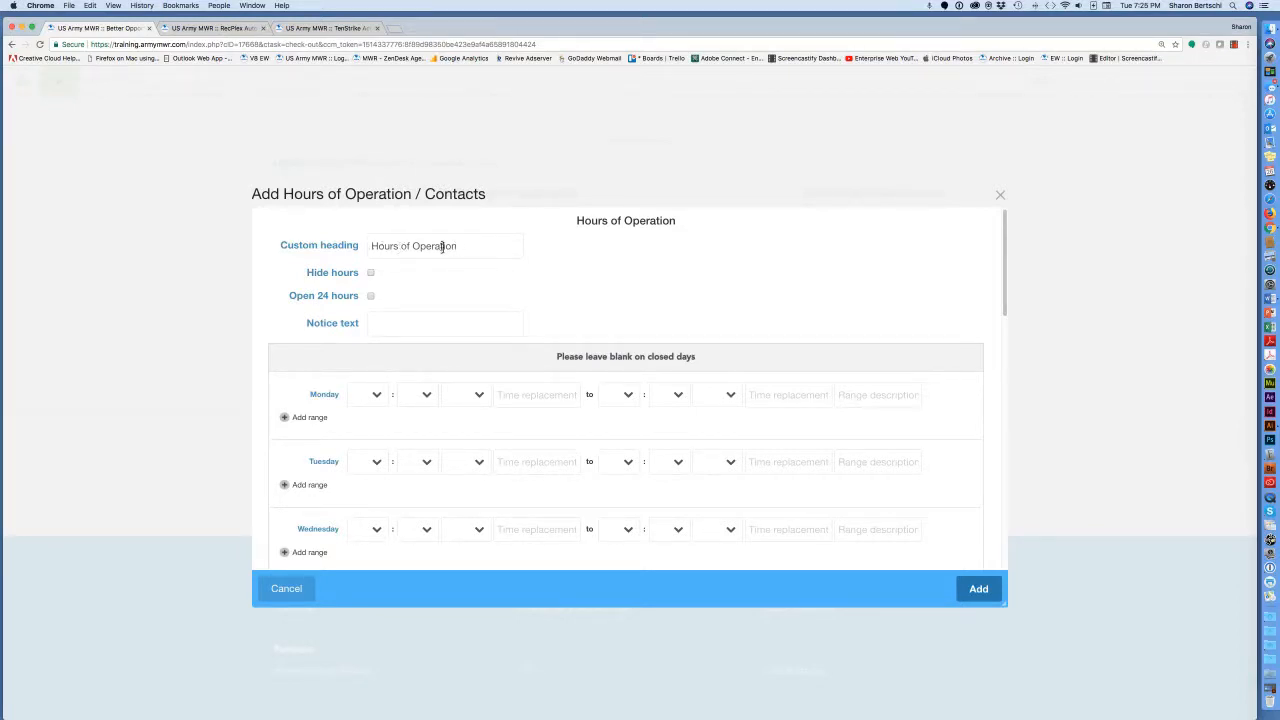
click(375, 325)
text(BOSS M)
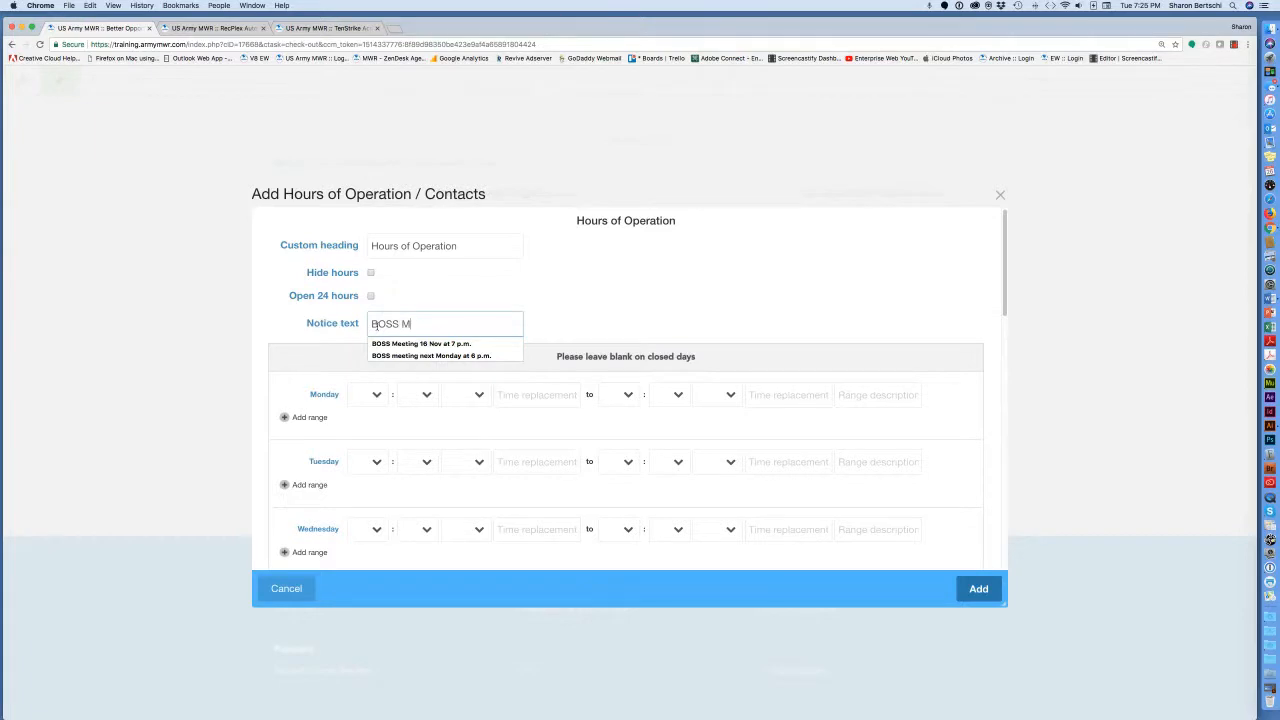
text(eeting Monday at 6 p.m.)
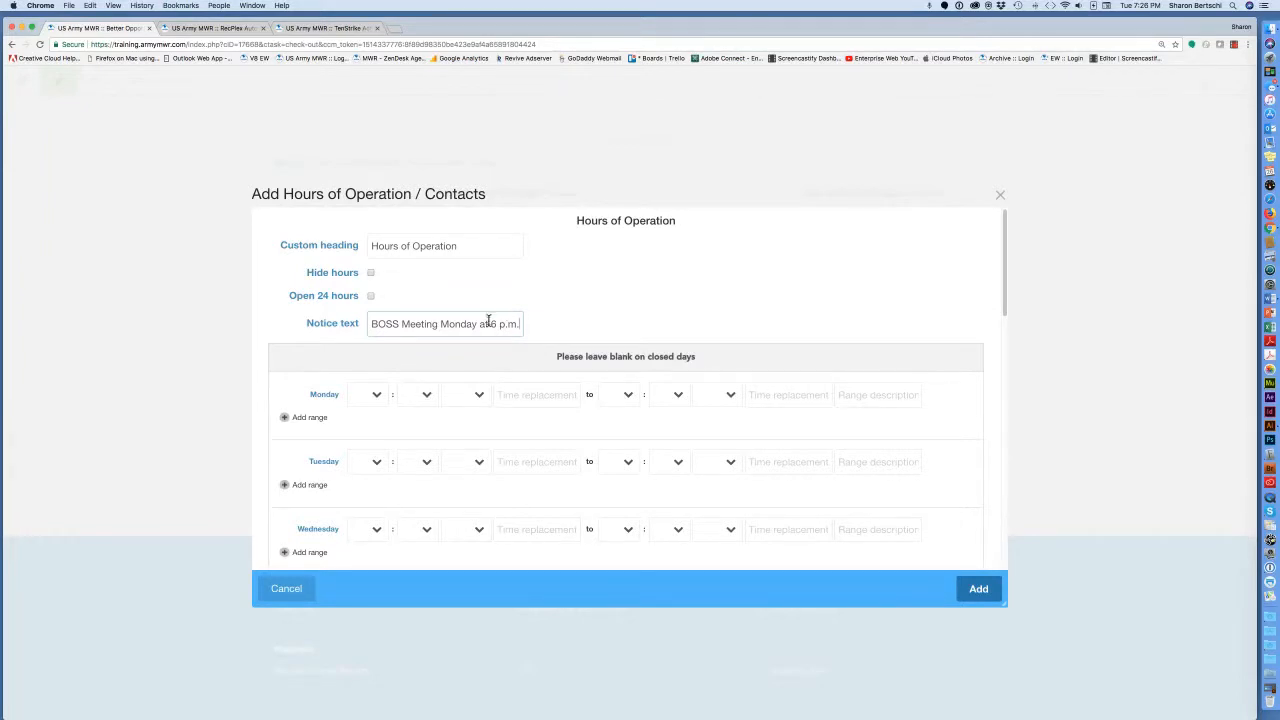
scroll(572, 318, down, 3)
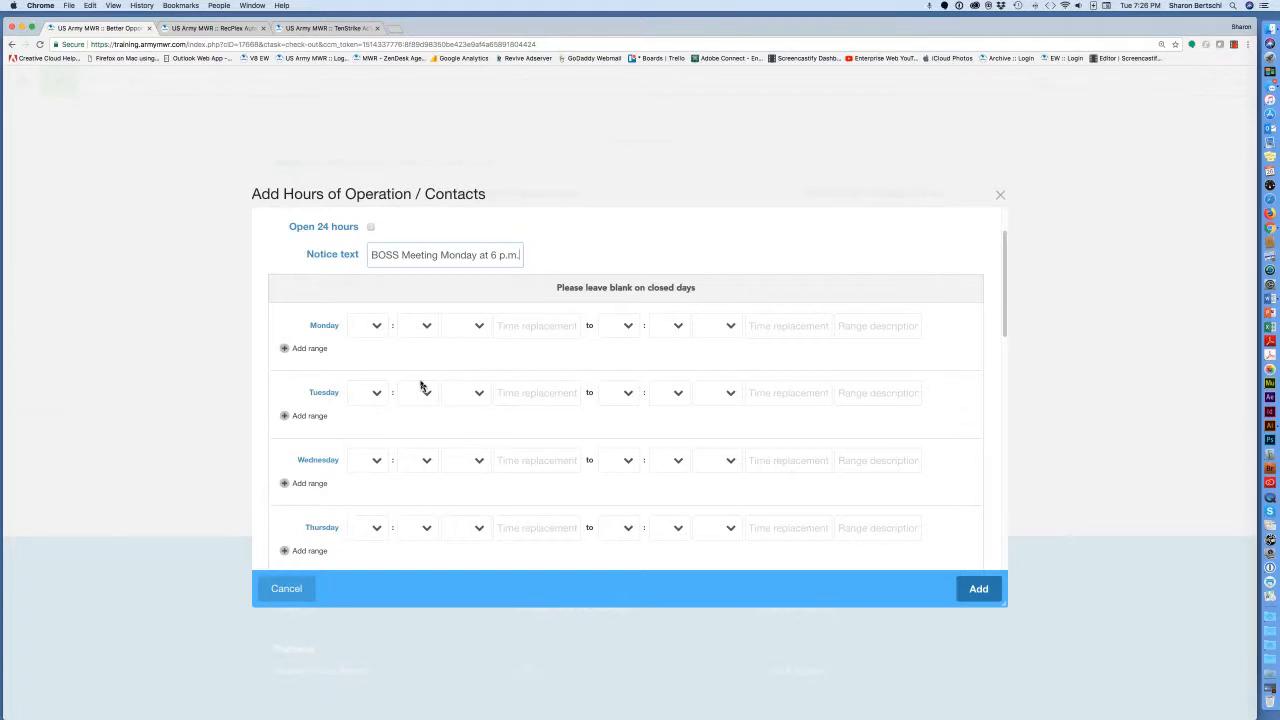
scroll(421, 386, down, 1)
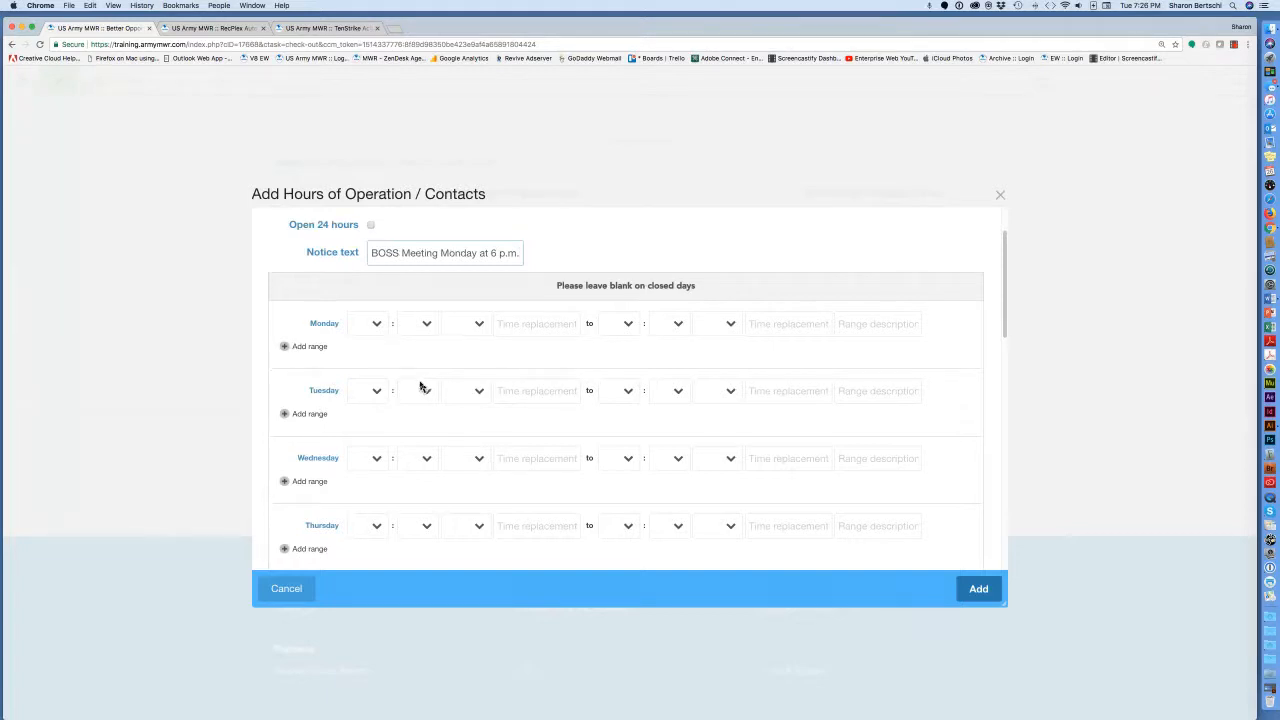
Set Monday's opening time to 8:00 a.m.
click(377, 328)
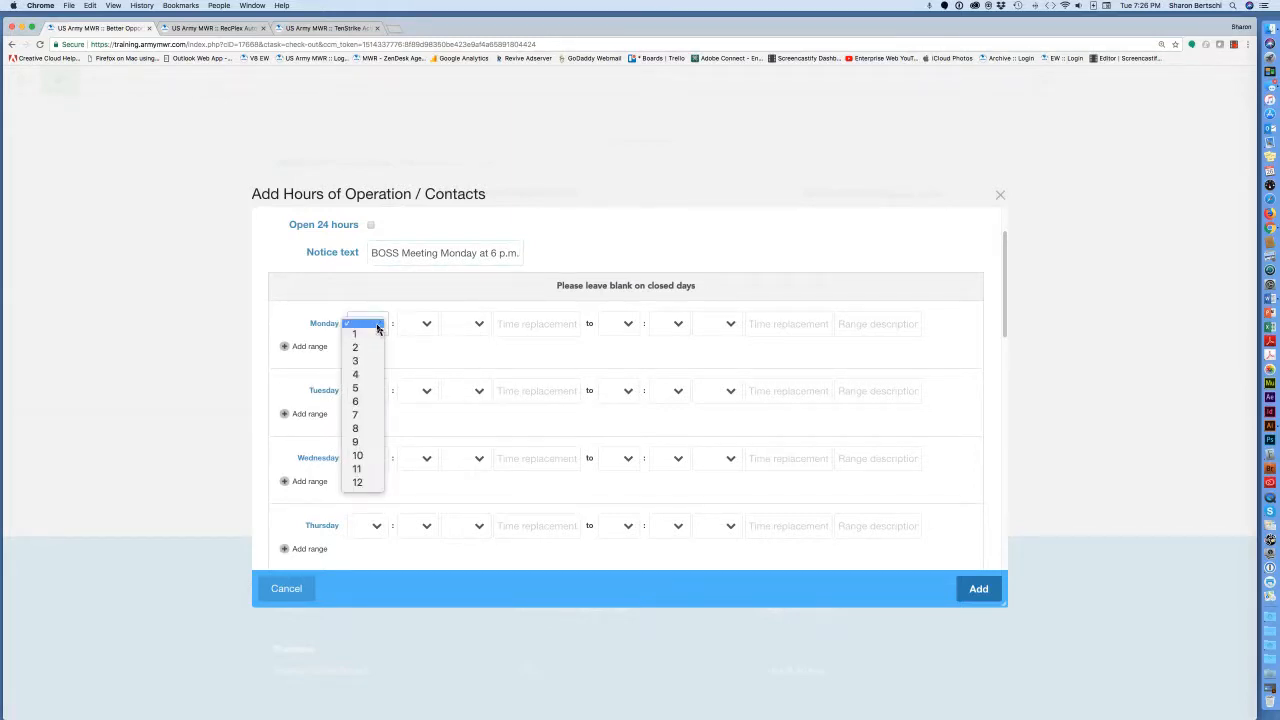
click(354, 430)
click(428, 326)
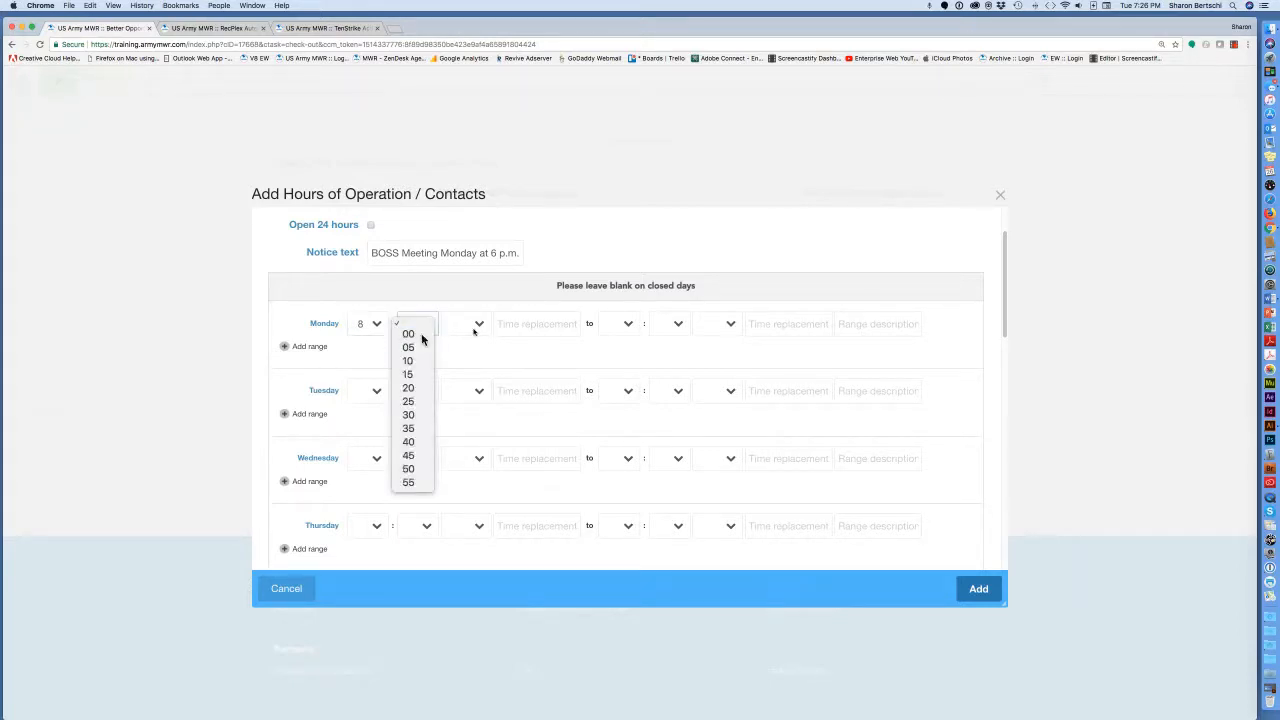
click(420, 335)
click(476, 327)
click(473, 336)
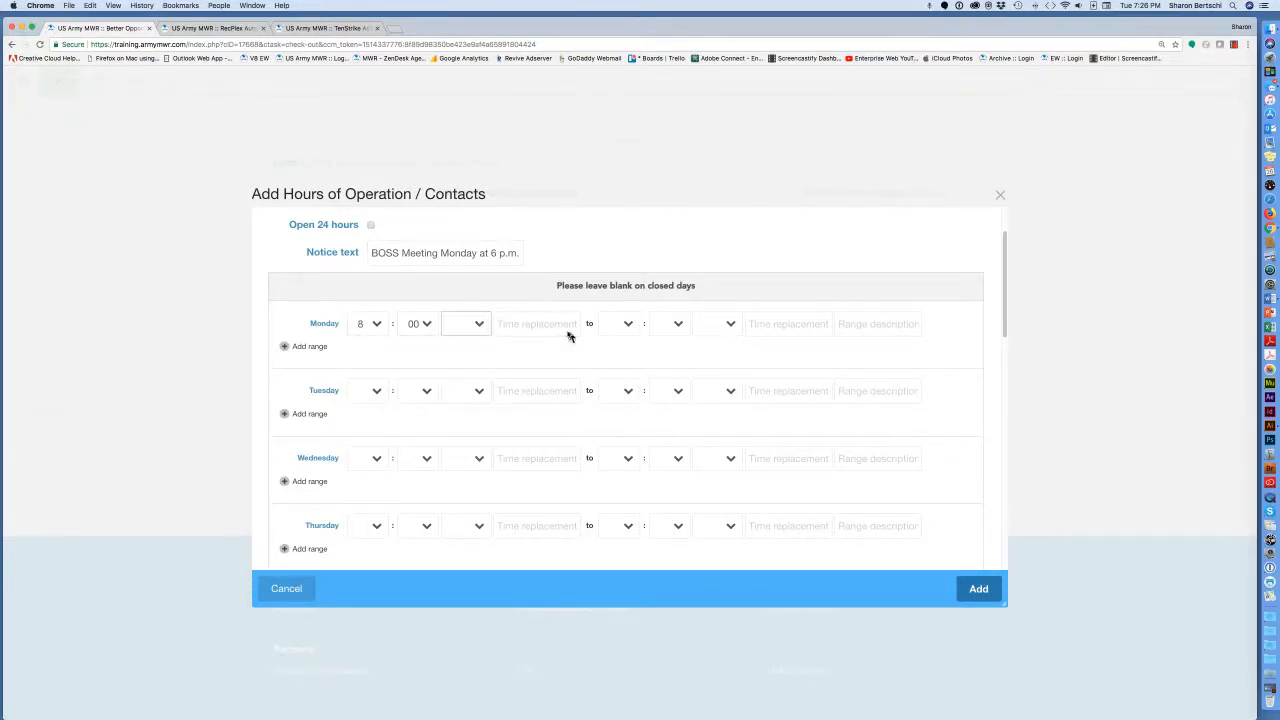
Set Monday's closing time to 4:30 p.m. and add a second Monday time range.
click(628, 327)
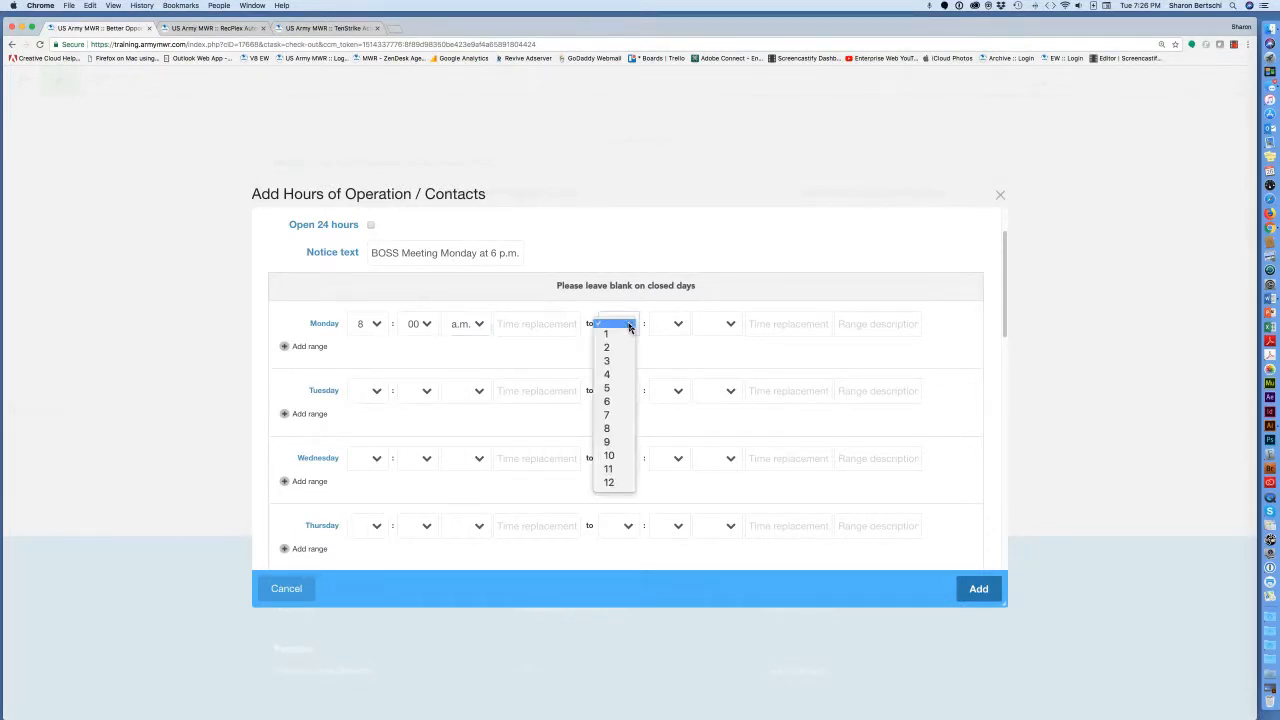
click(614, 376)
click(677, 325)
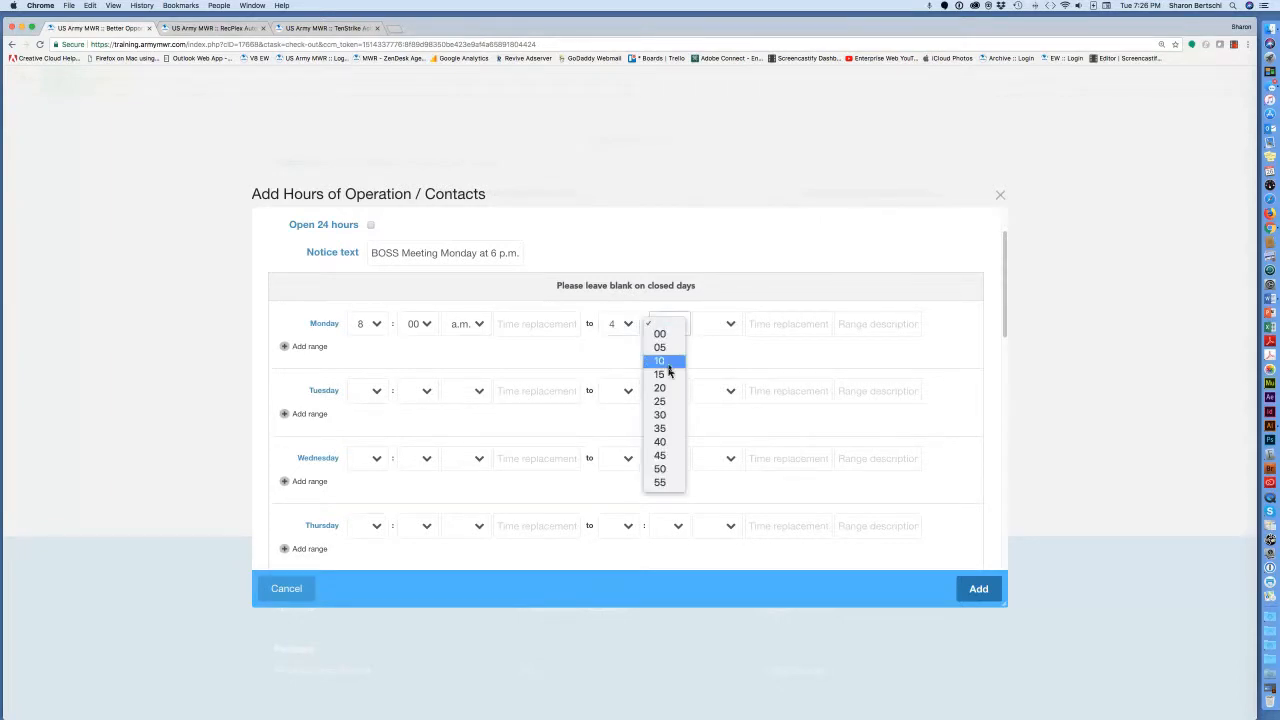
click(664, 416)
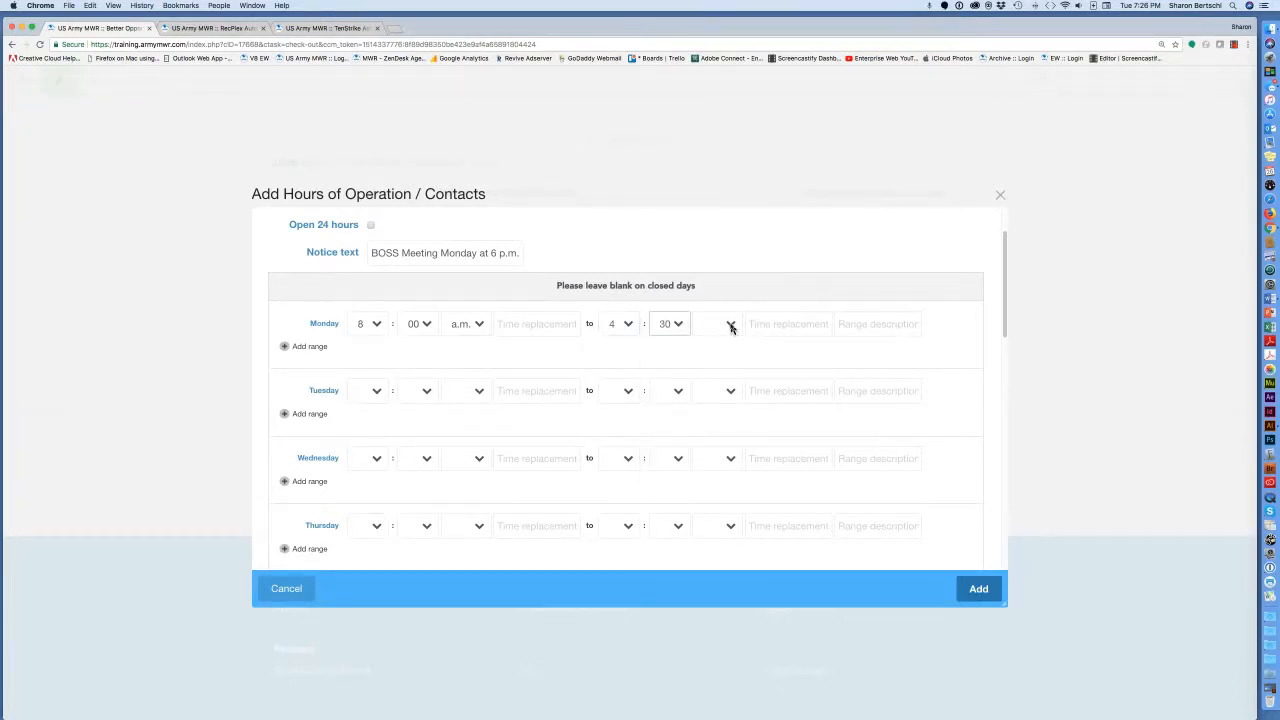
click(731, 327)
click(712, 349)
click(285, 347)
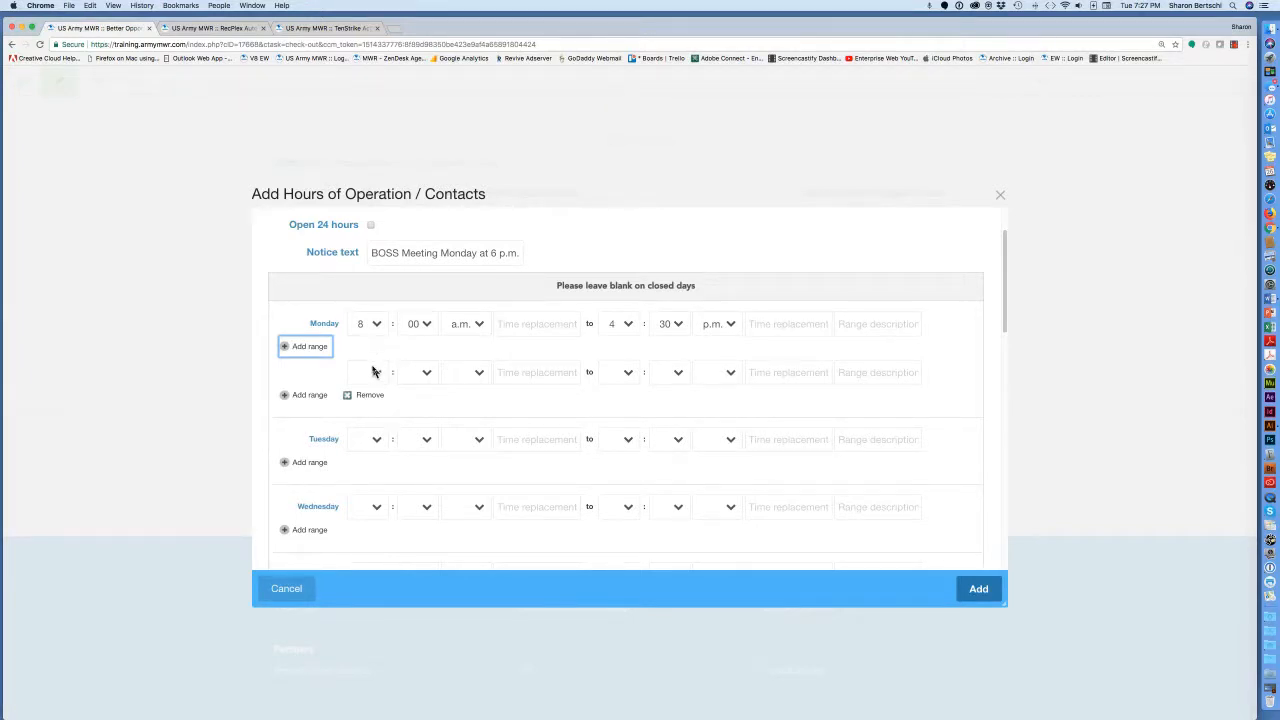
Enter 'Lunch 11 a.m. to 1 p.m.' in the second Monday range's Time replacement field.
click(504, 374)
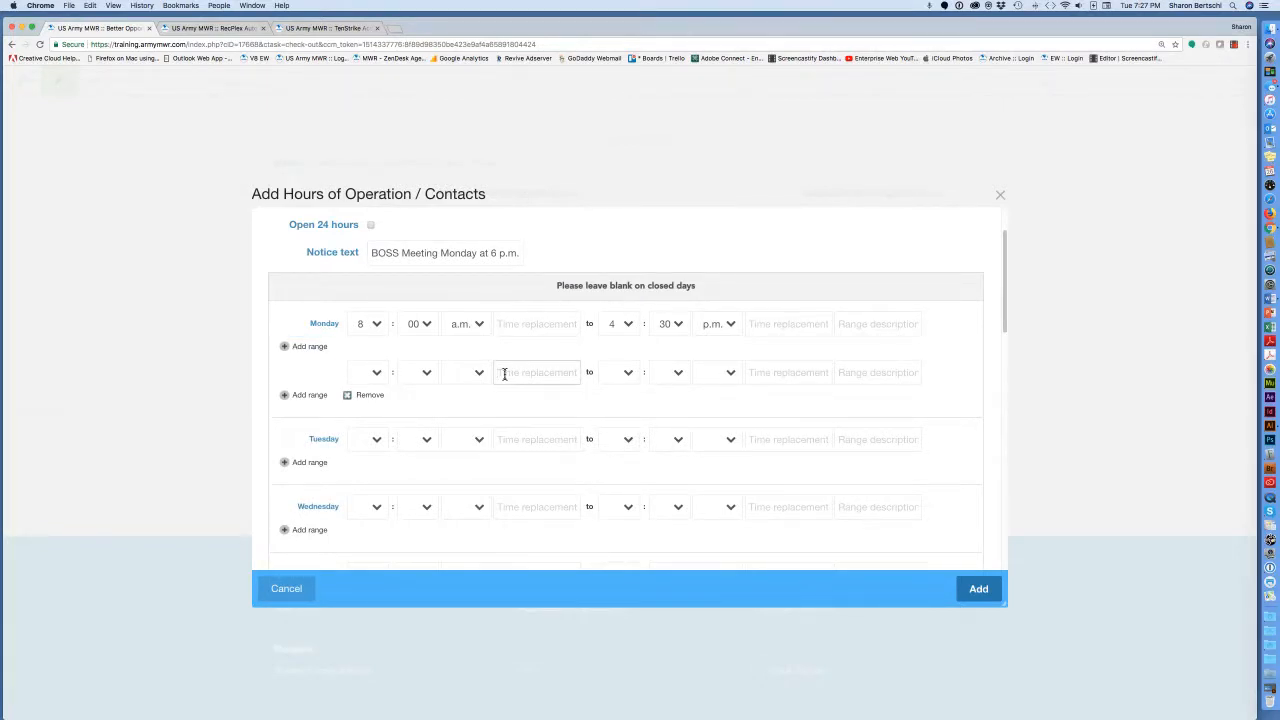
text(Lunc)
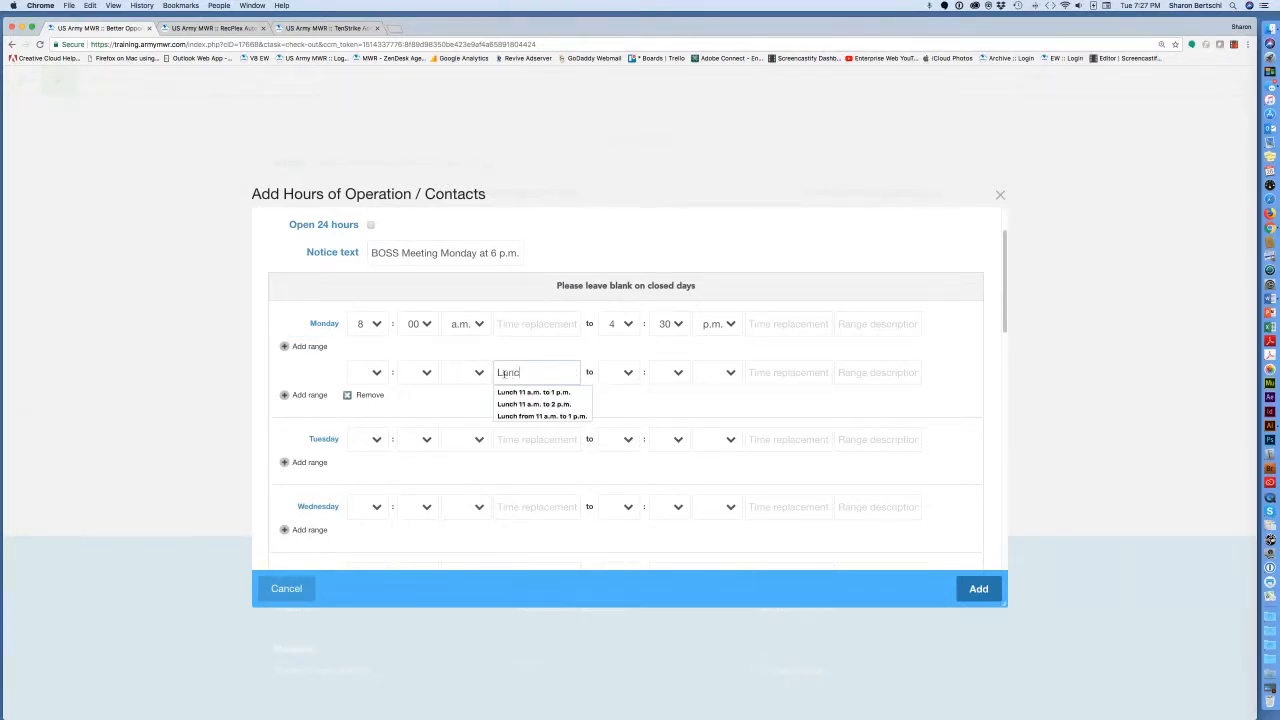
text(h 11 a.m)
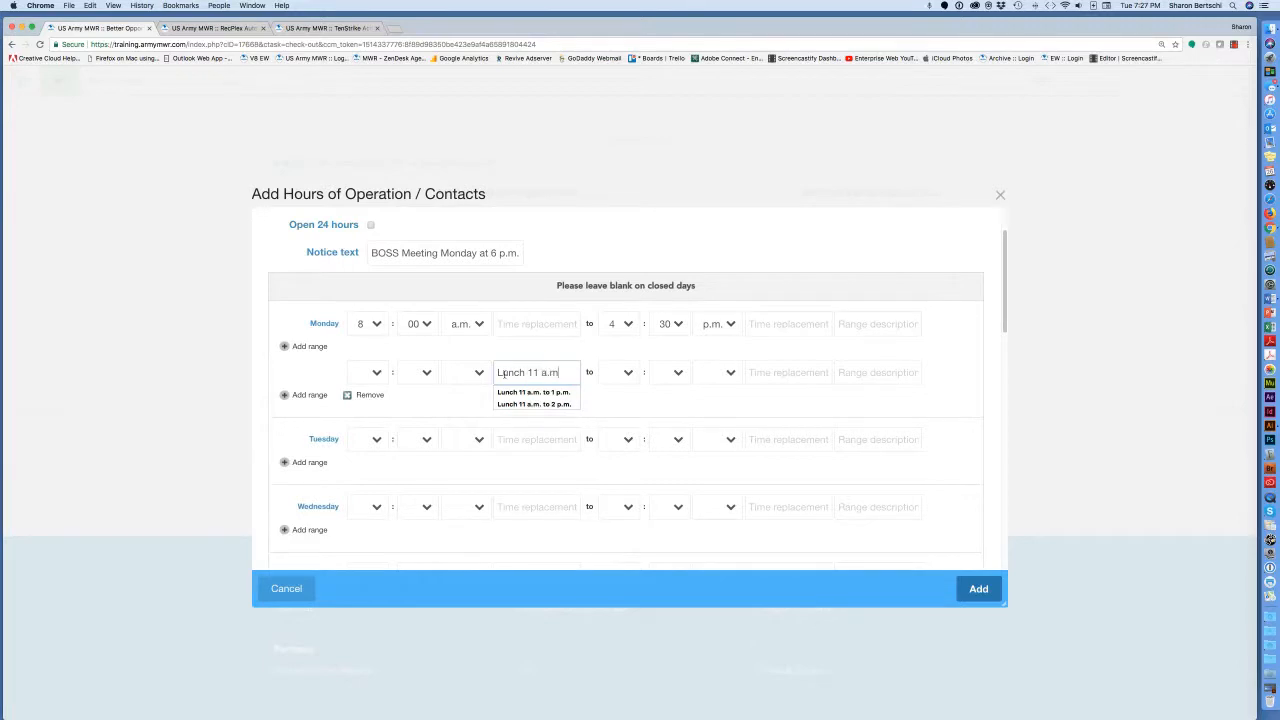
text(. to 1 p.m.)
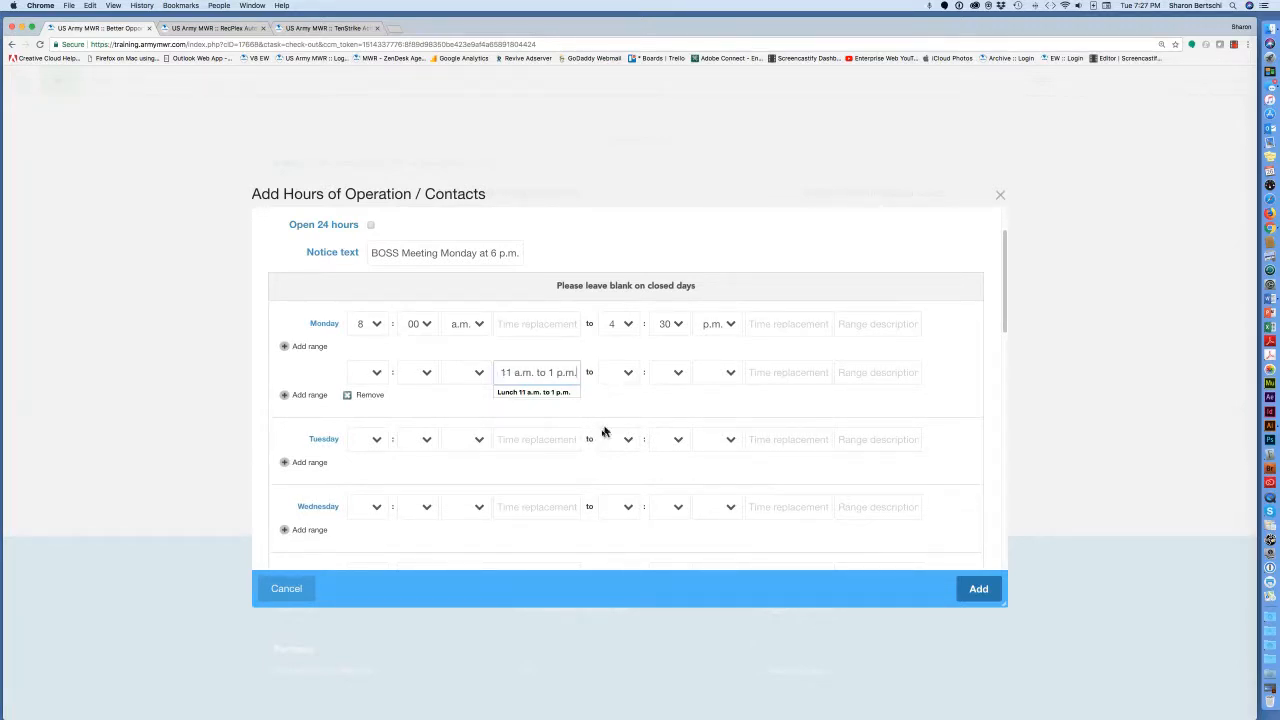
click(539, 477)
scroll(435, 474, down, 5)
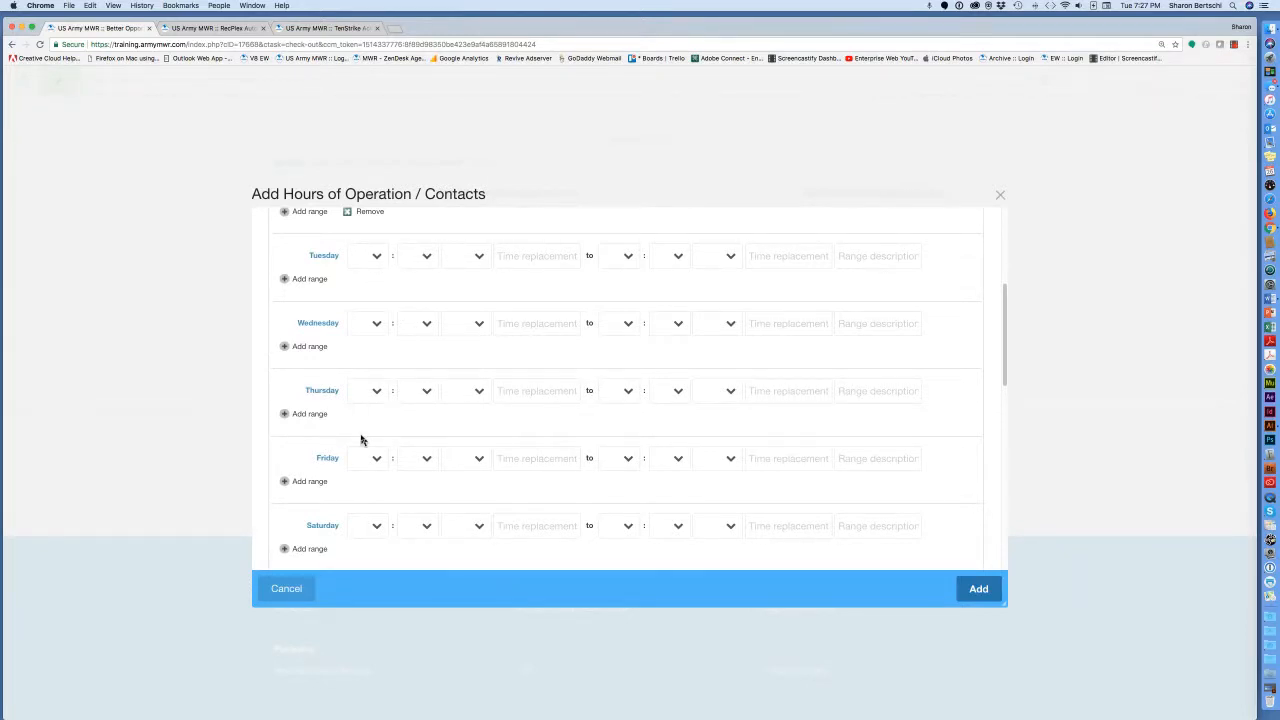
scroll(362, 438, down, 3)
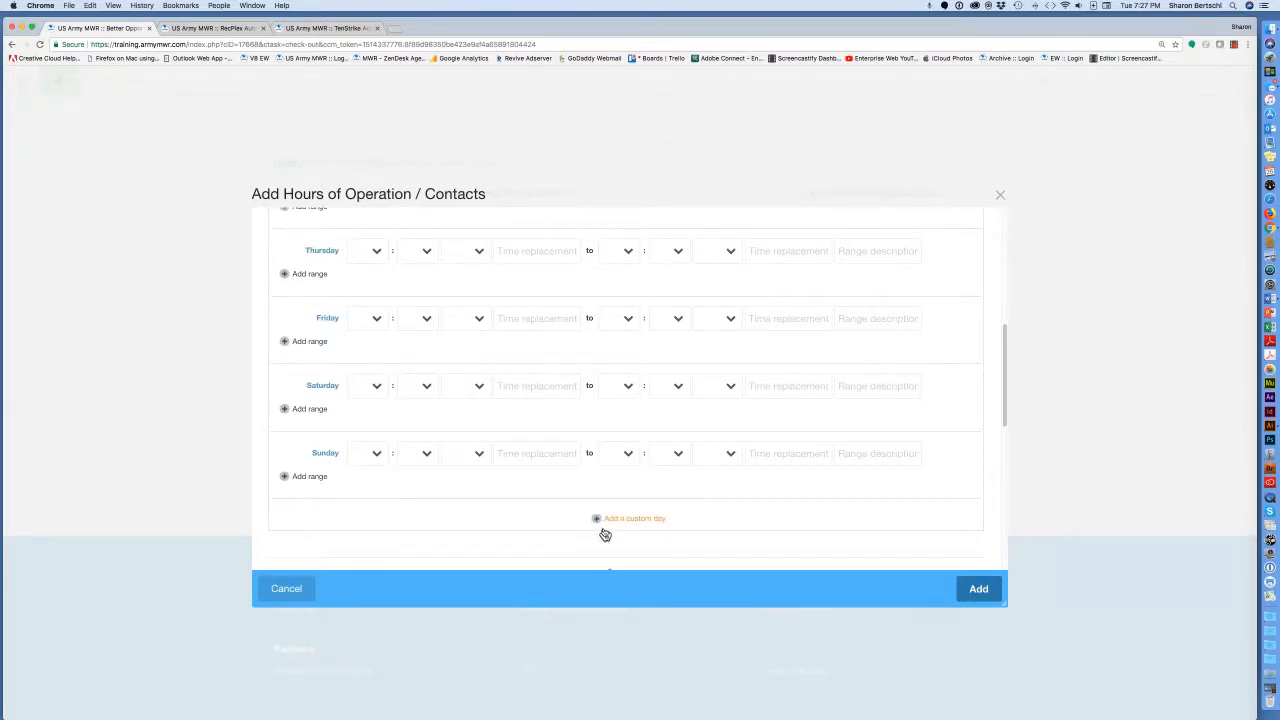
scroll(603, 530, down, 1)
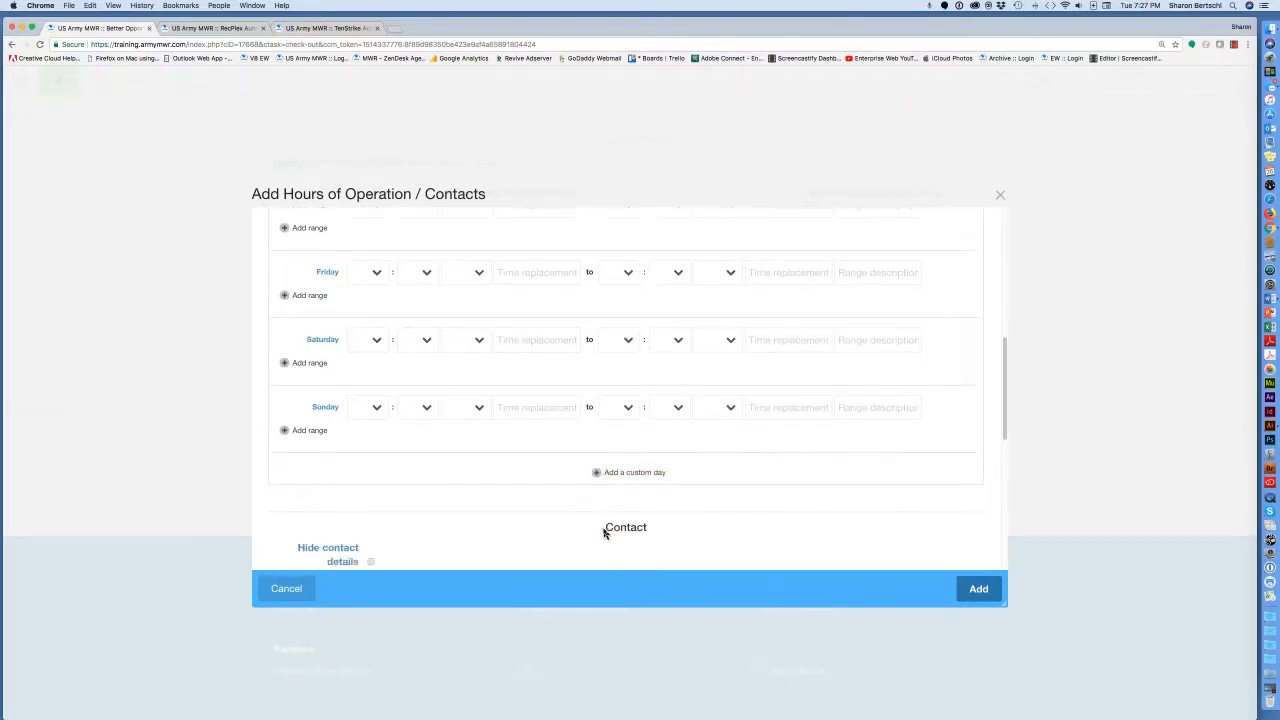
Add a custom day after Sunday named Training Holidays.
click(597, 475)
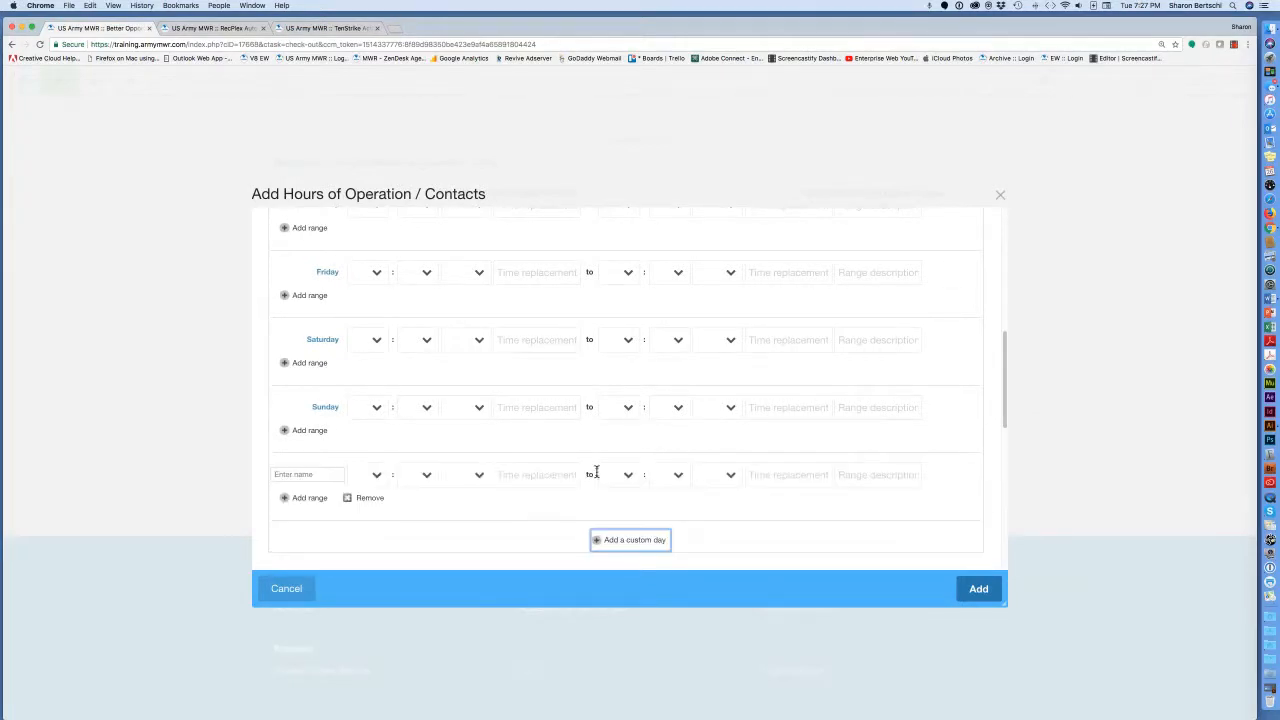
click(304, 474)
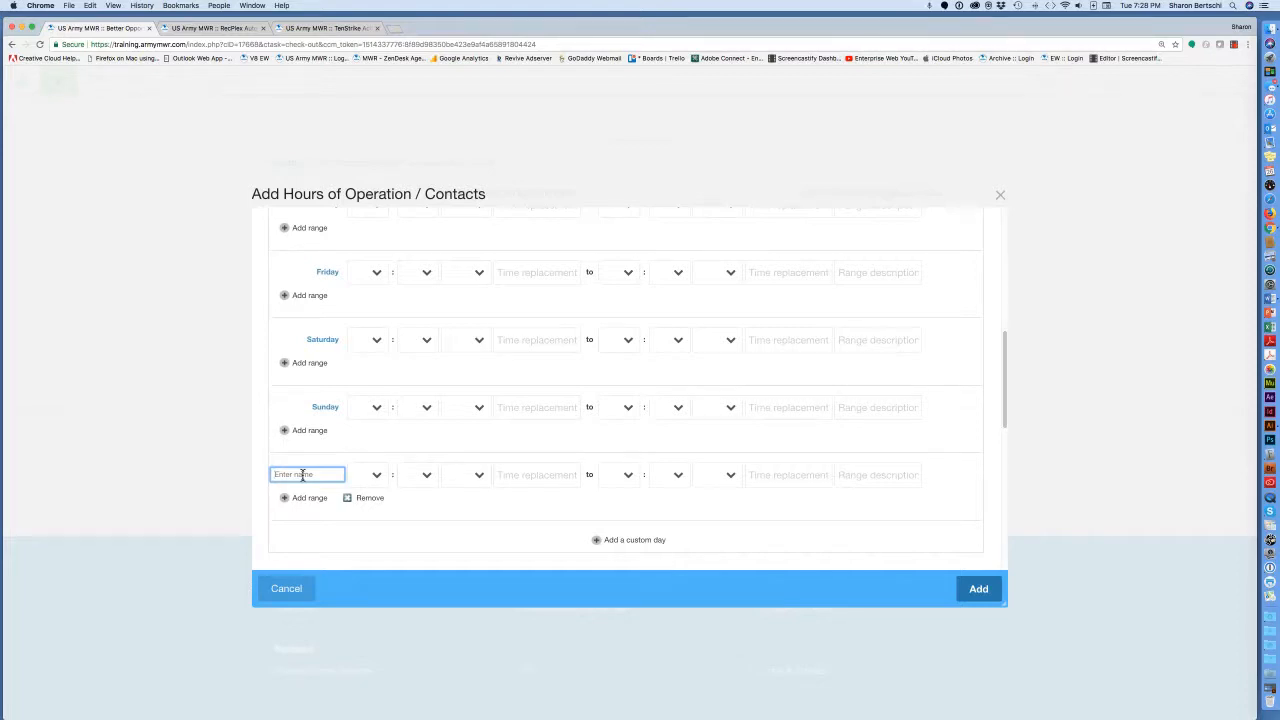
text(Tar)
key(BackSpace)
key(BackSpace)
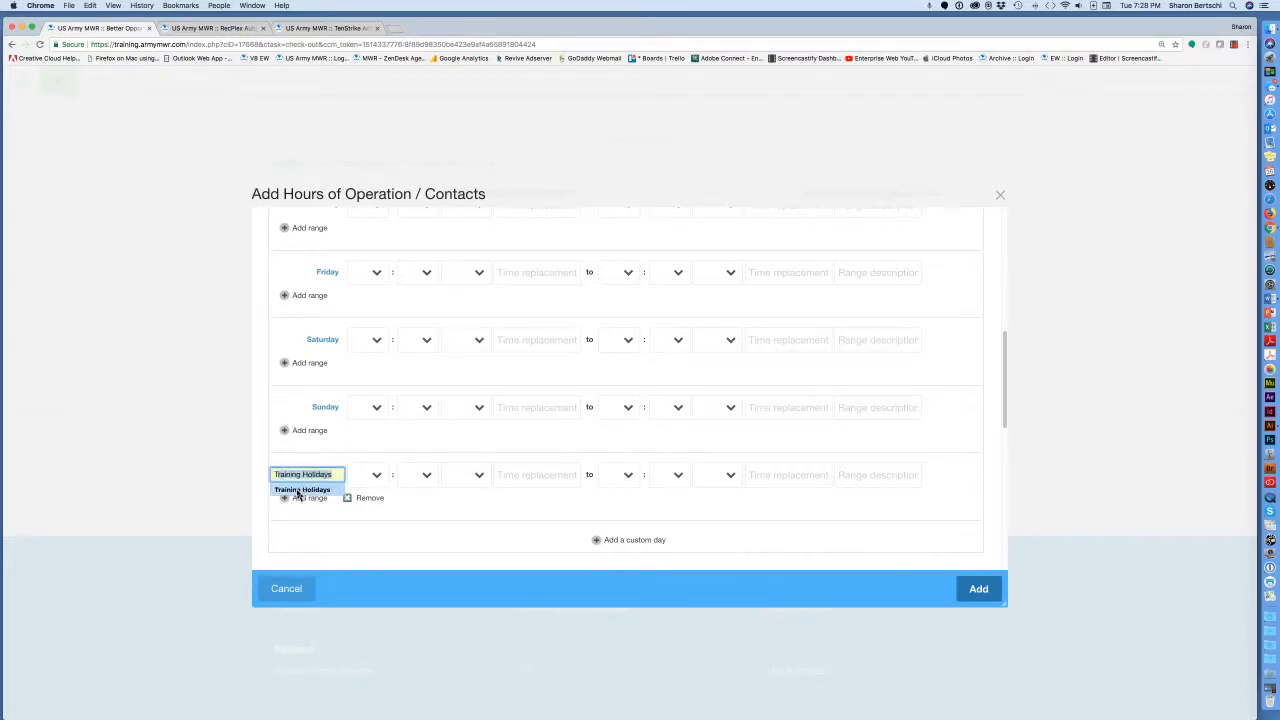
click(297, 490)
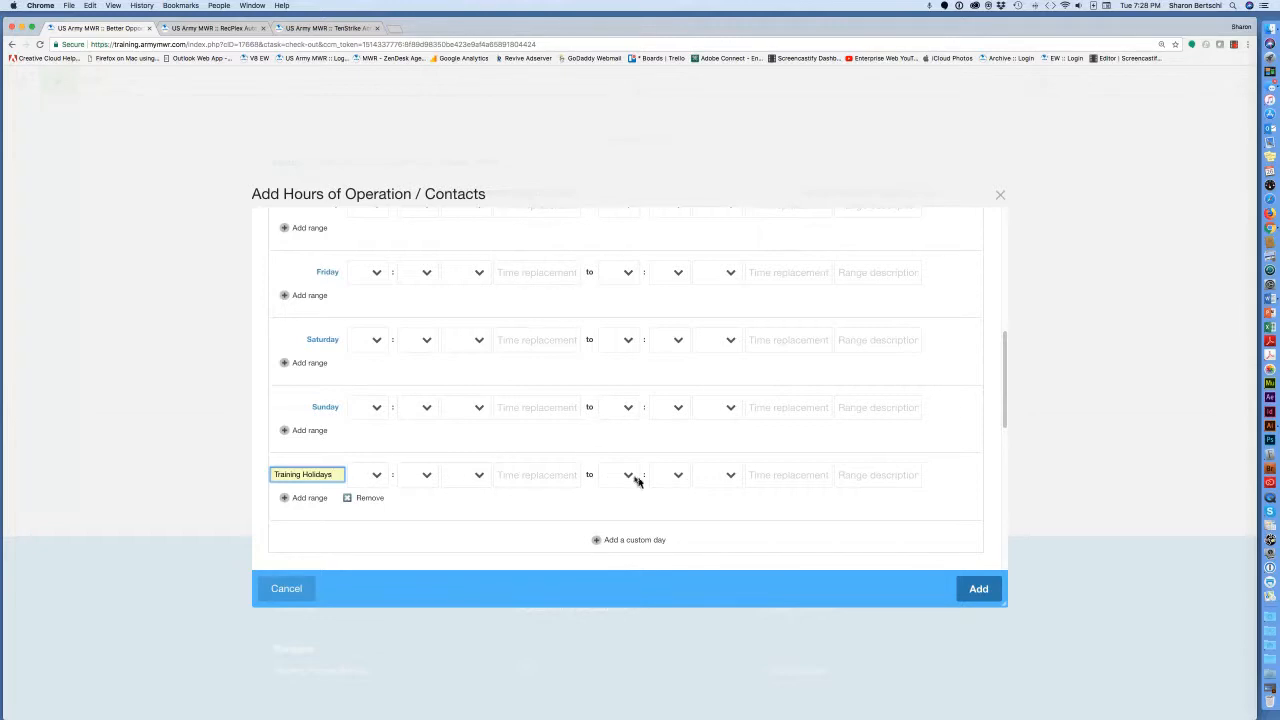
Copy Bldg 454 from the Word notes into Address Line 1.
scroll(679, 482, down, 5)
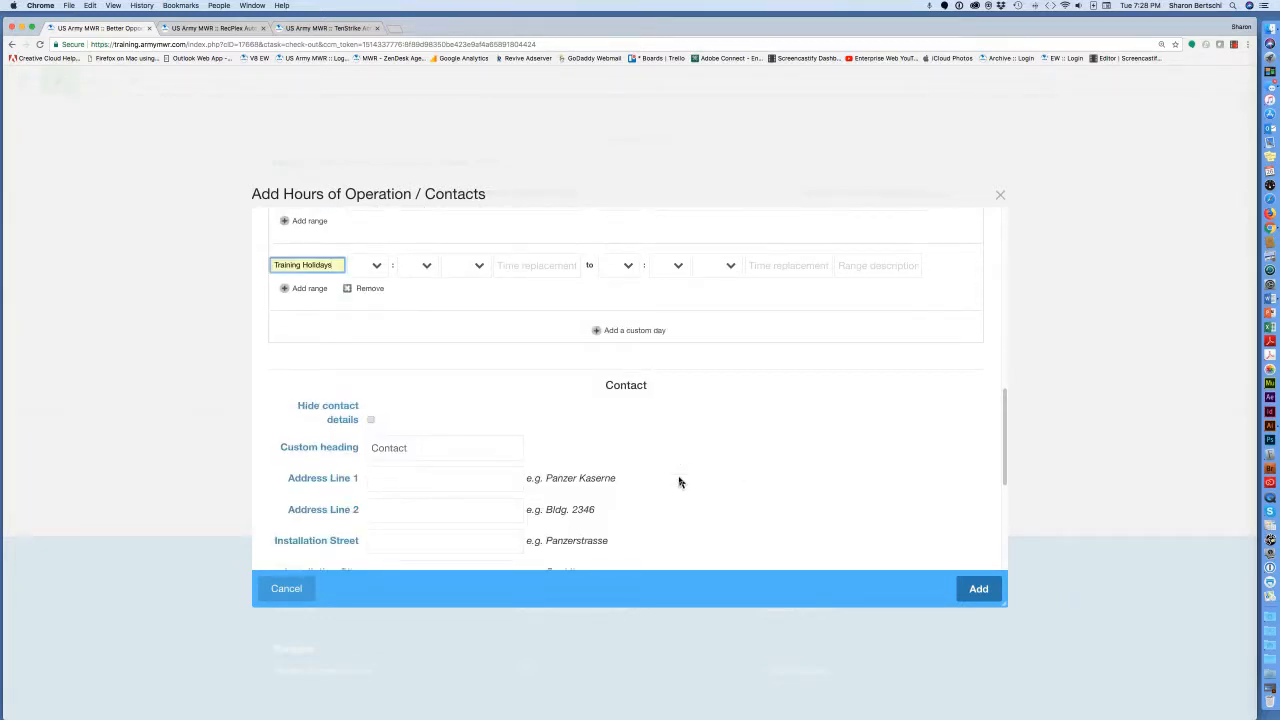
scroll(679, 482, down, 1)
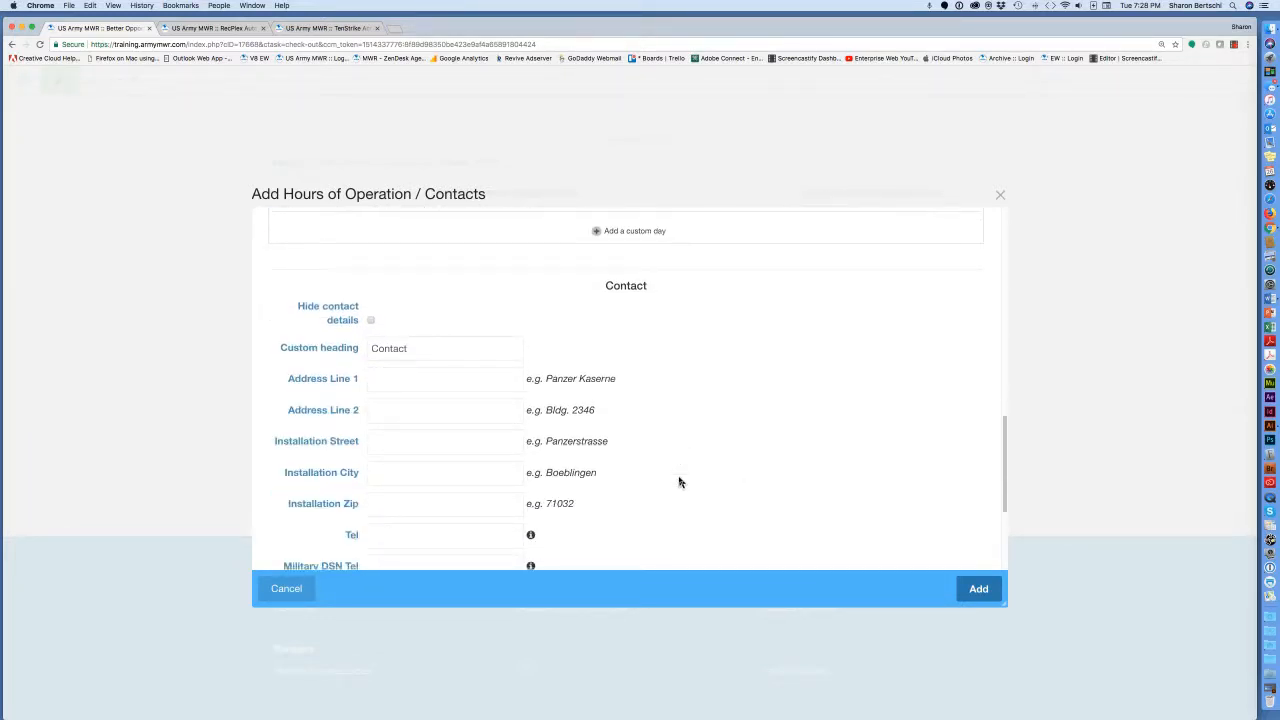
scroll(679, 482, down, 2)
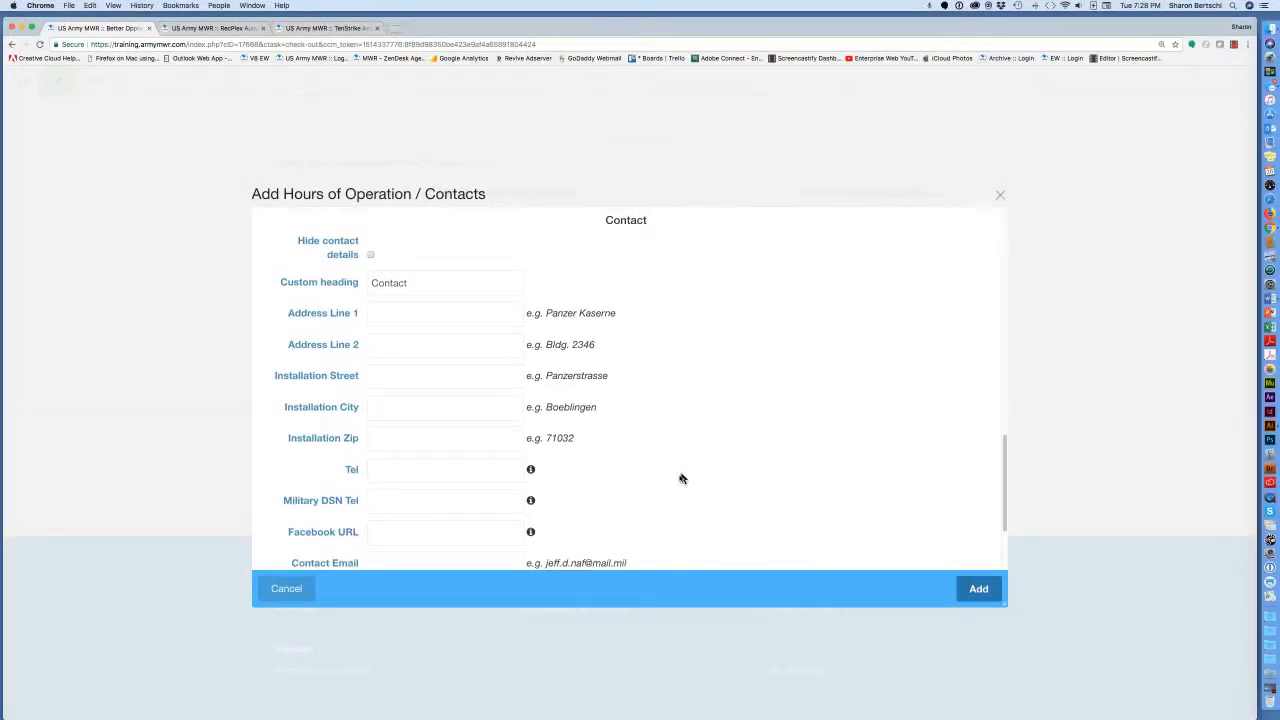
drag(1256, 348, 1151, 343)
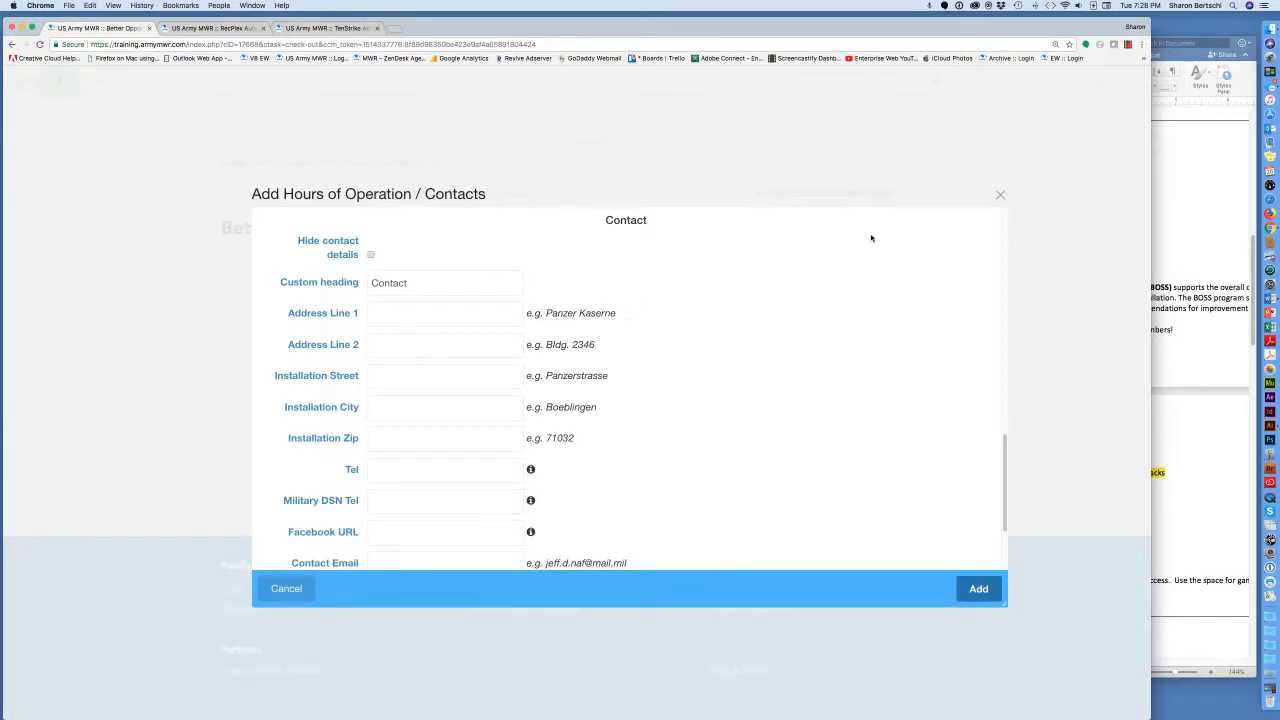
click(1168, 190)
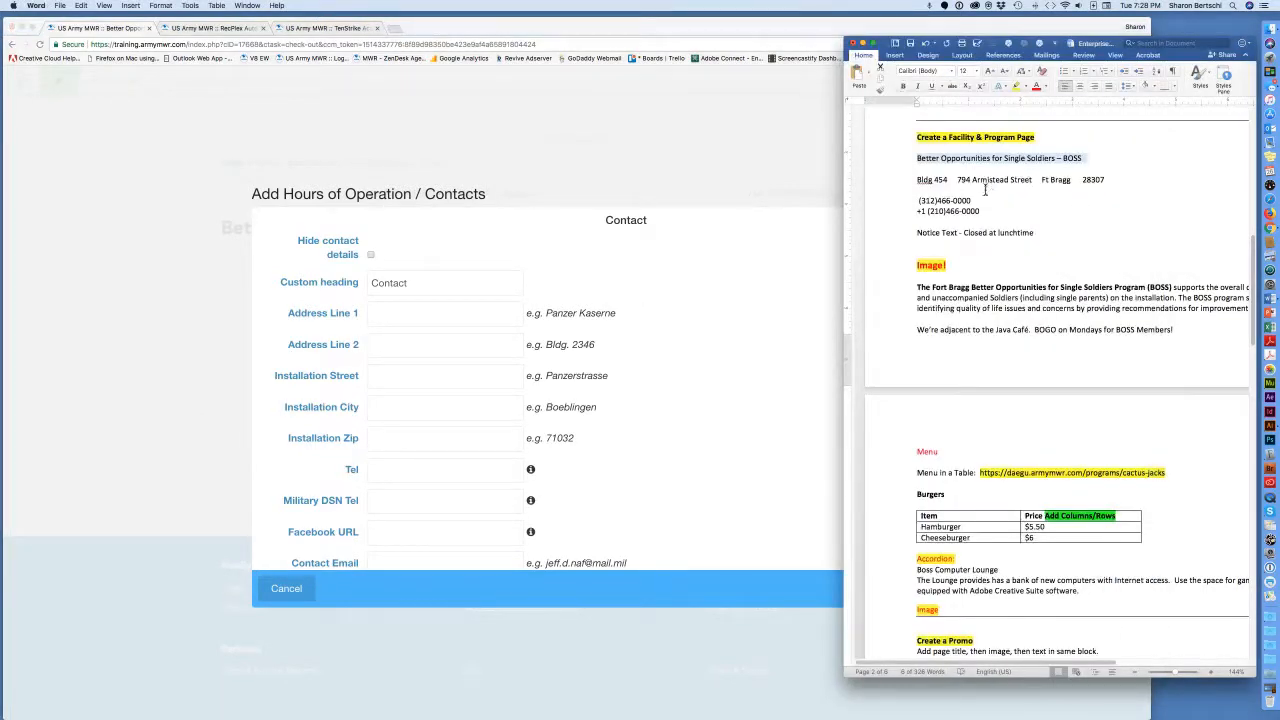
drag(950, 180, 917, 180)
key(super+c)
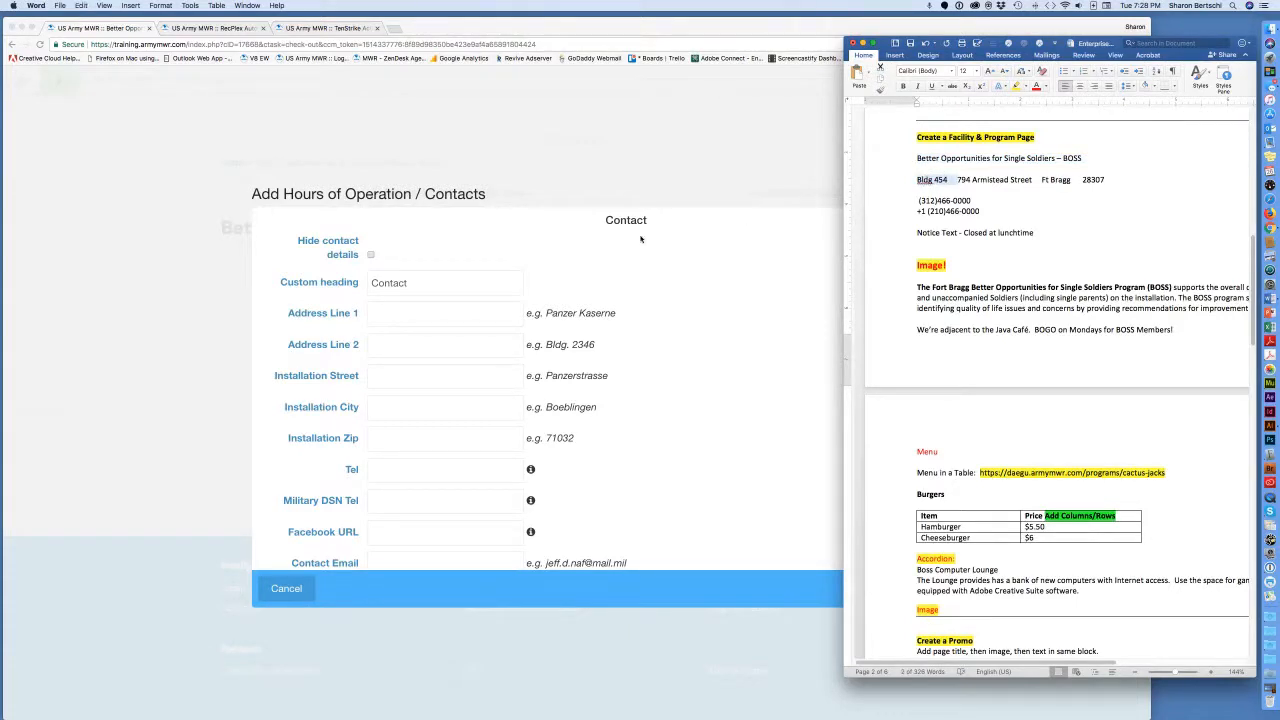
click(451, 313)
click(438, 312)
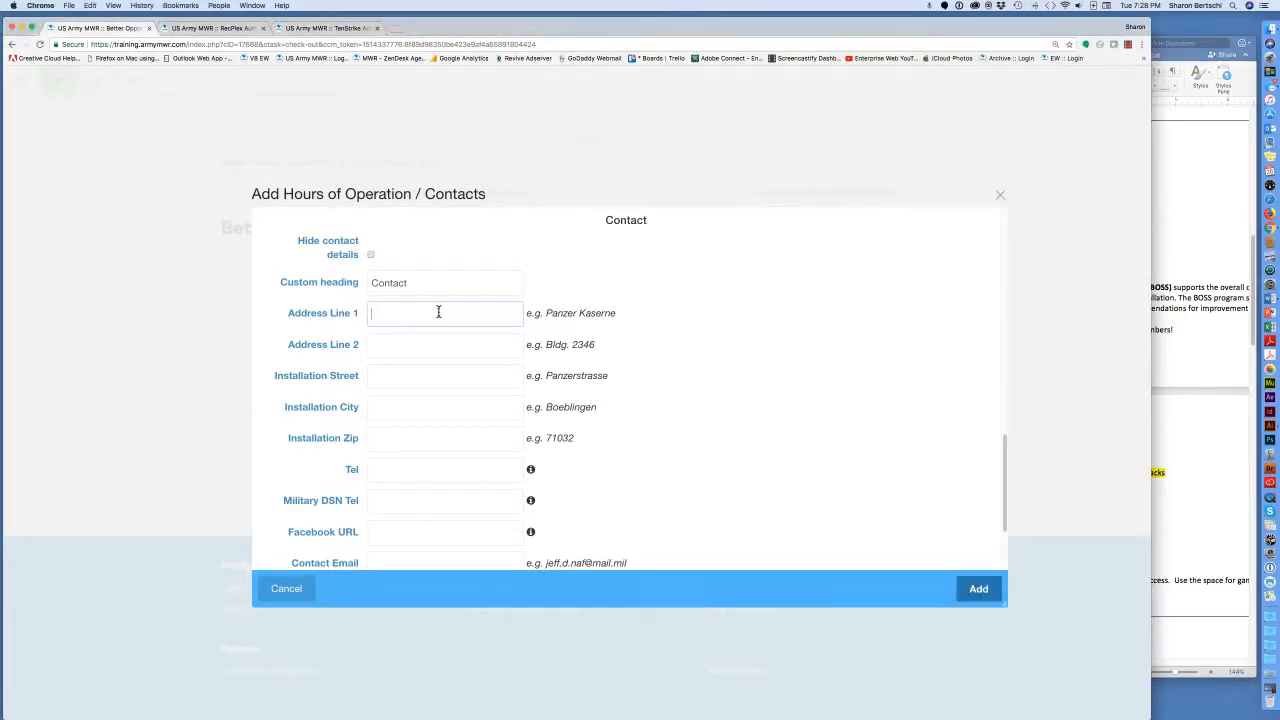
key(super+v)
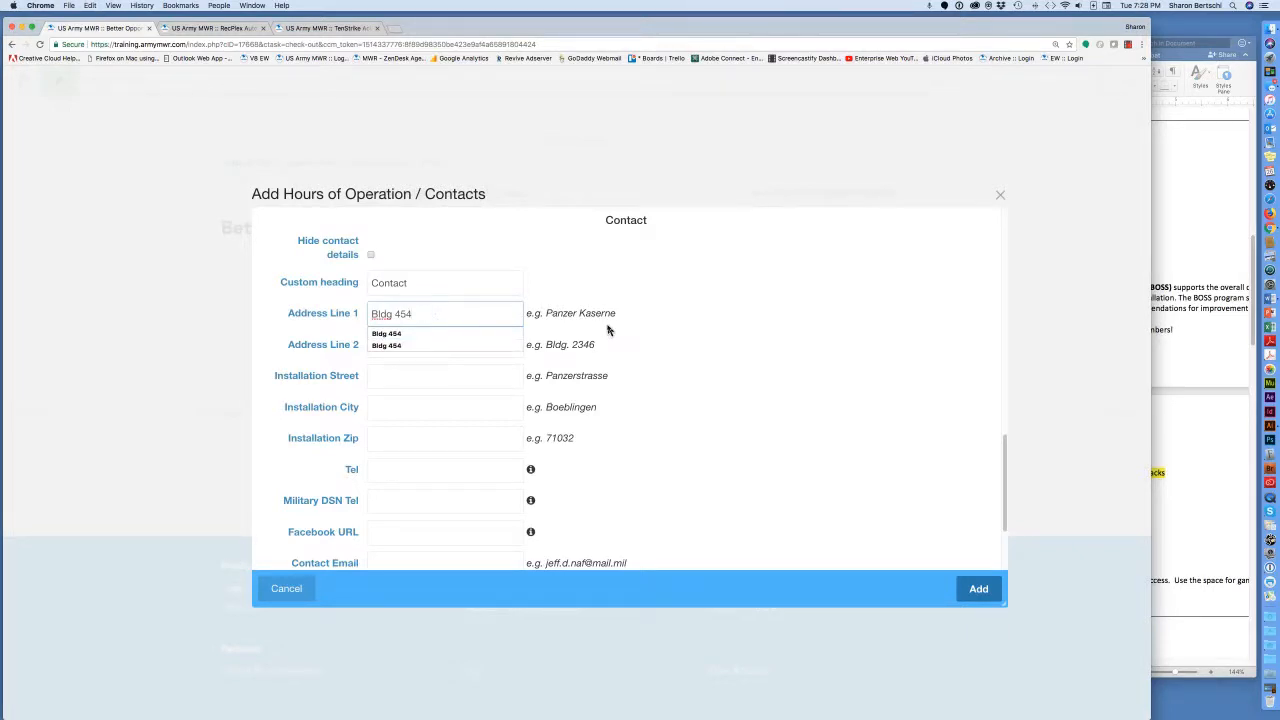
click(668, 336)
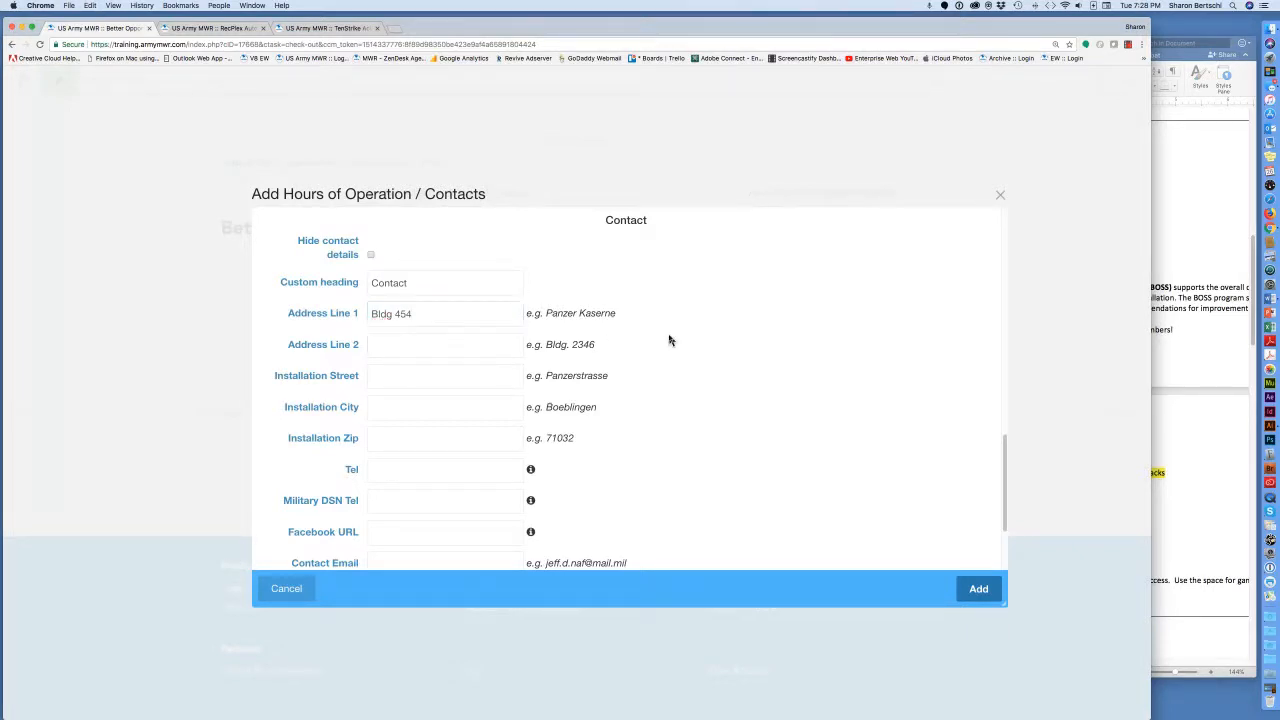
click(1177, 268)
drag(1032, 180, 960, 181)
key(super+c)
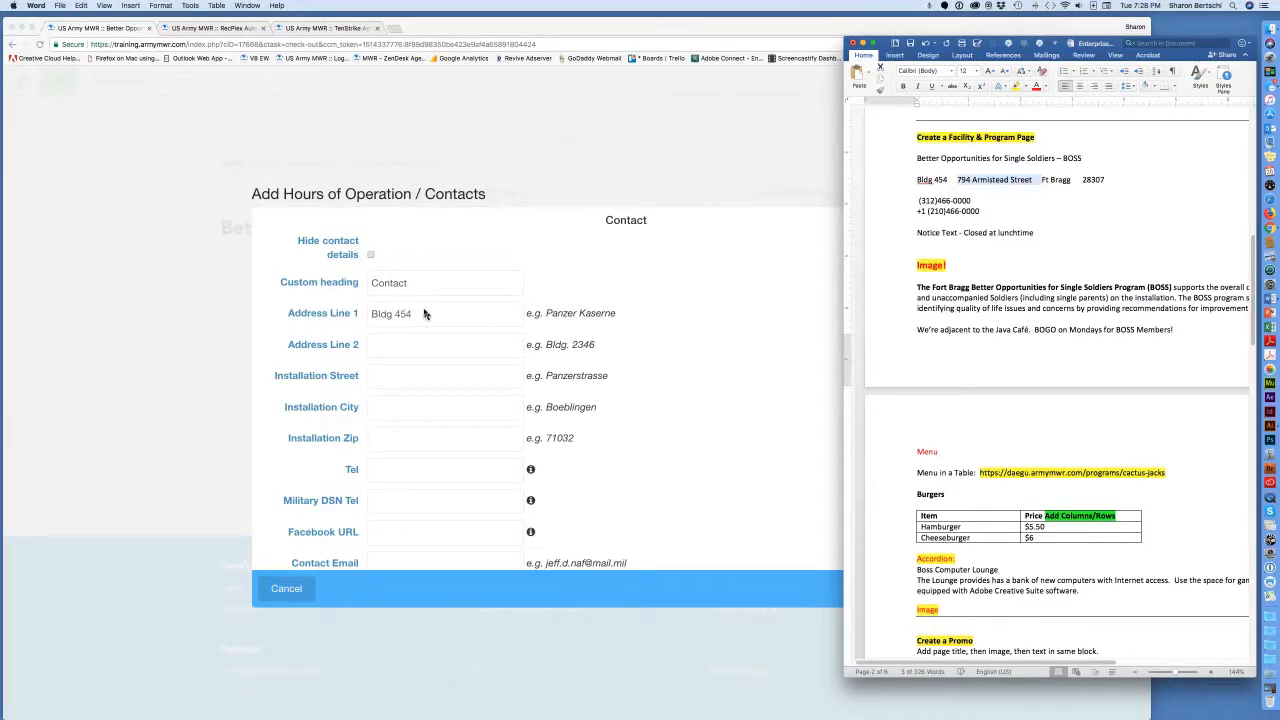
click(392, 347)
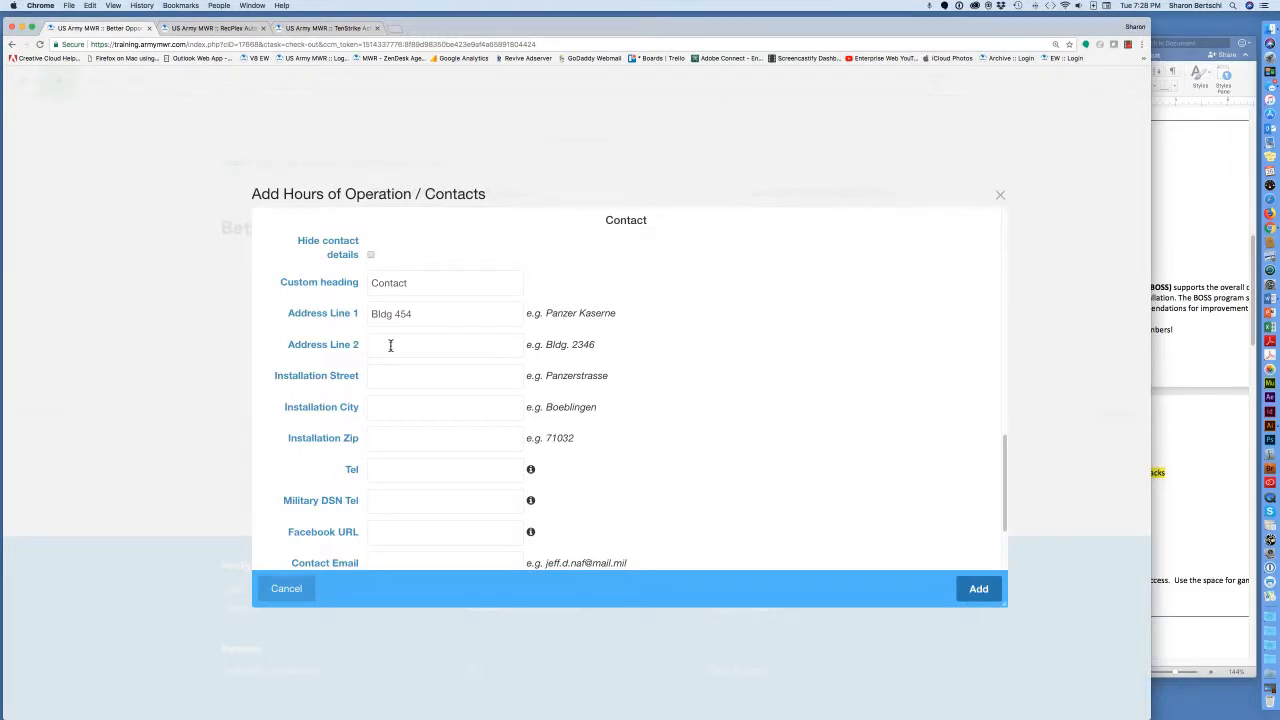
click(390, 345)
key(super+v)
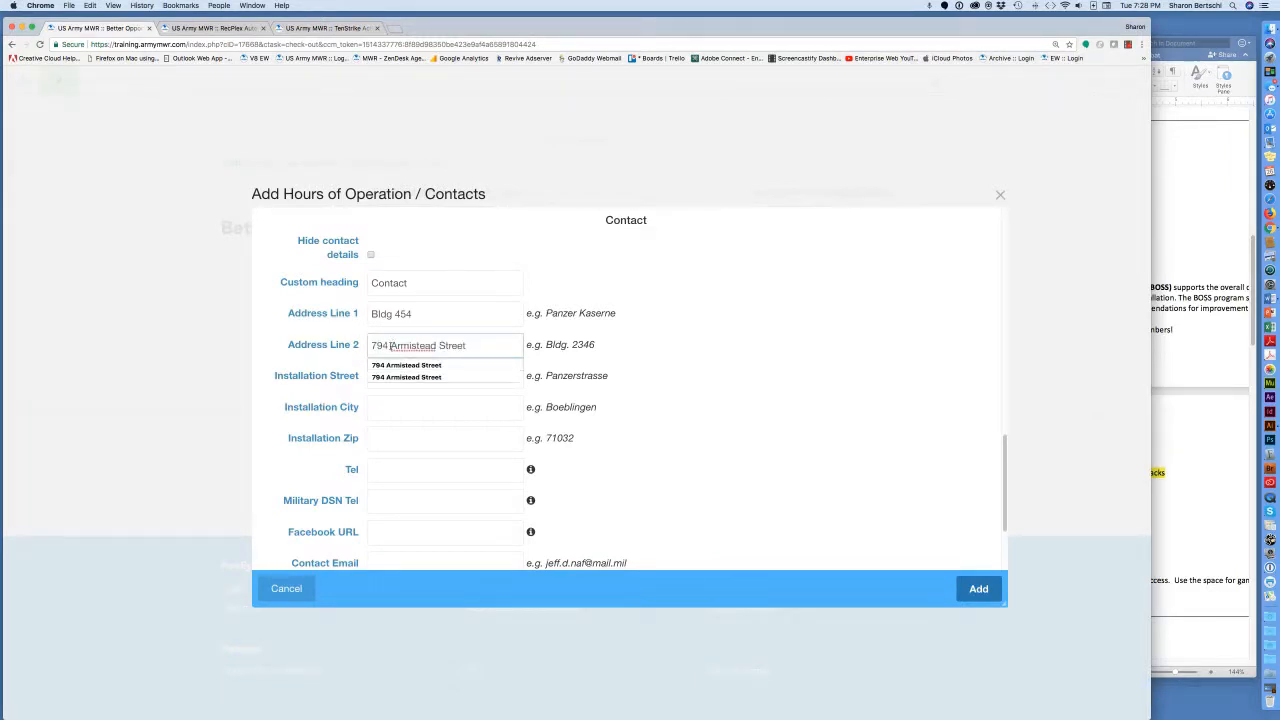
click(663, 401)
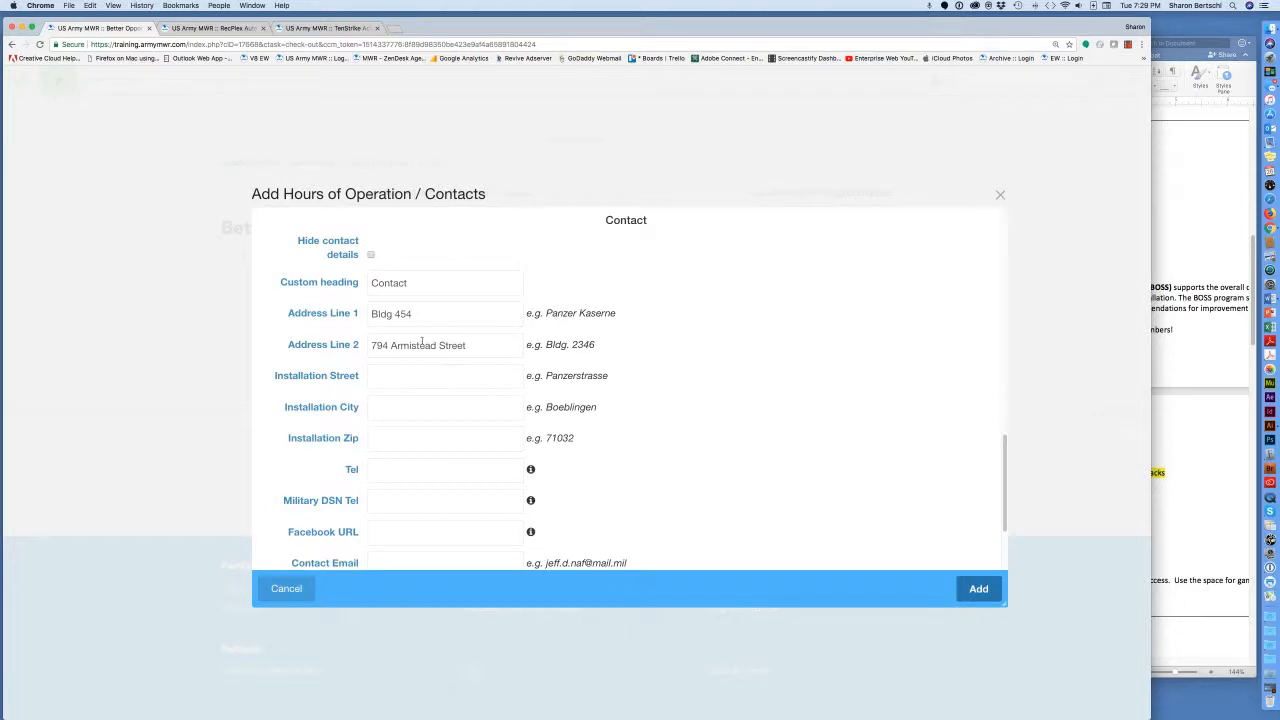
click(243, 30)
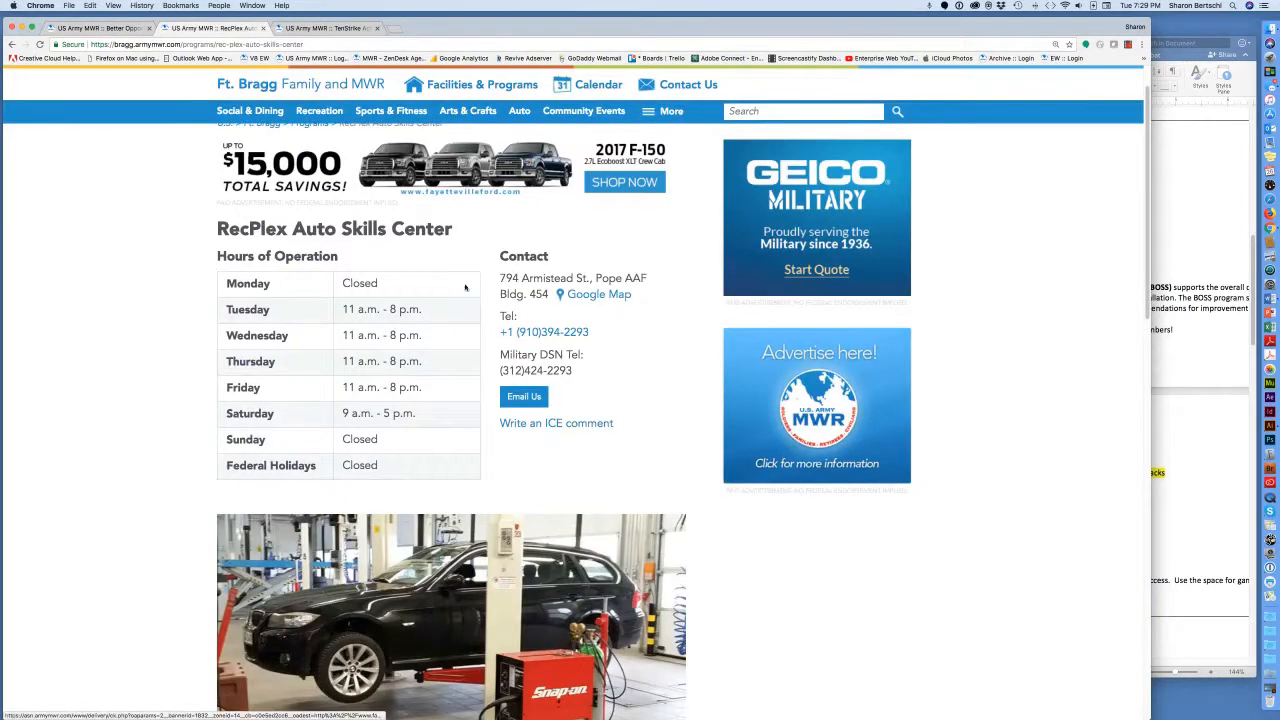
key(super+equal)
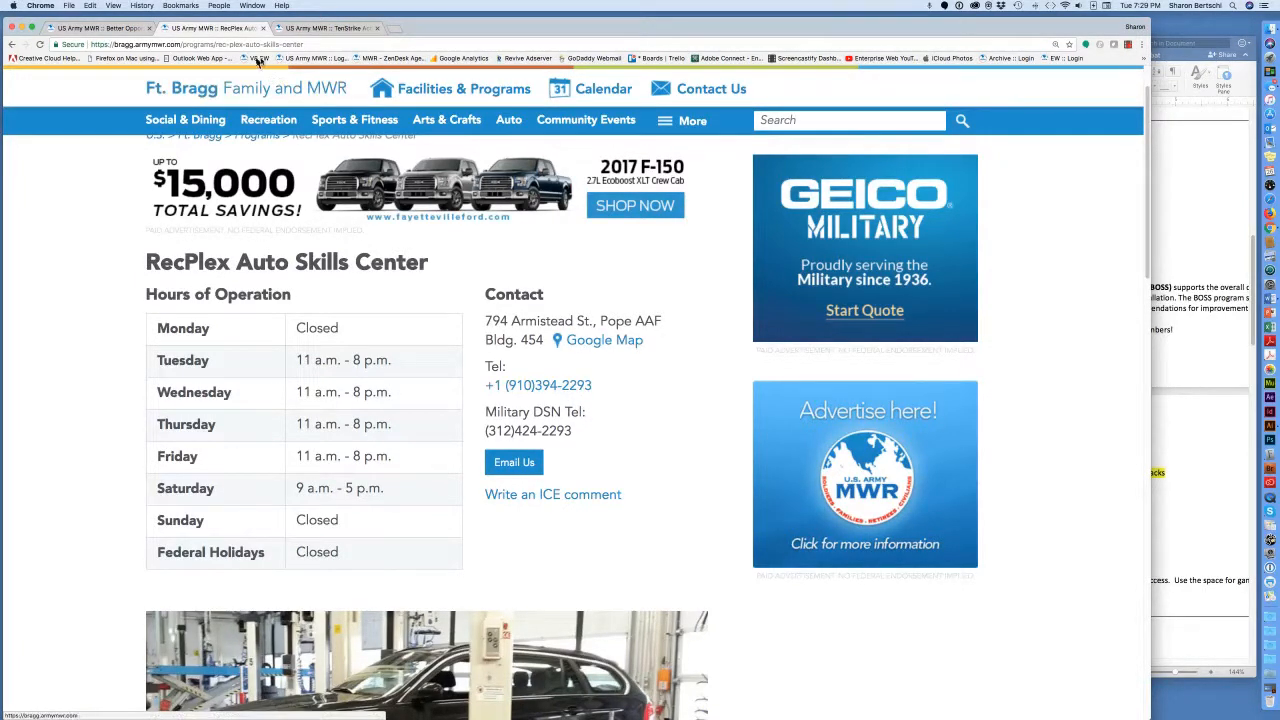
click(138, 31)
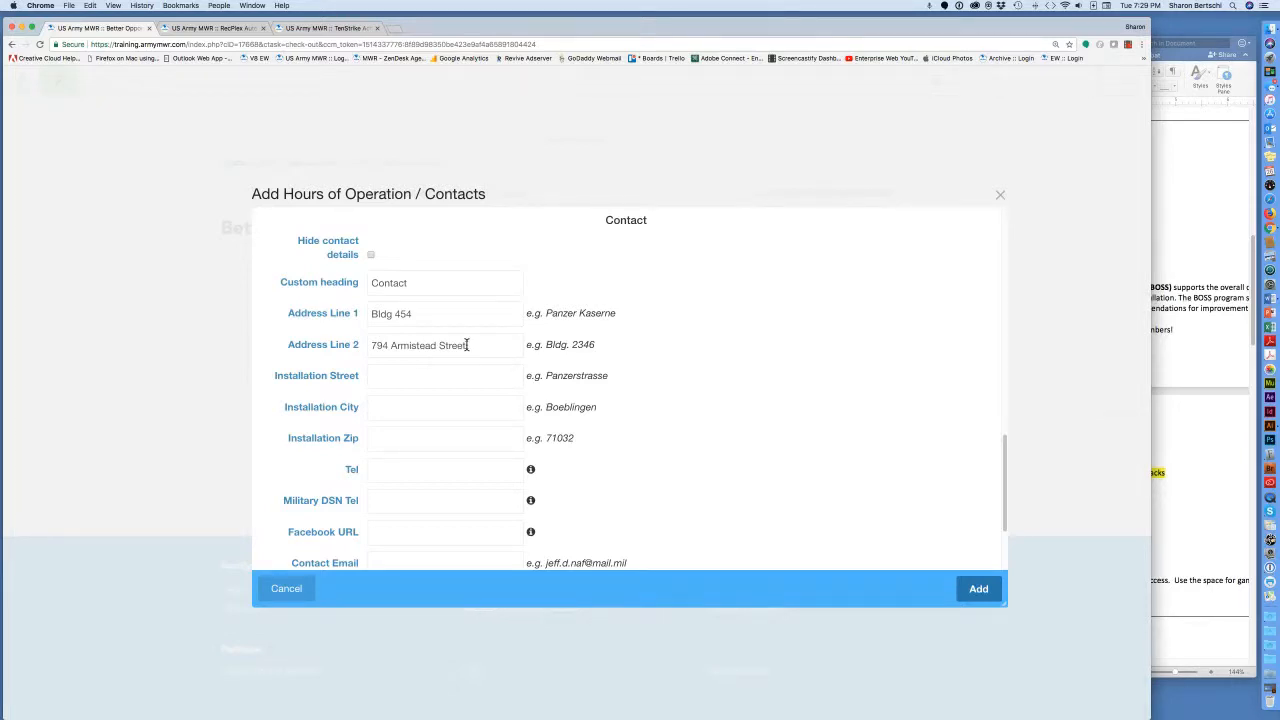
drag(467, 345, 368, 344)
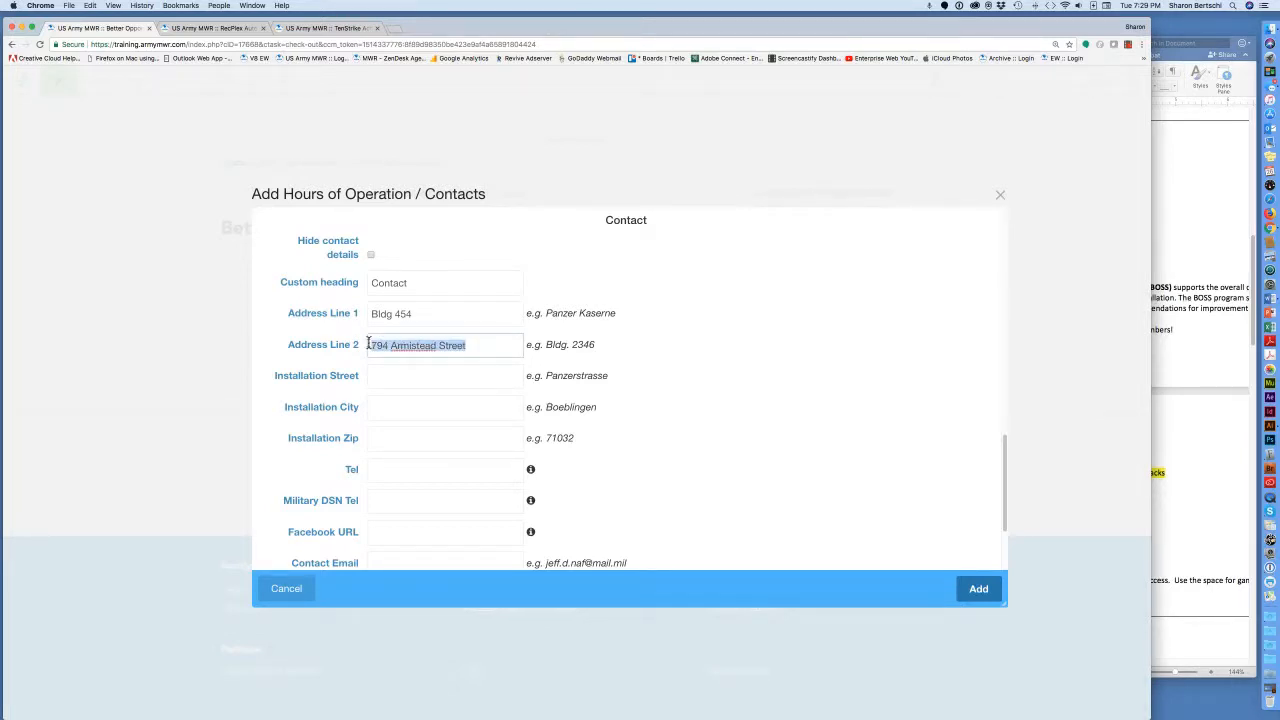
click(385, 375)
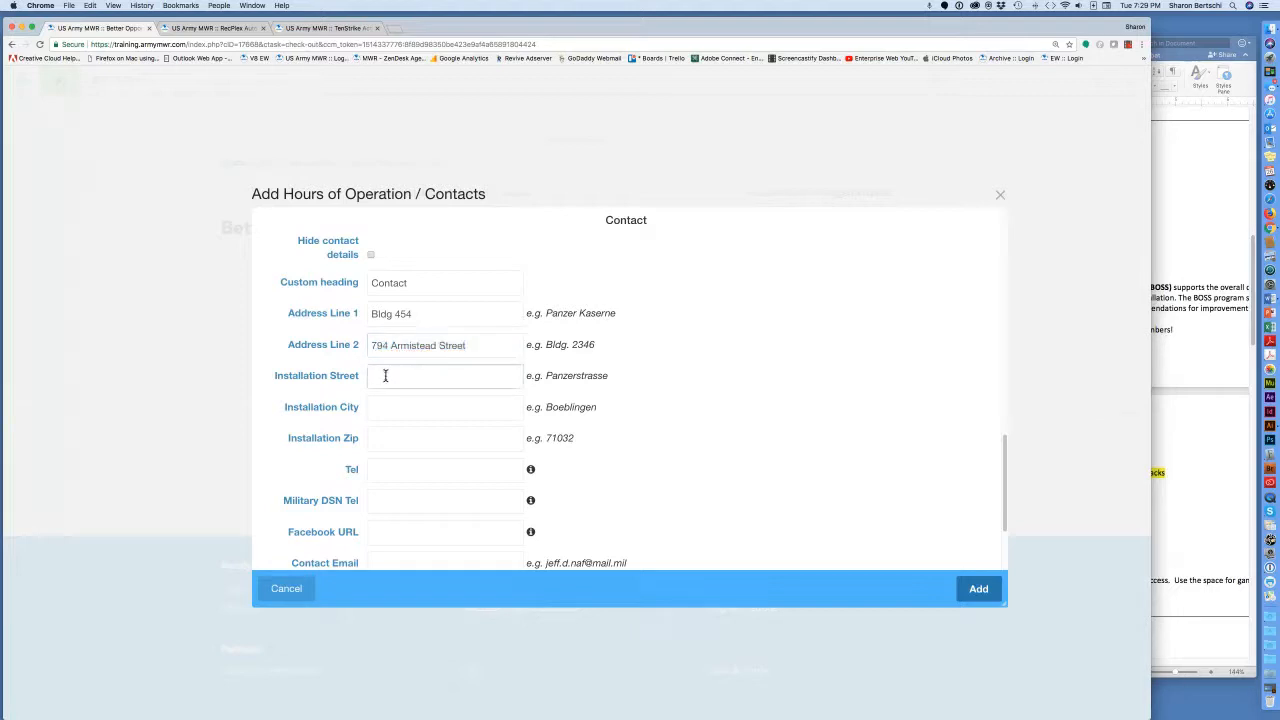
key(super+v)
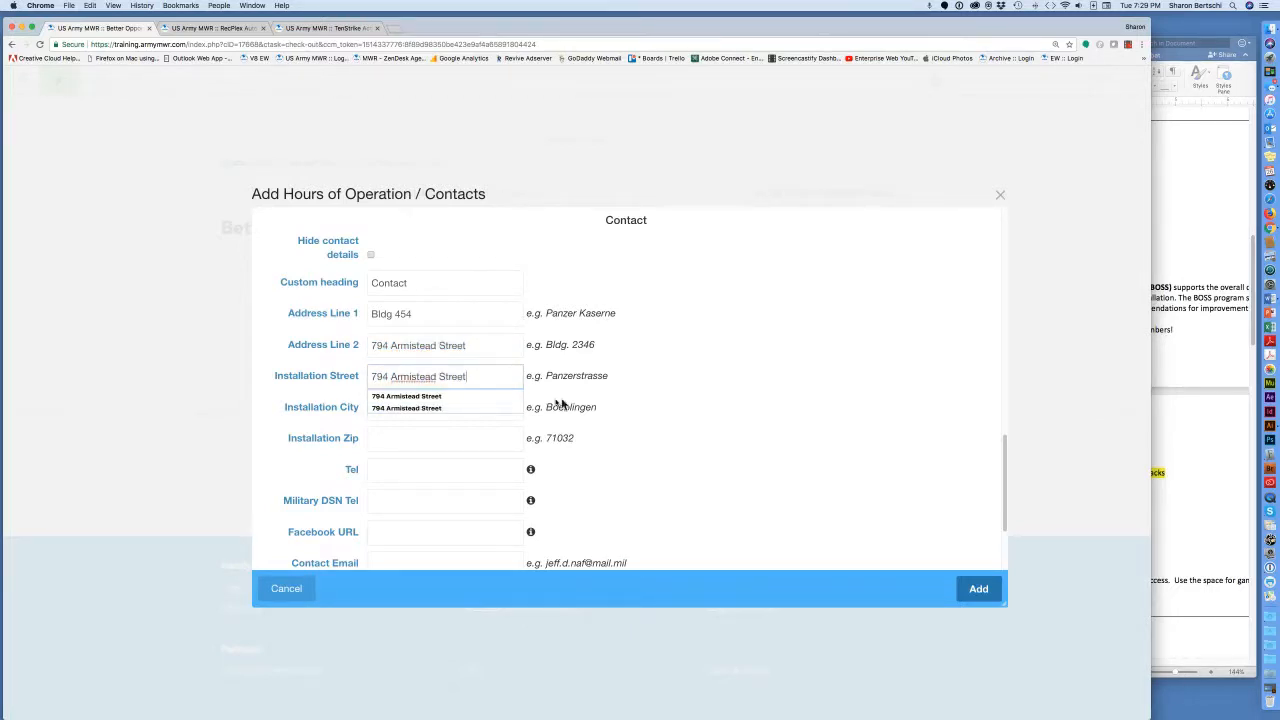
click(659, 397)
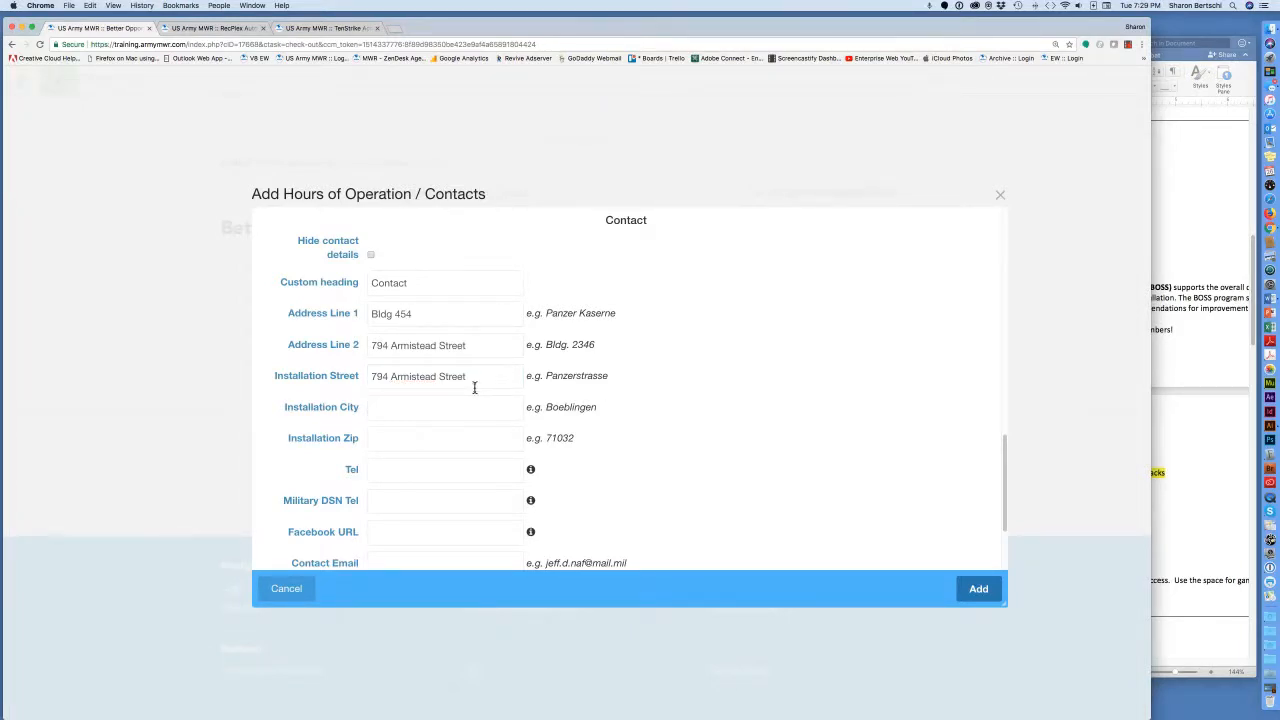
Enter Fort Bragg as the Installation City and 28307 as the Installation Zip.
click(1166, 250)
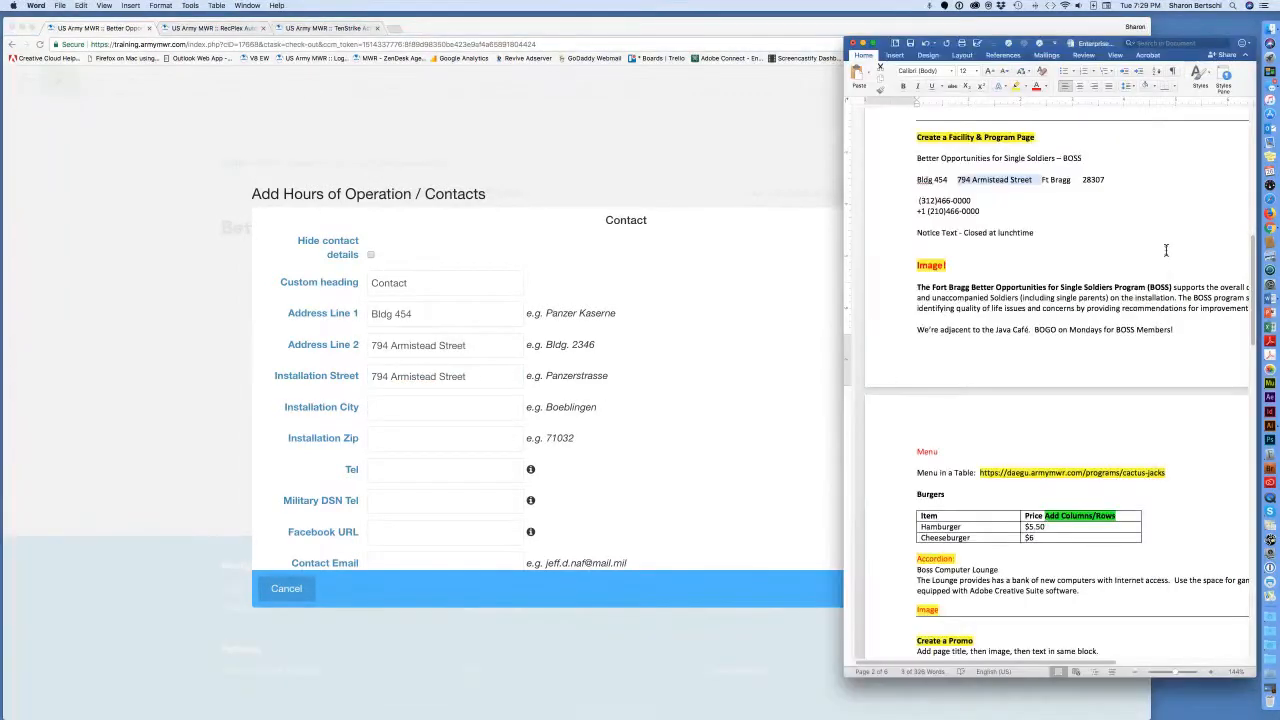
click(1072, 179)
mouse_move(1072, 179)
mouse_down()
mouse_move(1041, 180)
mouse_move(1077, 183)
mouse_up()
key(super+c)
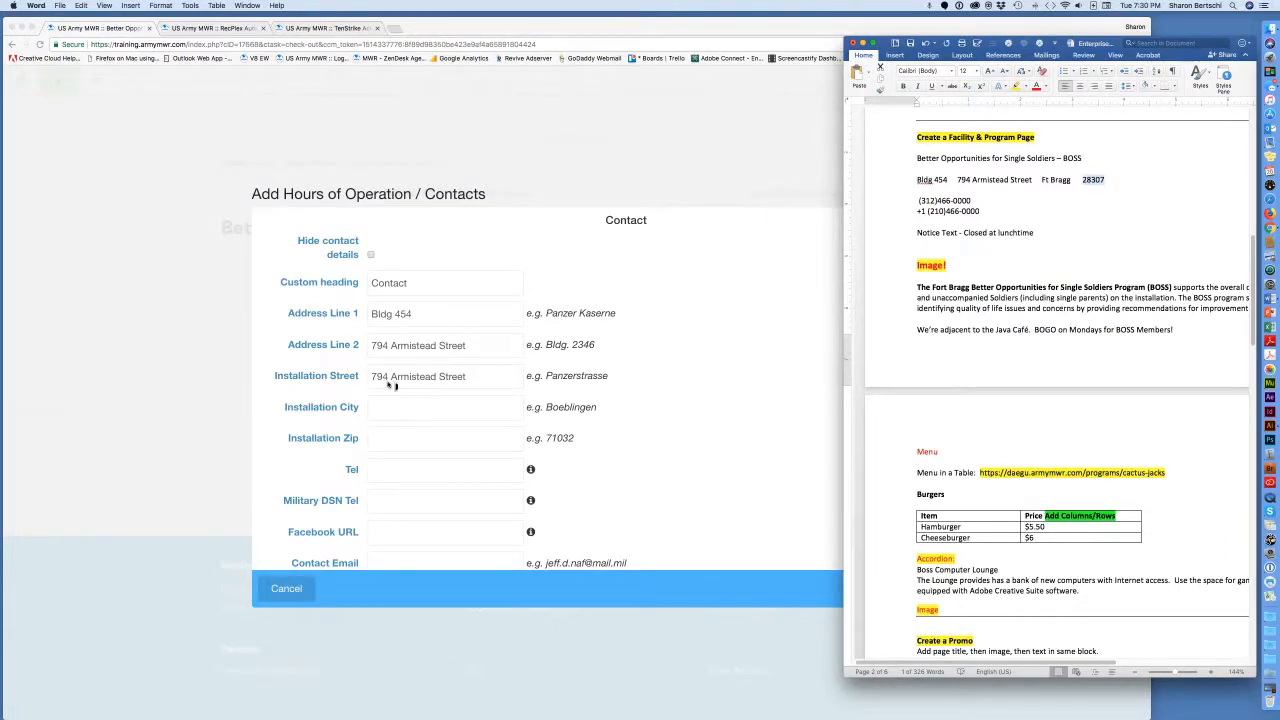
click(401, 408)
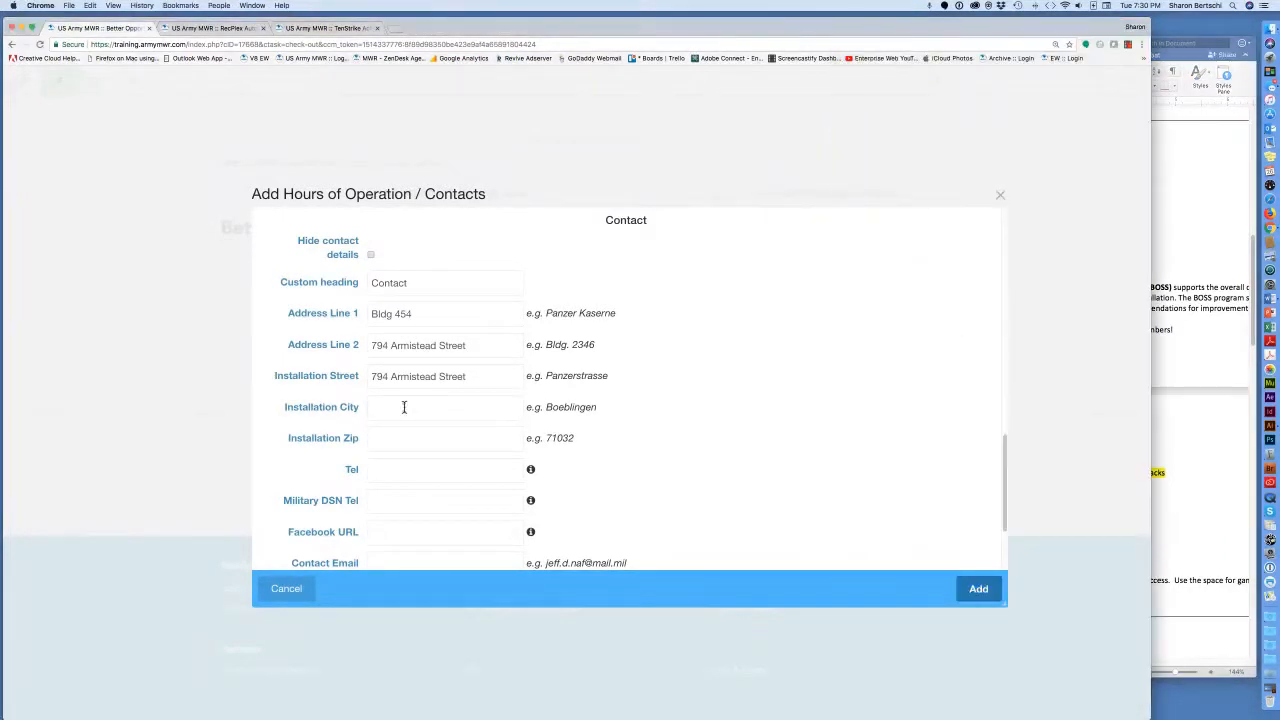
text(F)
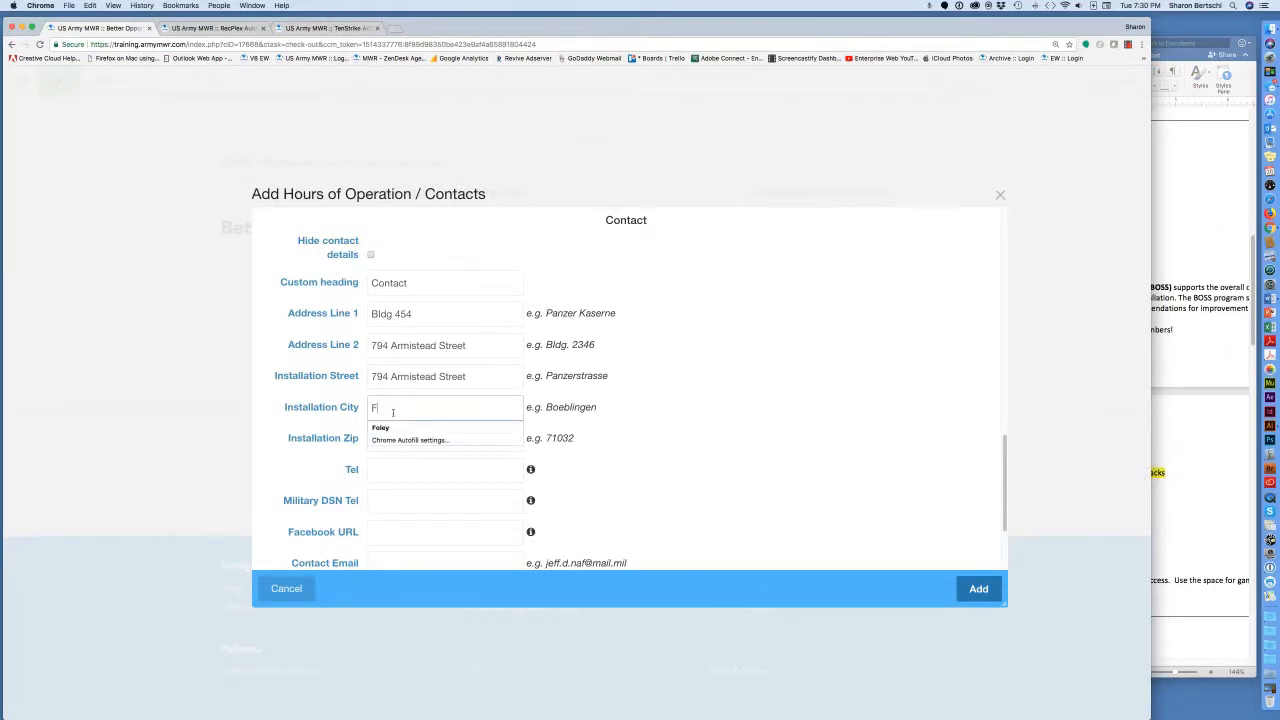
text(ort Bragg)
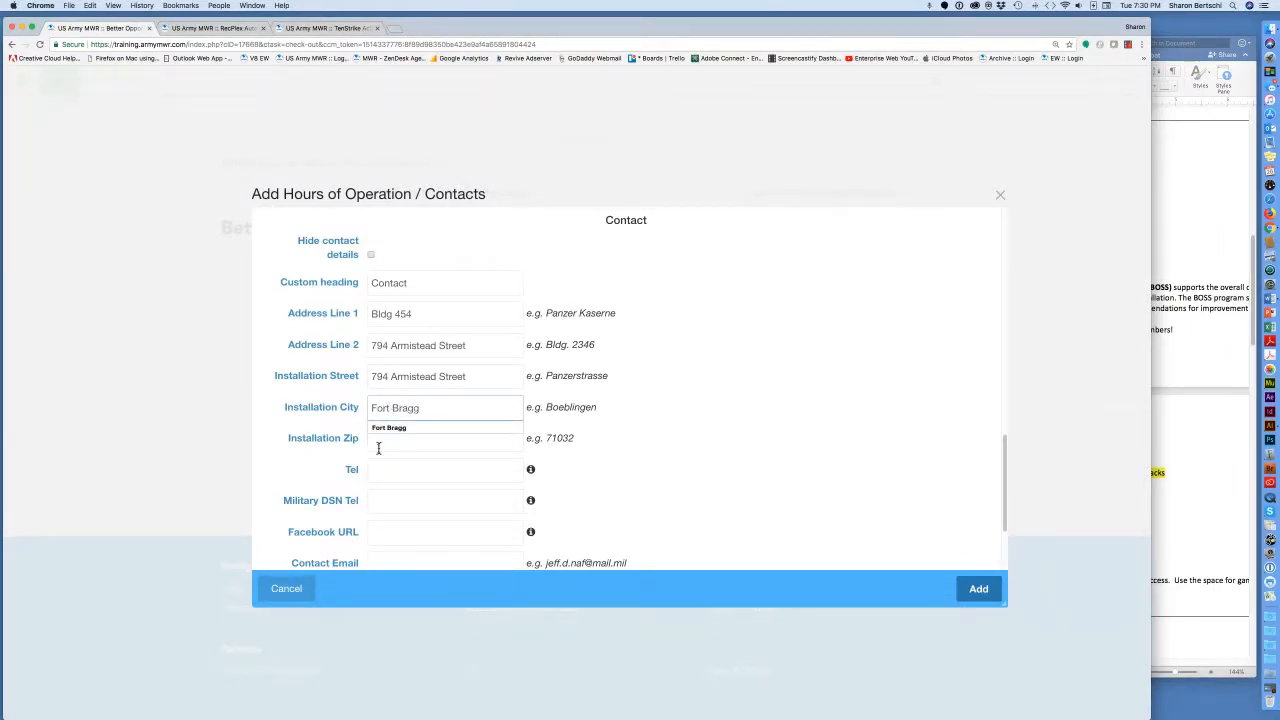
click(384, 440)
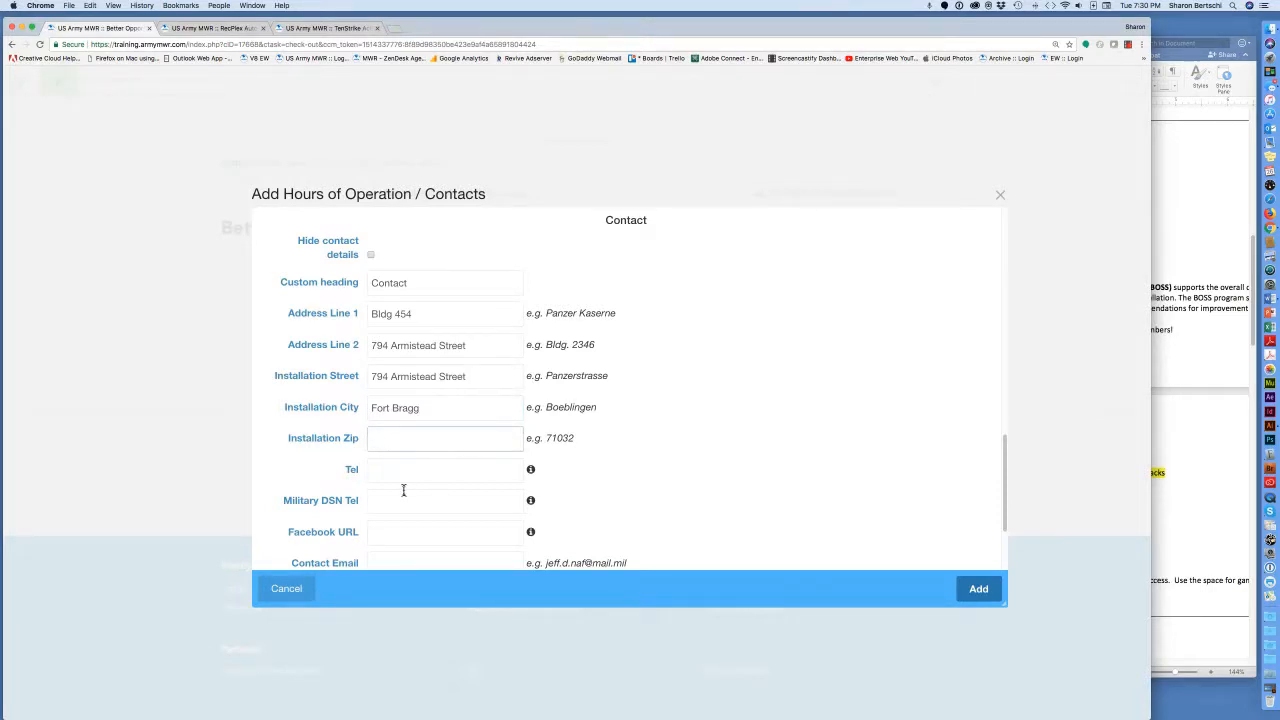
text(28307)
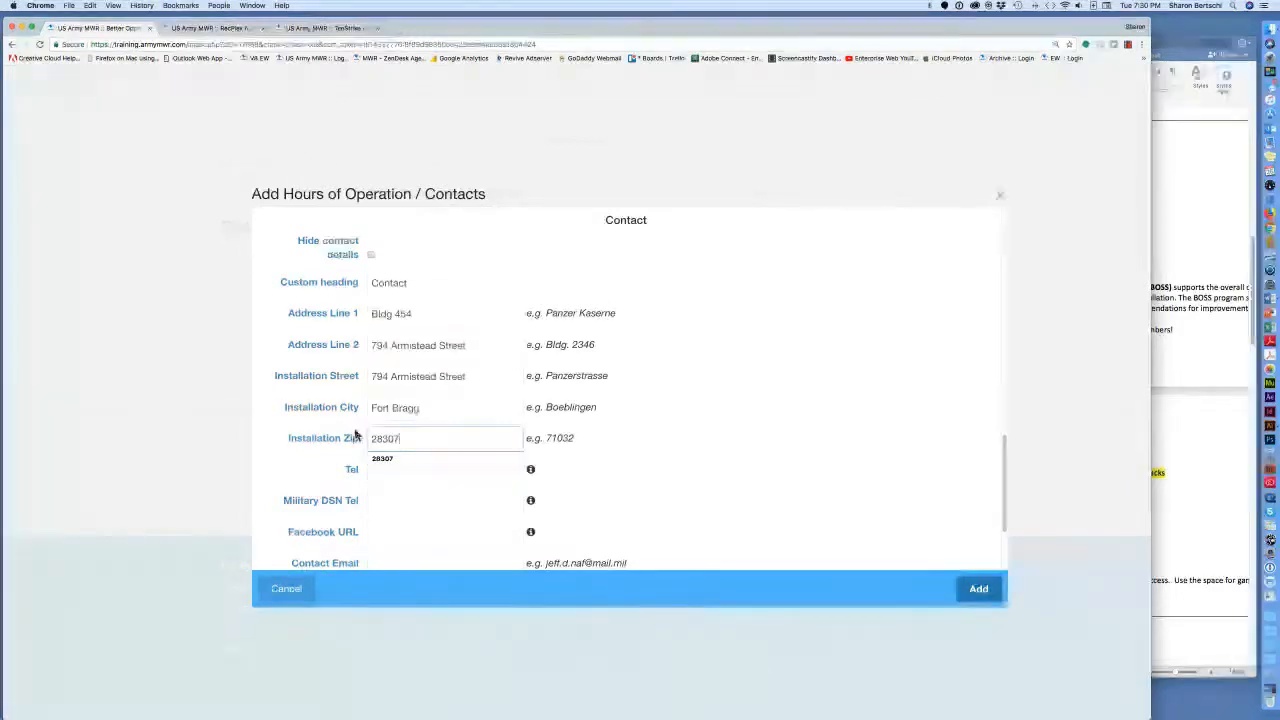
click(543, 495)
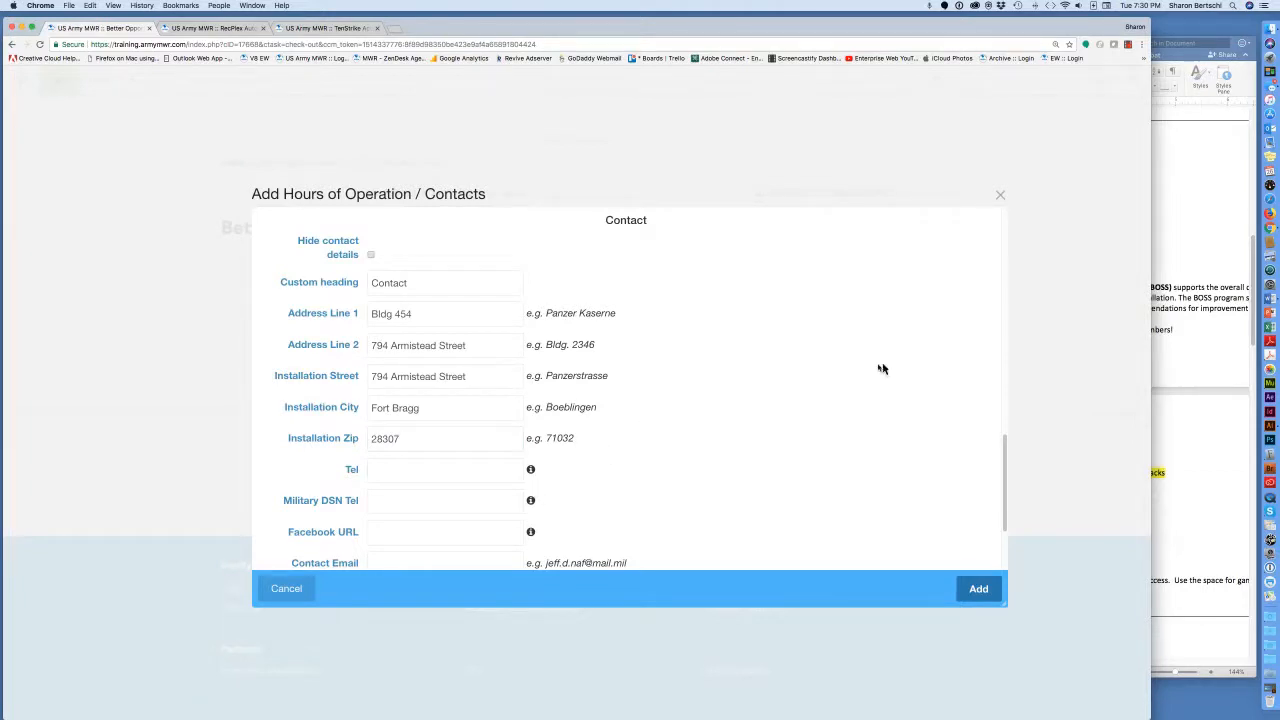
click(1197, 220)
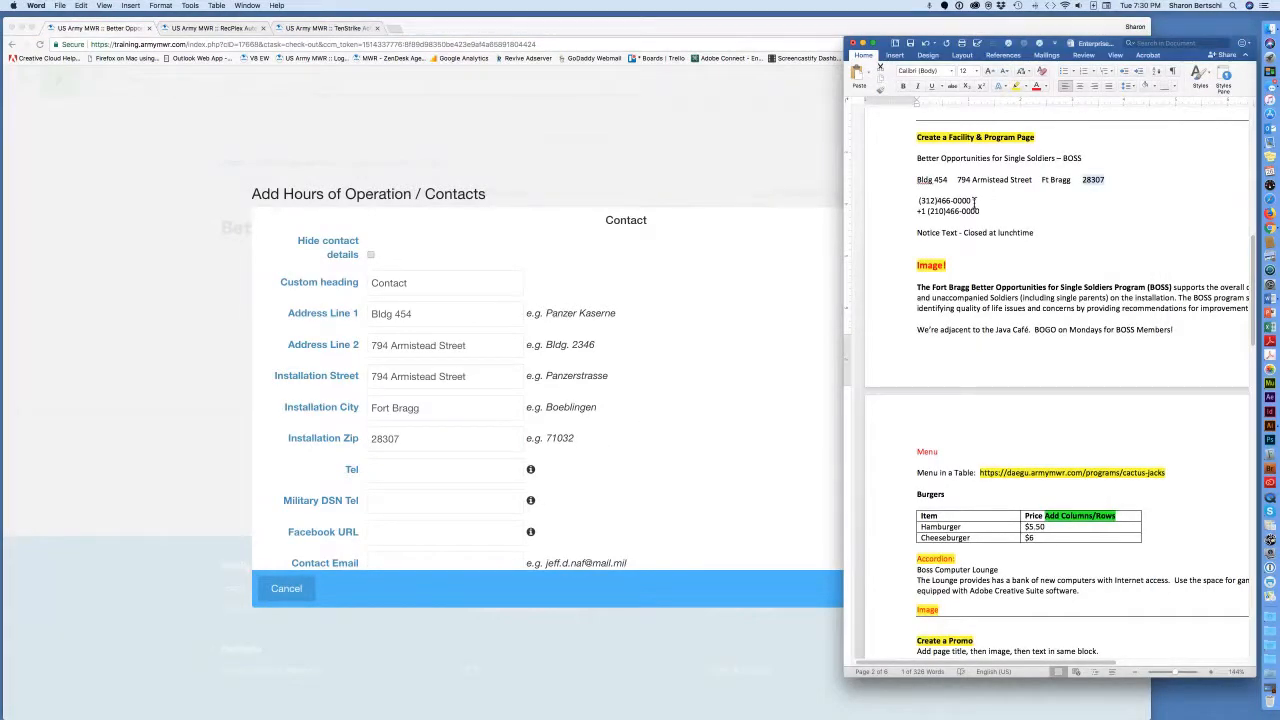
Paste the main phone number from the notes into the Tel field.
drag(980, 211, 916, 211)
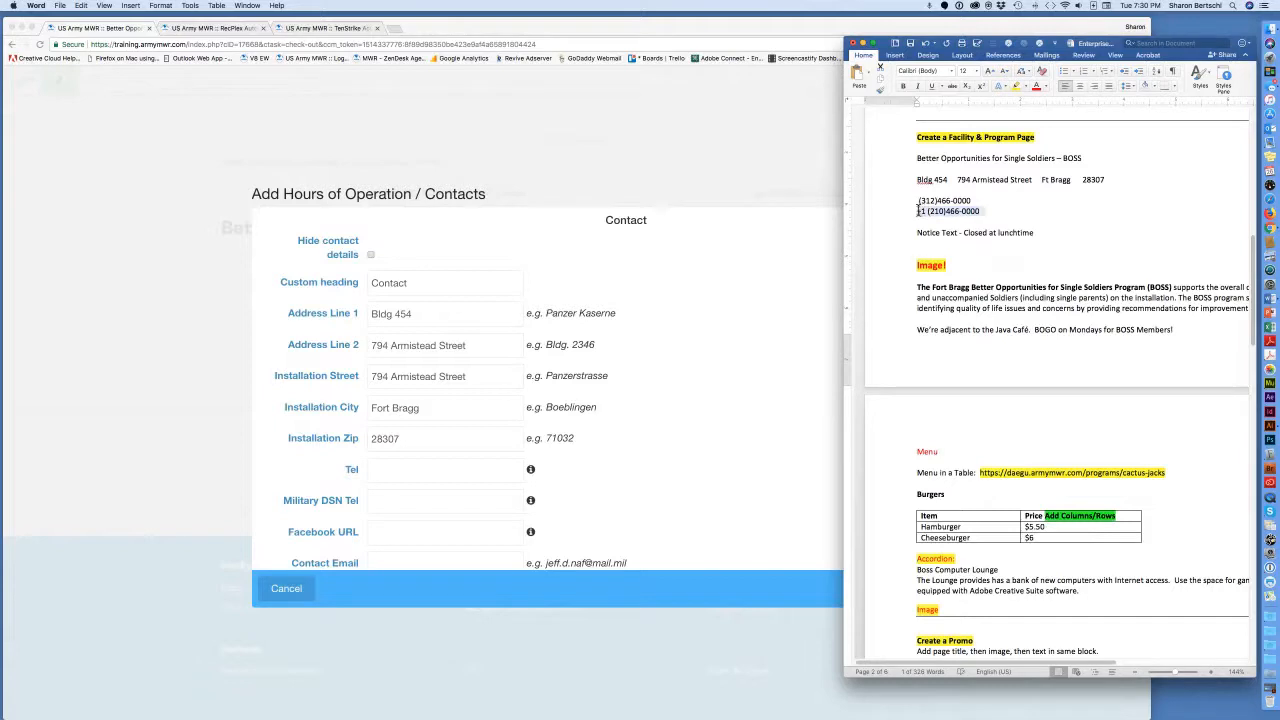
click(435, 471)
click(413, 469)
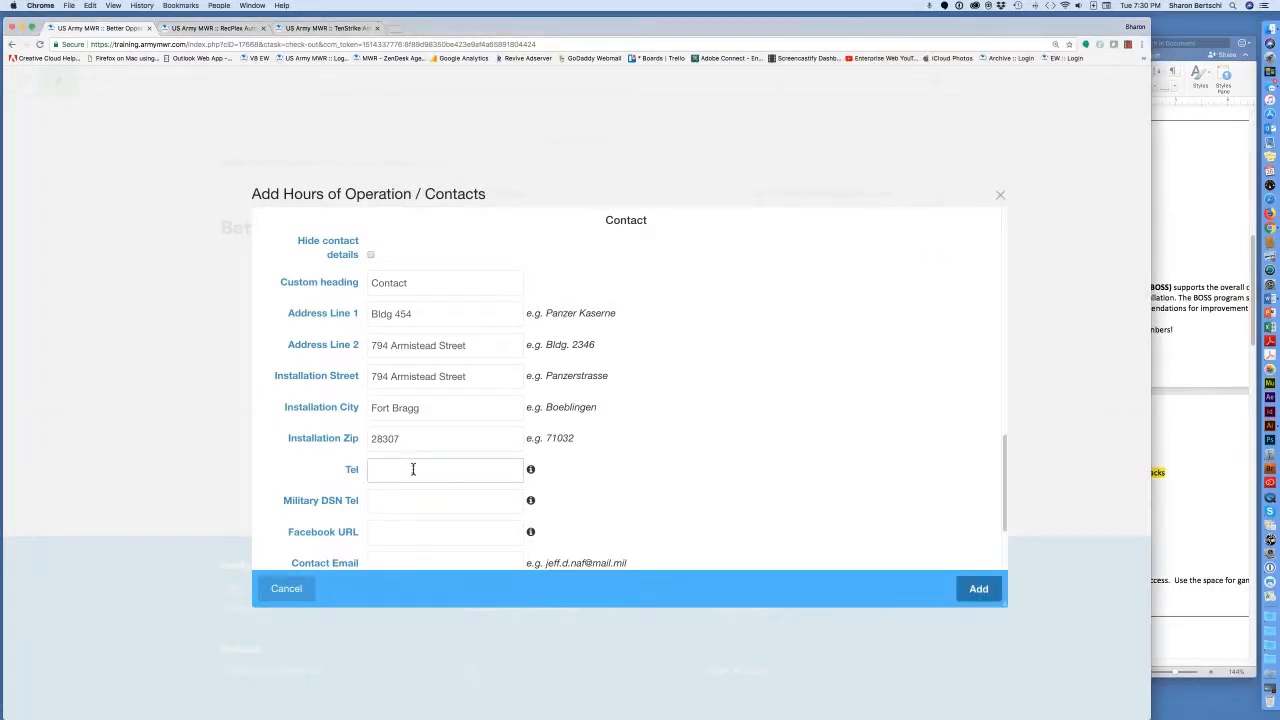
key(super+v)
mouse_move(530, 470)
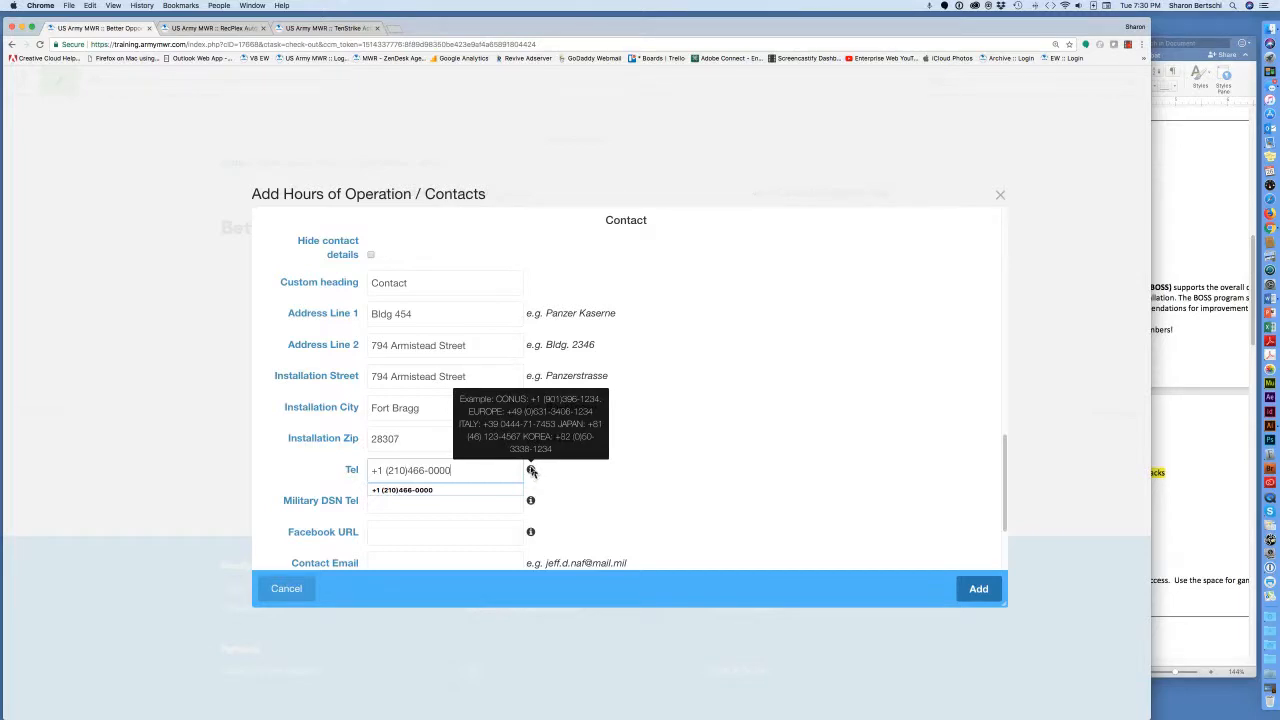
Paste the DSN number from the notes into the Military DSN Tel field.
click(1177, 246)
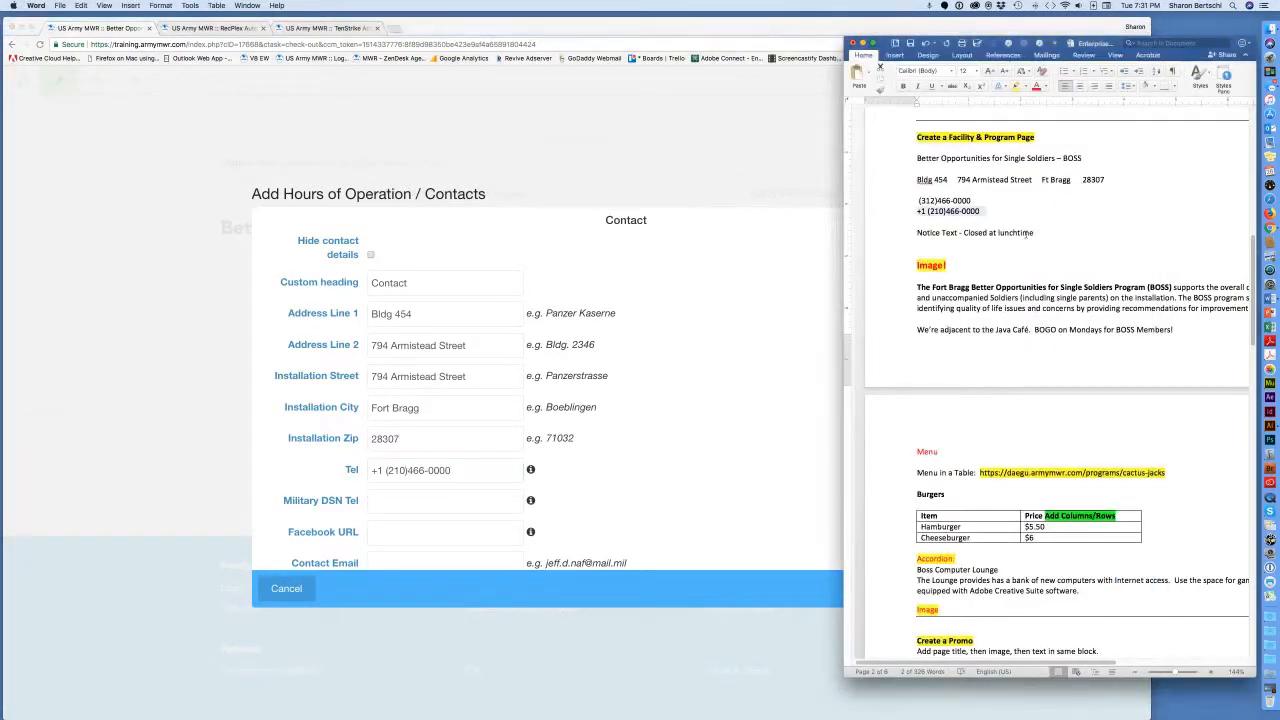
drag(971, 200, 918, 198)
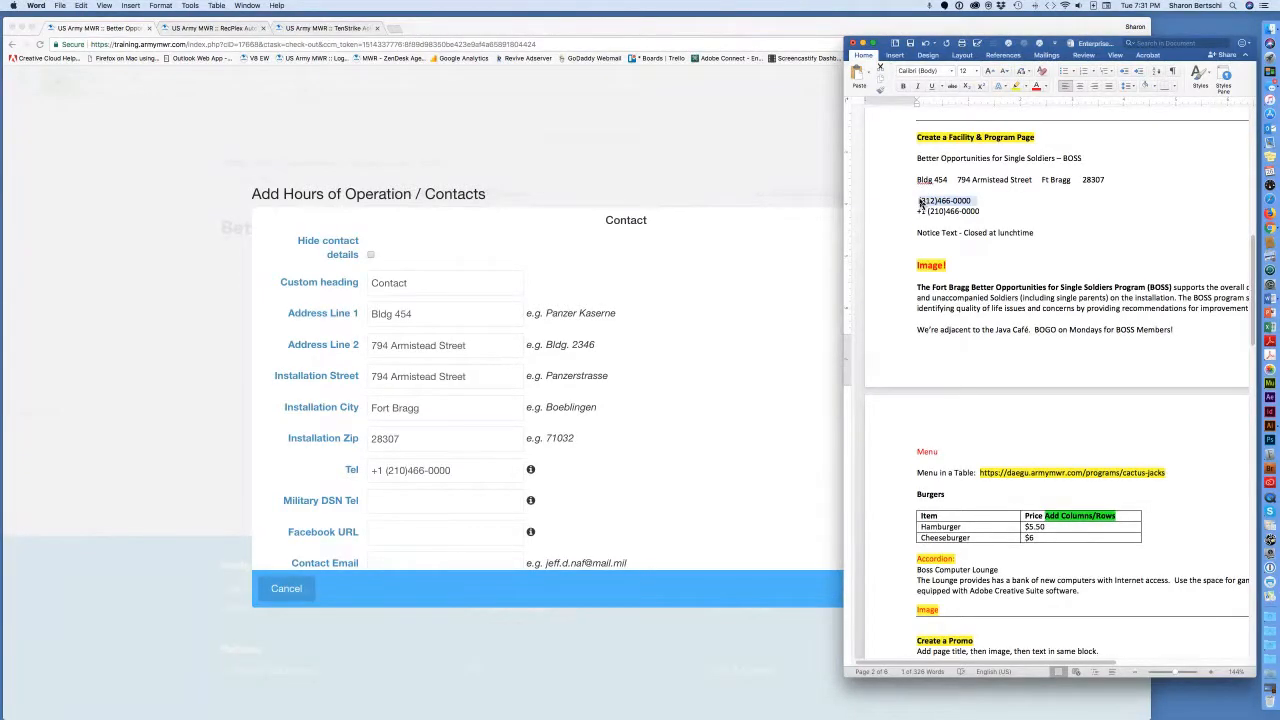
click(445, 501)
key(super+v)
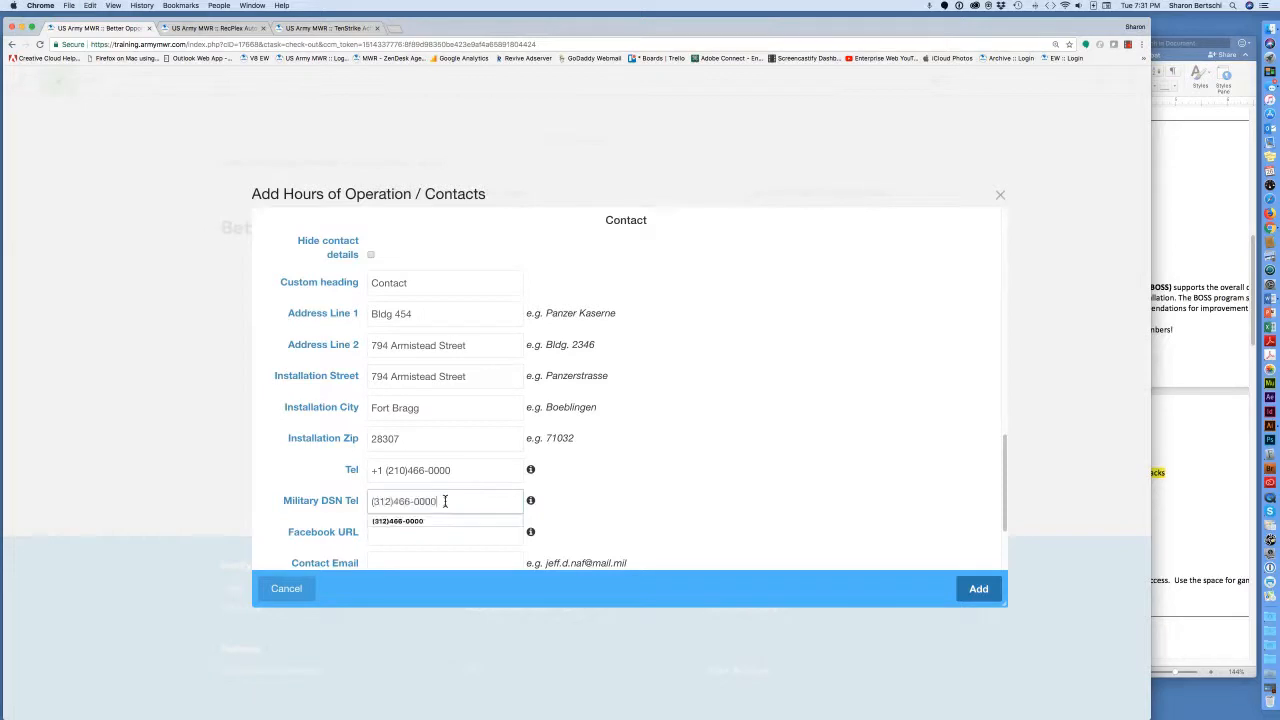
scroll(656, 504, down, 3)
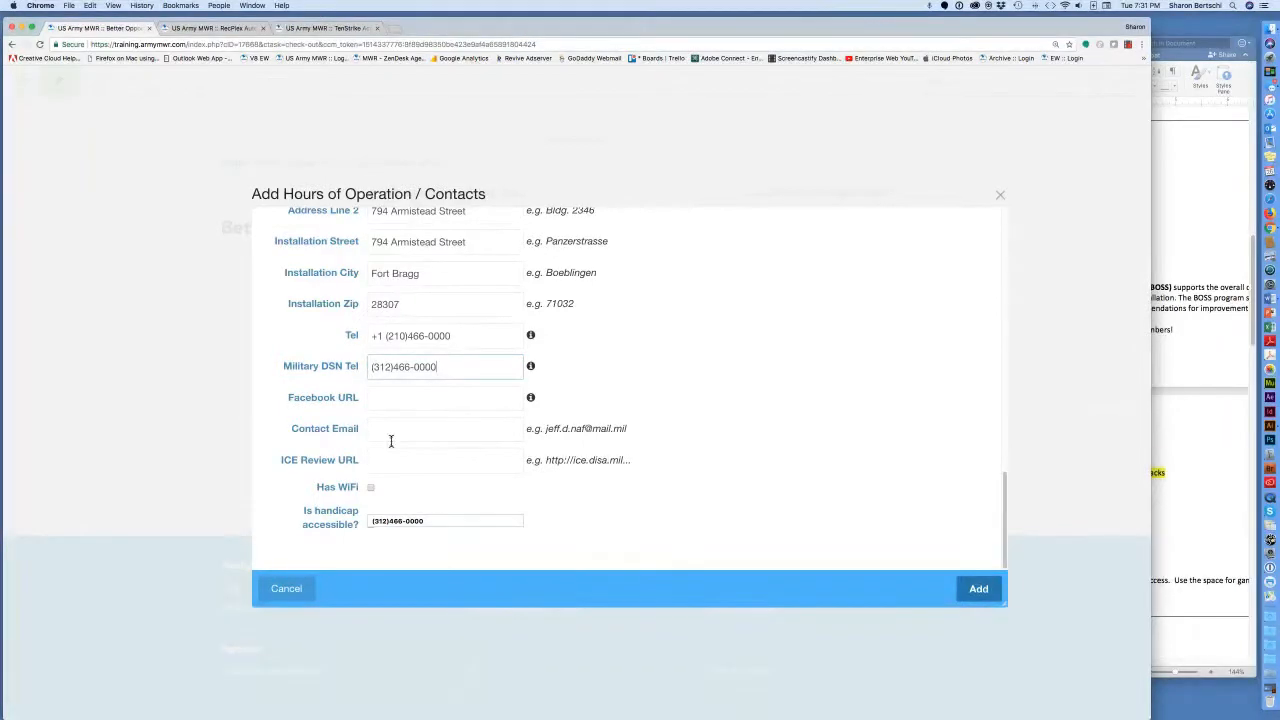
click(235, 29)
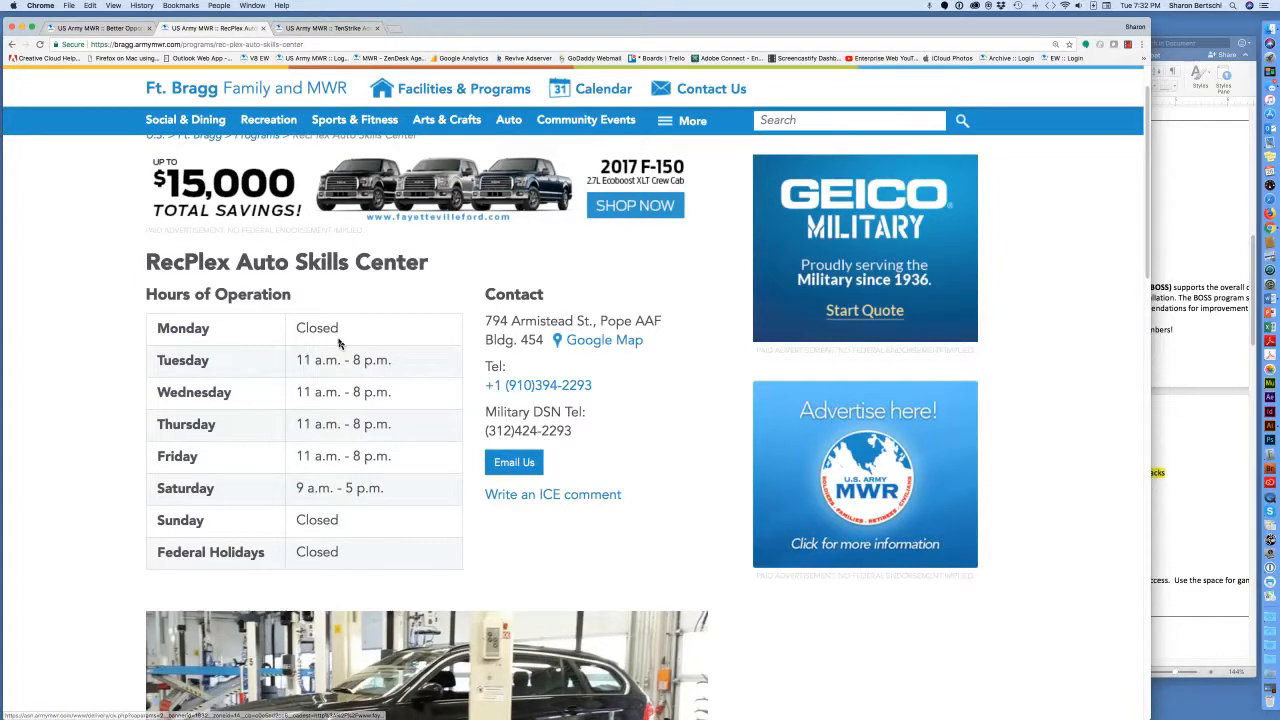
click(125, 28)
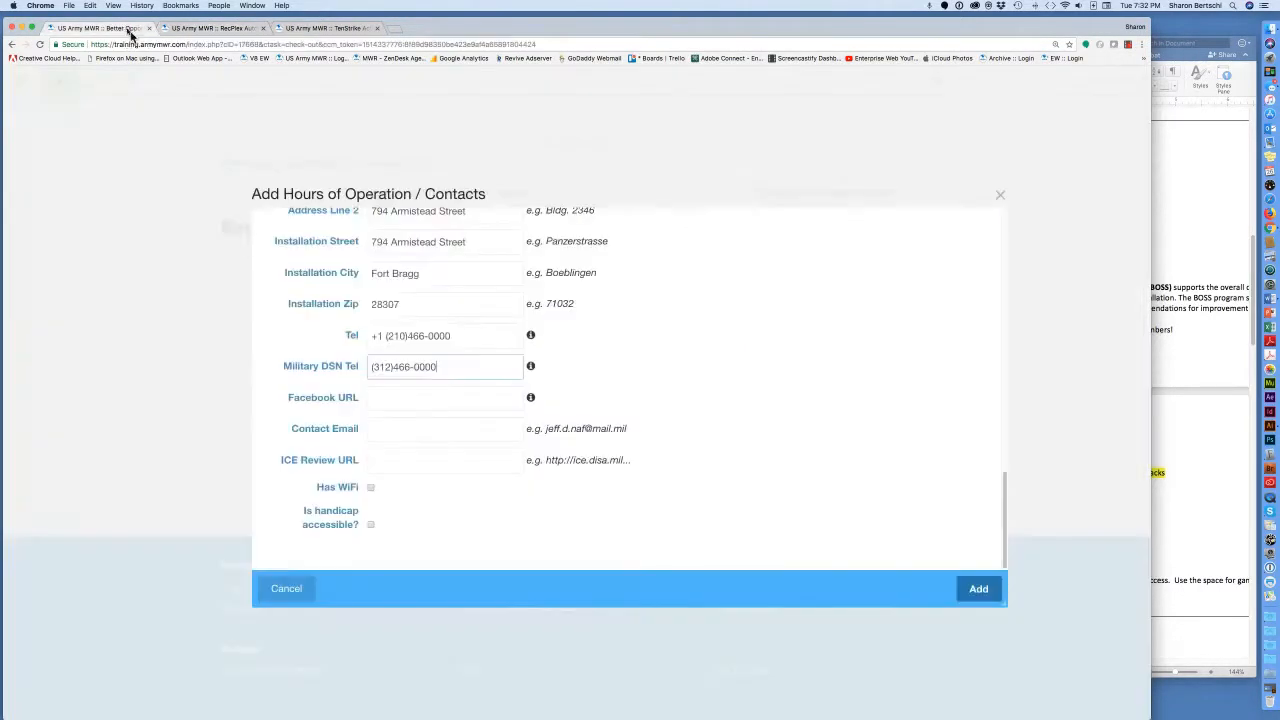
Enter the contact e-mail address, then check both Has WiFi and Is handicap accessible.
click(409, 433)
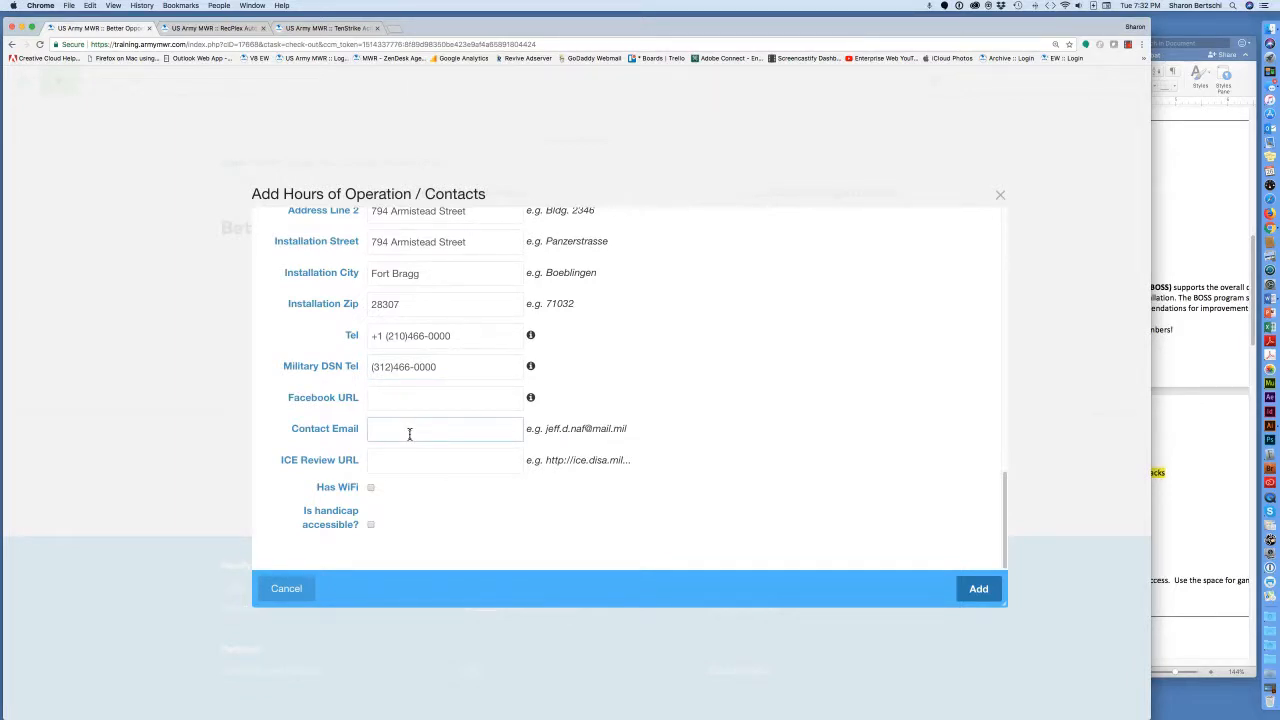
click(370, 487)
click(370, 526)
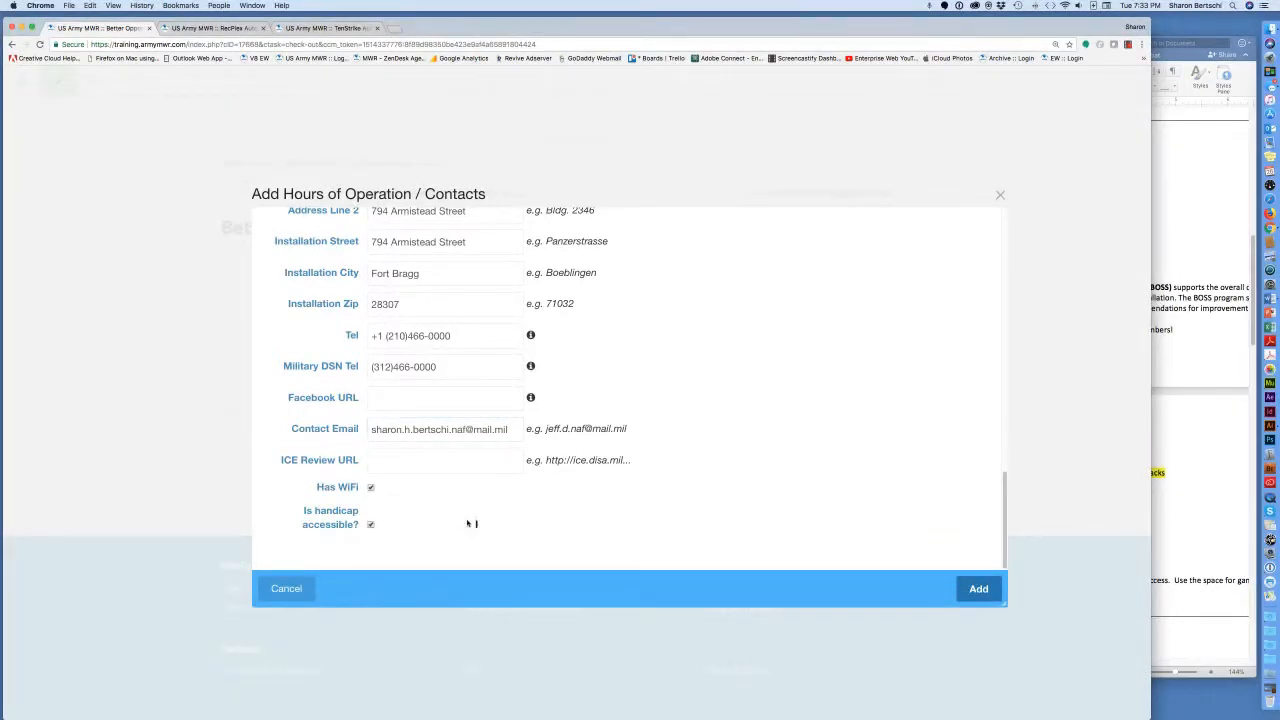
Add the filled Hours of Operation / Contacts block to the BOSS page and show the publishing options.
click(980, 590)
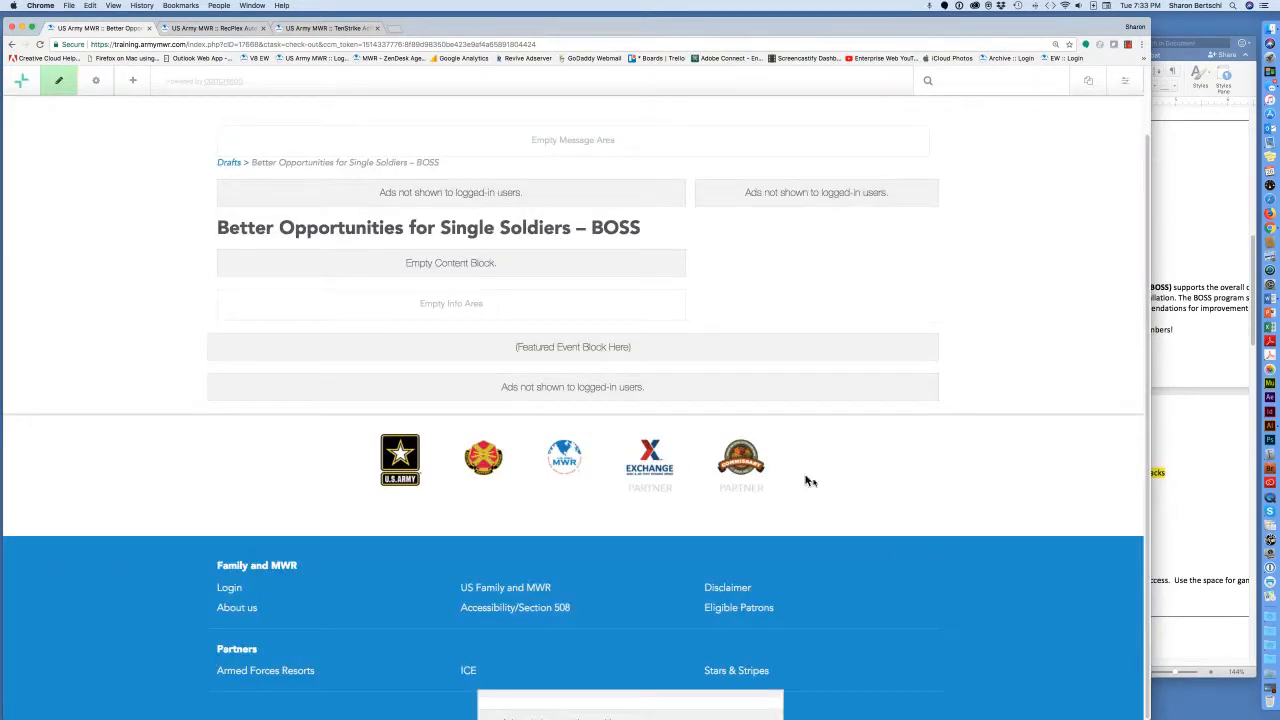
scroll(733, 492, down, 2)
scroll(733, 492, up, 1)
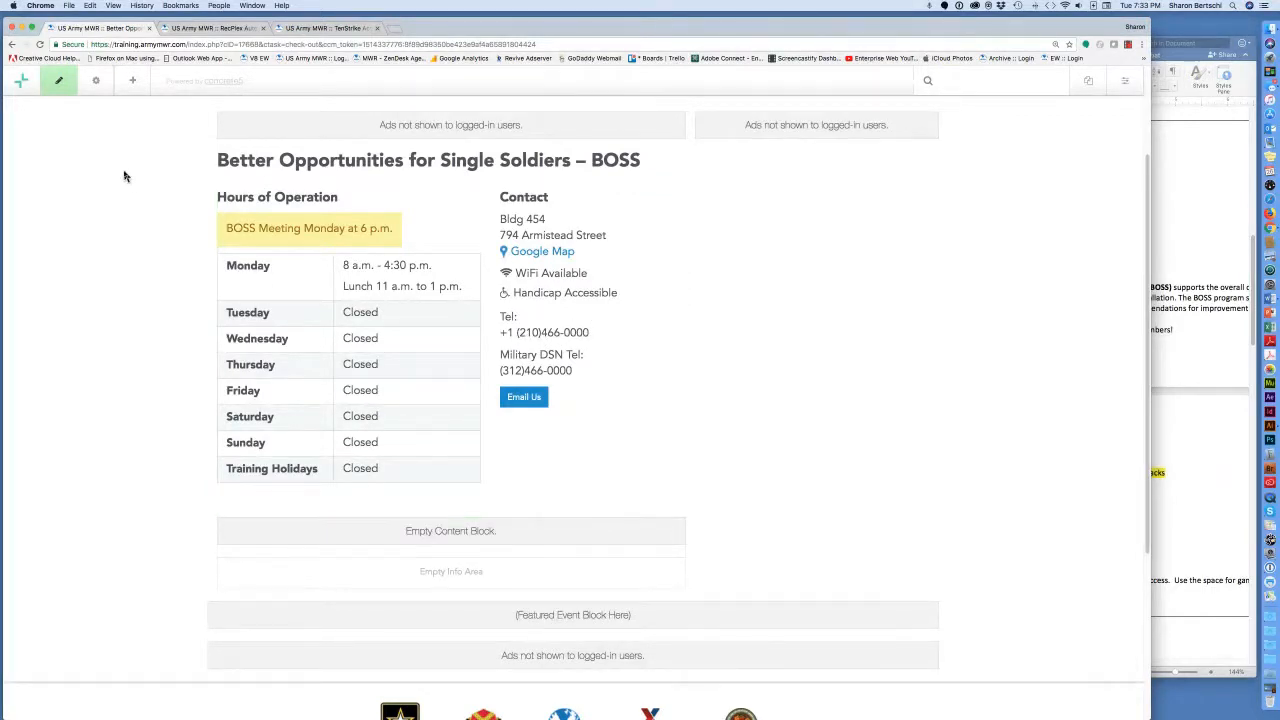
click(59, 83)
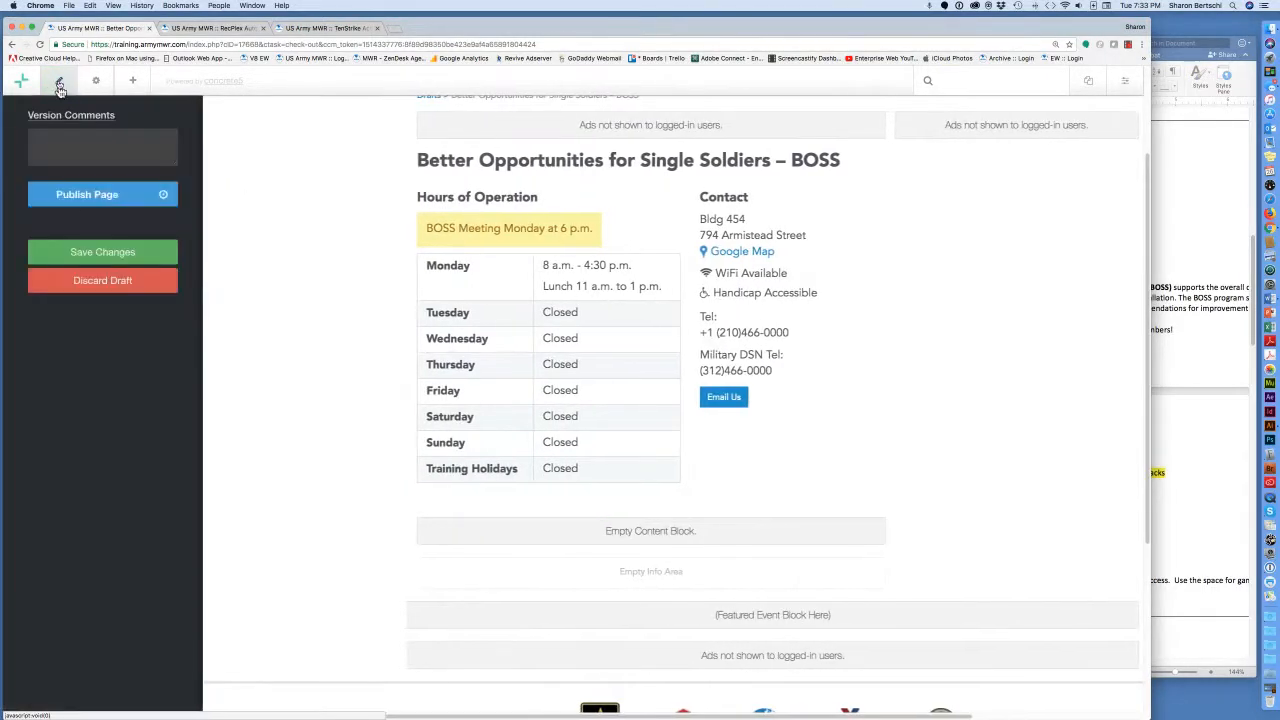
Save the BOSS page changes as an unpublished draft and review the hours block.
click(95, 254)
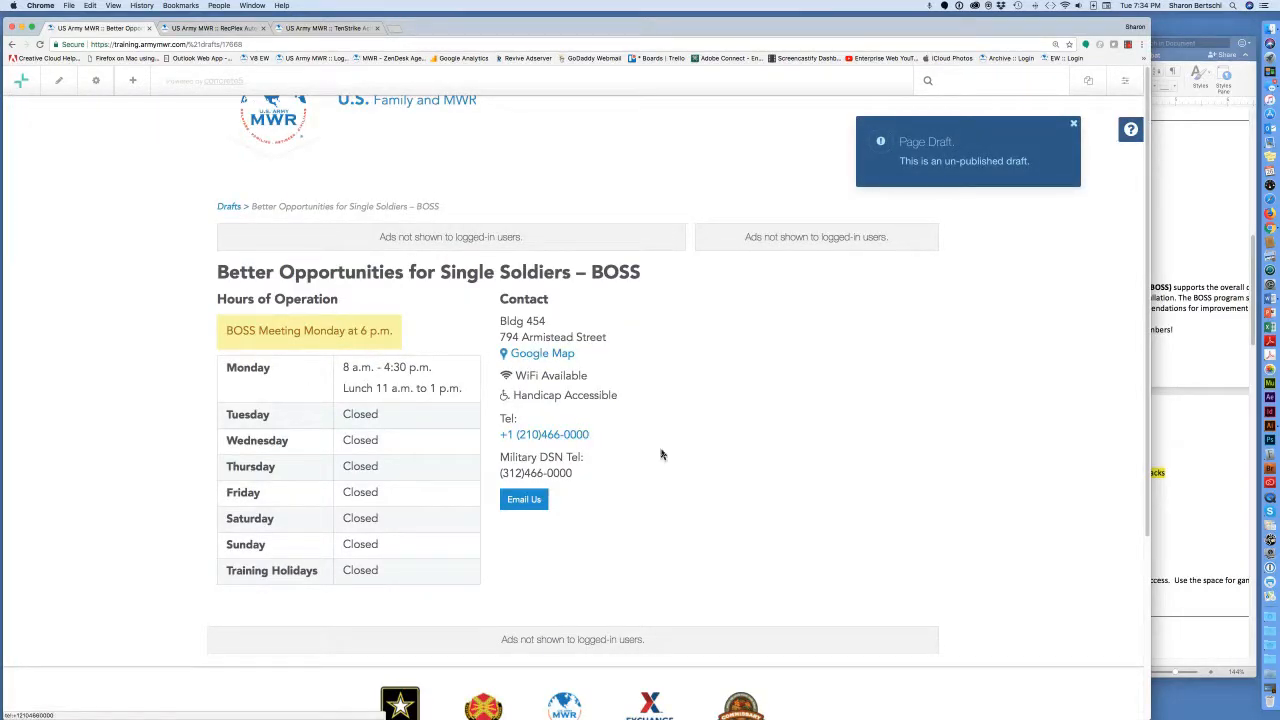
scroll(702, 474, down, 5)
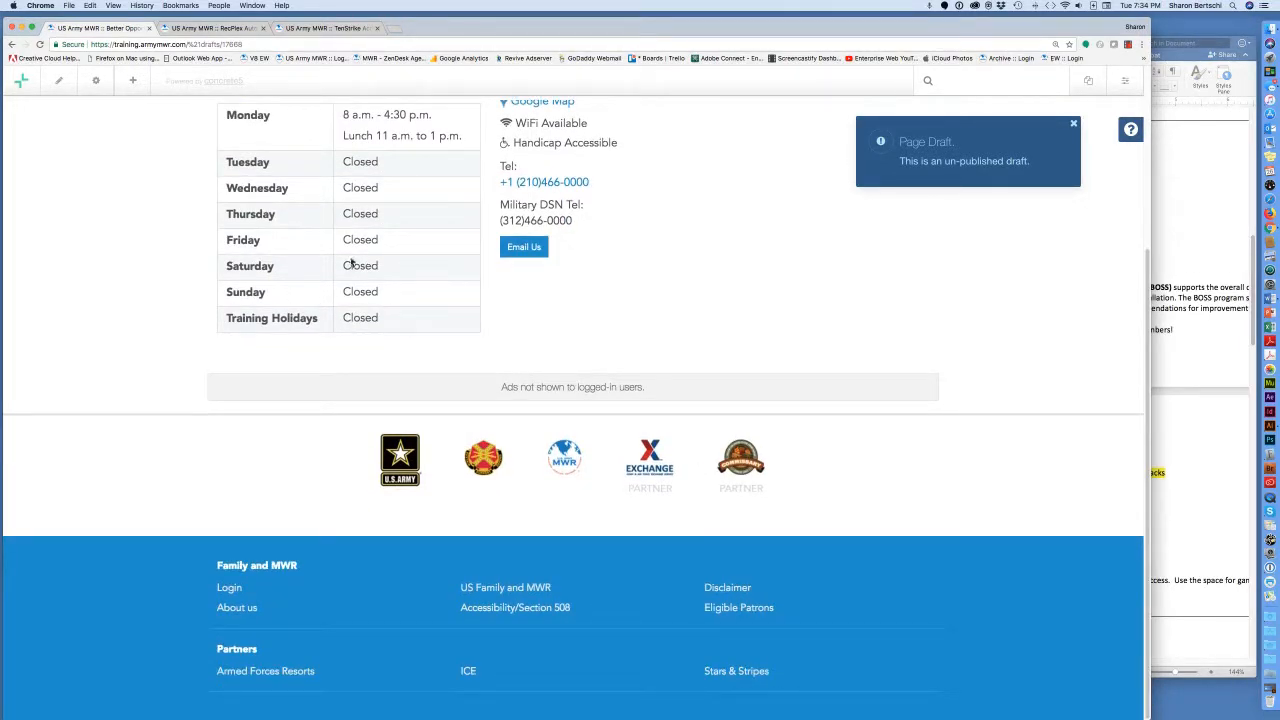
click(136, 83)
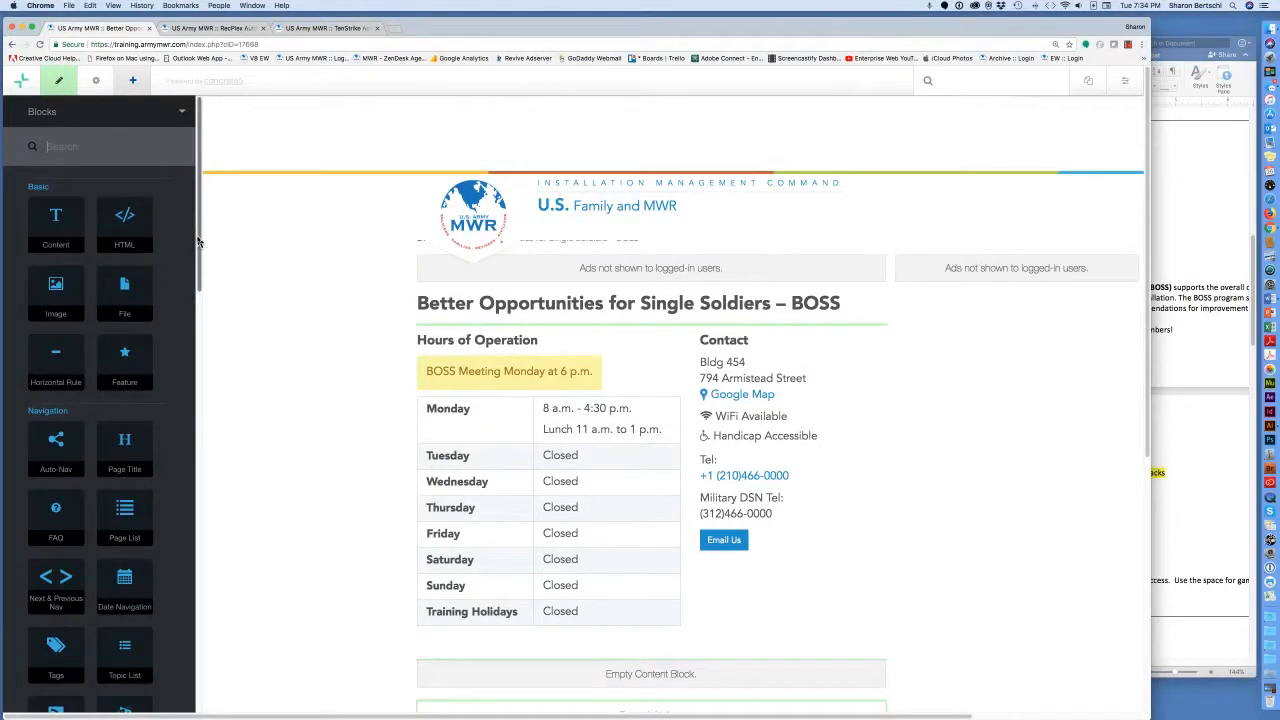
Drop an Image block into the Empty Info Area below the hours table.
scroll(283, 317, down, 5)
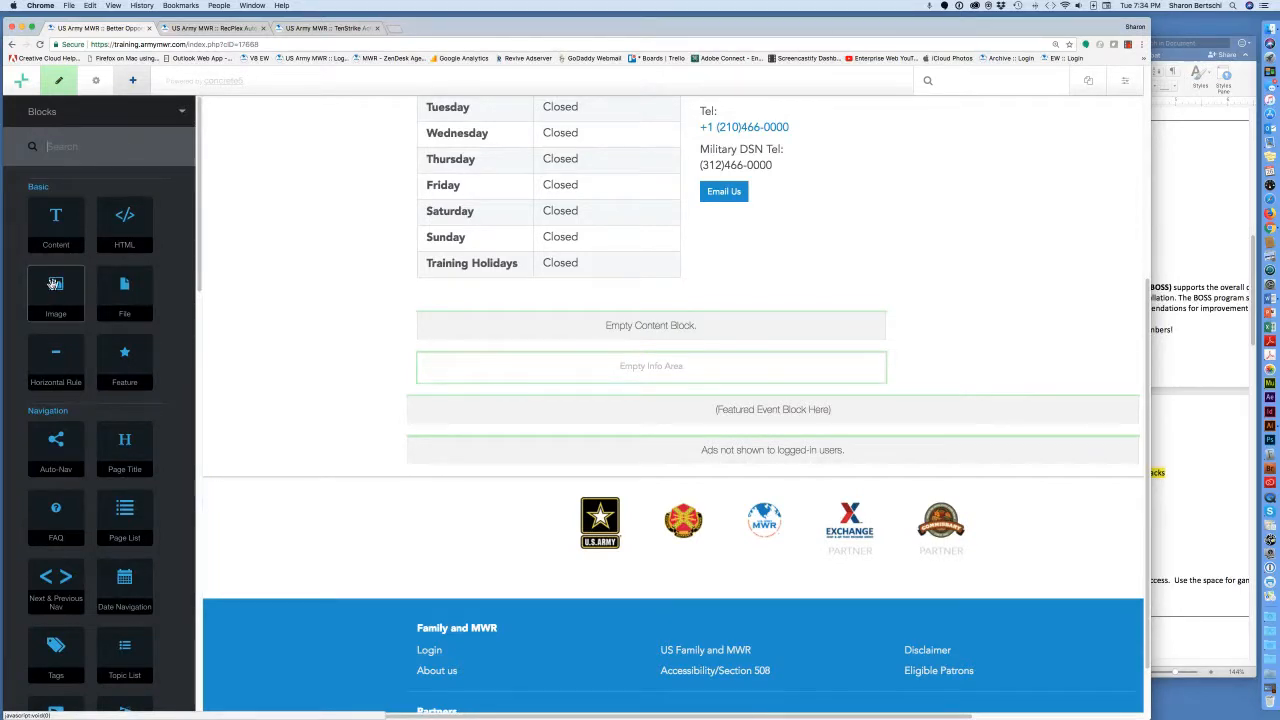
drag(54, 284, 386, 300)
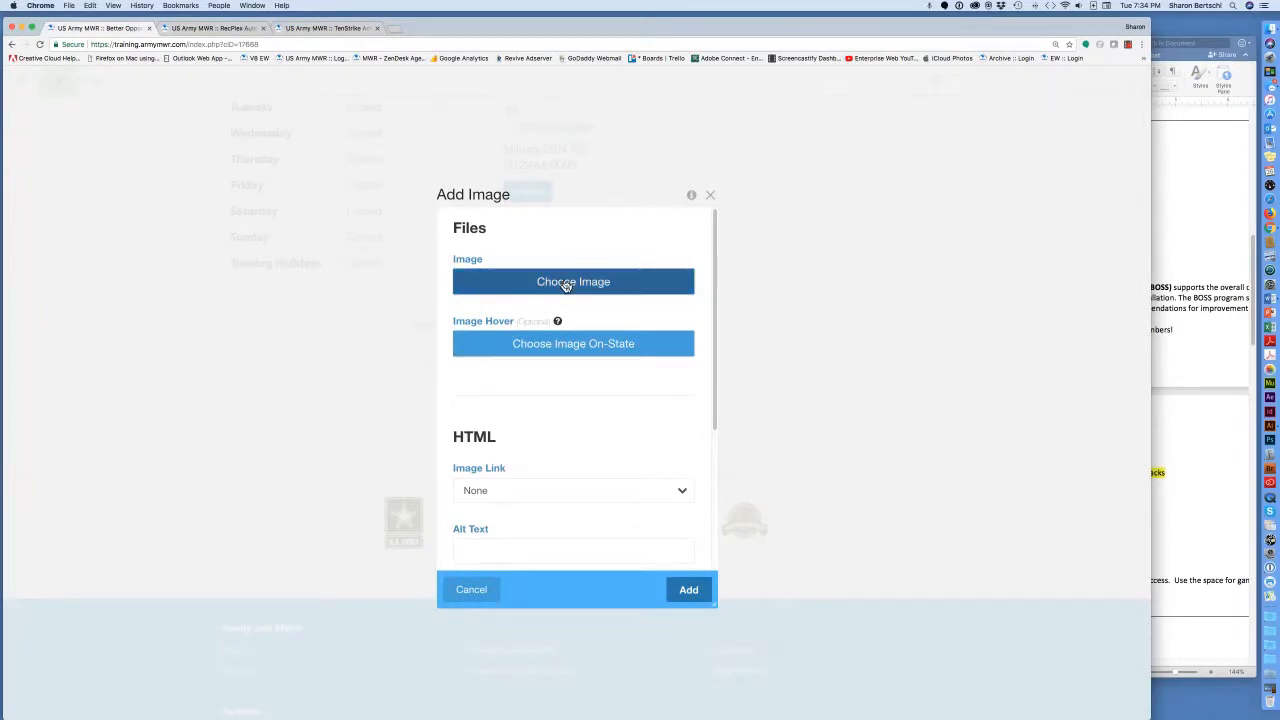
Set the image block to boss_training.jpg from the File Manager and add it.
click(566, 283)
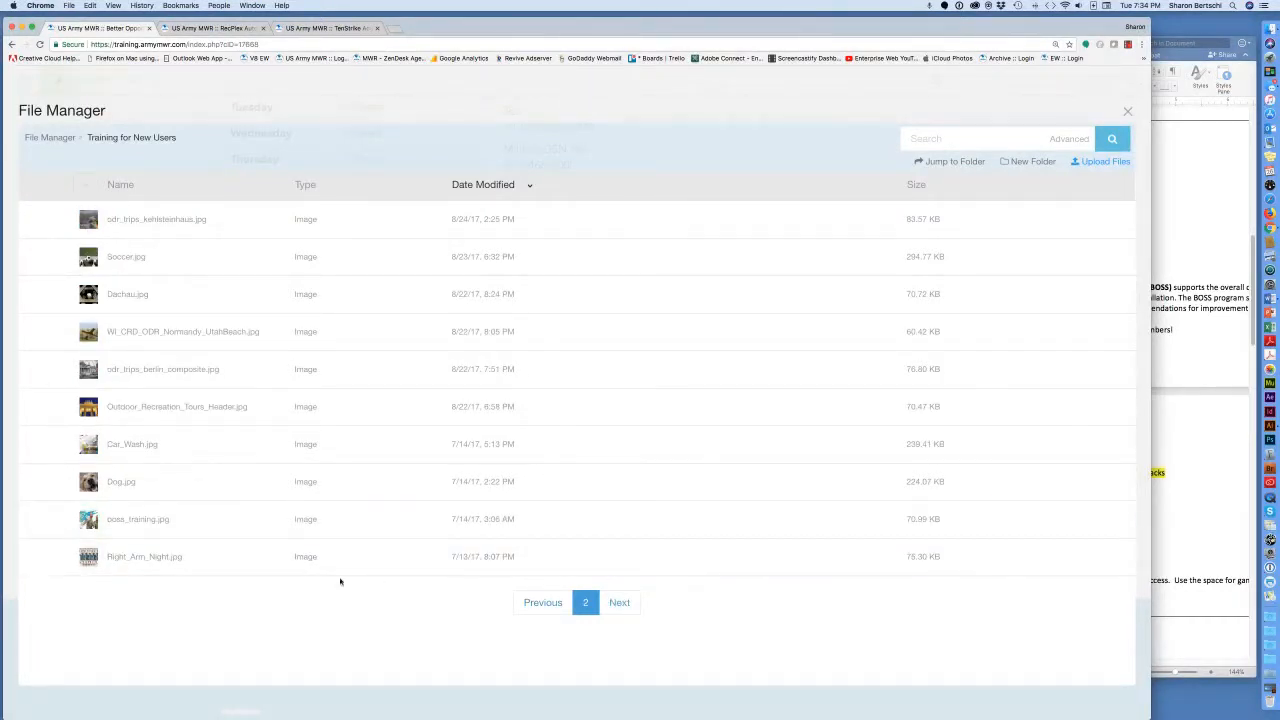
click(141, 523)
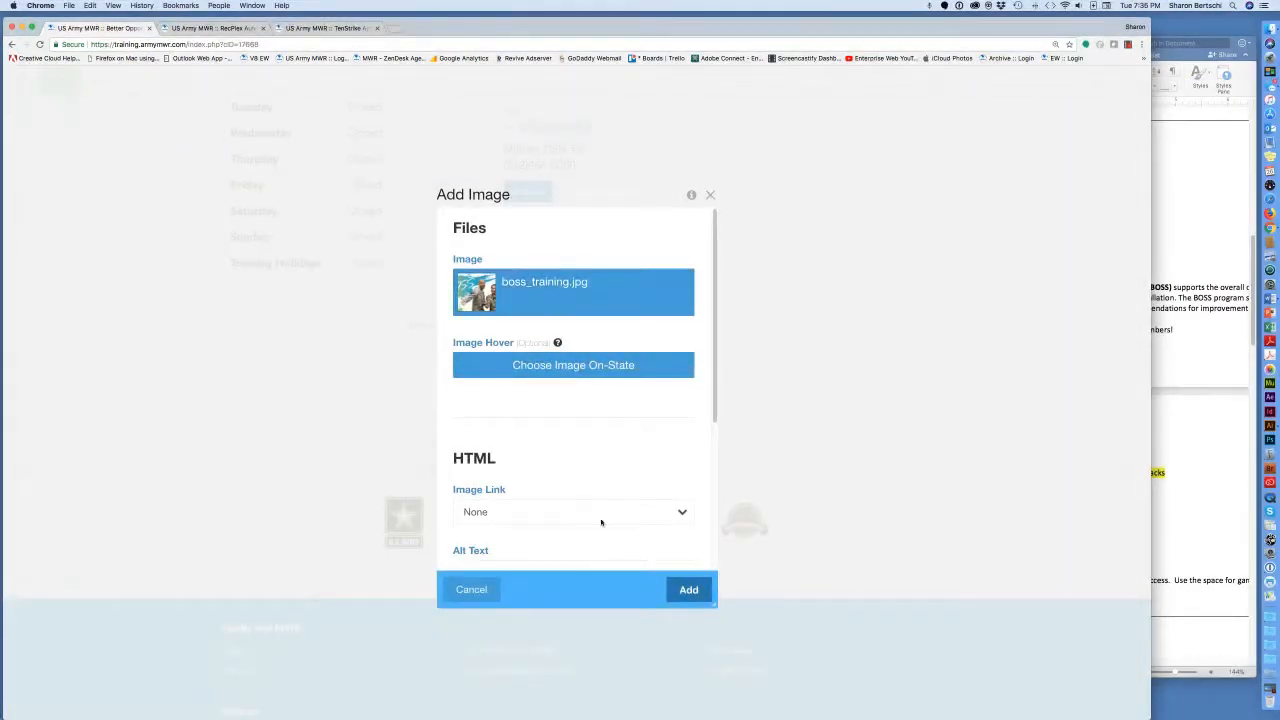
click(685, 592)
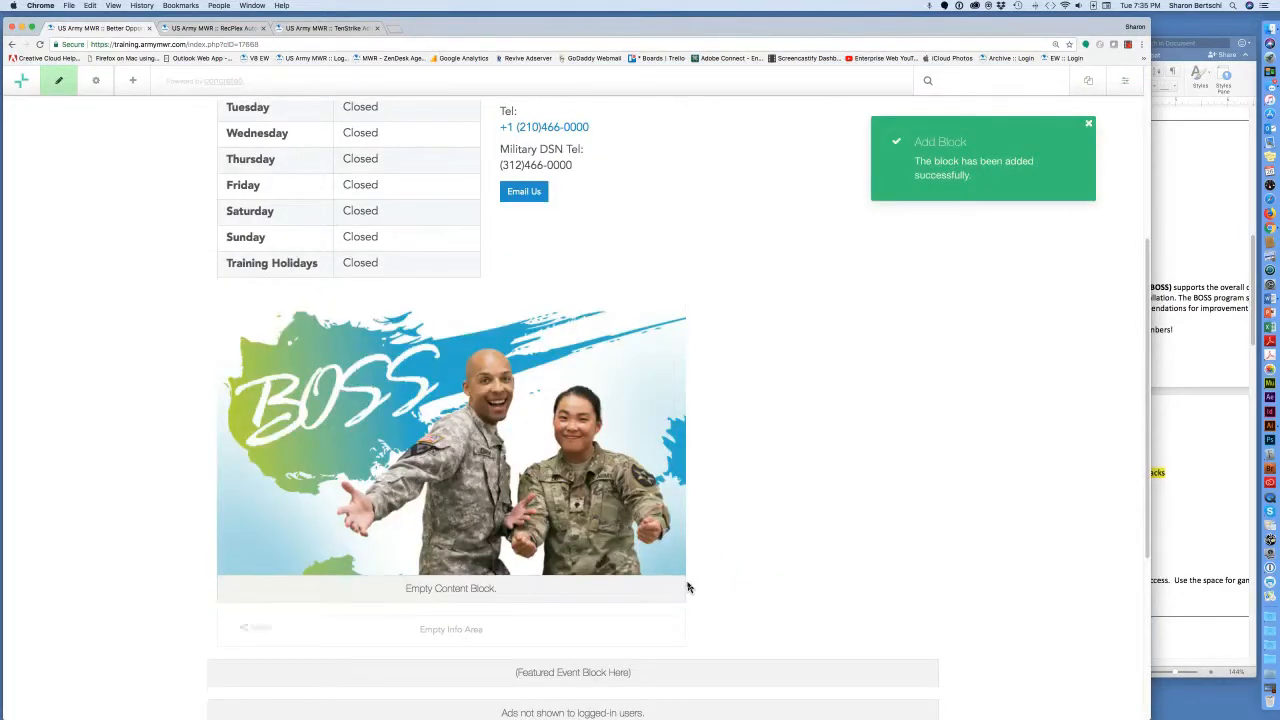
scroll(686, 586, down, 2)
scroll(687, 587, down, 3)
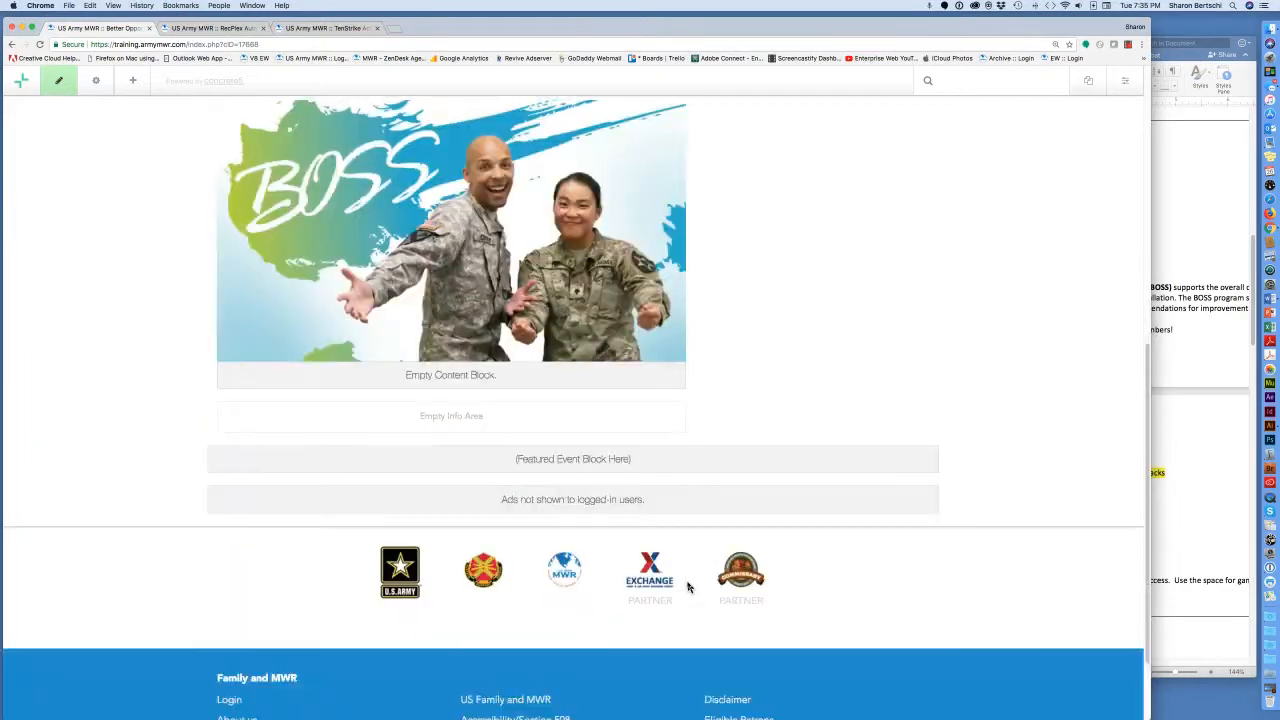
Save the page with the new image as a draft and dismiss the Page Draft notice.
click(60, 84)
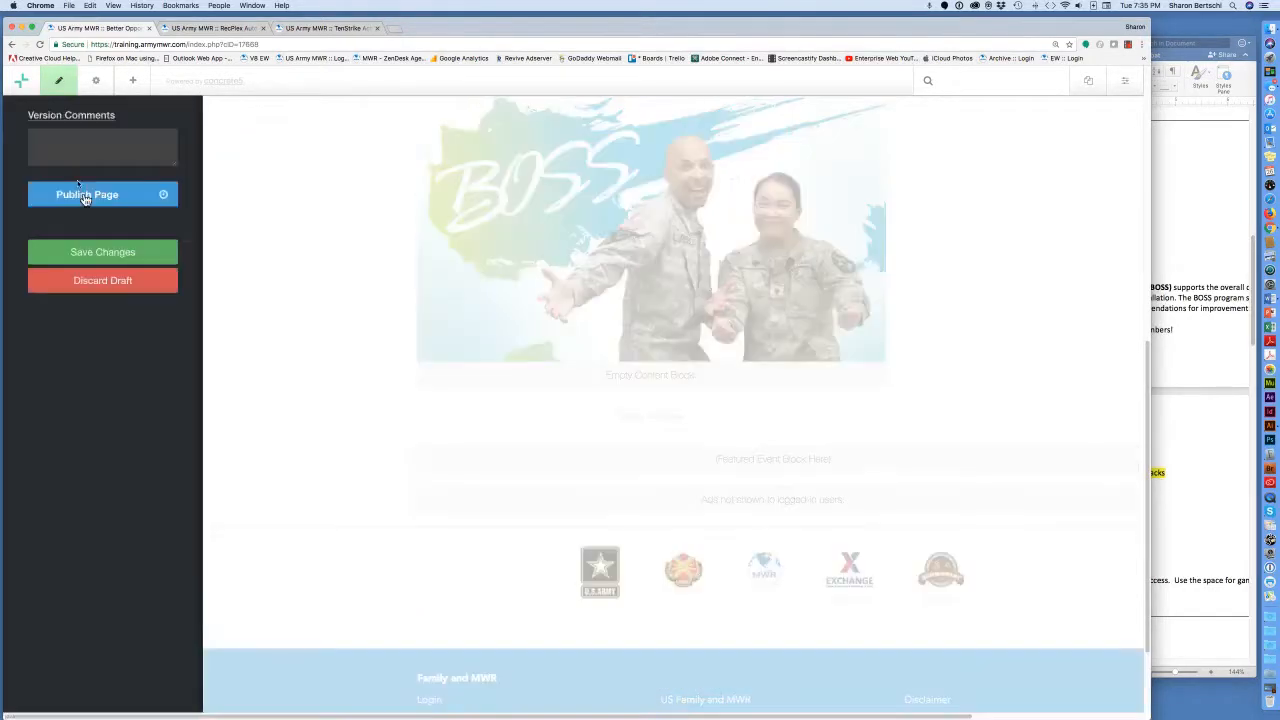
click(98, 251)
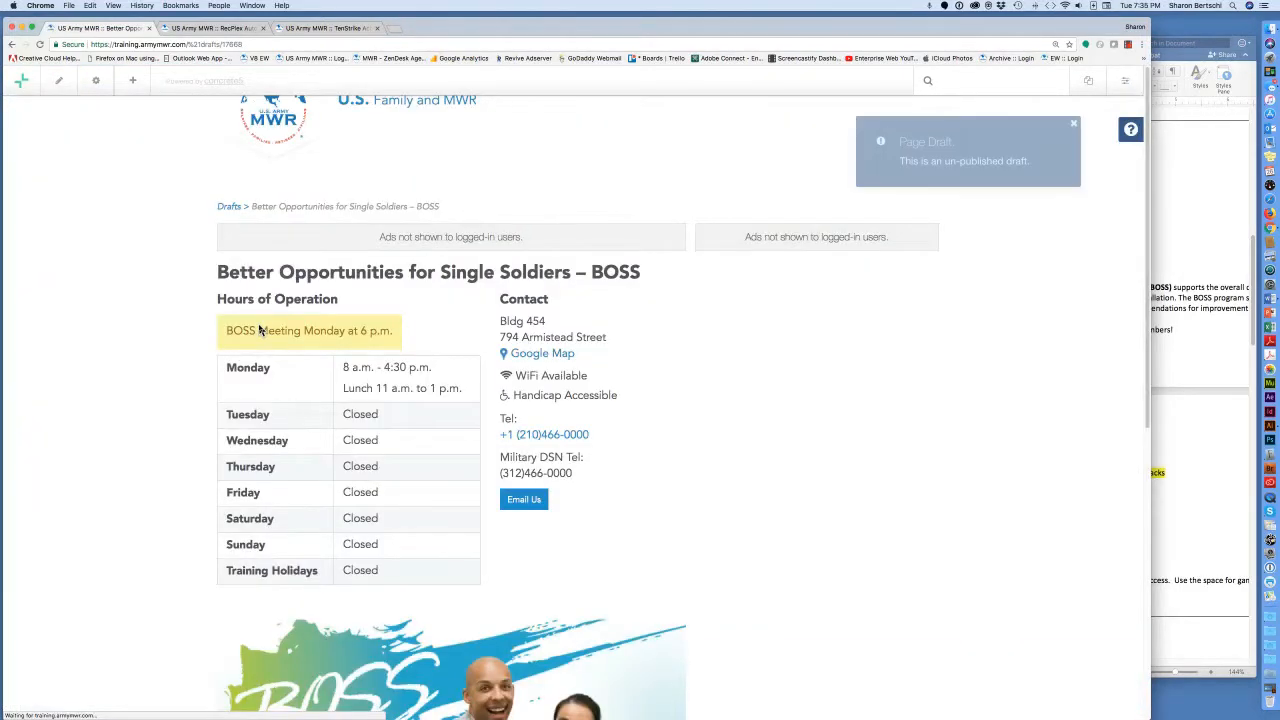
click(1073, 128)
scroll(929, 451, down, 8)
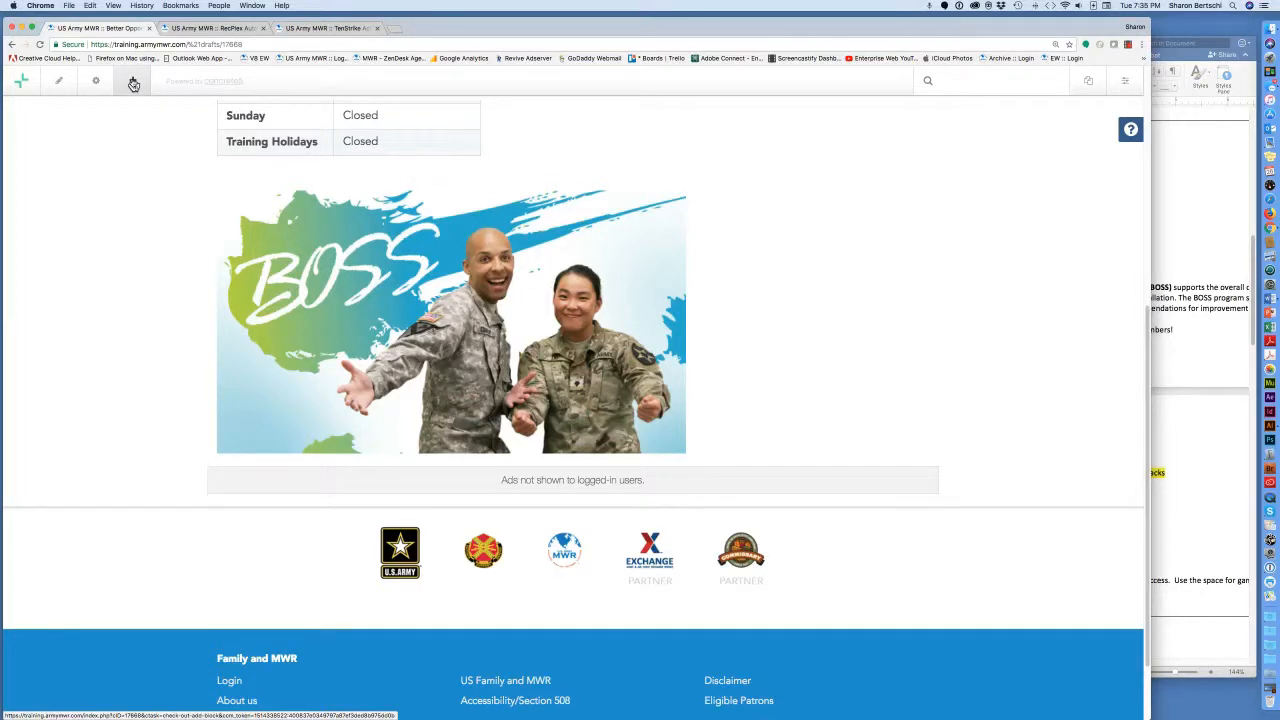
Add an empty Content block below the BOSS image.
click(133, 84)
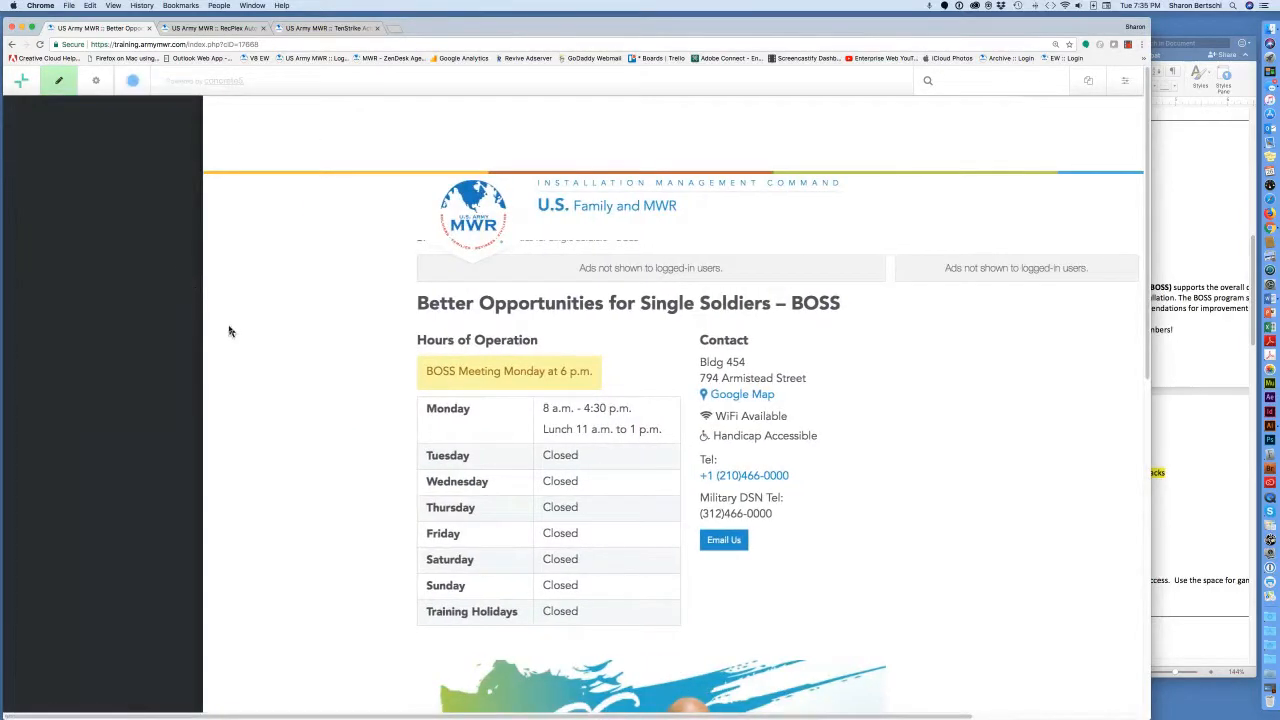
scroll(344, 450, down, 10)
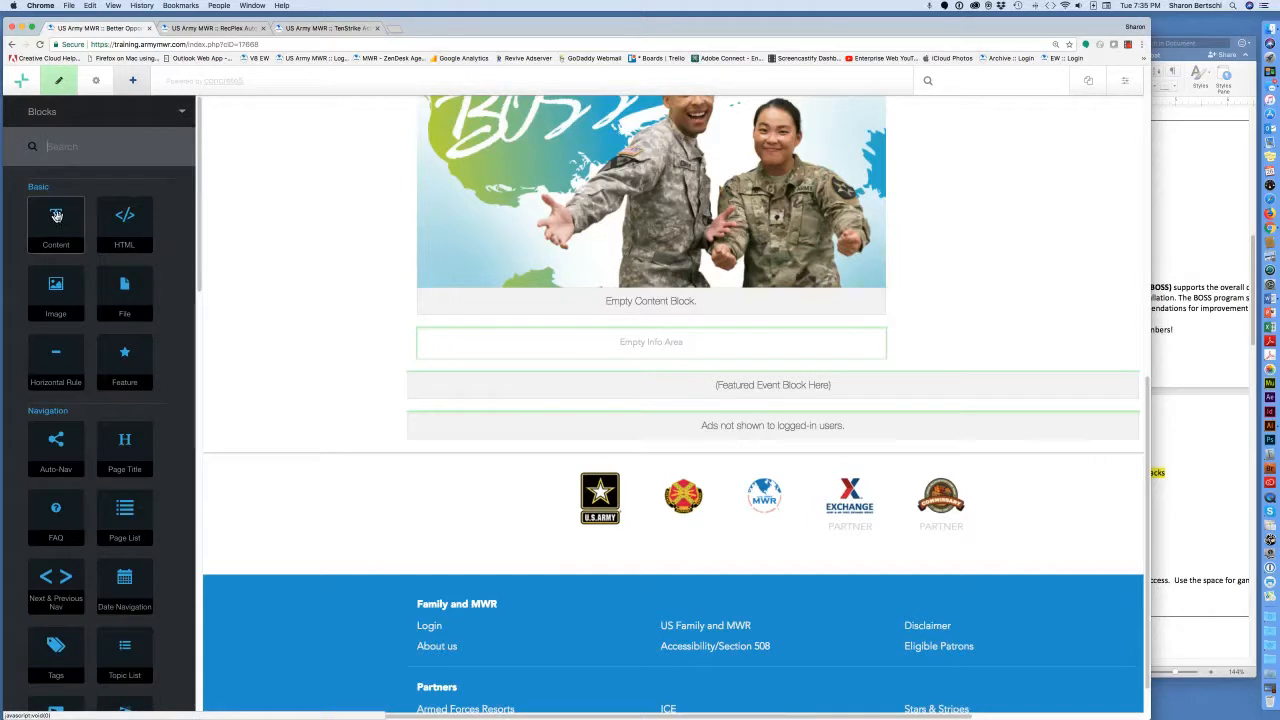
drag(57, 216, 415, 326)
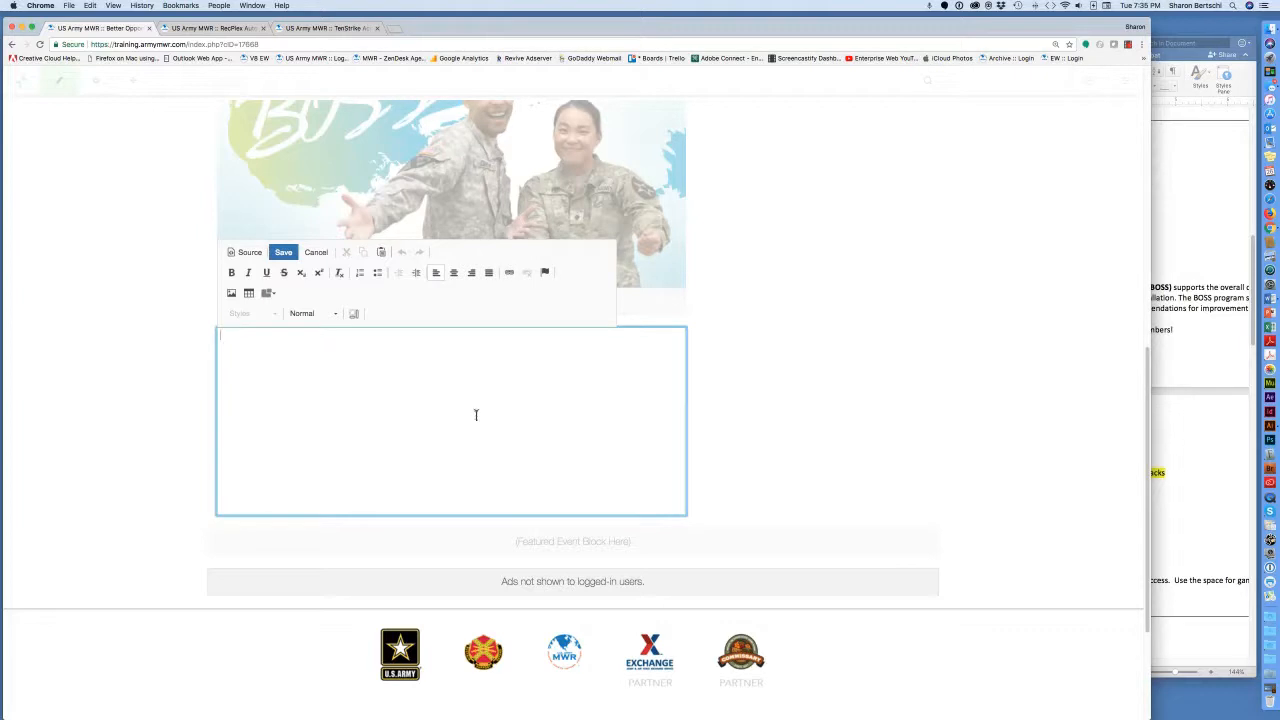
click(1192, 412)
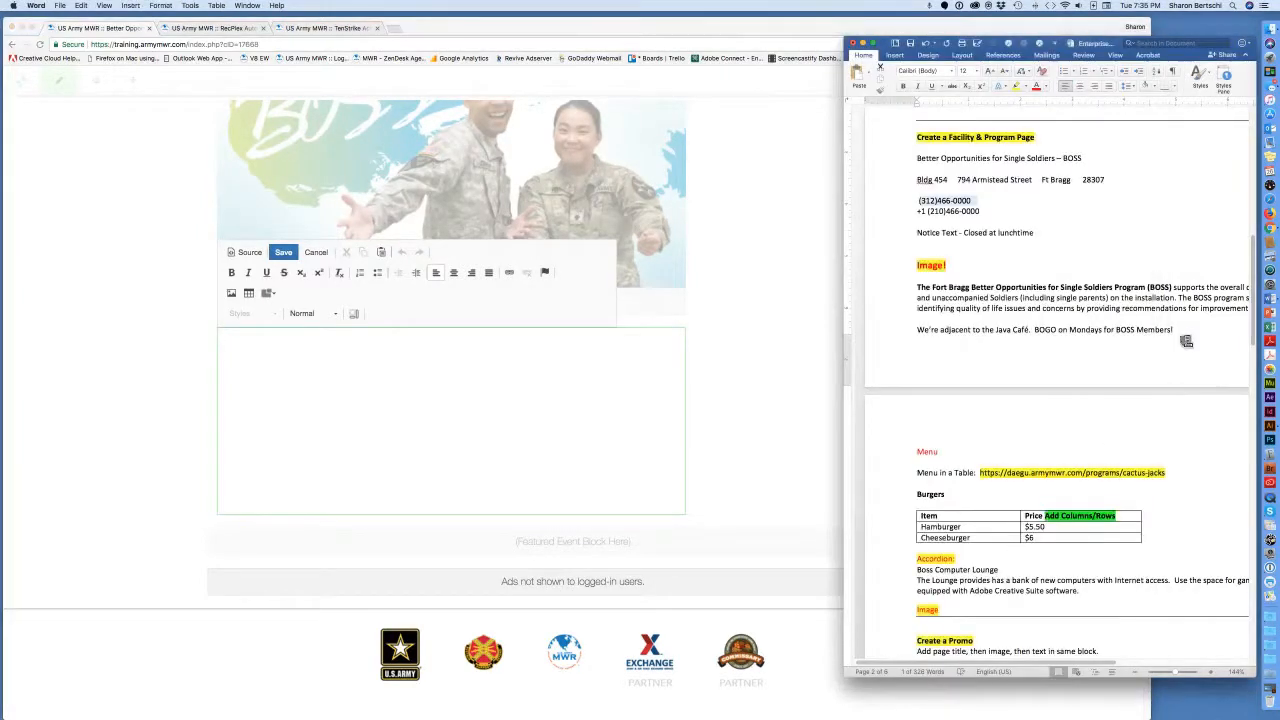
Copy the BOSS paragraph through 'Members!' from Word, then return to the empty text block.
drag(1179, 330, 918, 287)
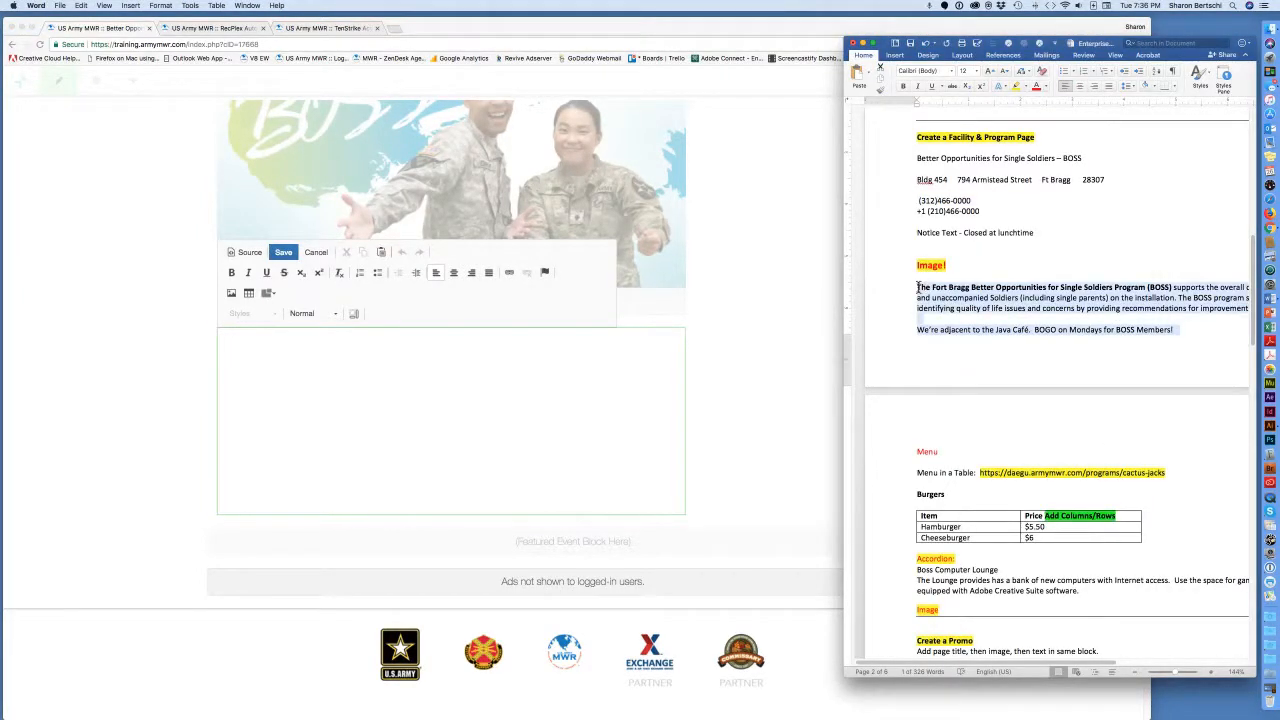
key(super+c)
click(334, 345)
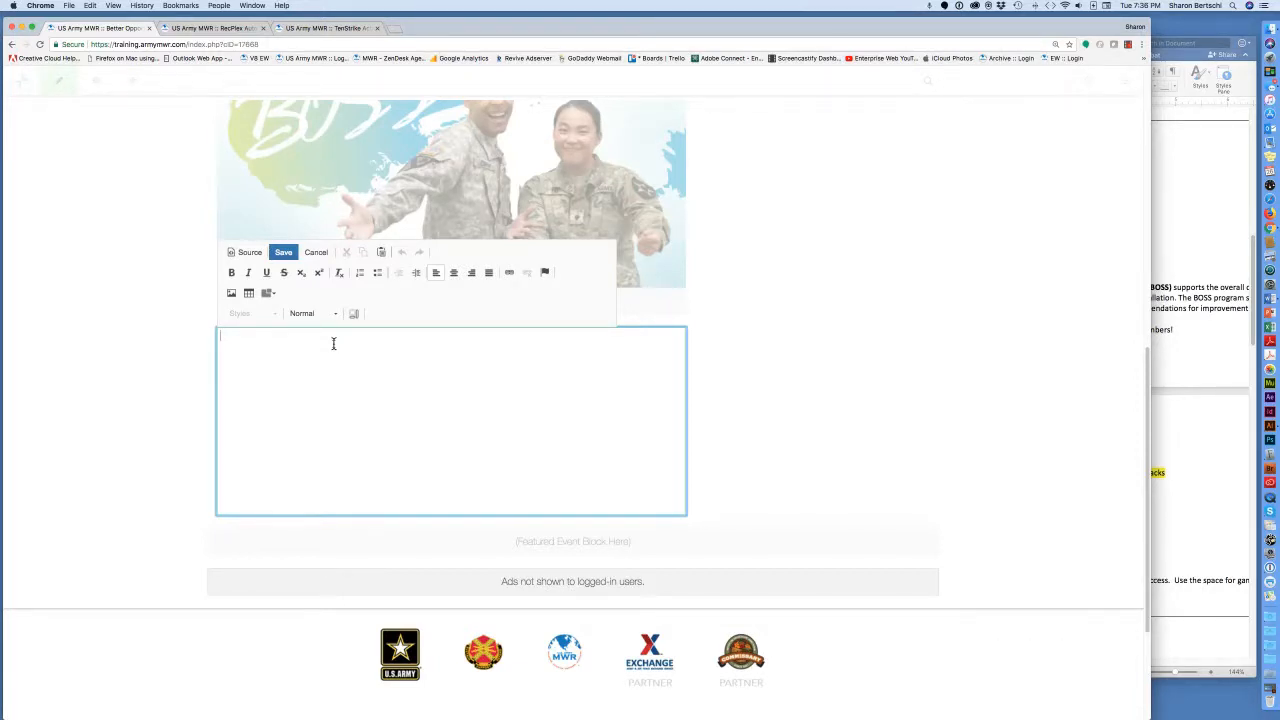
Paste the BOSS description and Java Café line, leaving a blank line above 'The Fort Bragg'.
key(super+v)
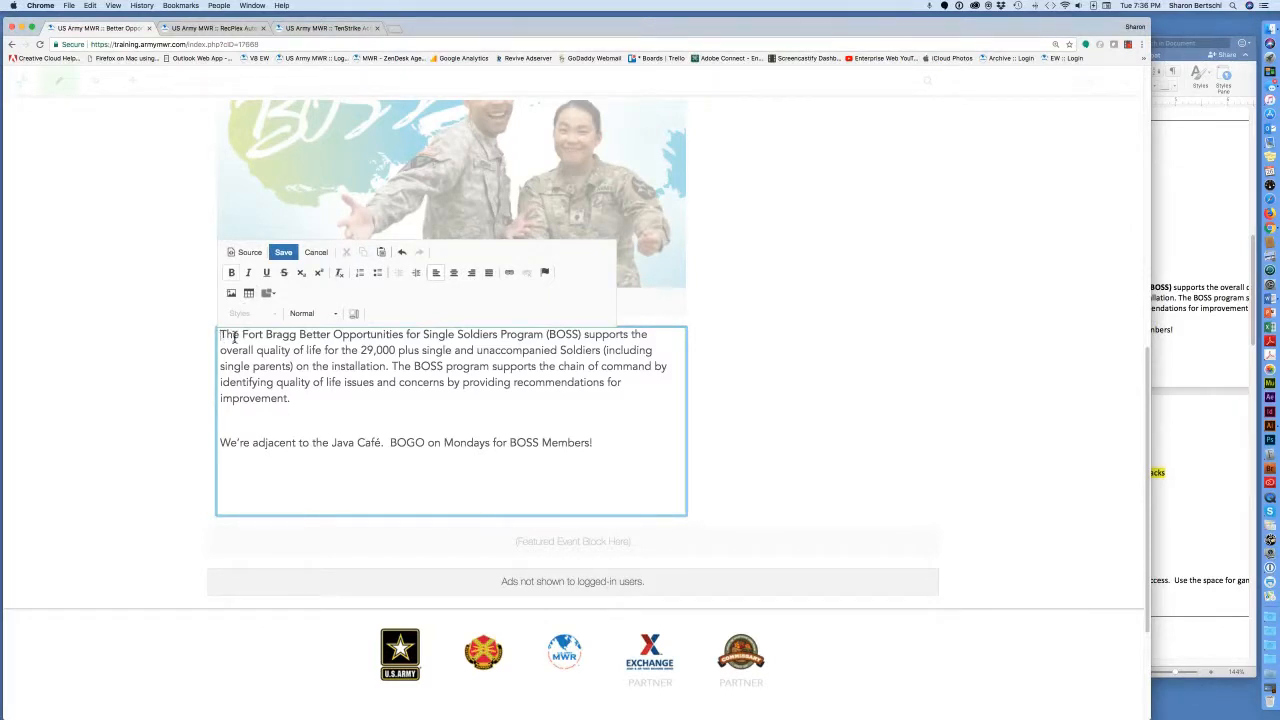
key(Return)
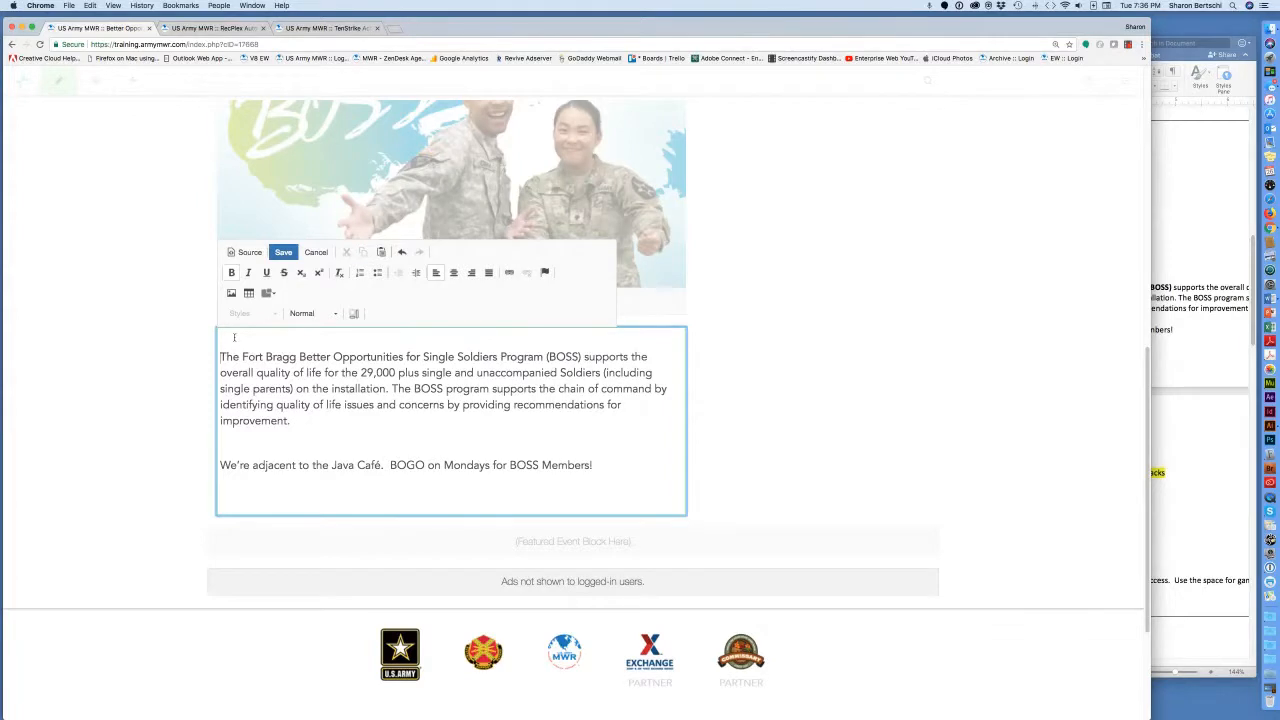
key(BackSpace)
key(Return)
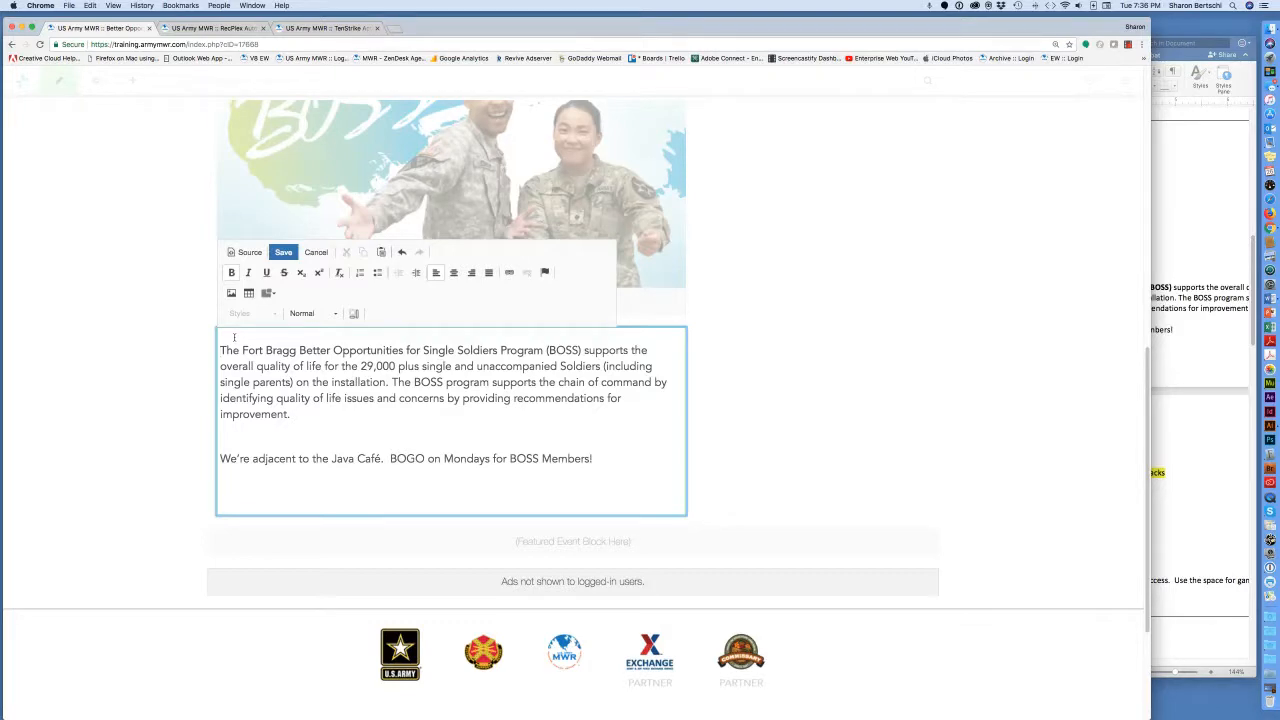
key(BackSpace)
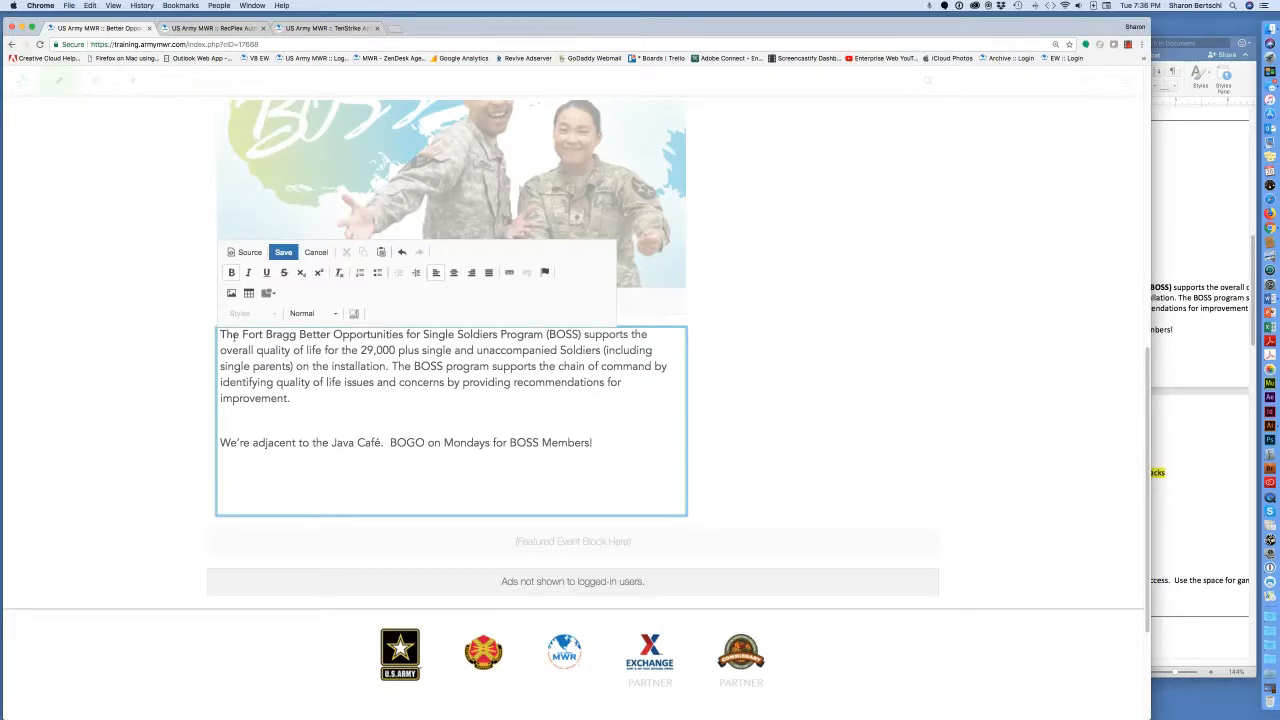
key(Return)
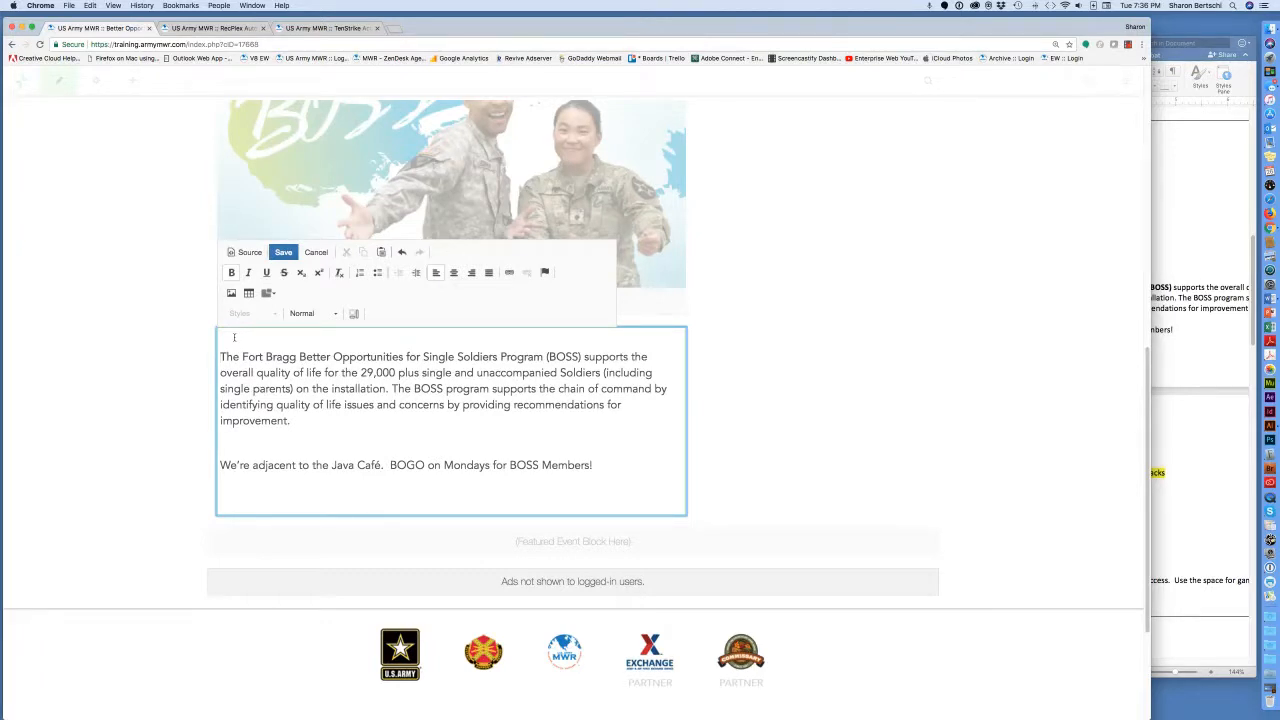
key(BackSpace)
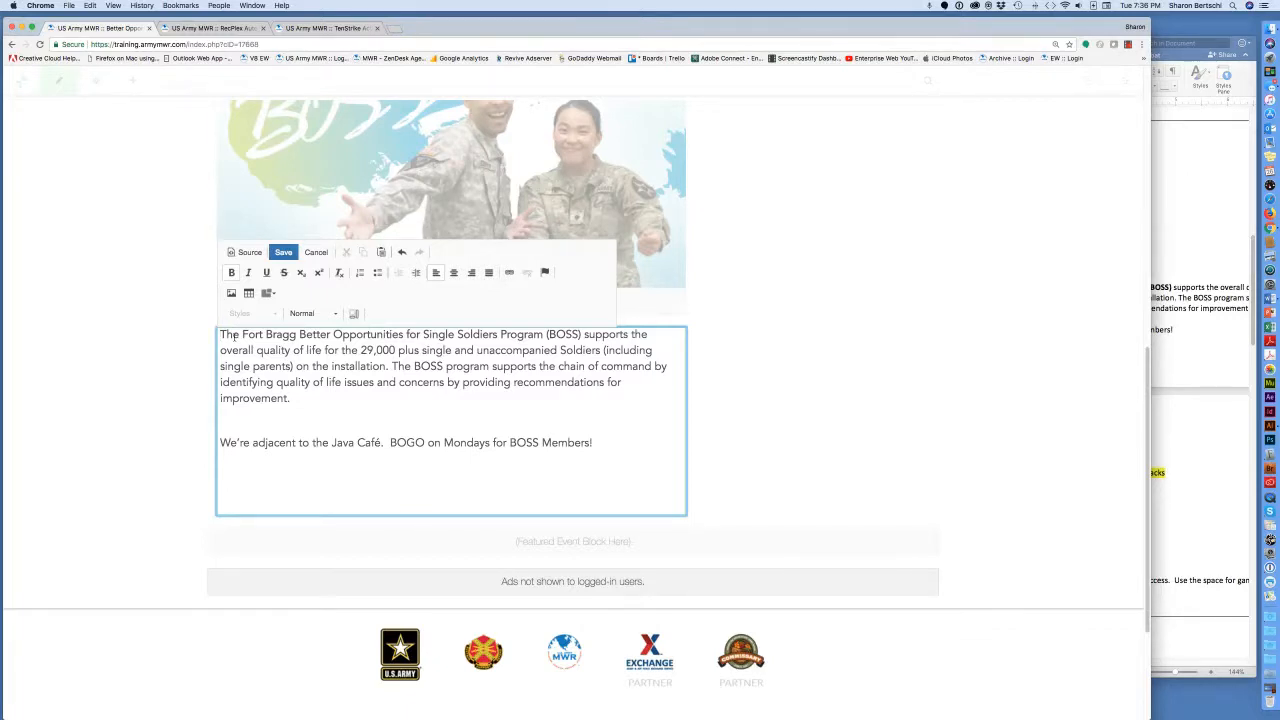
key(Return)
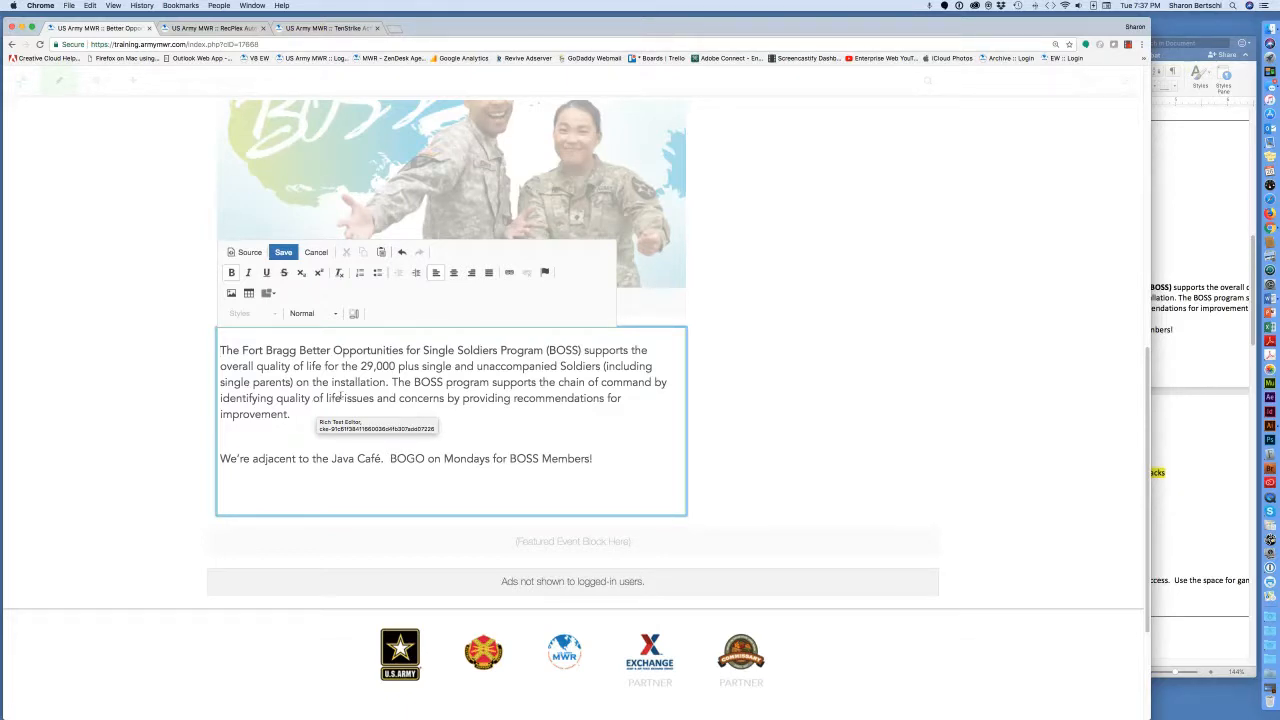
Bold 'The Fort Bragg … (BOSS)' and remove the blank line before 'We're adjacent'.
drag(580, 350, 221, 350)
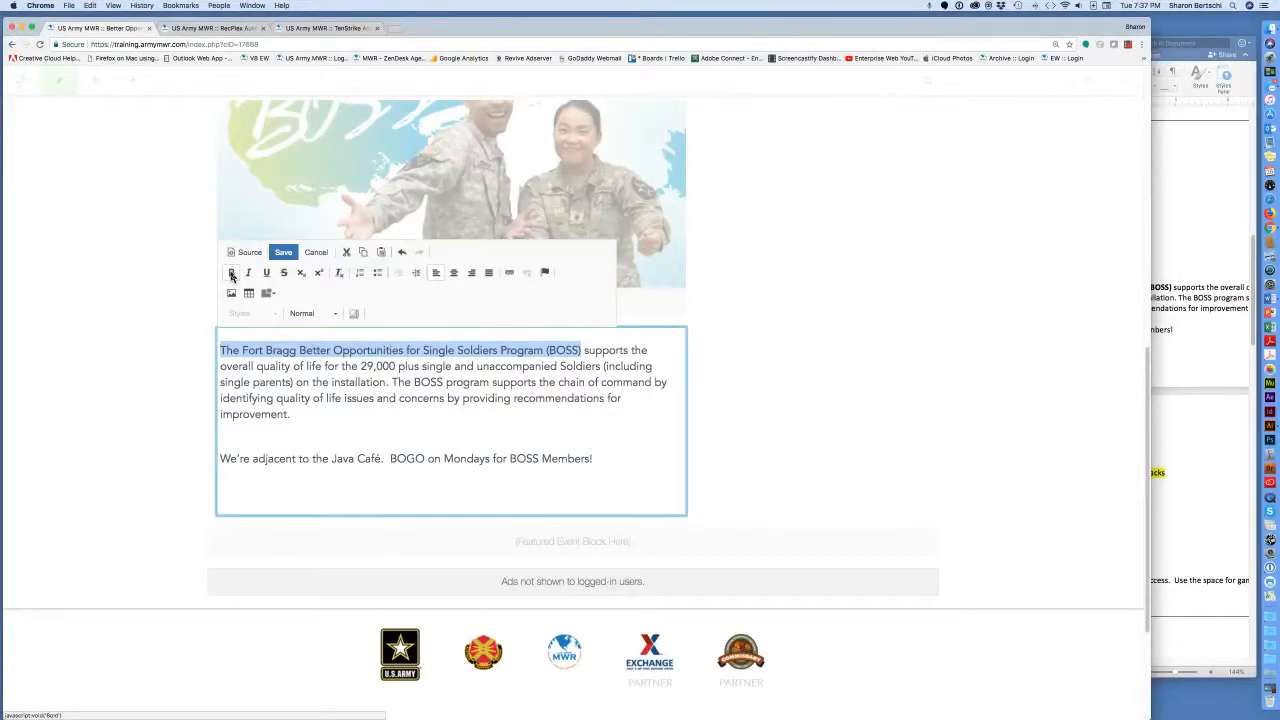
click(231, 277)
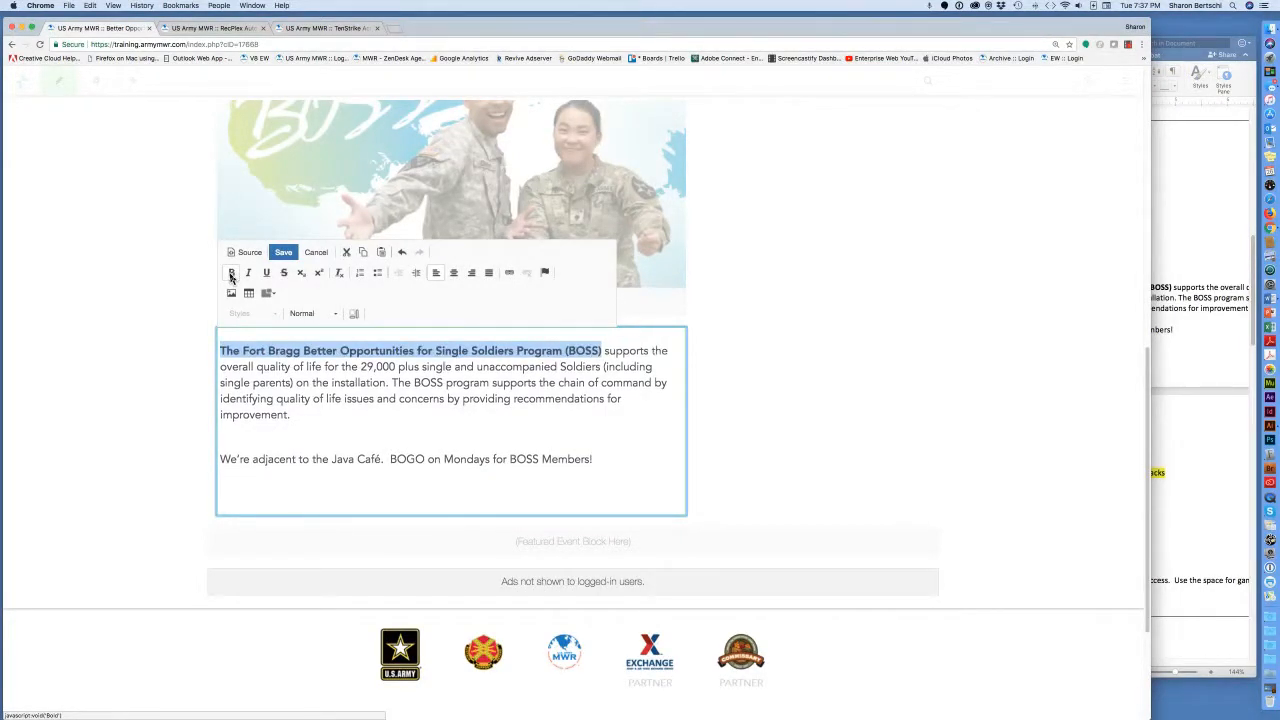
click(467, 439)
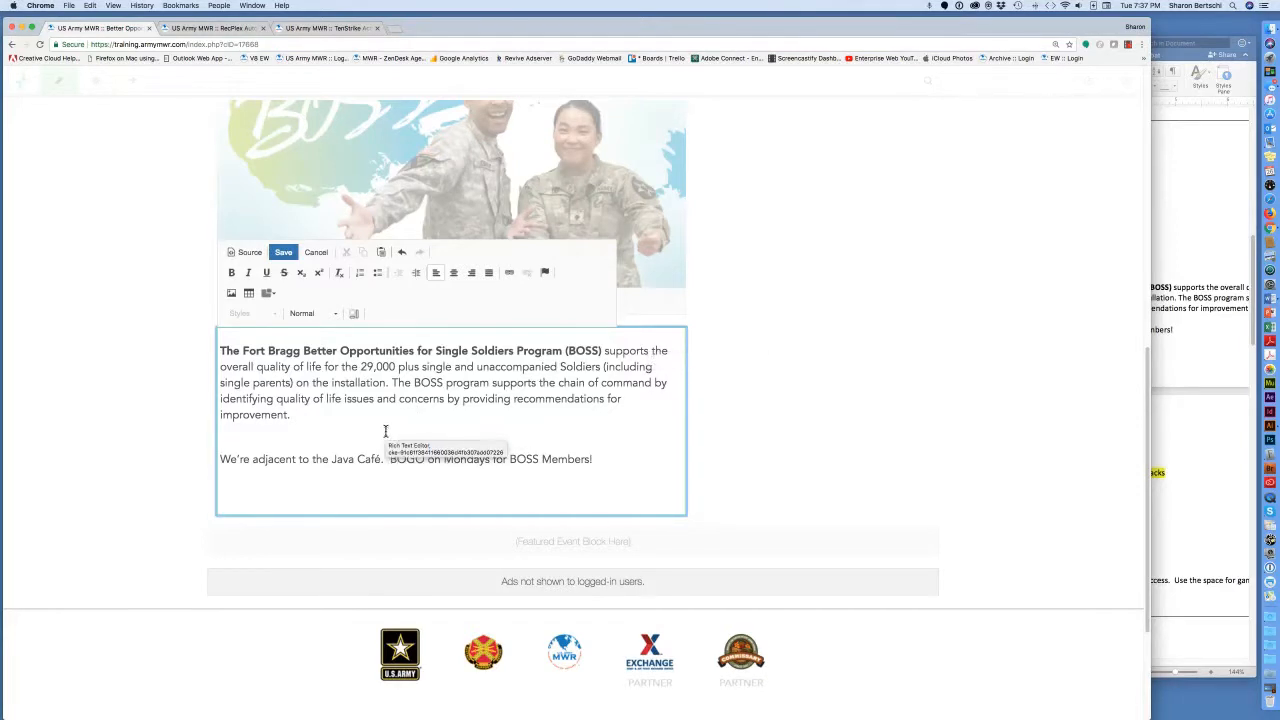
scroll(385, 431, down, 1)
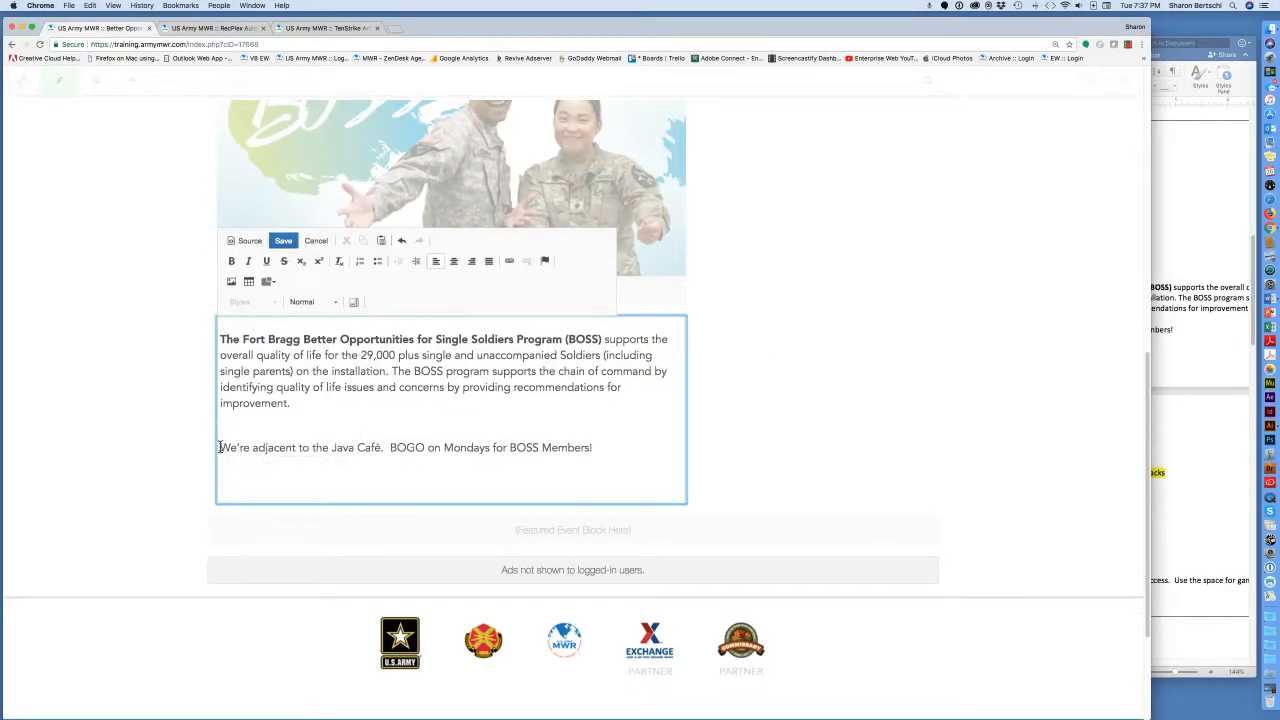
key(BackSpace)
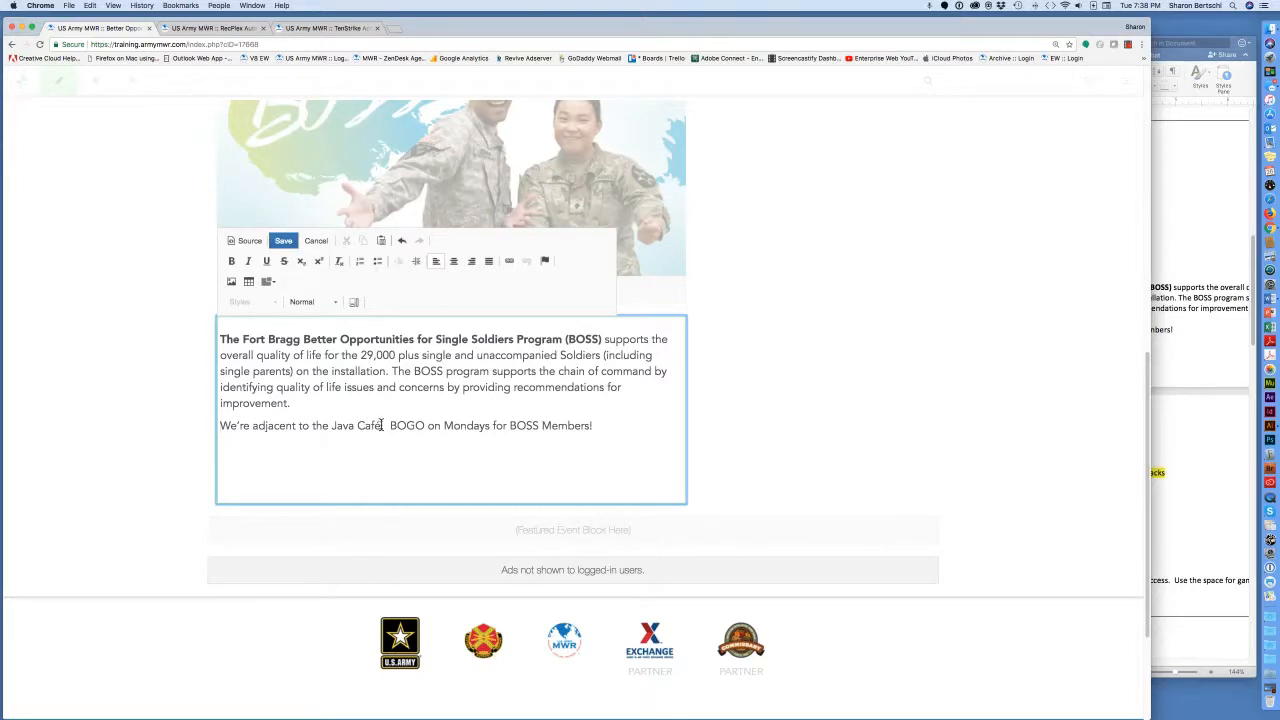
Select the words 'Java Café' and bring up their URL link settings.
drag(381, 425, 331, 422)
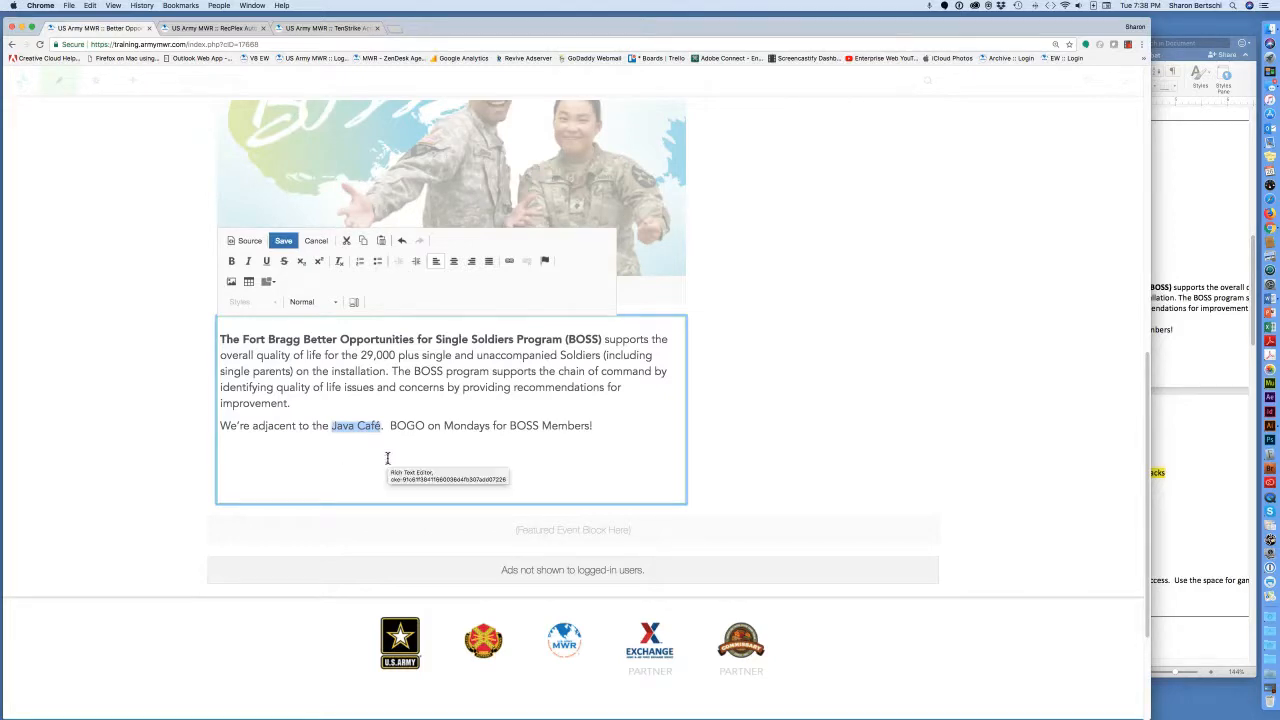
key(super+equal)
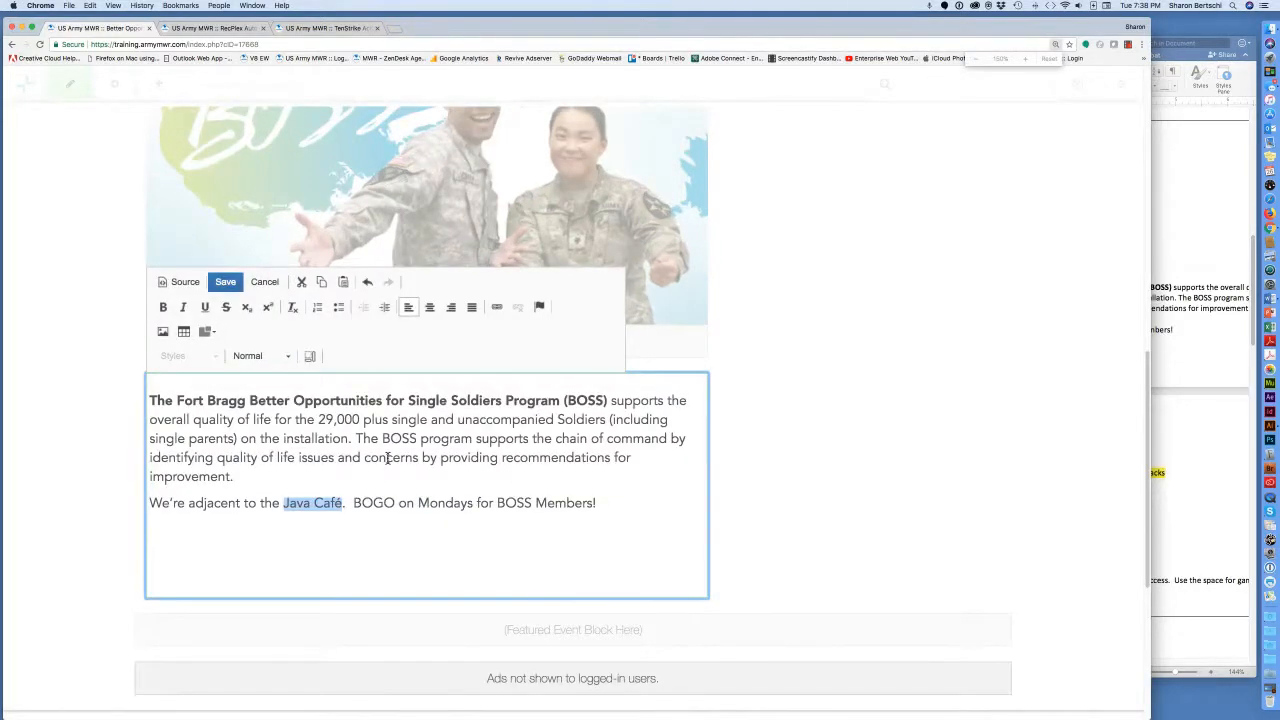
click(497, 308)
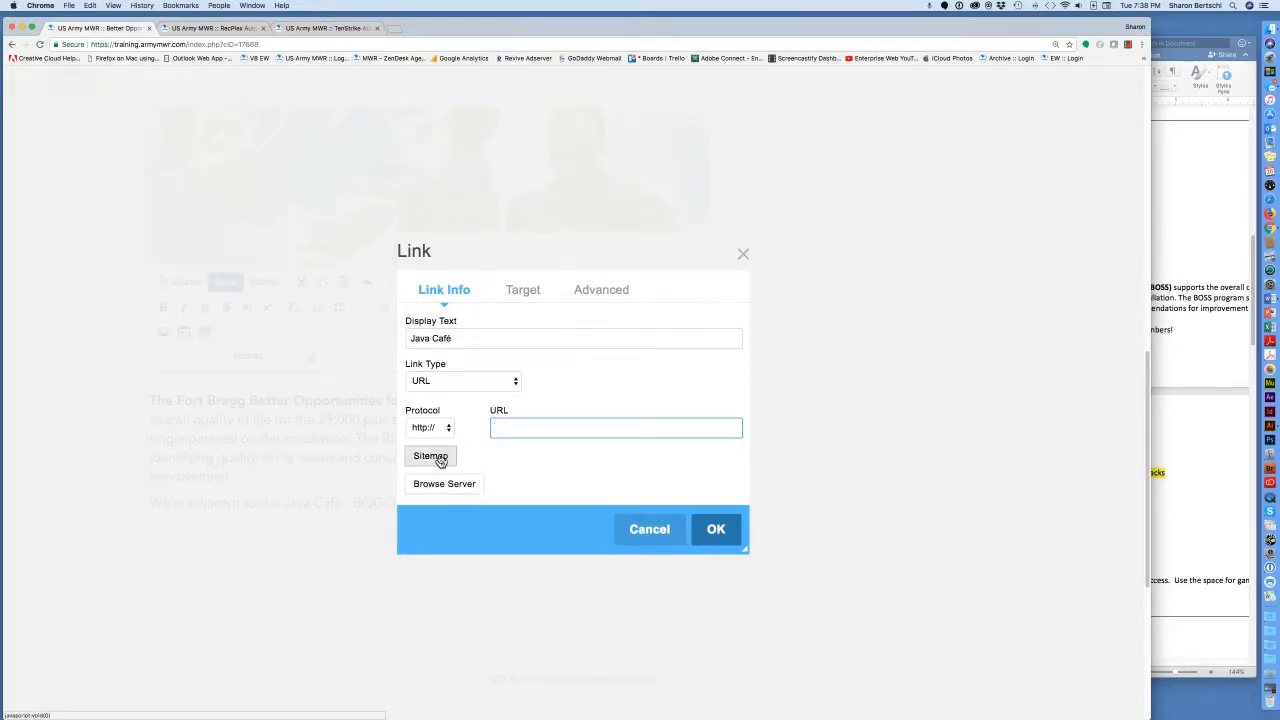
Link 'Java Café' to the Training > Programs > Java Cafe page, leaving Target at <not set>.
click(440, 461)
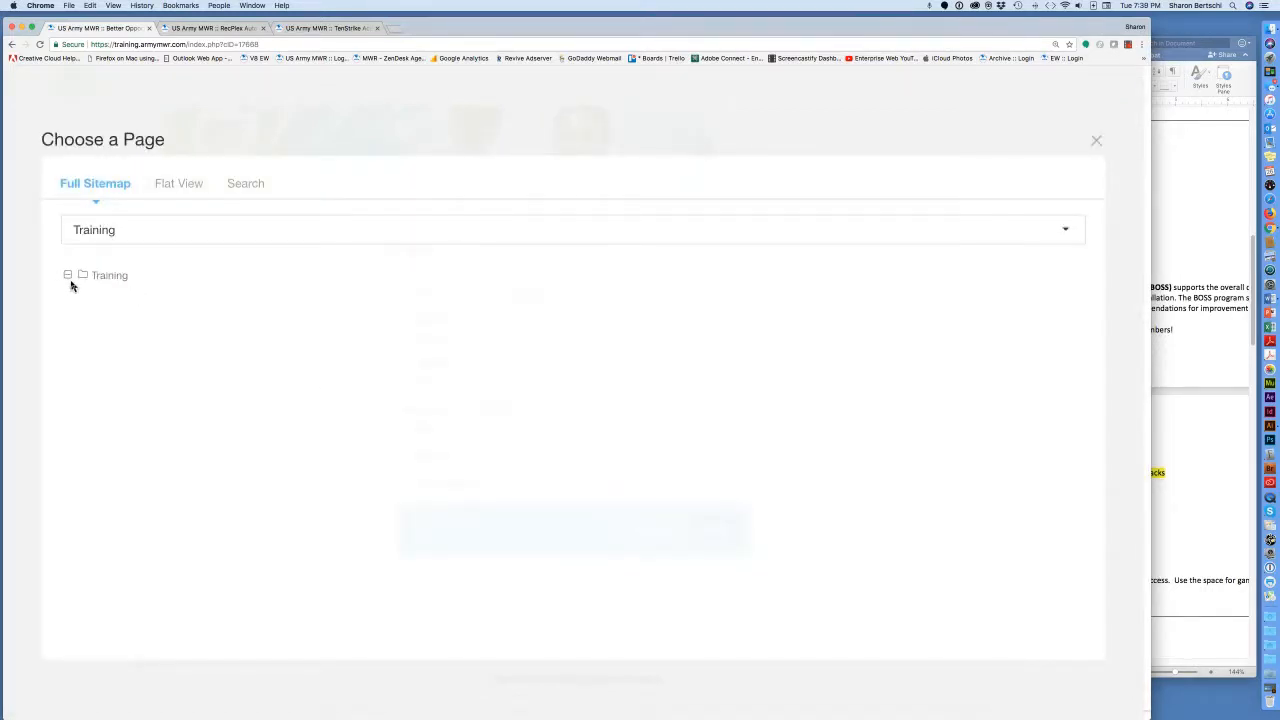
click(68, 277)
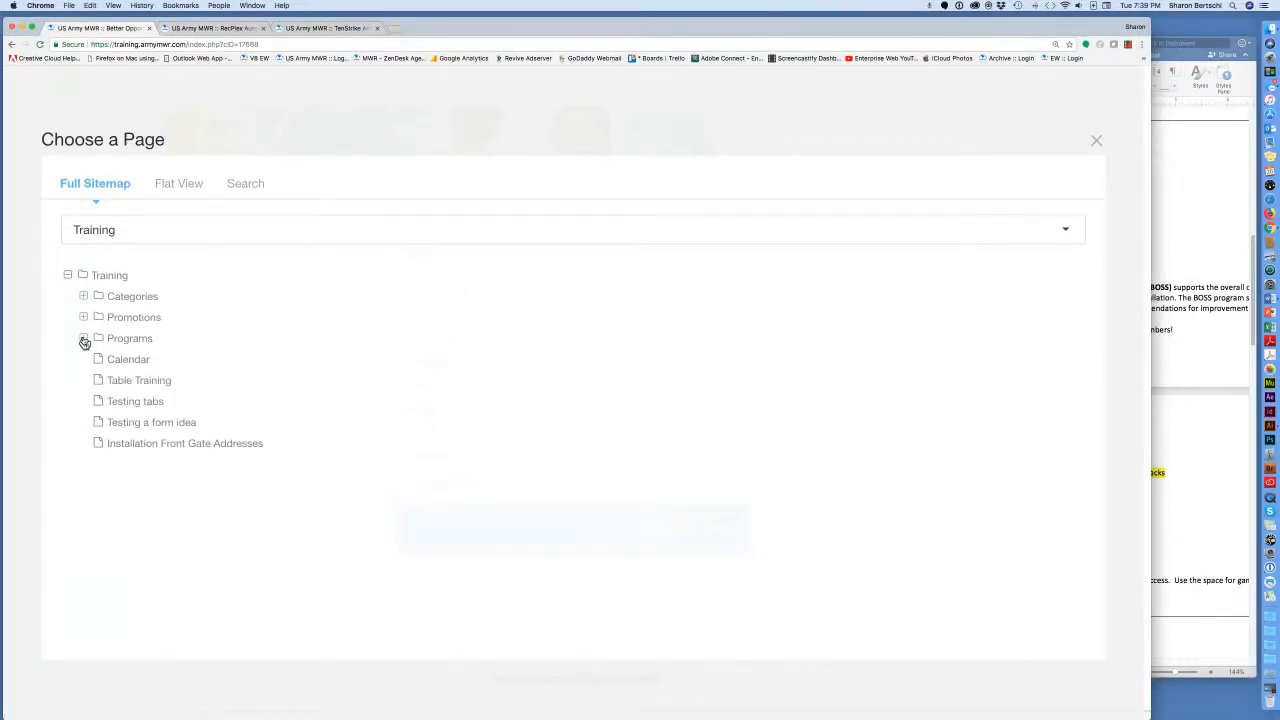
click(84, 339)
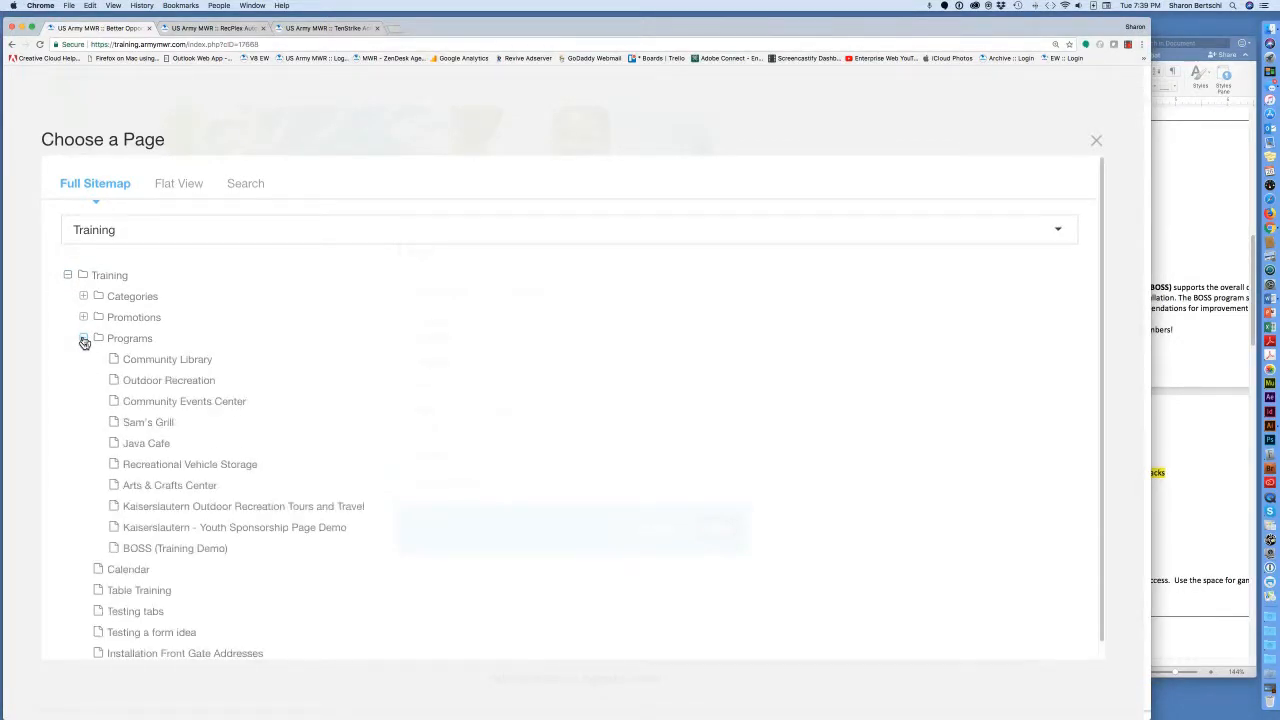
click(135, 447)
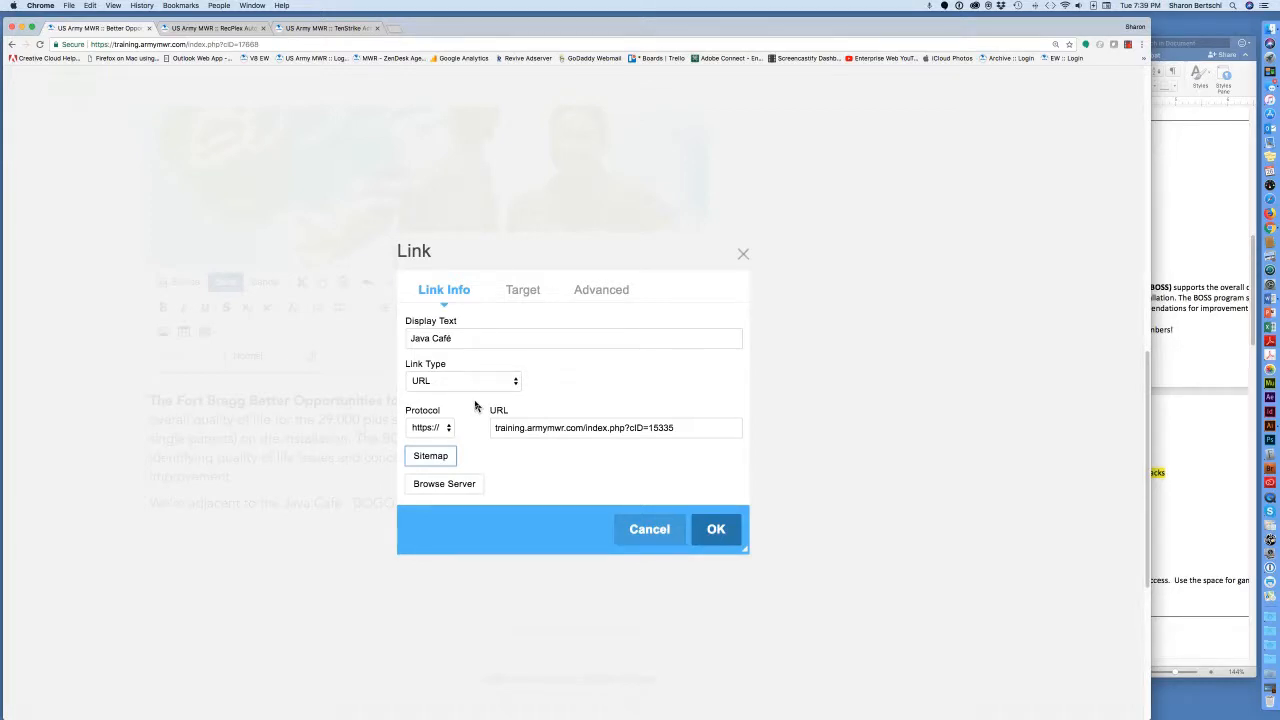
click(526, 291)
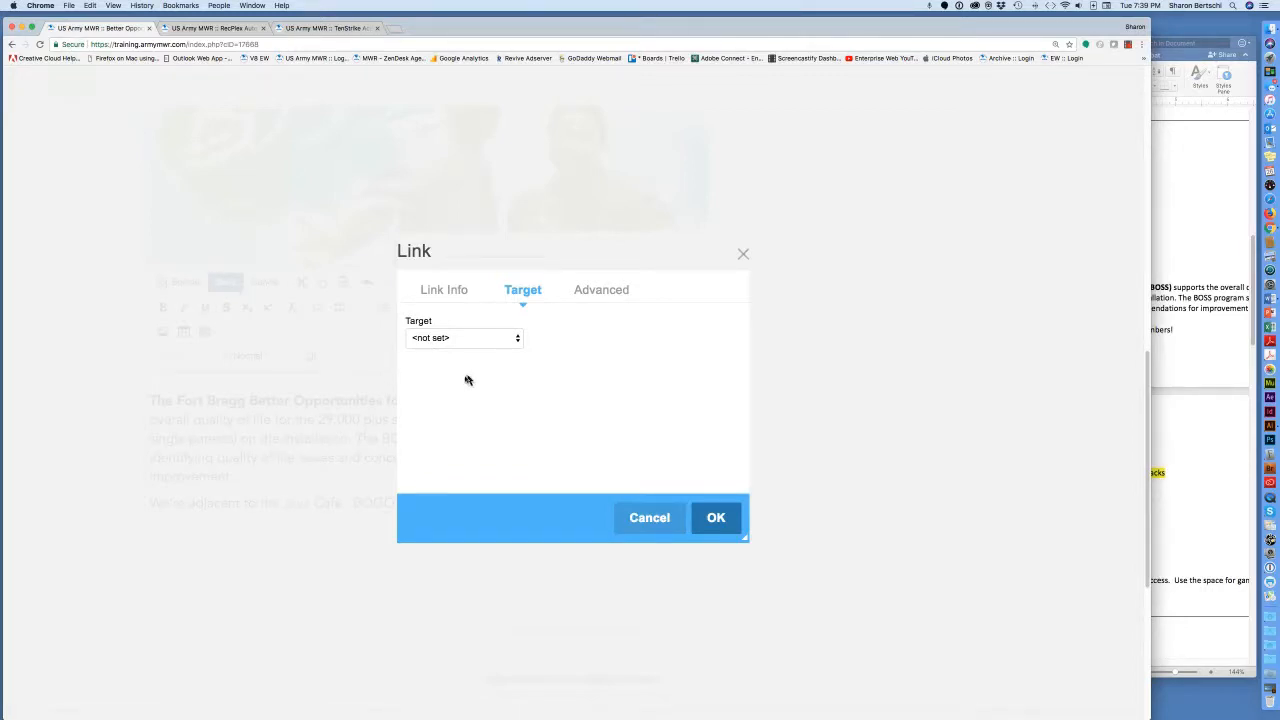
click(518, 341)
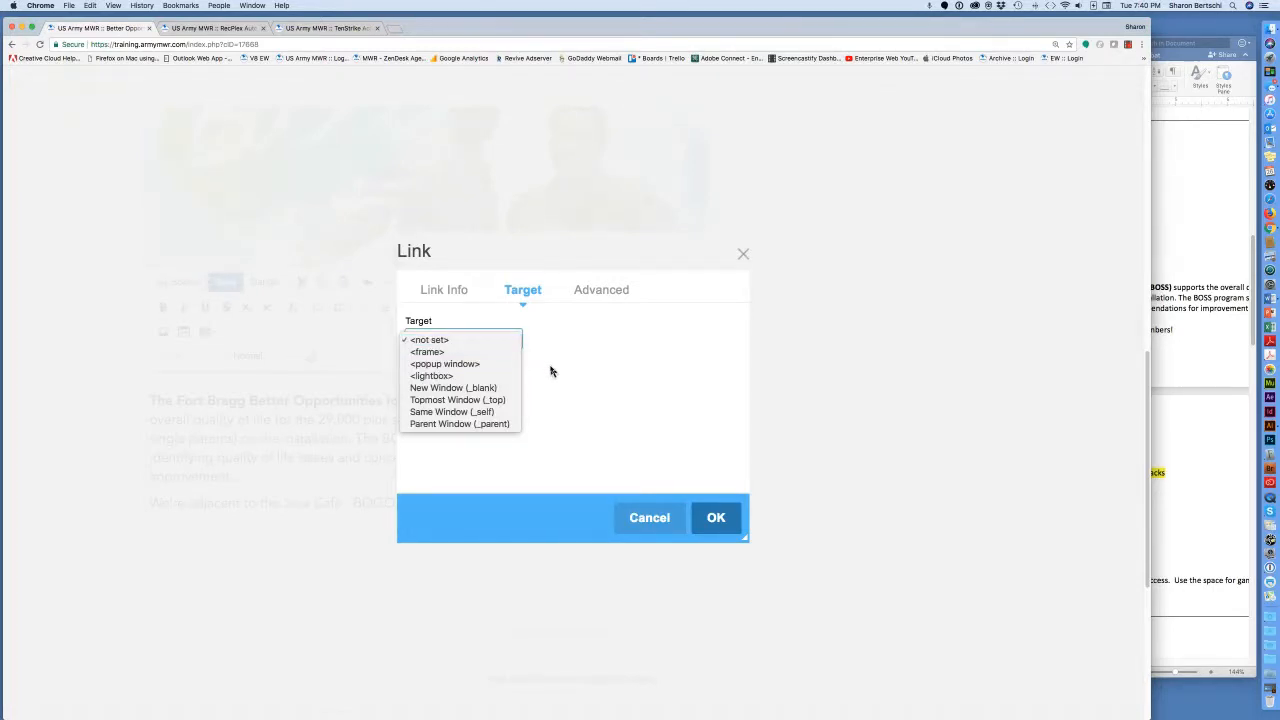
click(550, 371)
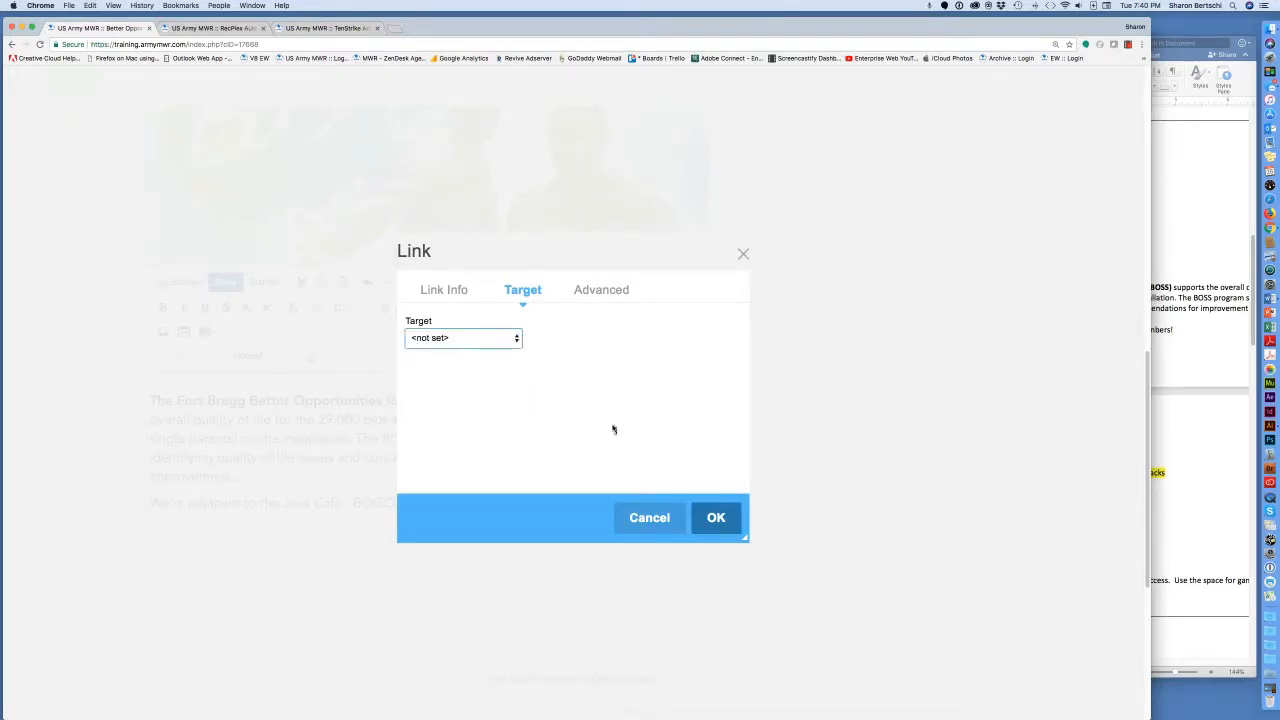
click(722, 522)
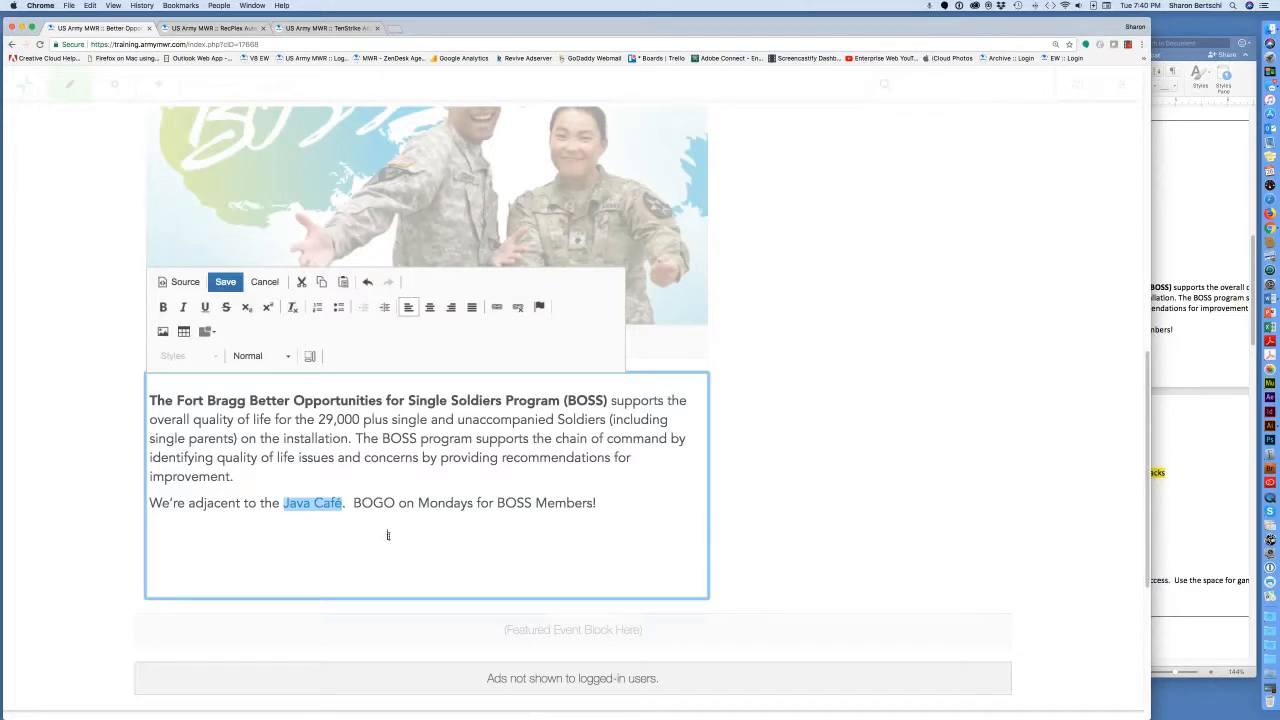
Add an empty line after 'BOGO on Mondays for BOSS Members!'.
click(330, 512)
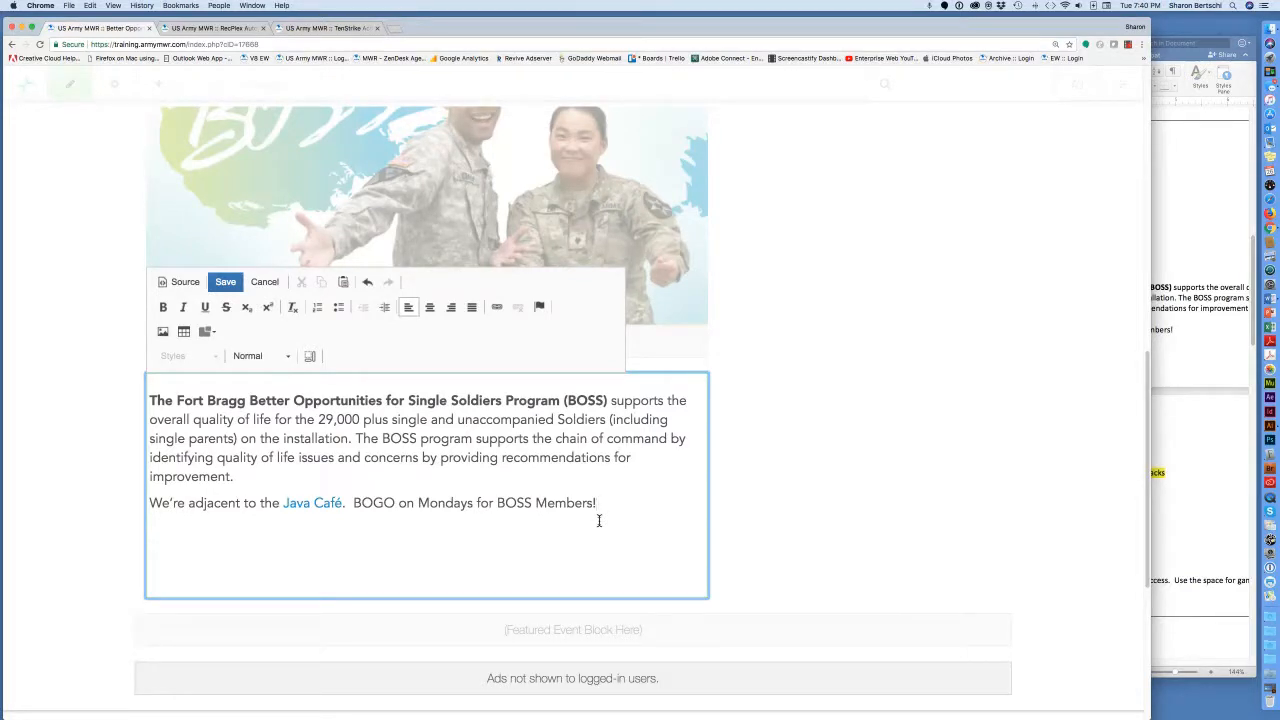
key(Return)
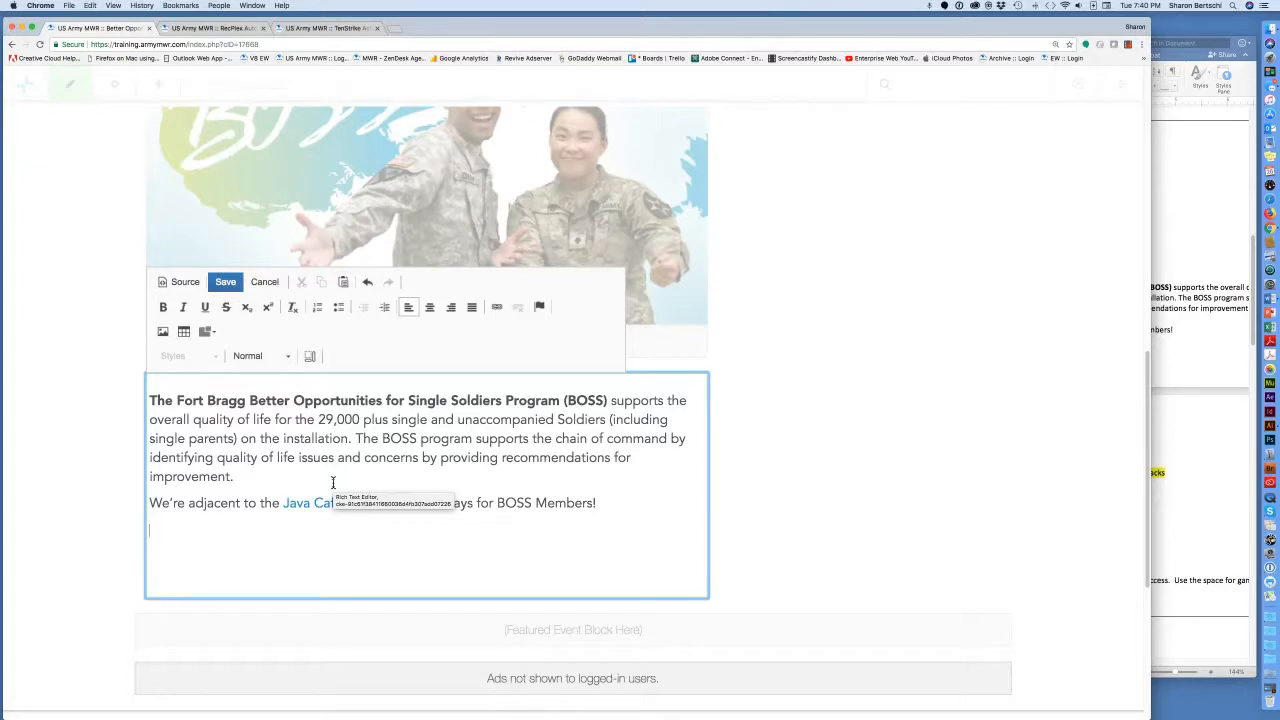
Write 'Menu' on the new line, select it, and bring up its link dialog.
text(Me)
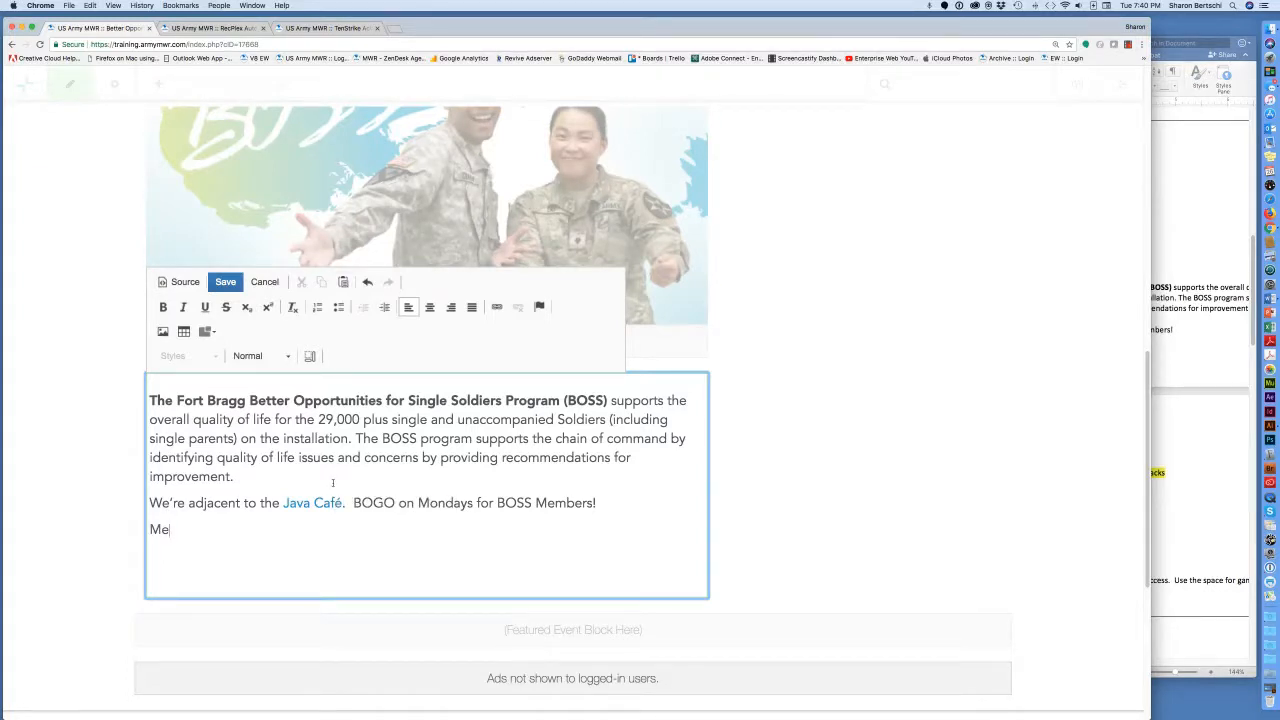
text(nu)
drag(180, 531, 149, 530)
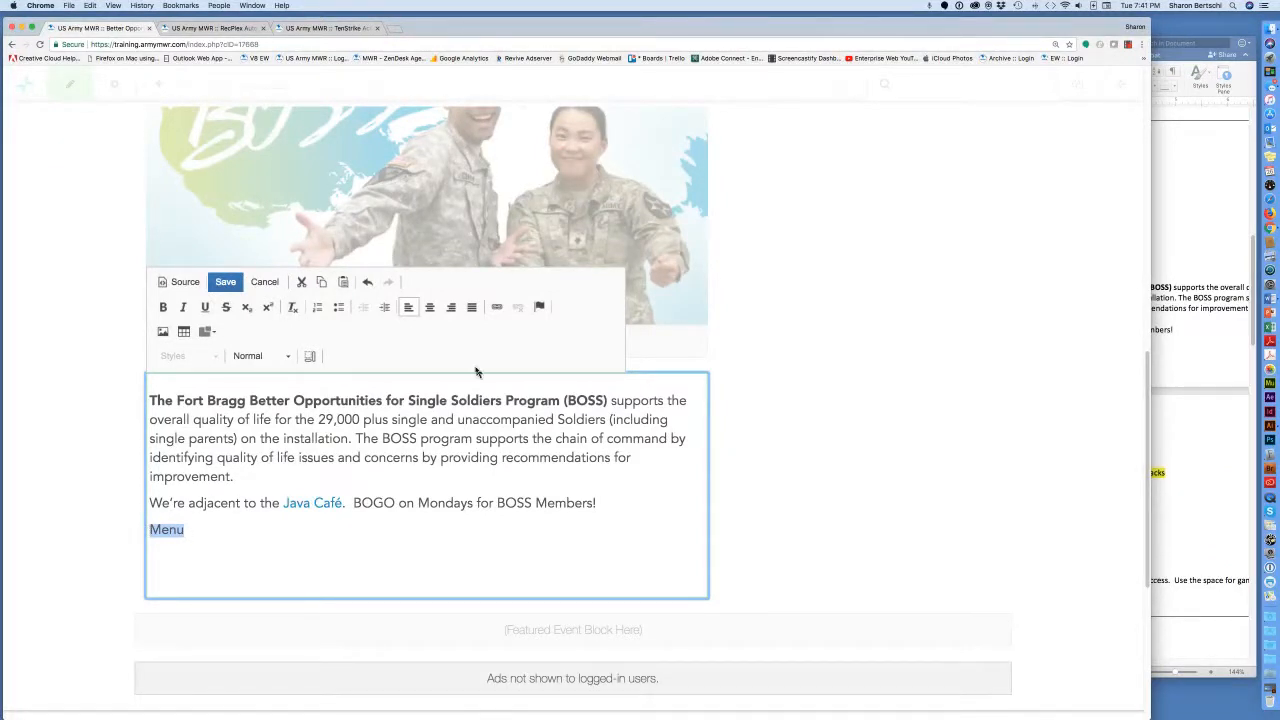
click(498, 310)
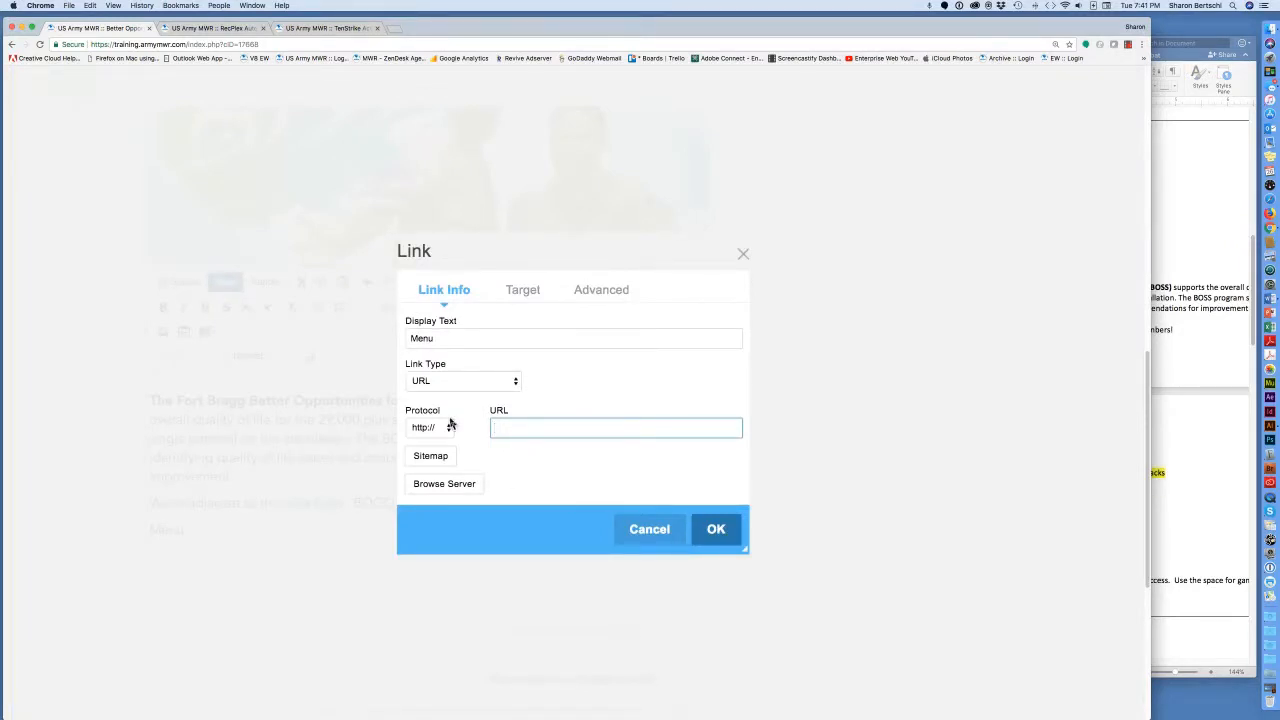
Point the Menu link at JAVA_Menu_Training.pdf, found a few pages into the File Manager.
click(459, 485)
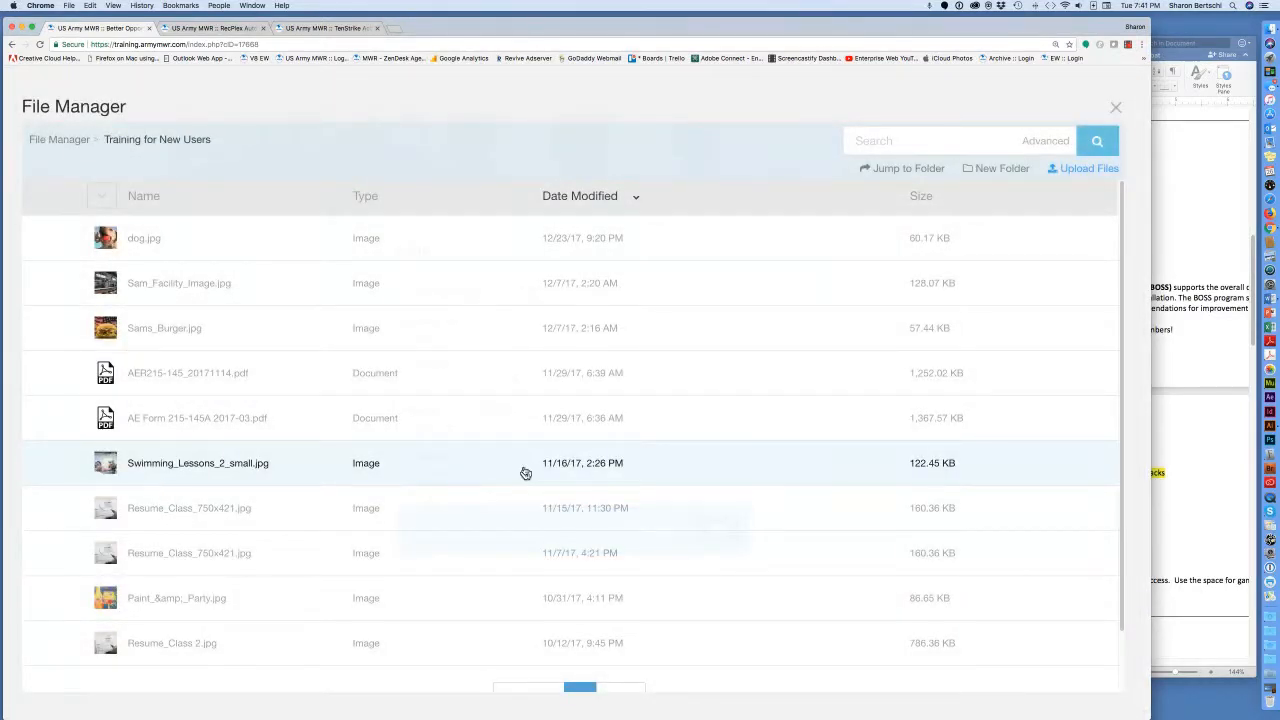
scroll(525, 473, down, 2)
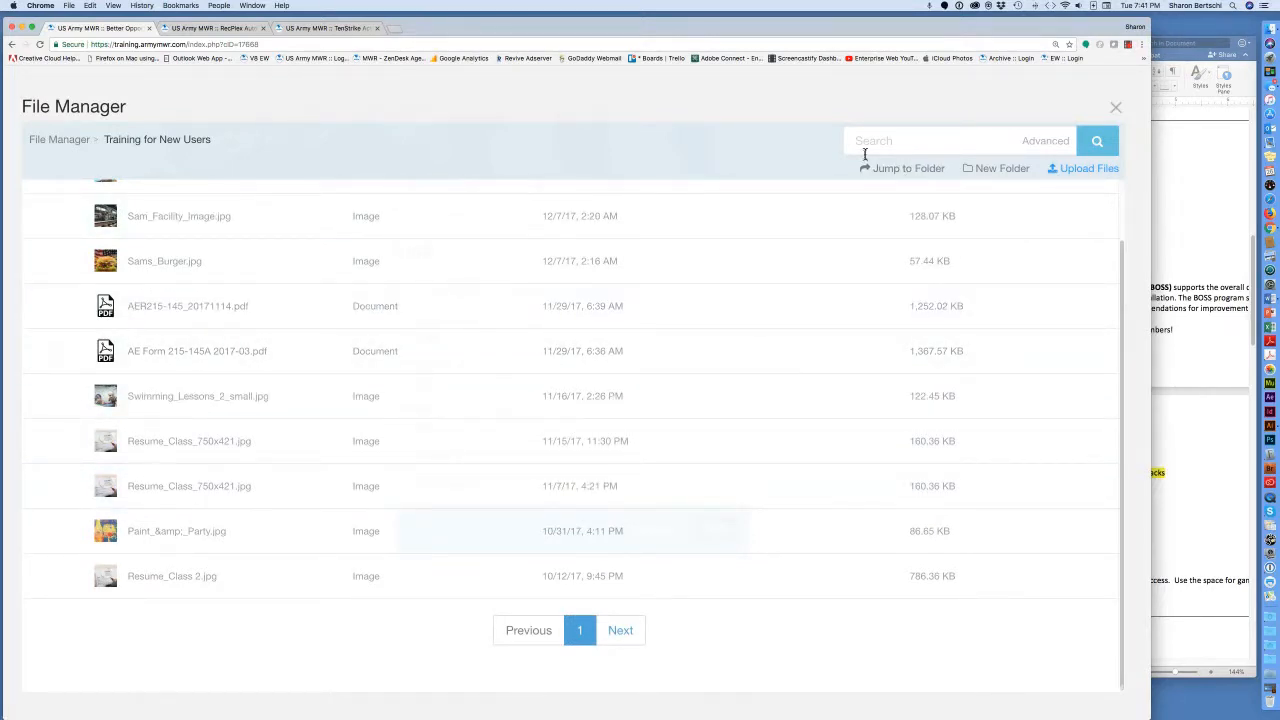
click(621, 631)
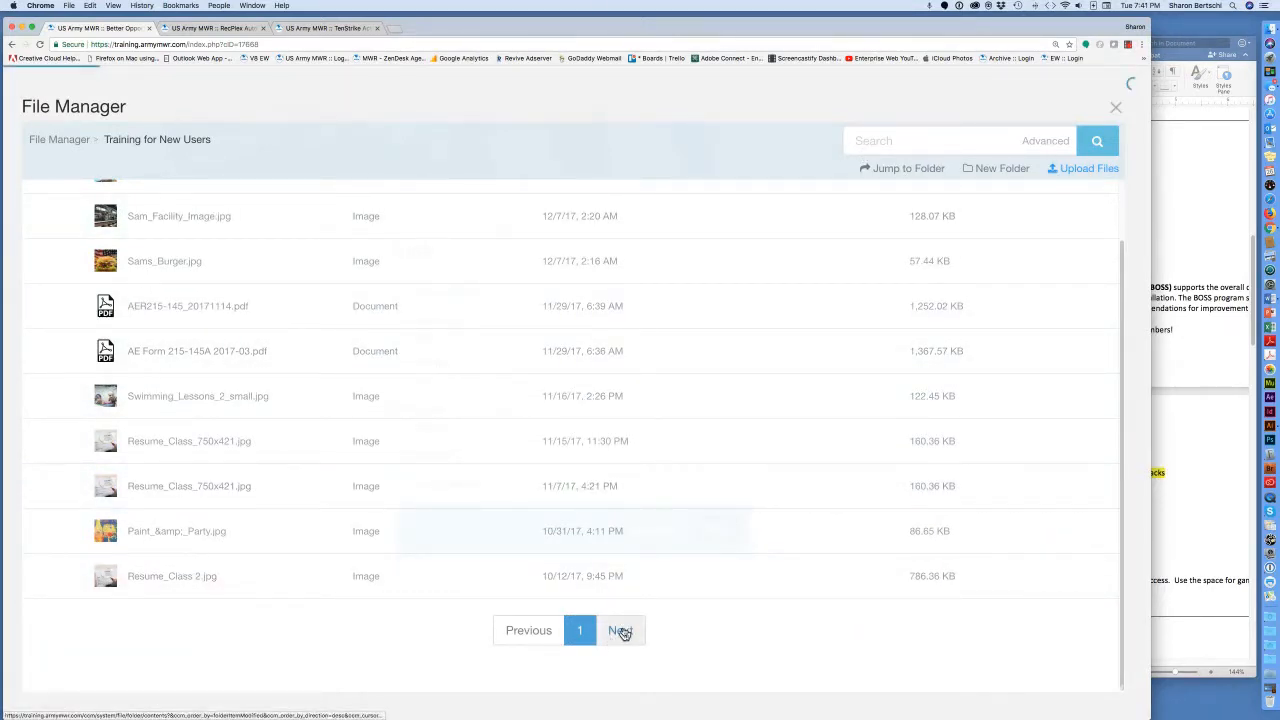
scroll(623, 632, down, 2)
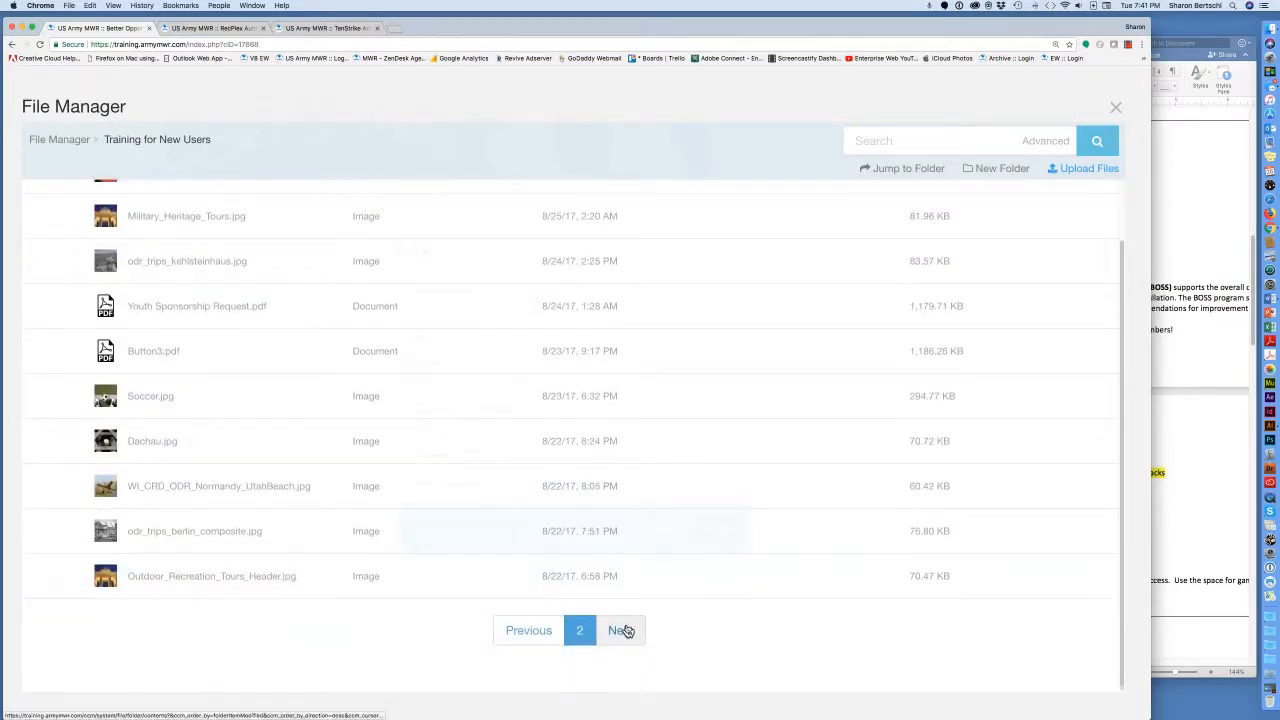
click(621, 630)
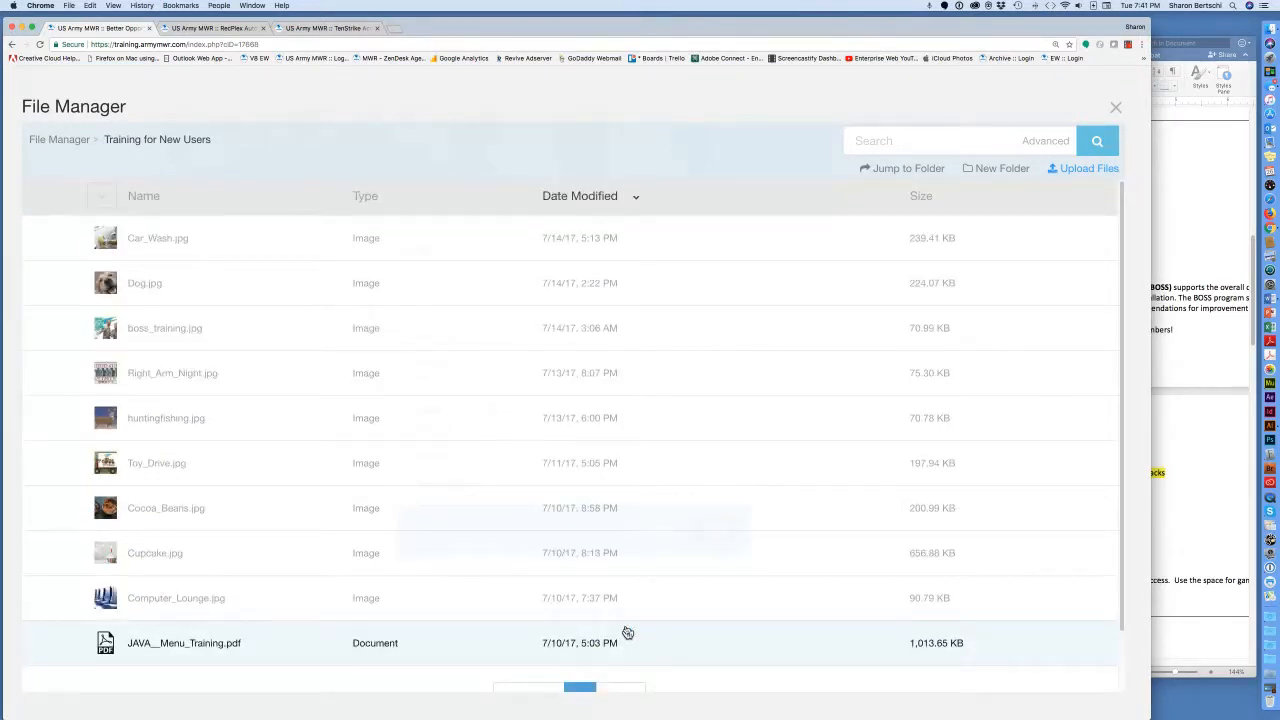
click(172, 646)
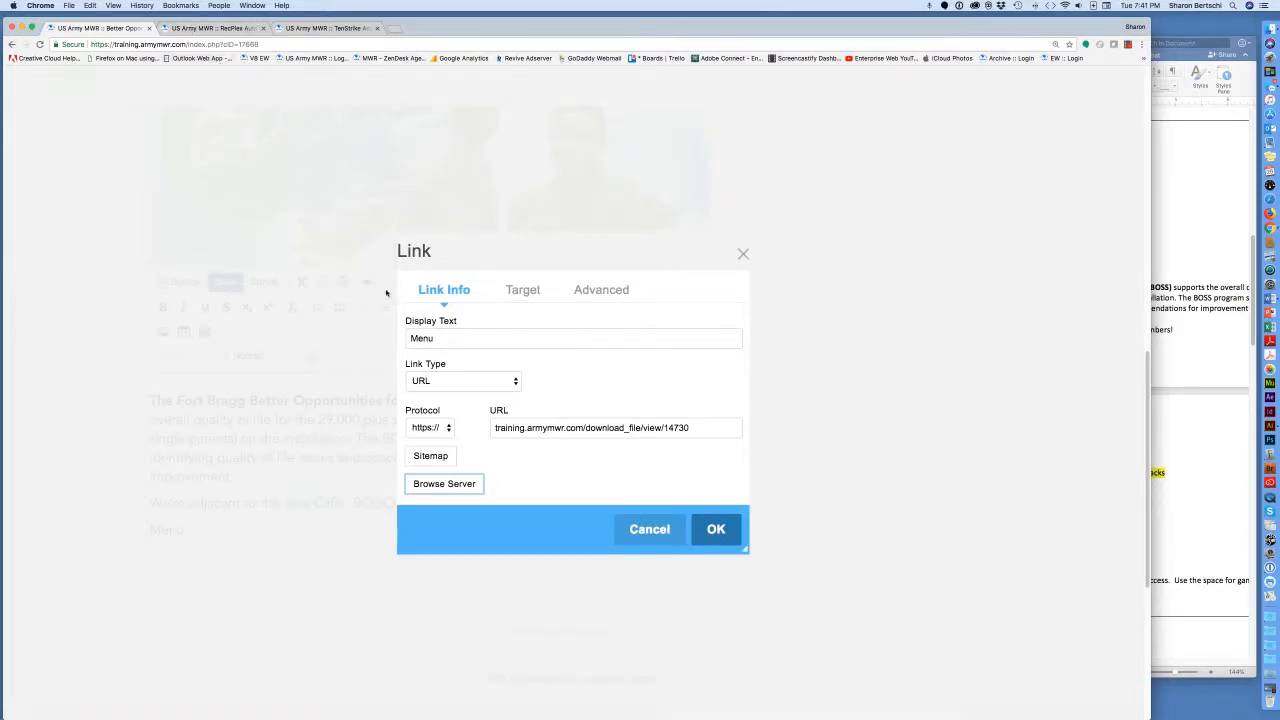
Set the Menu link's target to New Window (_blank) and apply the link.
click(535, 293)
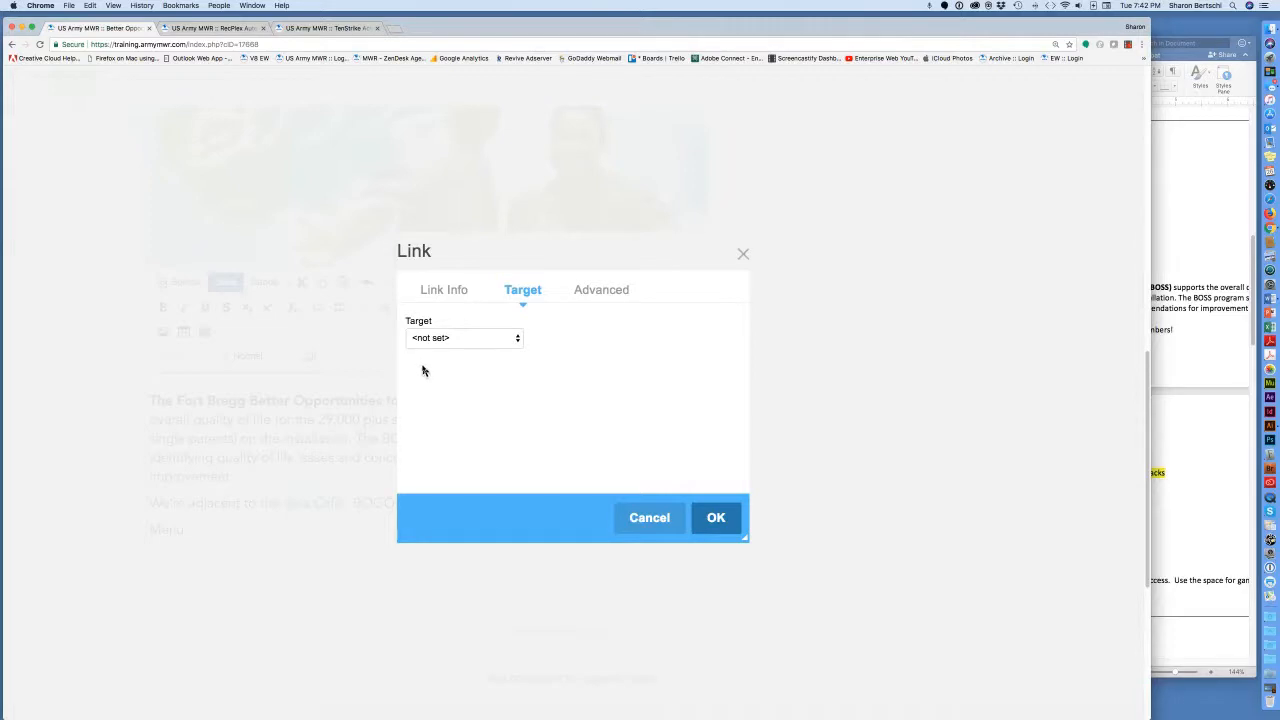
click(517, 340)
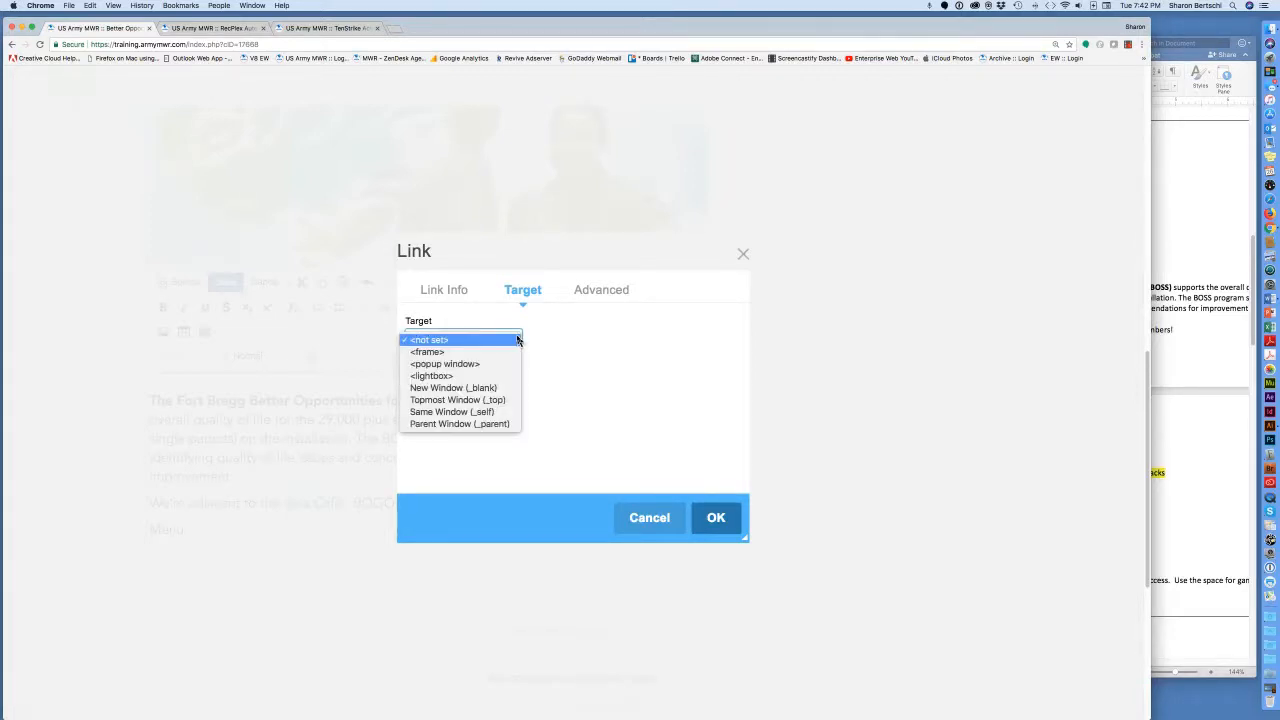
click(490, 388)
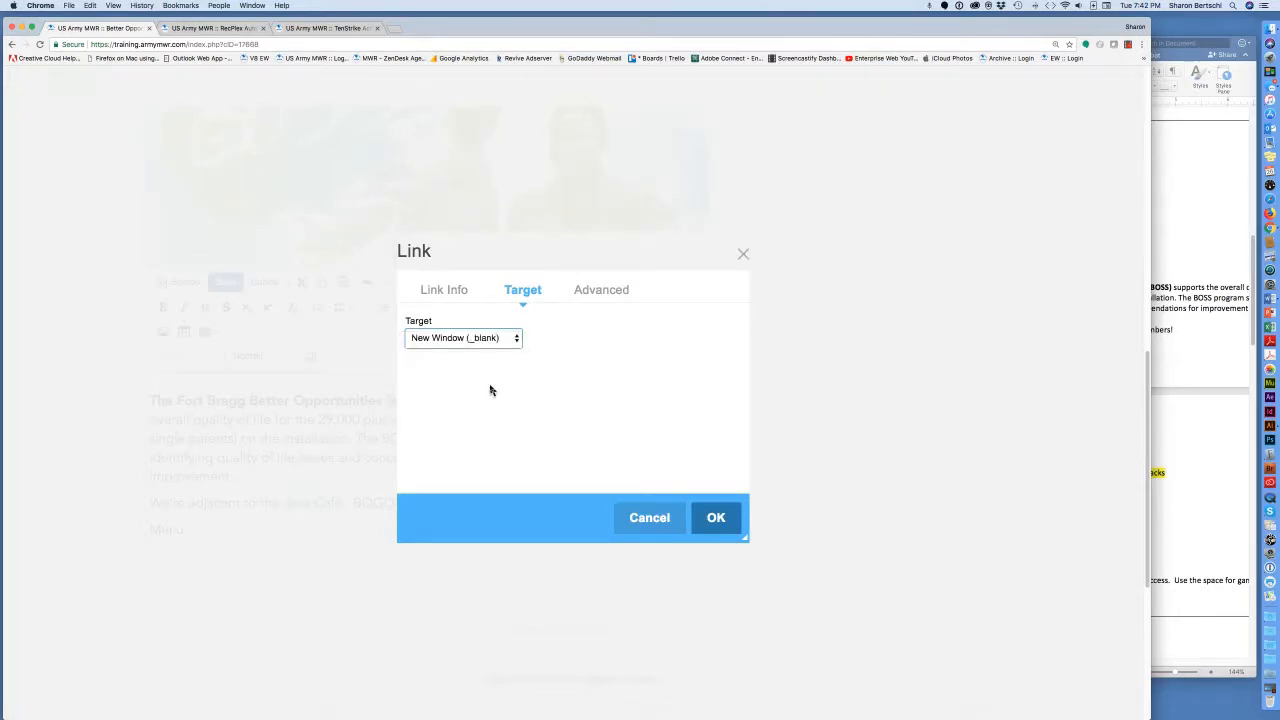
click(716, 518)
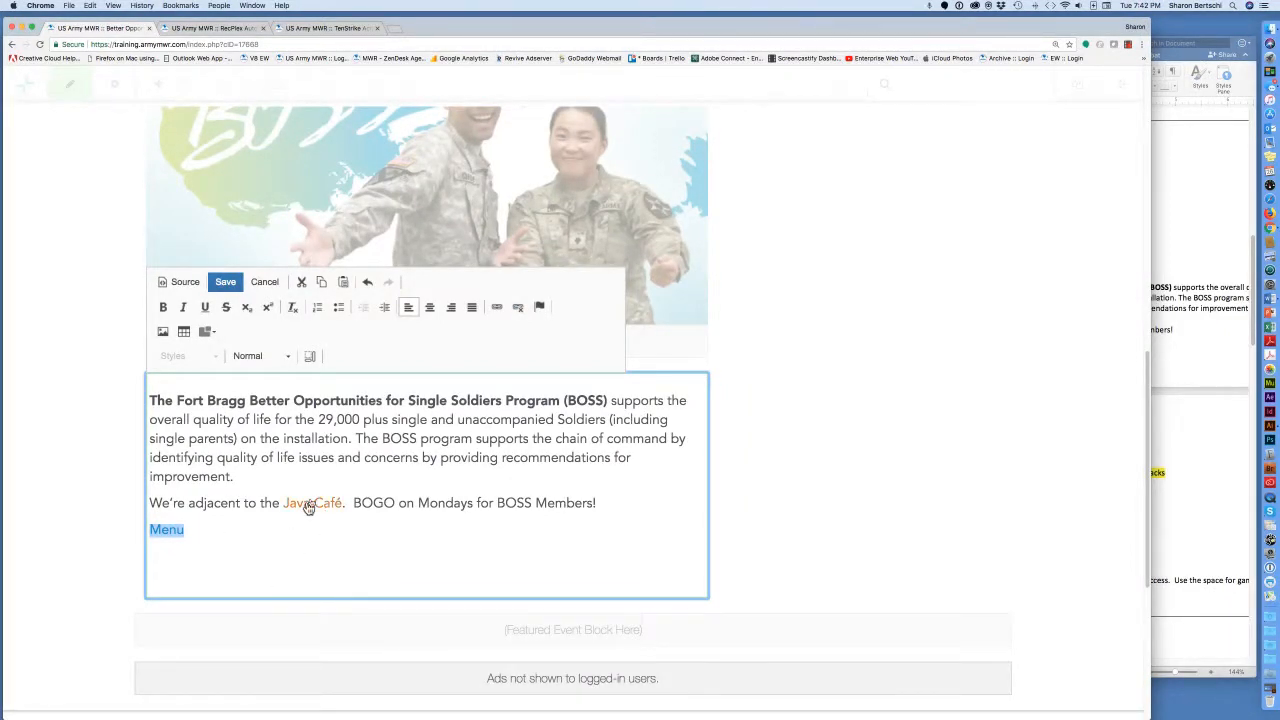
Add an empty line after the Menu link, then check and minimize the Word notes.
click(196, 531)
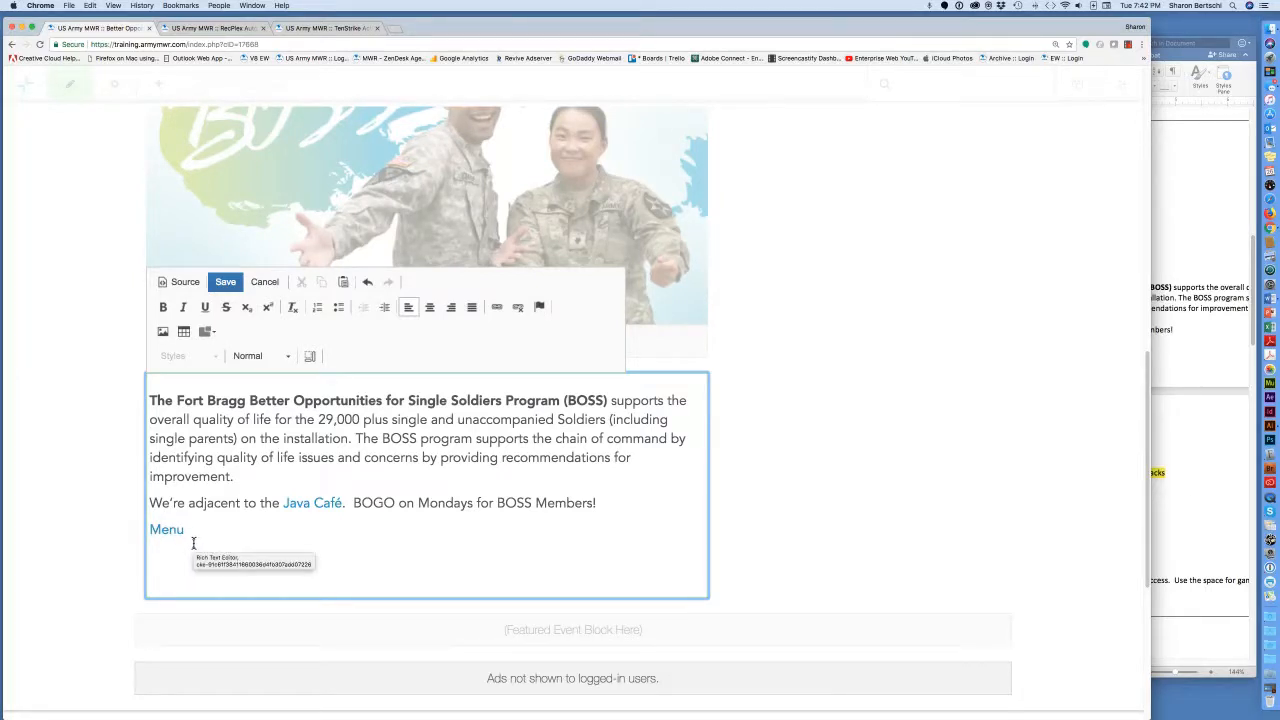
key(Return)
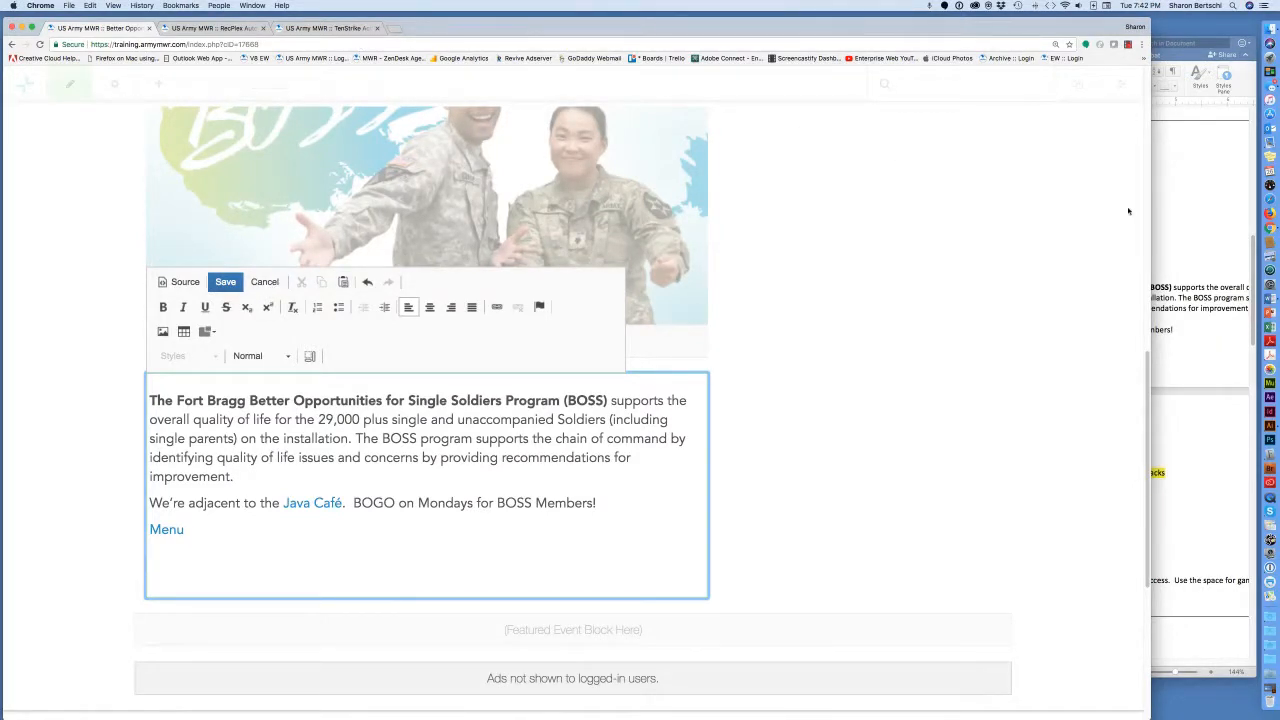
click(1175, 218)
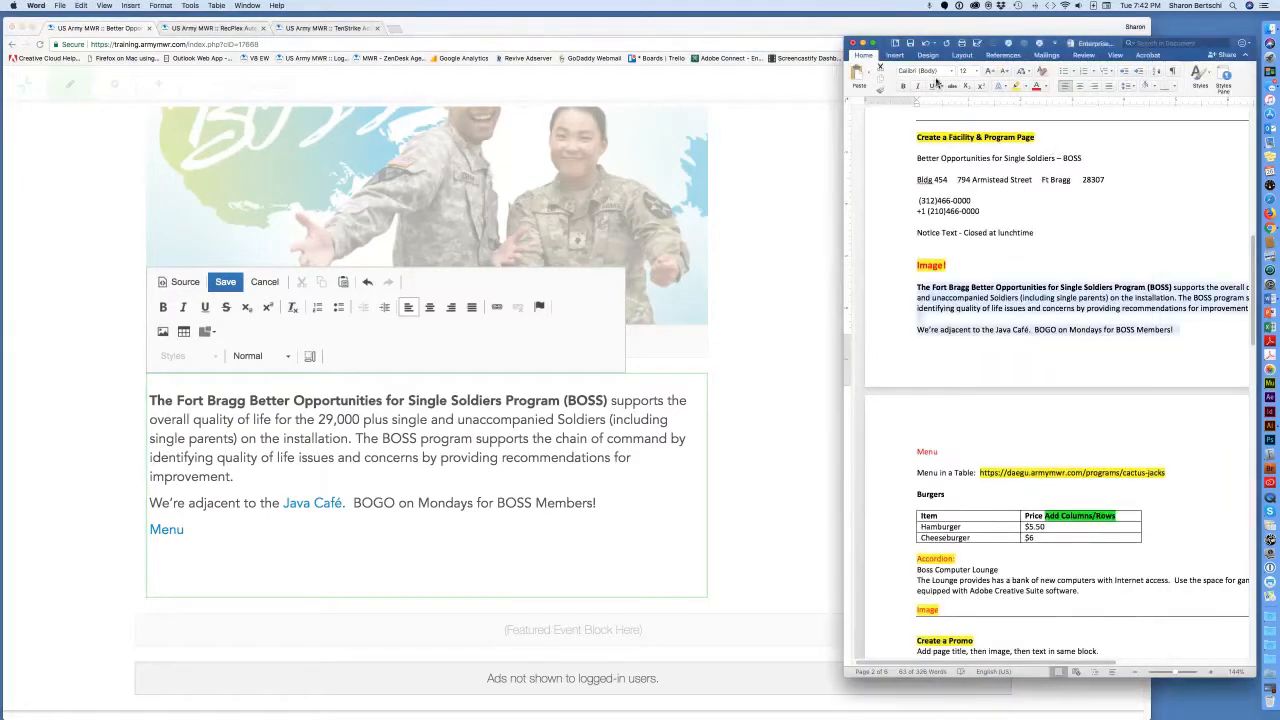
click(864, 47)
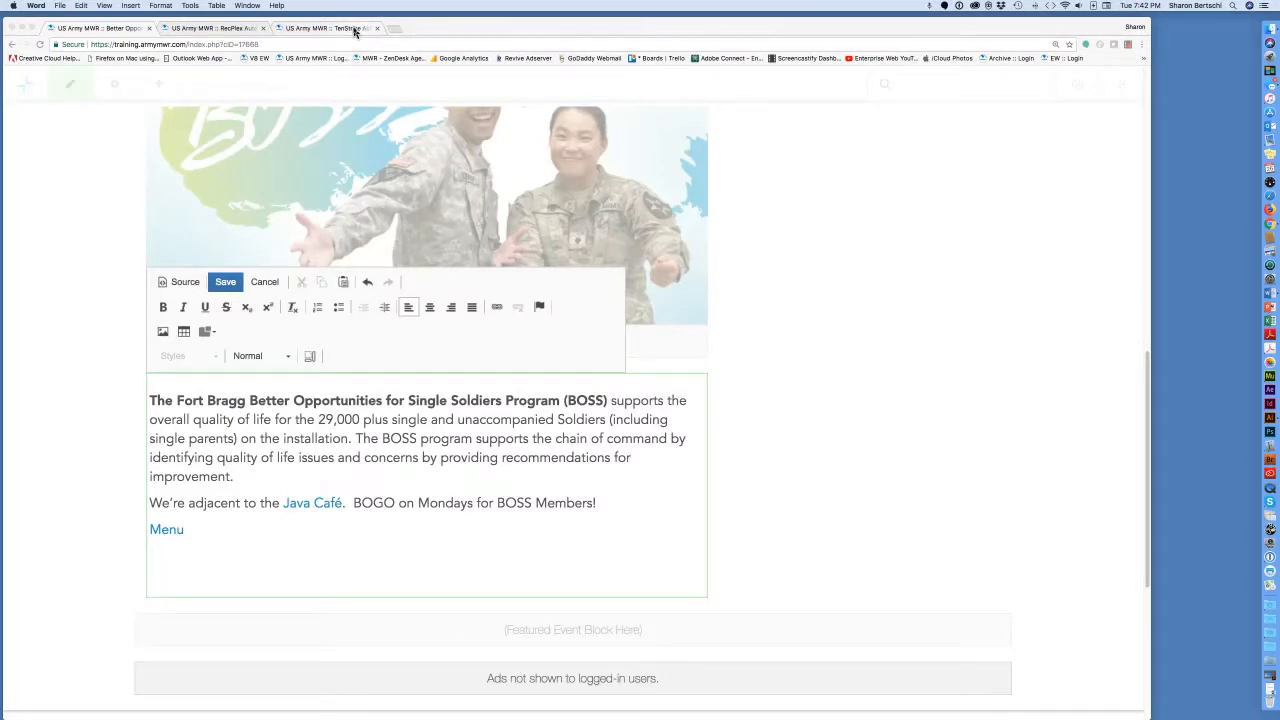
Open the Action City Grill page and narrow the browser to phone width to view its table.
click(354, 31)
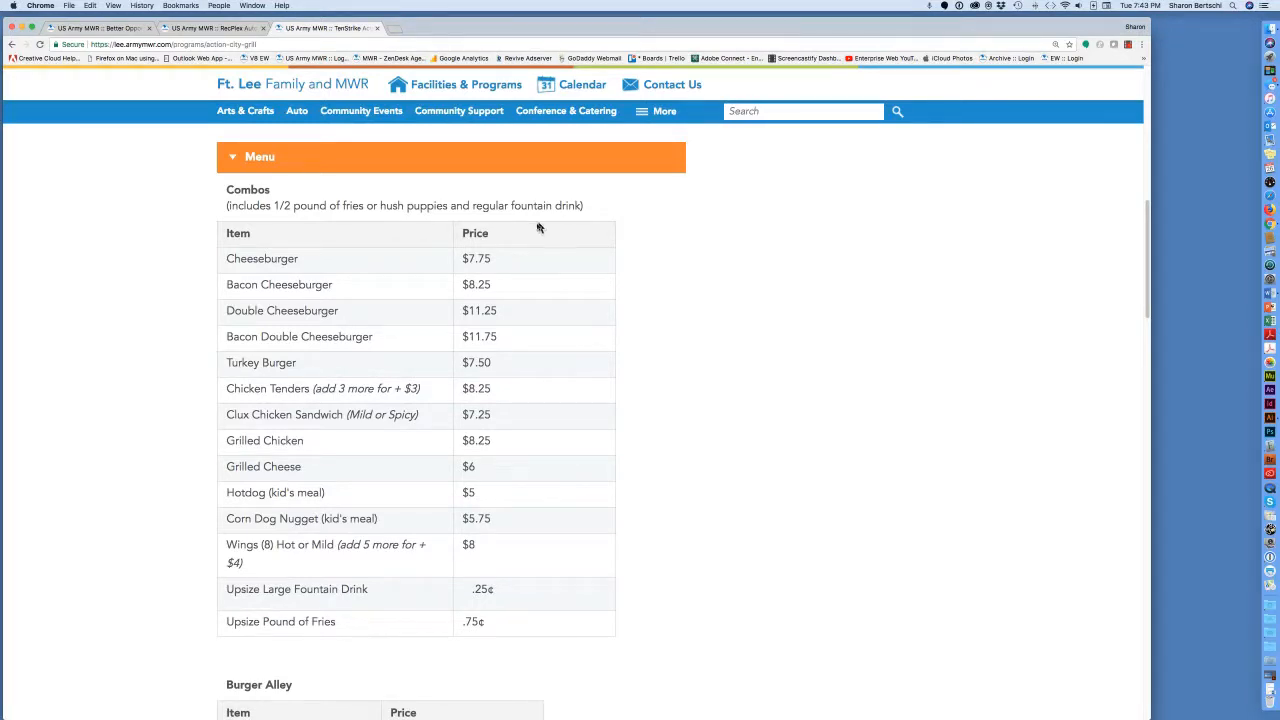
drag(622, 30, 717, 29)
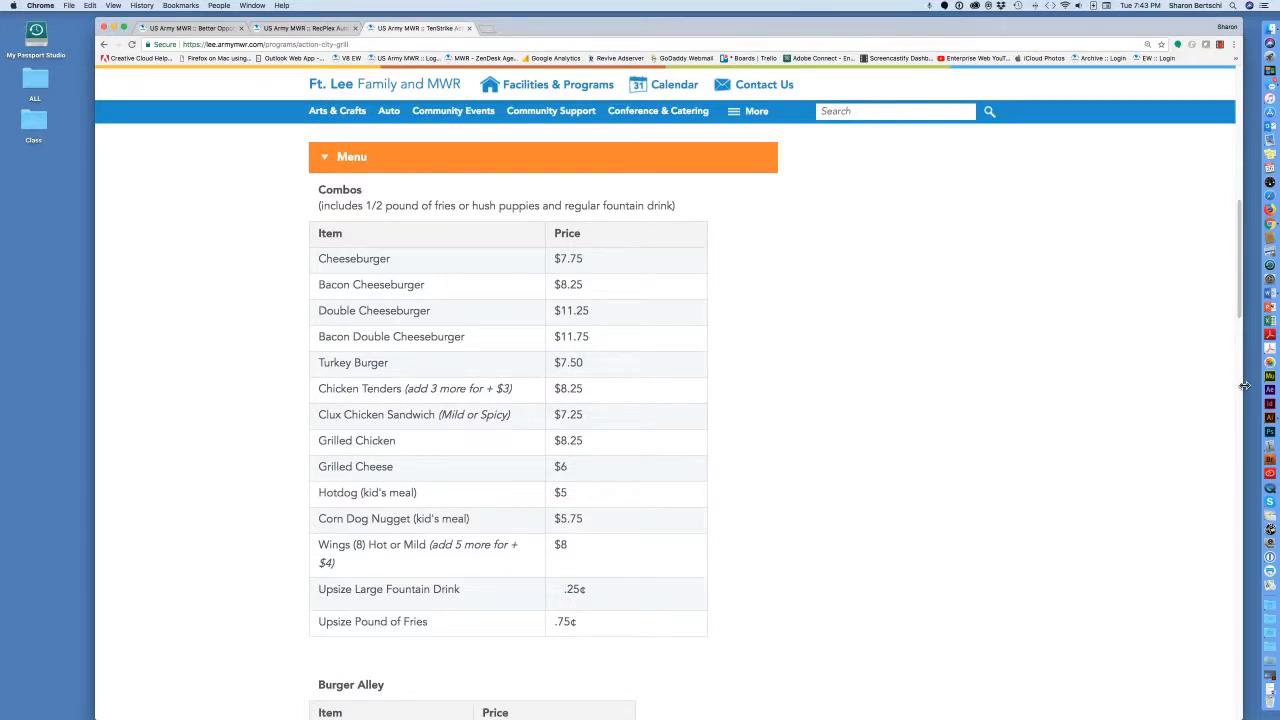
drag(1244, 386, 278, 326)
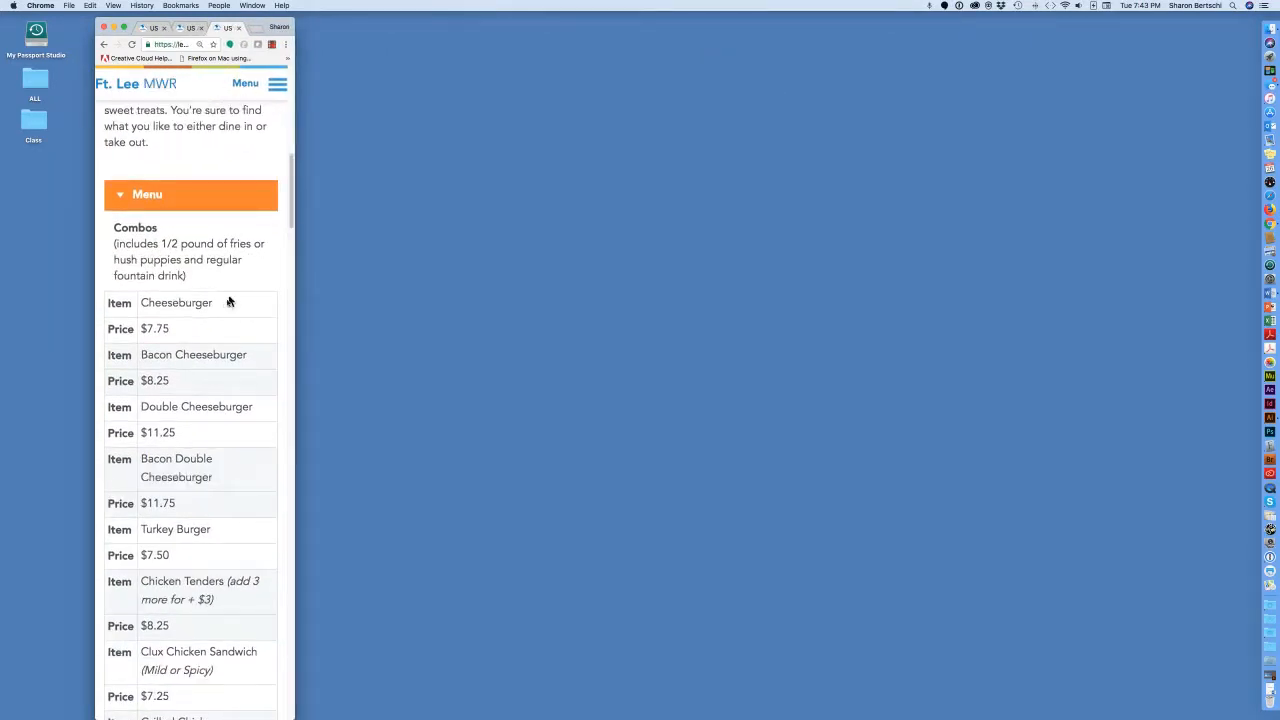
drag(262, 28, 637, 28)
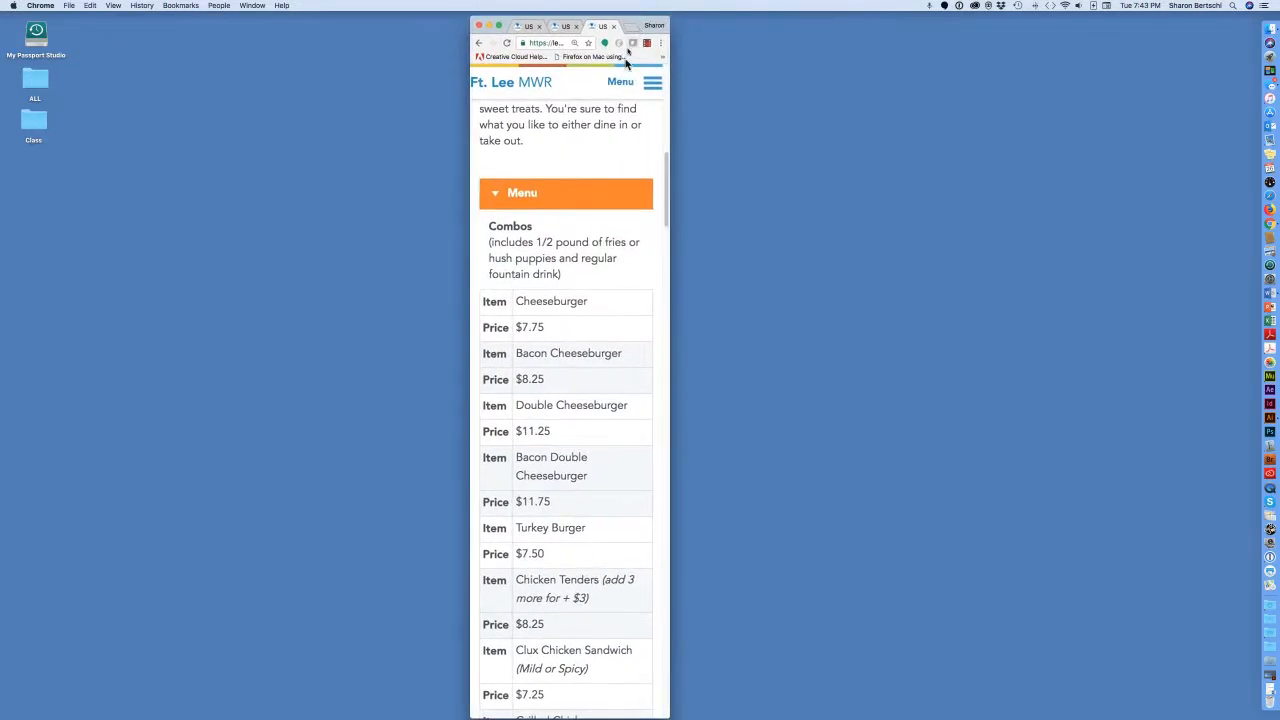
scroll(662, 202, down, 3)
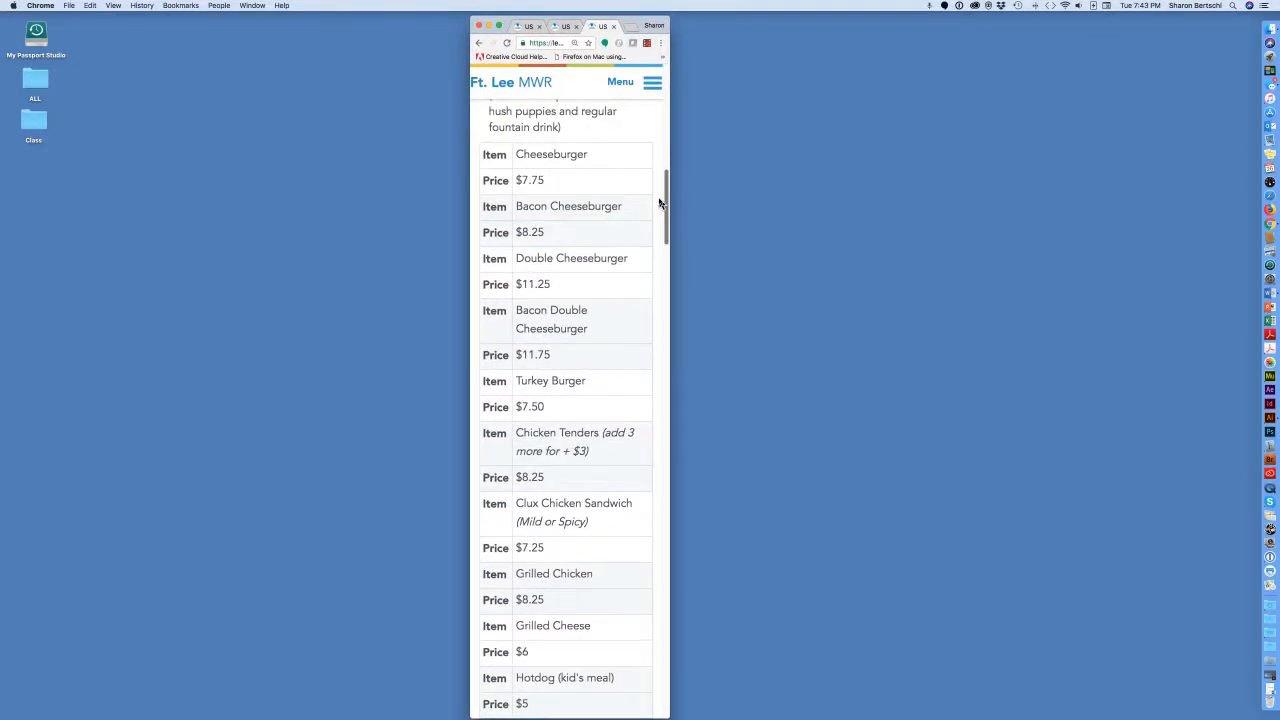
scroll(659, 203, up, 1)
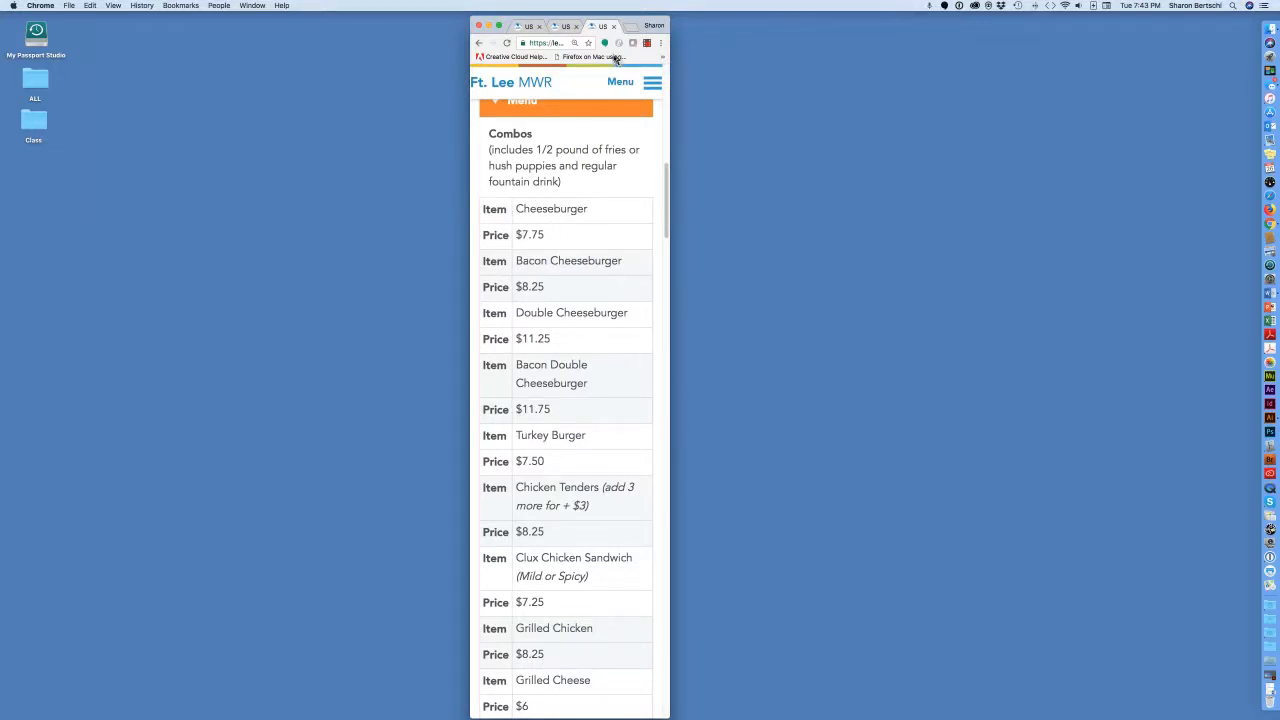
Widen the browser back to full width and scroll through the Combos and Burger Alley prices.
drag(627, 24, 162, 20)
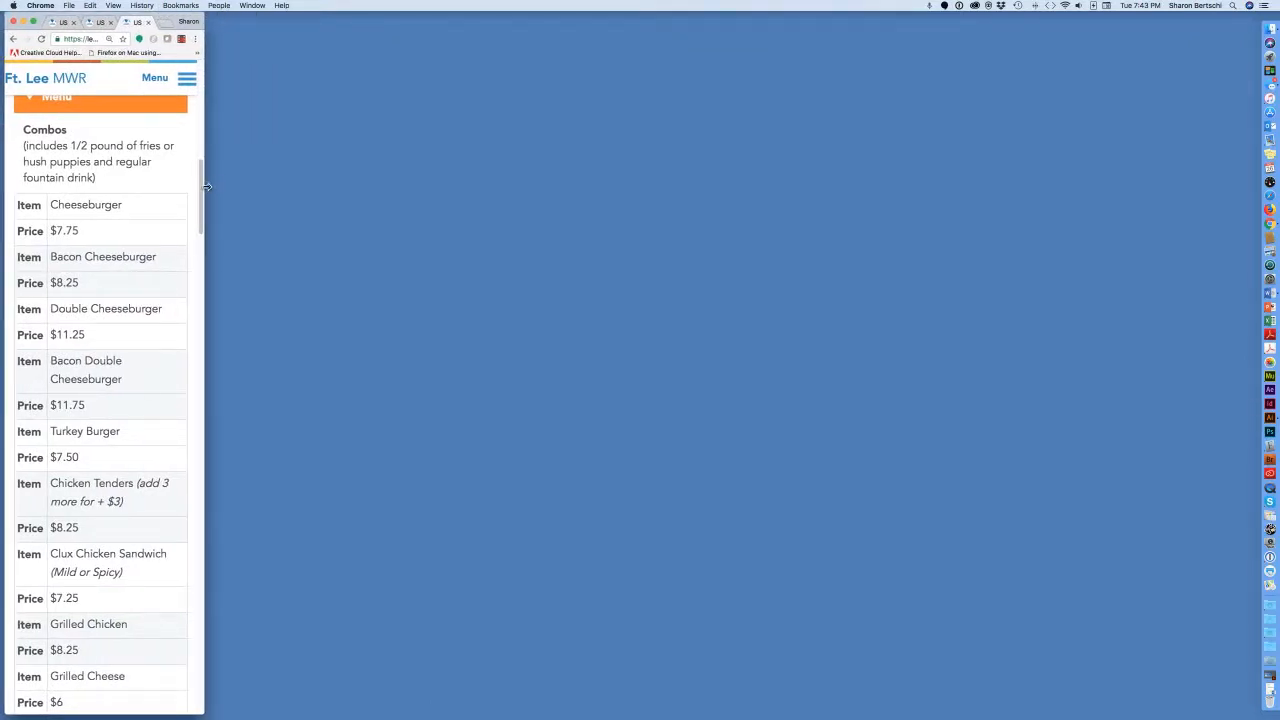
drag(204, 188, 1252, 225)
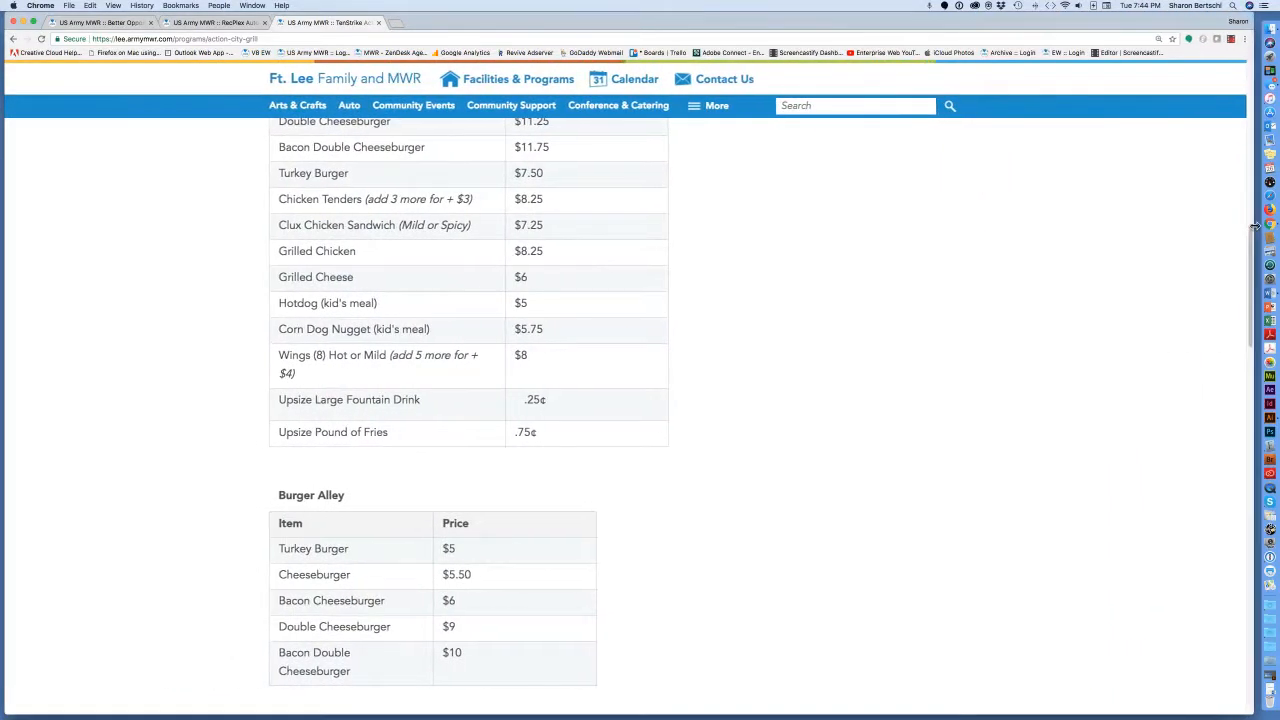
scroll(727, 272, up, 2)
scroll(727, 272, up, 3)
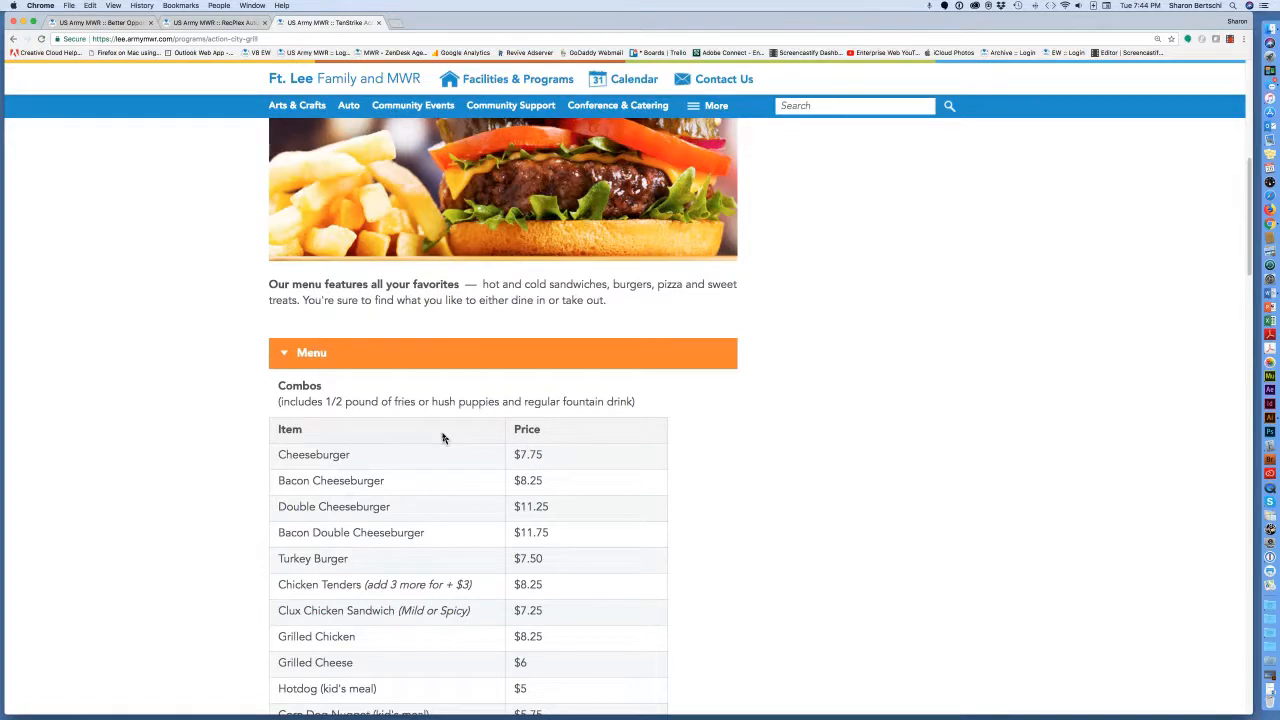
scroll(443, 445, down, 1)
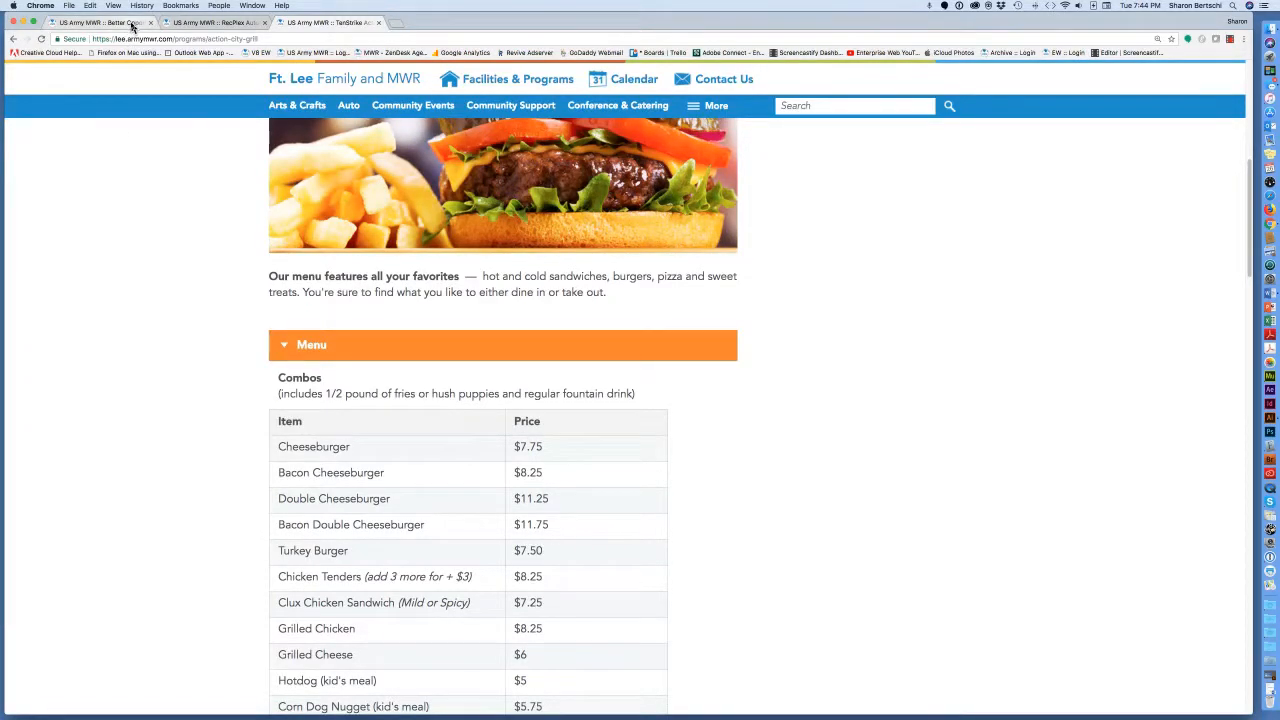
Back on the BOSS edit page, zoom in and open Table Properties set to 3 rows, 2 columns.
click(130, 23)
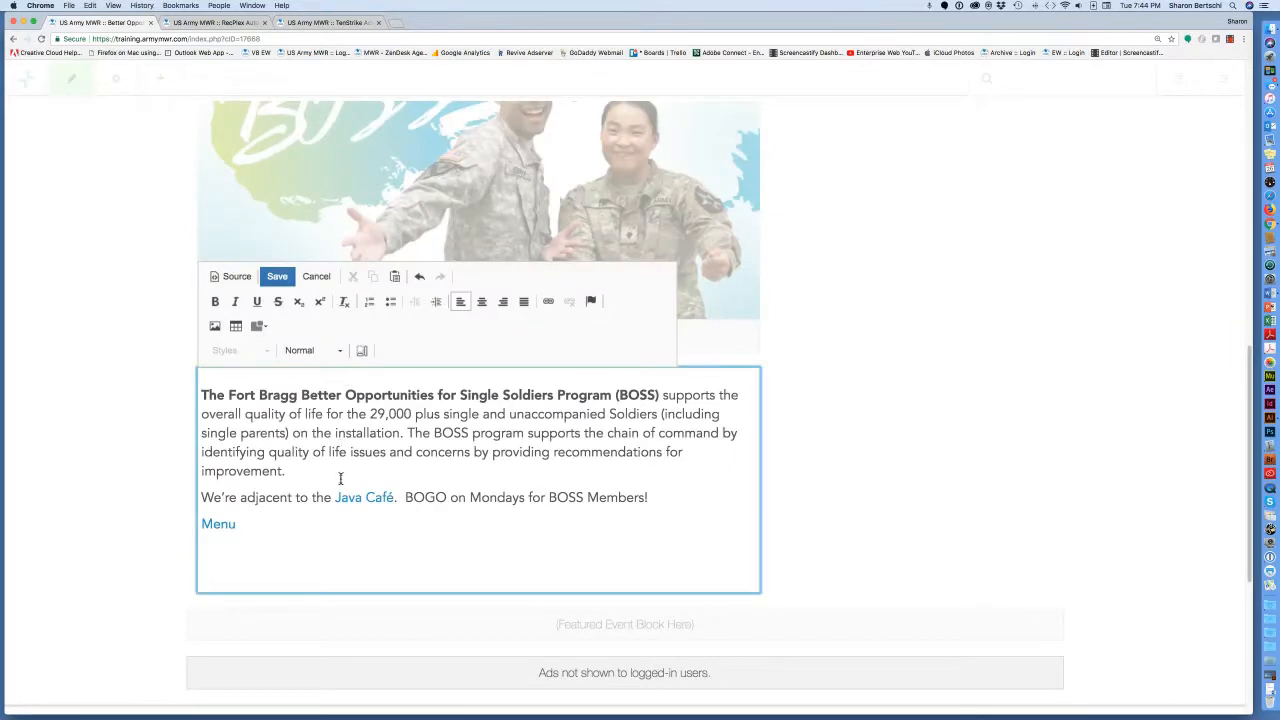
key(super+plus)
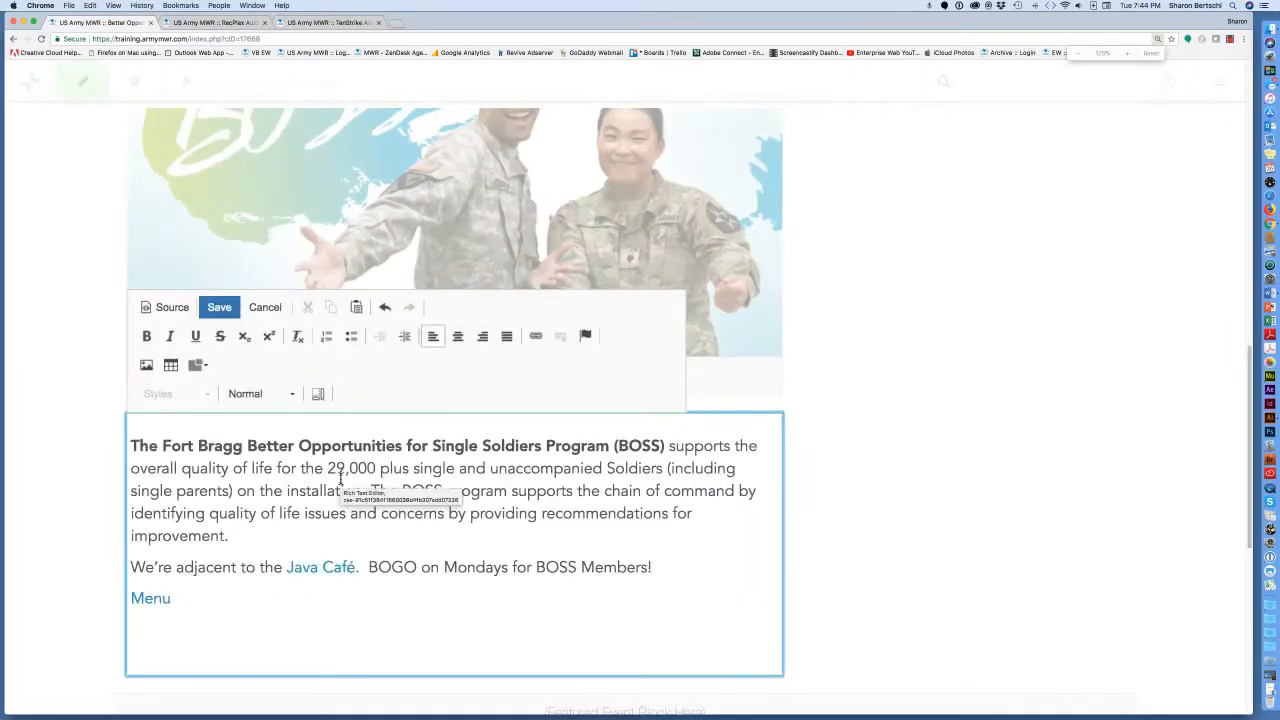
scroll(230, 476, down, 2)
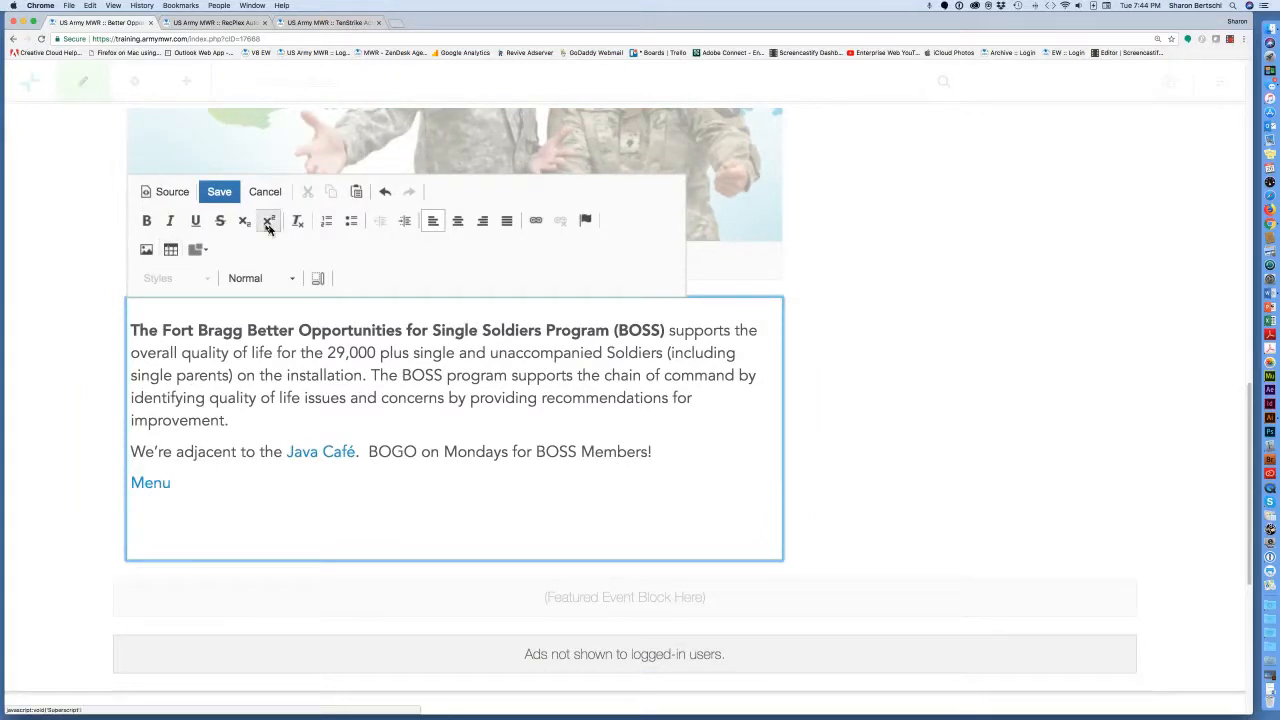
click(171, 252)
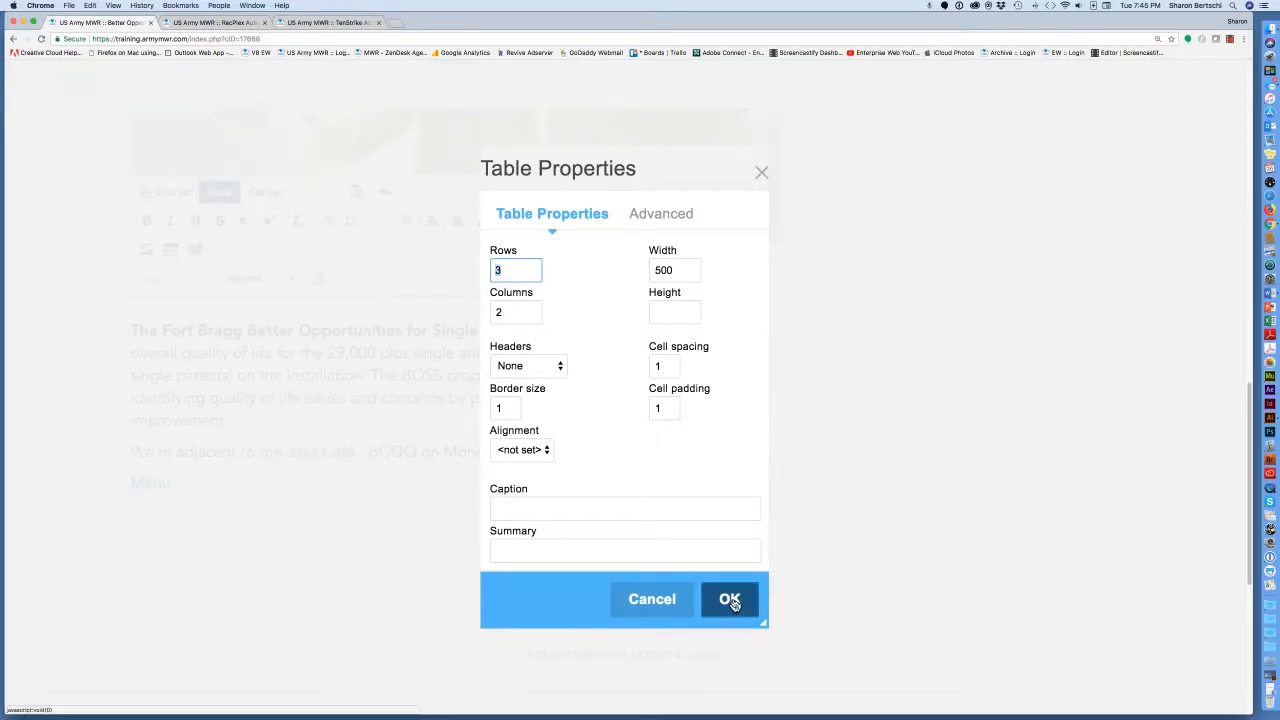
Insert the 3-row, 2-column table and enter the headers Item and Price.
click(733, 602)
scroll(505, 540, down, 3)
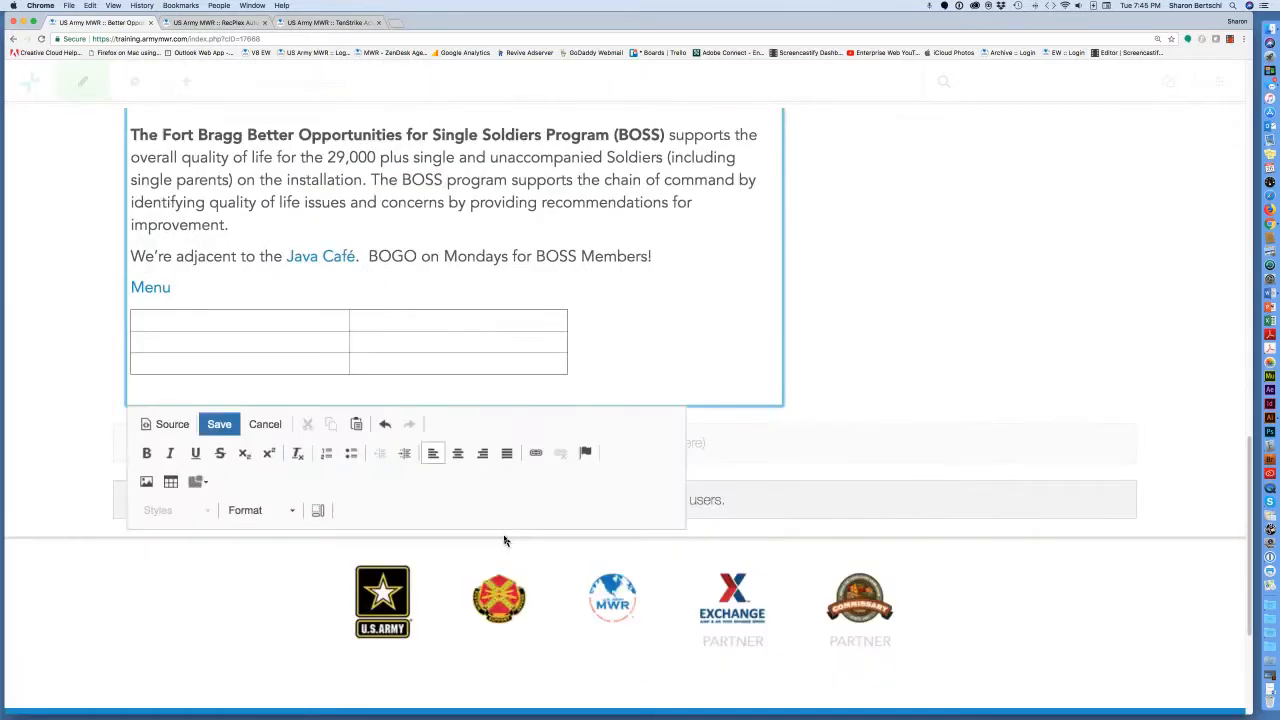
click(154, 320)
text(Item)
click(554, 319)
text(Price)
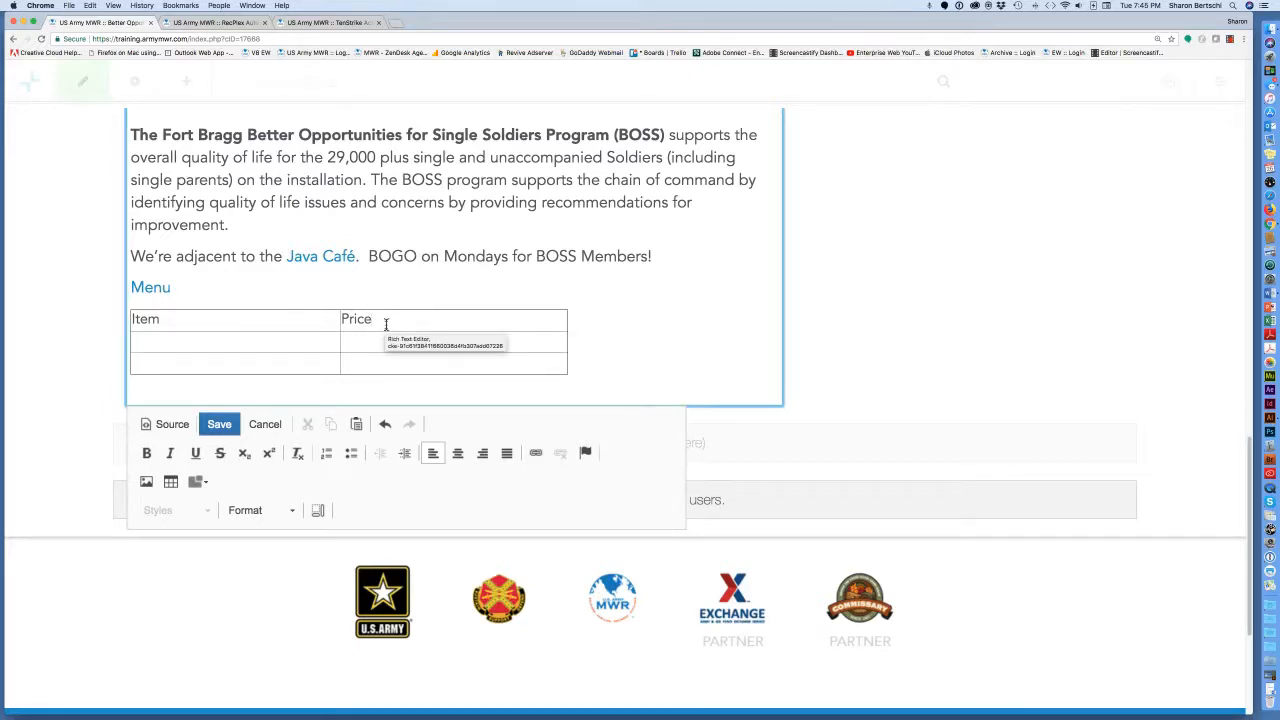
Fill in Hamburger at $6.50 and Cheeseburger at $7., trimming extra zeros from its price.
click(283, 343)
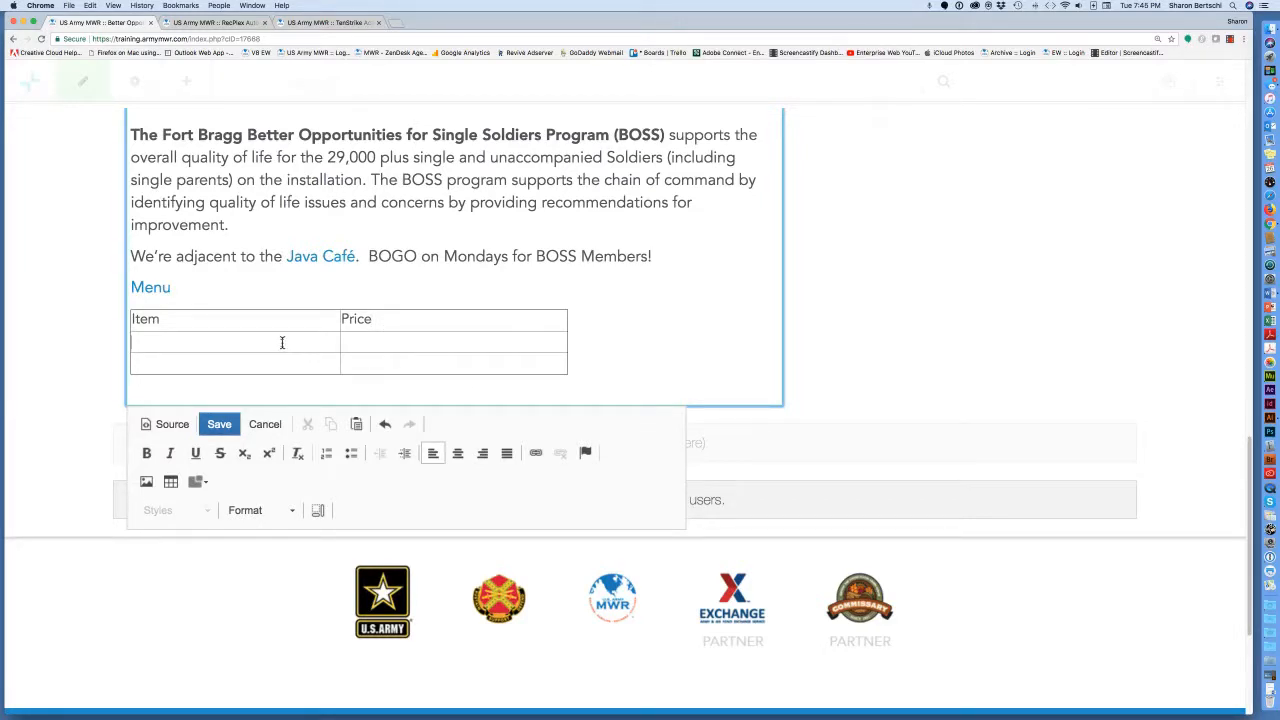
text(Hamb)
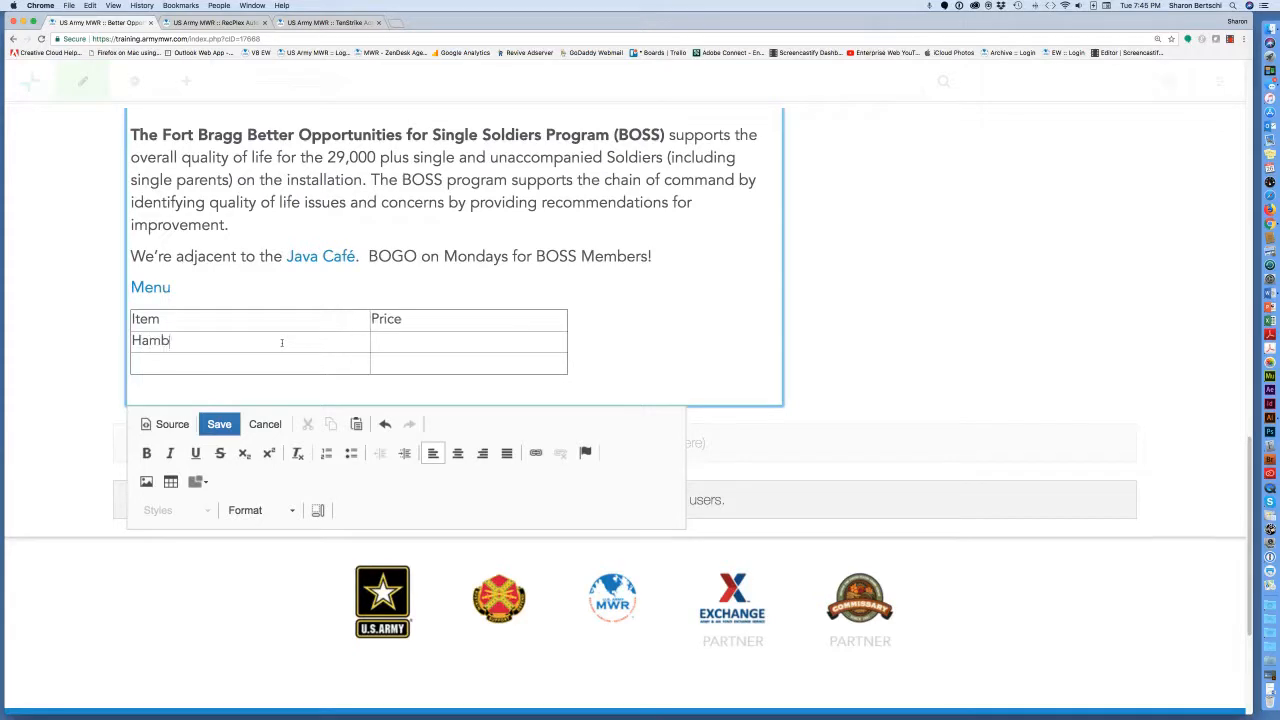
text(urger)
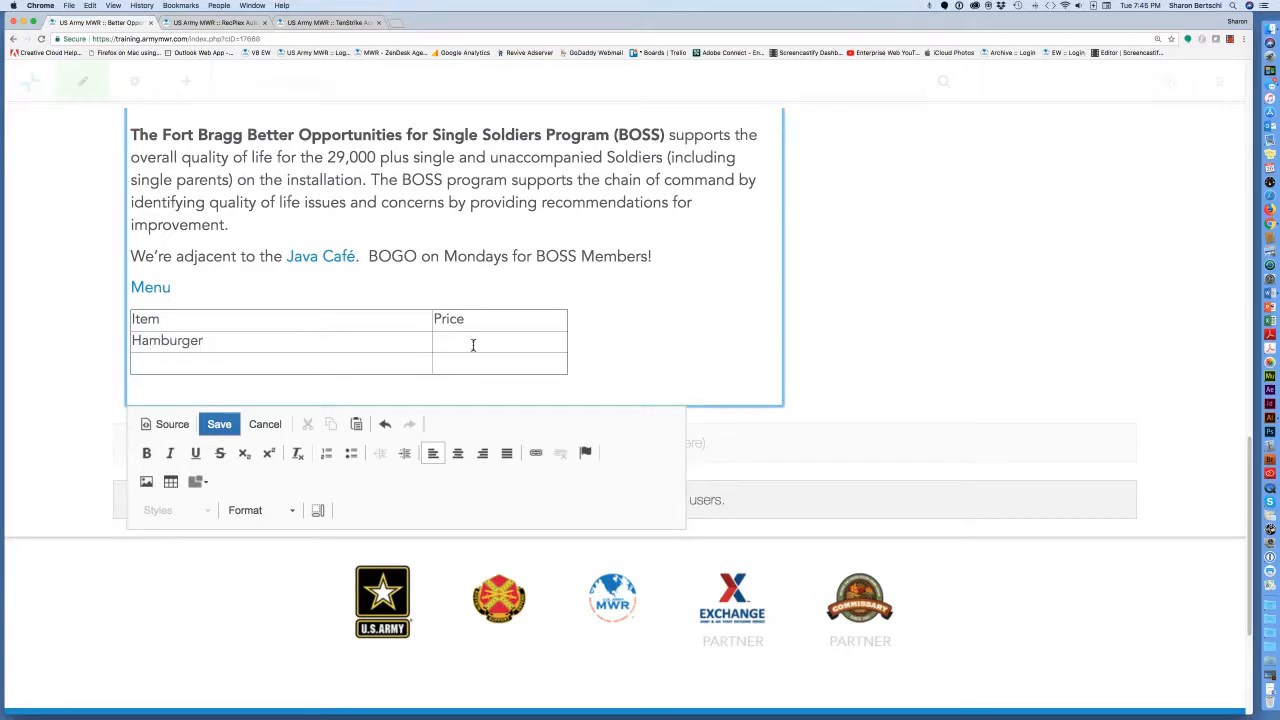
click(447, 343)
text($6)
text(.50 )
text(Cheeseb)
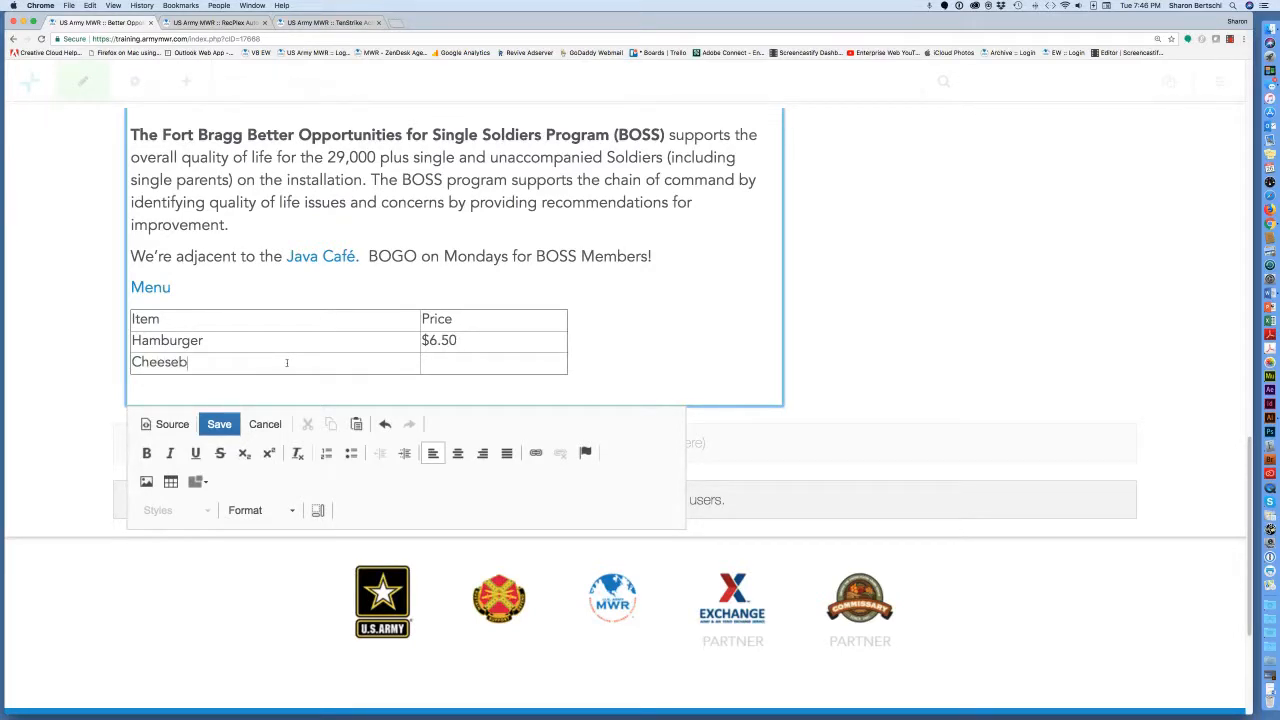
text(urger	)
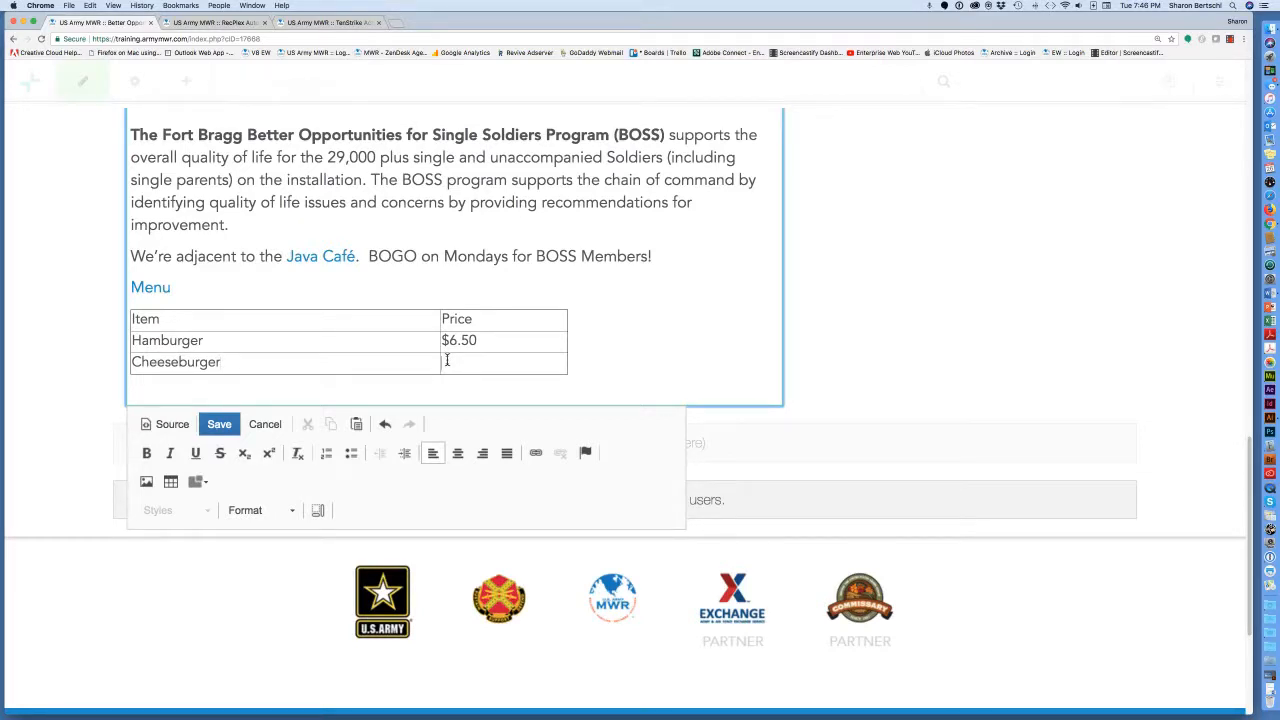
text($)
text(00)
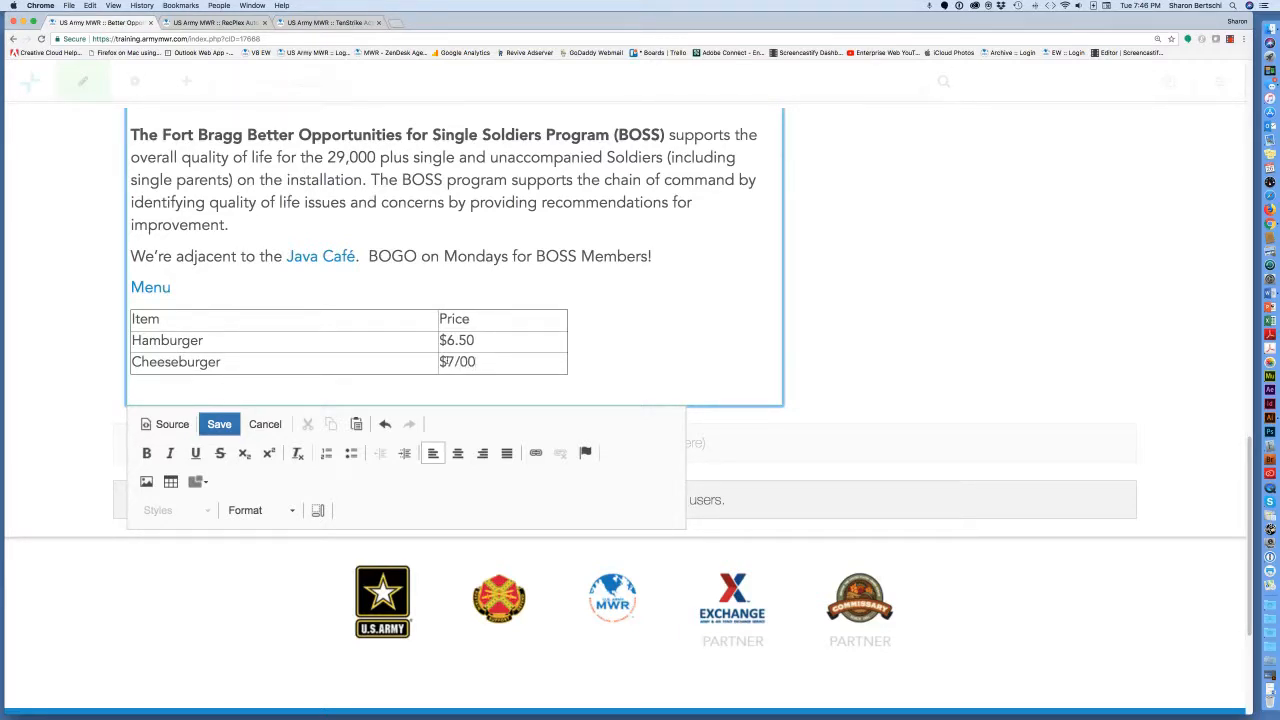
key(BackSpace)
key(BackSpace)
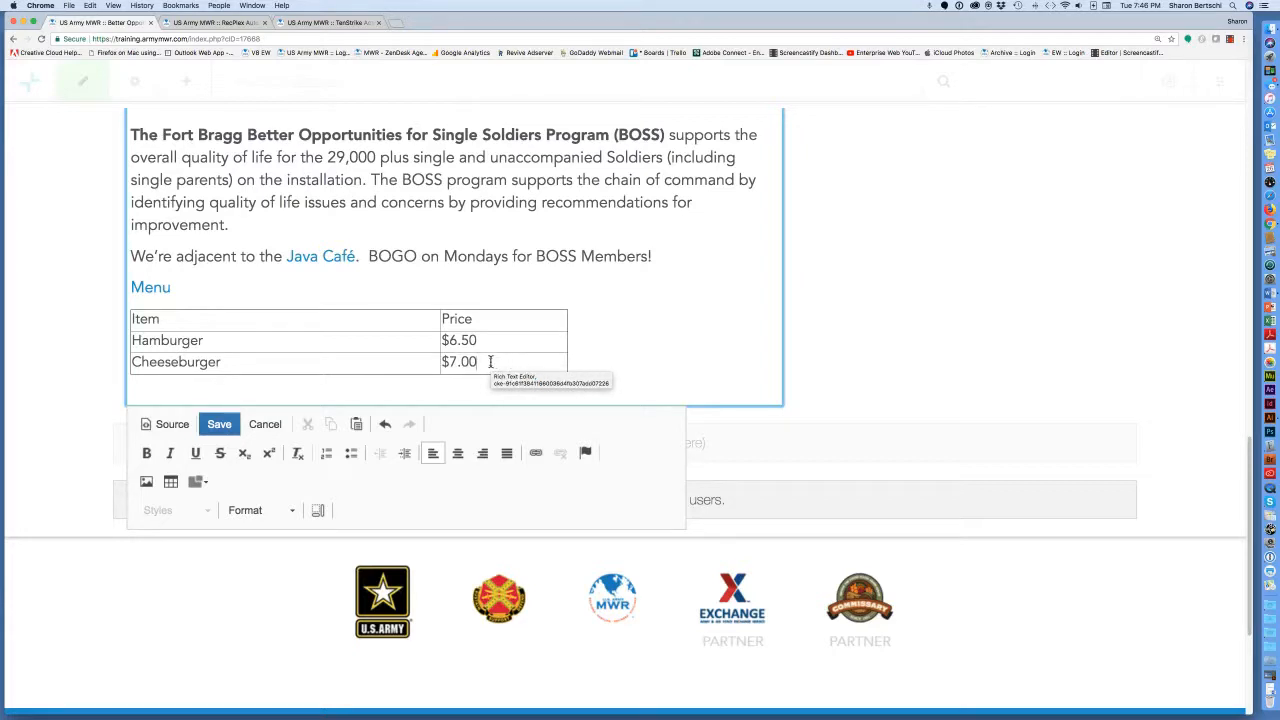
click(622, 362)
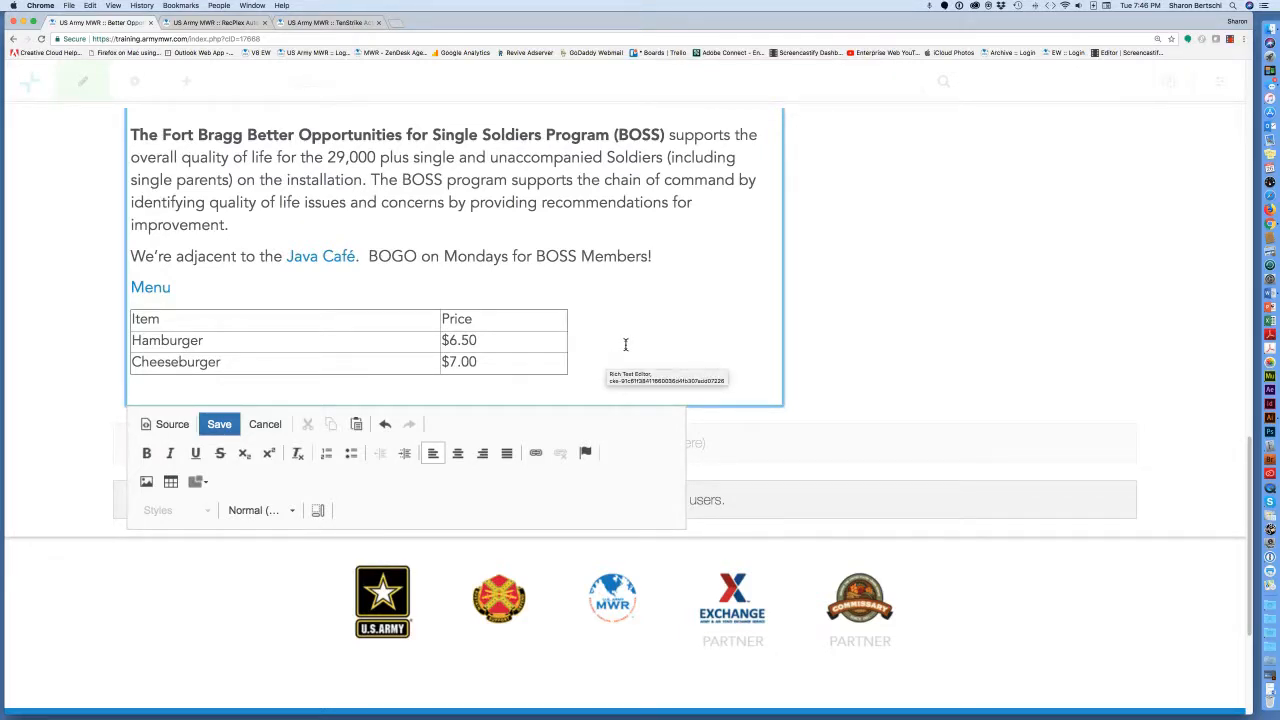
click(479, 361)
key(BackSpace)
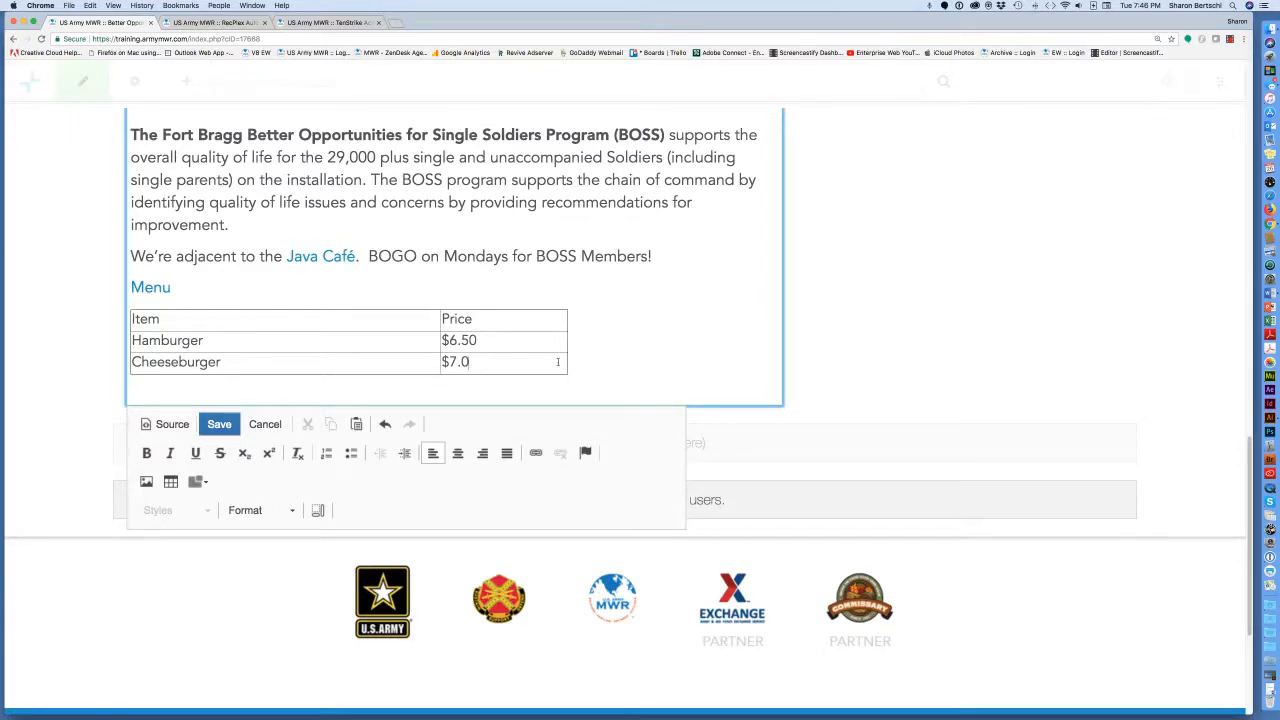
click(632, 357)
click(464, 360)
text(0)
key(BackSpace)
click(583, 339)
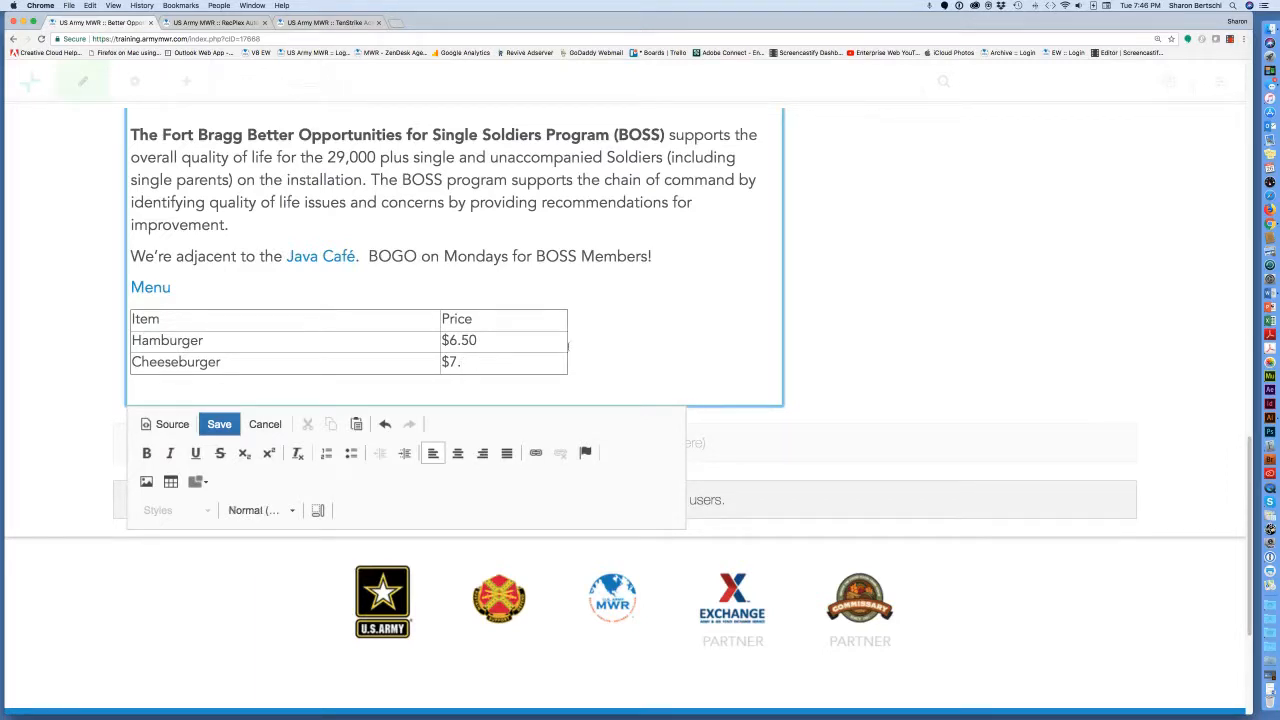
Insert a new empty table row after the Cheeseburger row.
right_click(401, 364)
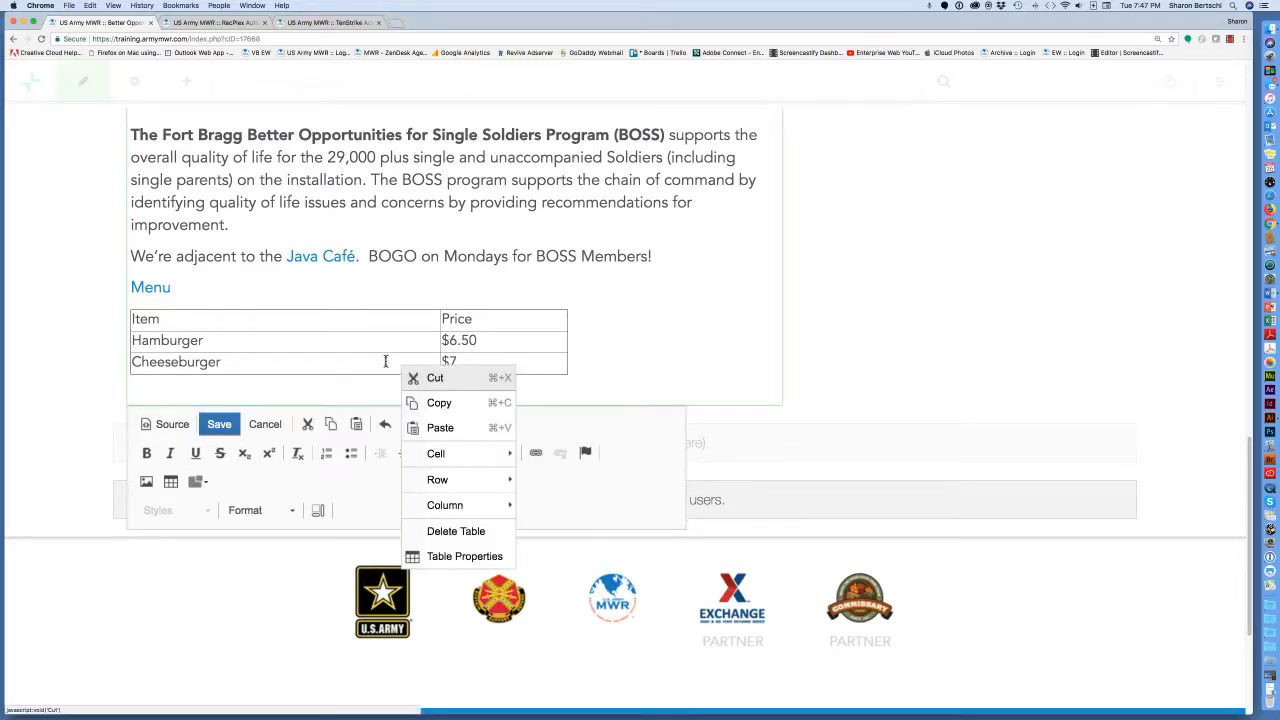
click(385, 361)
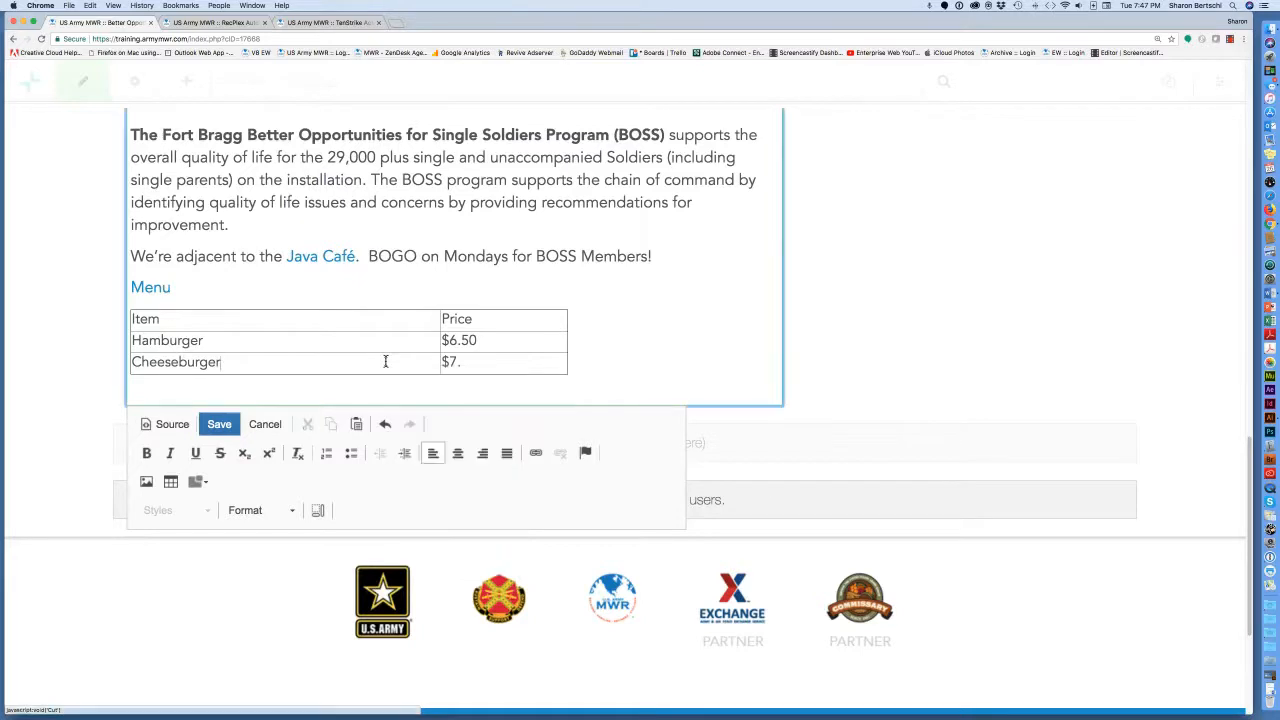
right_click(224, 363)
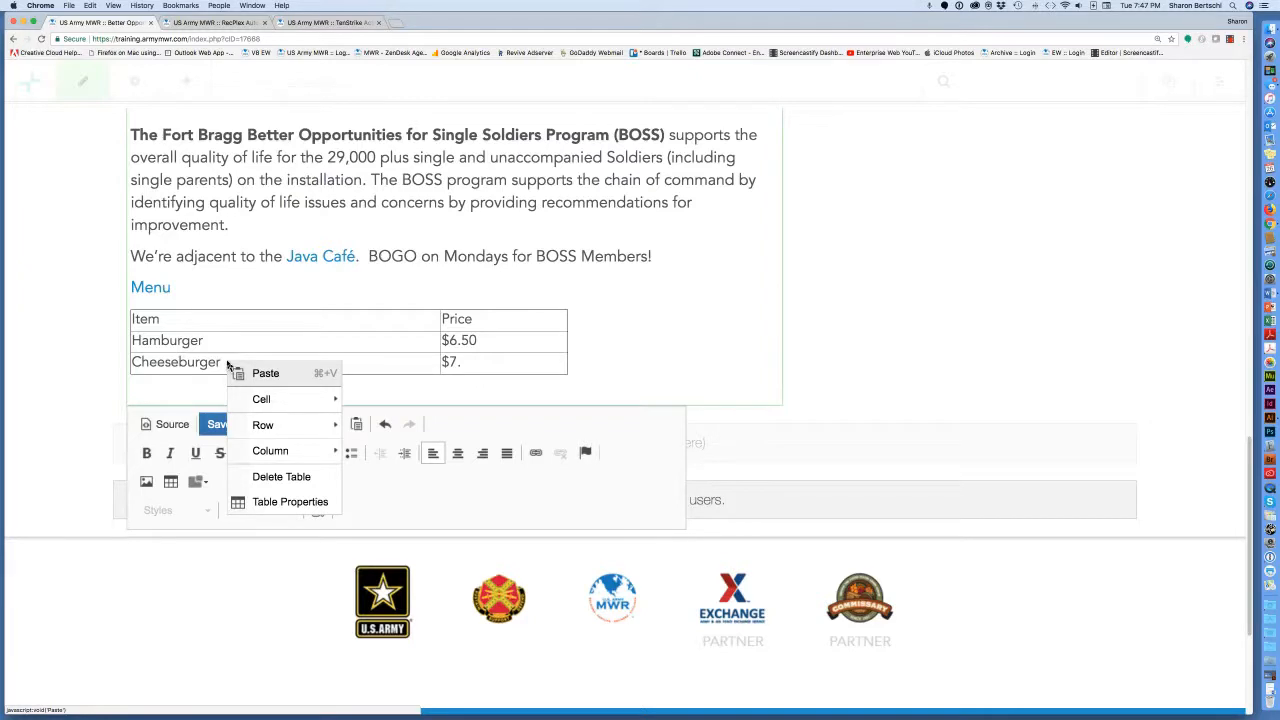
mouse_move(296, 430)
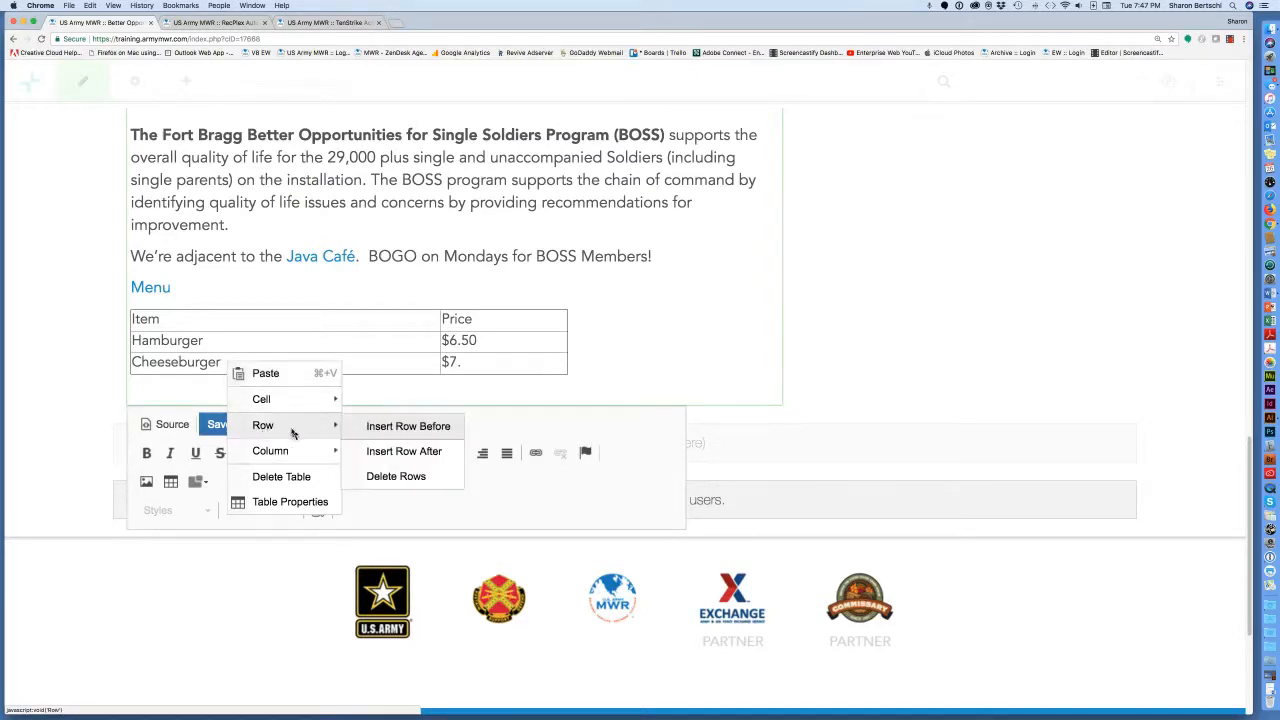
click(376, 452)
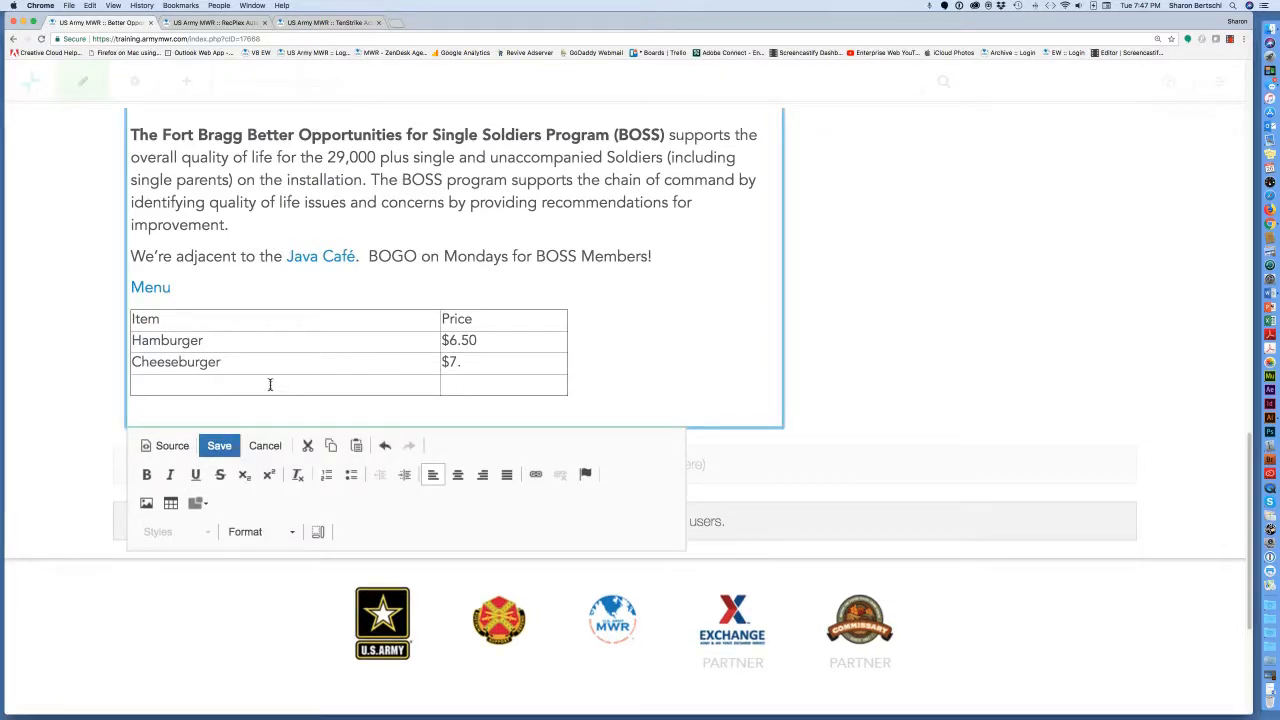
Enter Chicken Sandwich and its $7. price in the new row.
click(269, 384)
text(Chicken Sandwich)
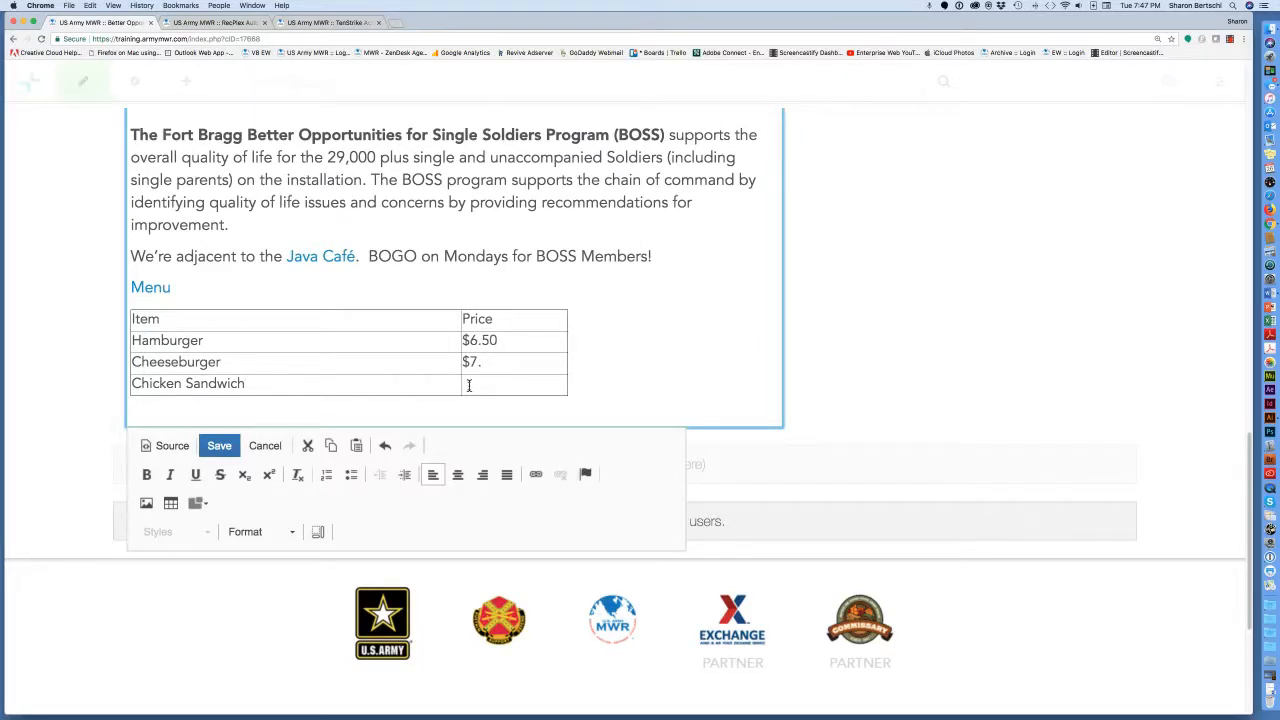
click(468, 385)
text($7.)
scroll(628, 350, up, 2)
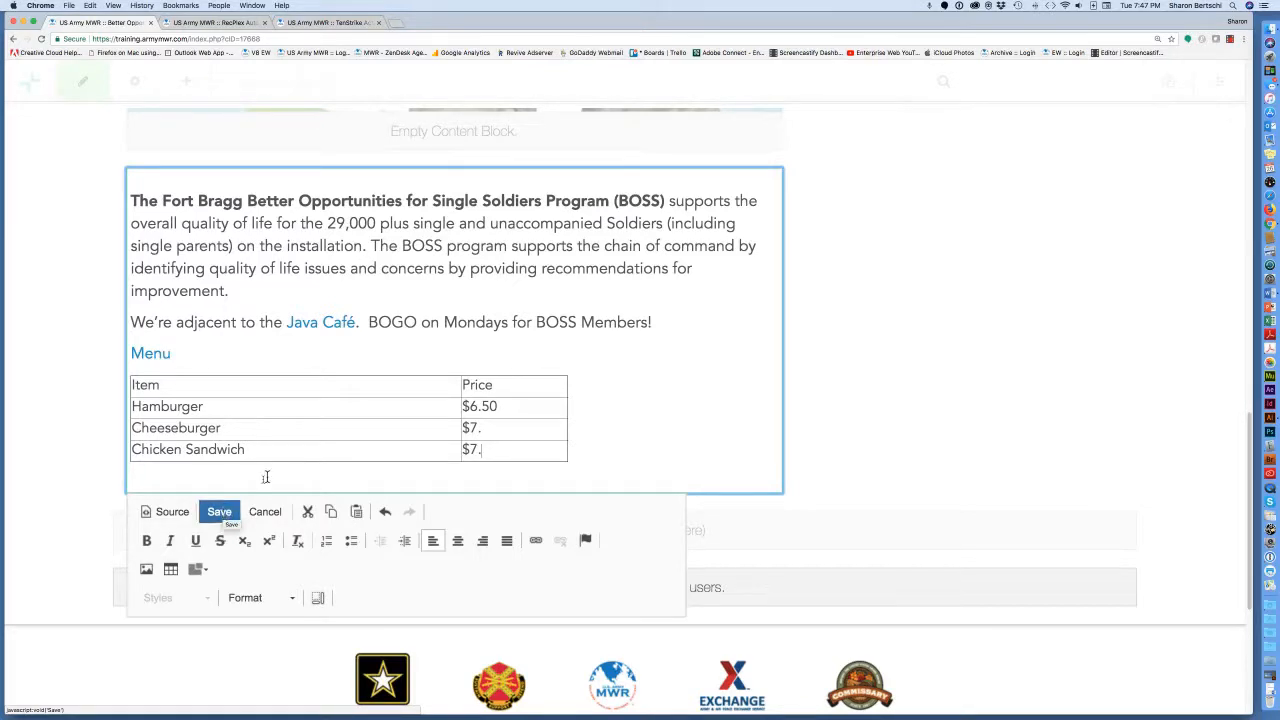
Save the edited table block and save the BOSS page changes as an unpublished draft.
click(221, 512)
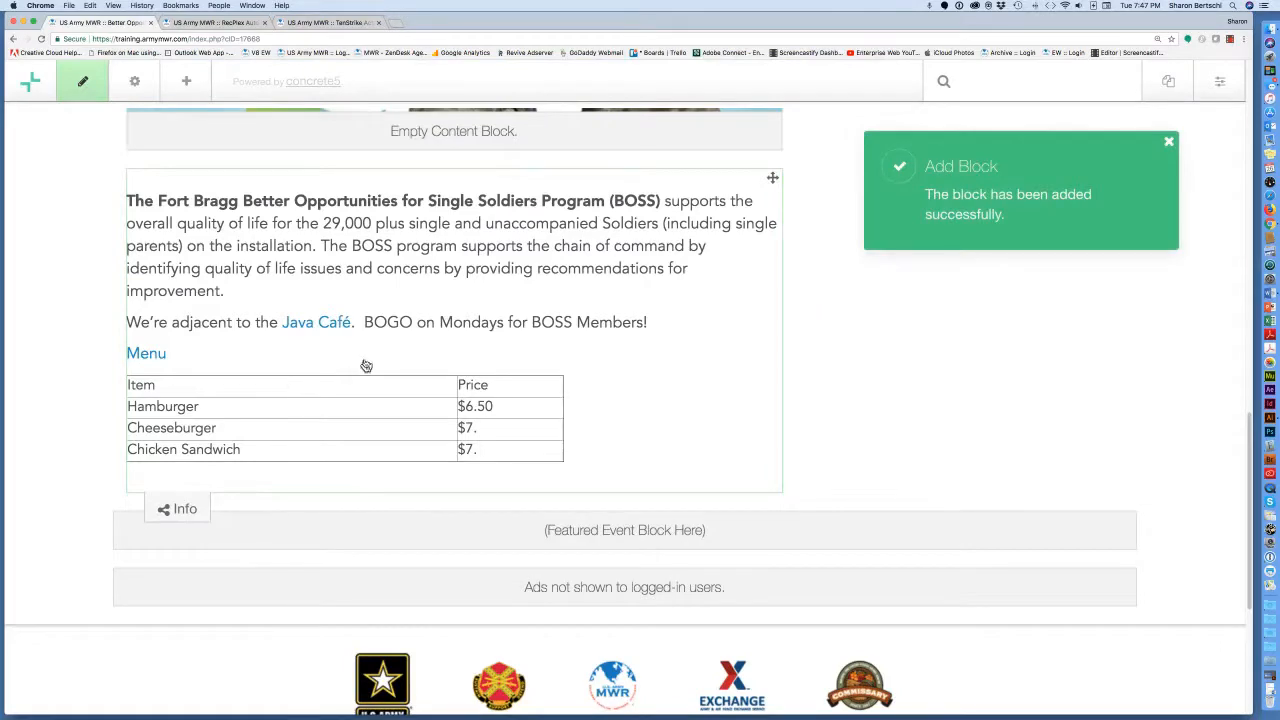
scroll(365, 365, up, 3)
scroll(365, 365, down, 1)
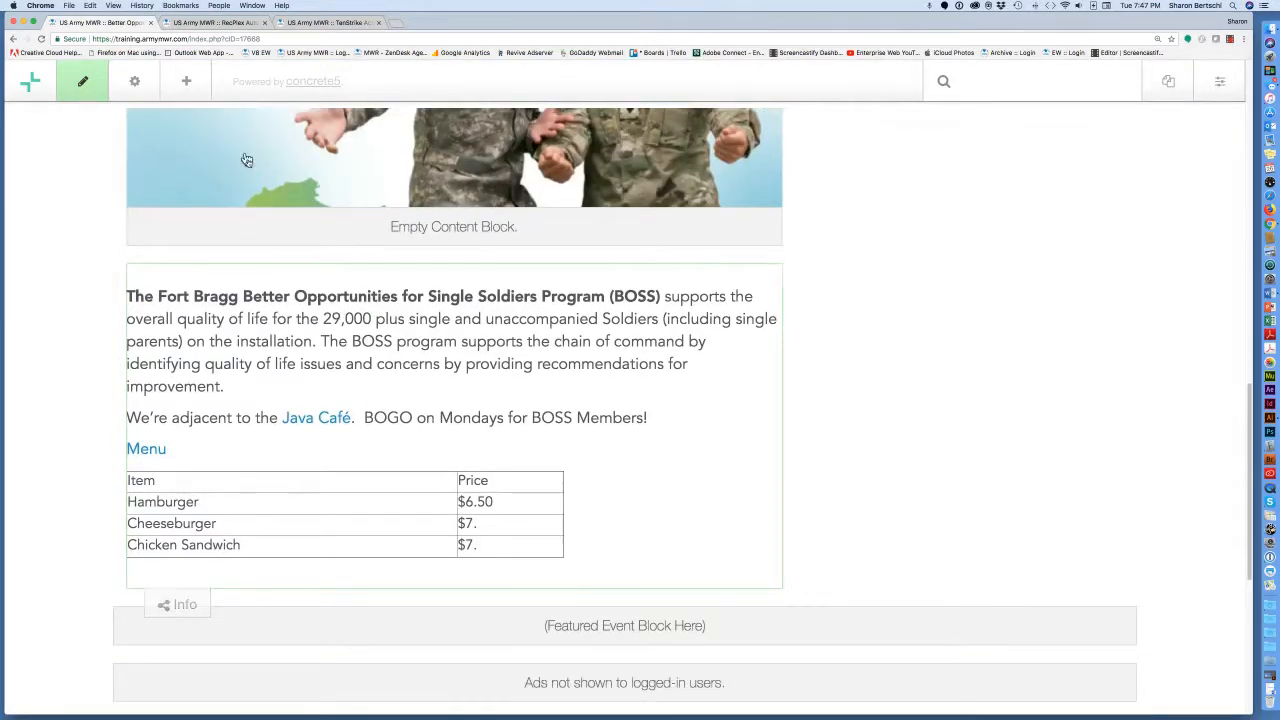
click(81, 82)
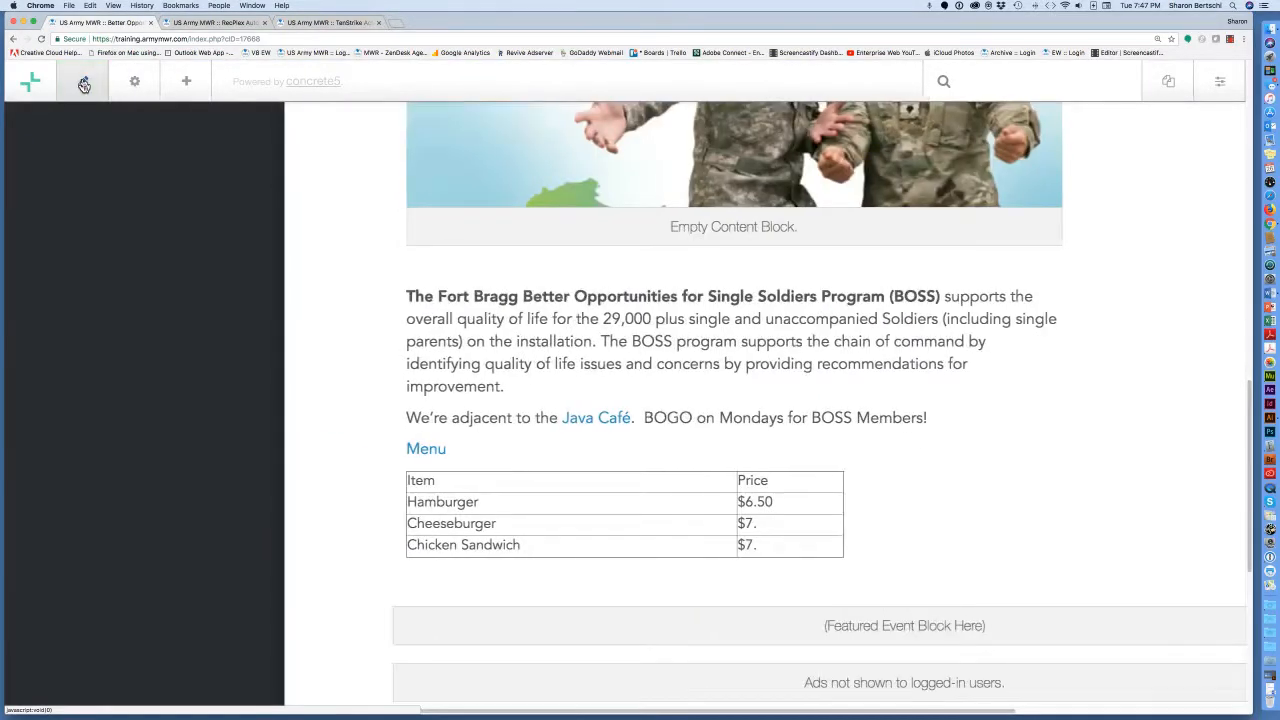
click(115, 322)
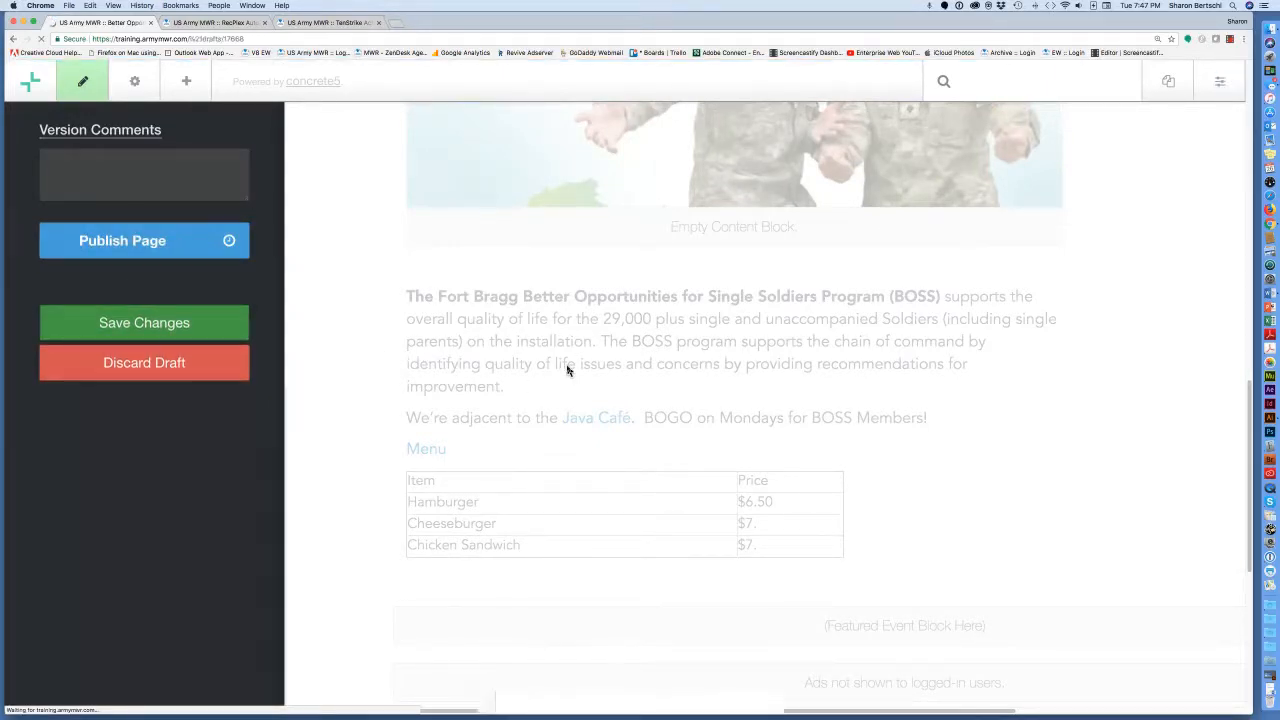
Zoom out to review the finished three-item price table and dismiss the Page Draft notice.
scroll(567, 366, down, 5)
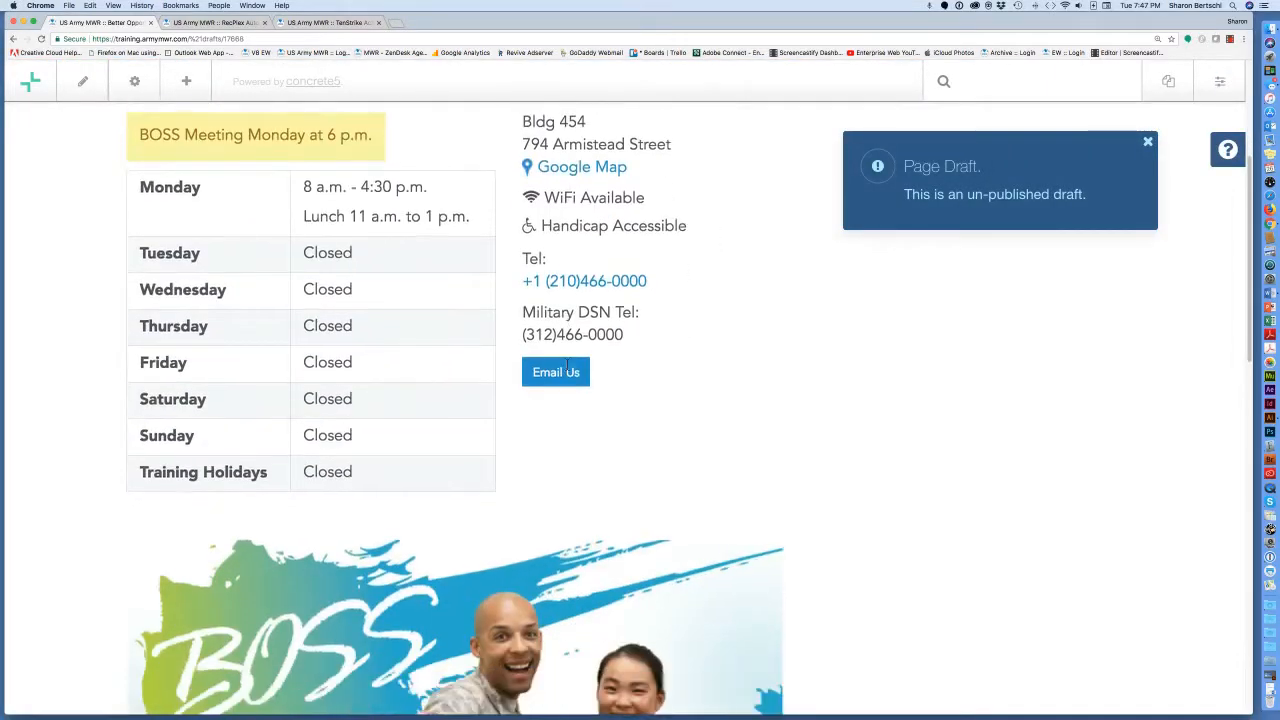
scroll(567, 370, down, 2)
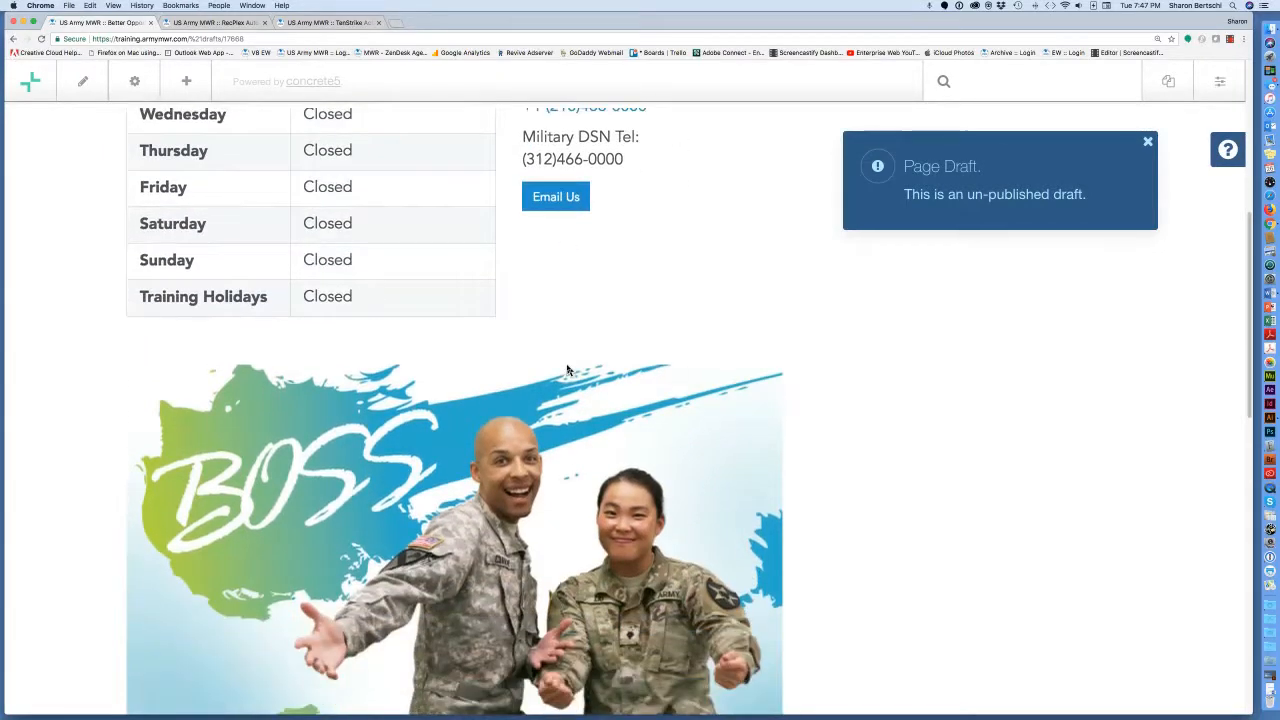
key(super+minus)
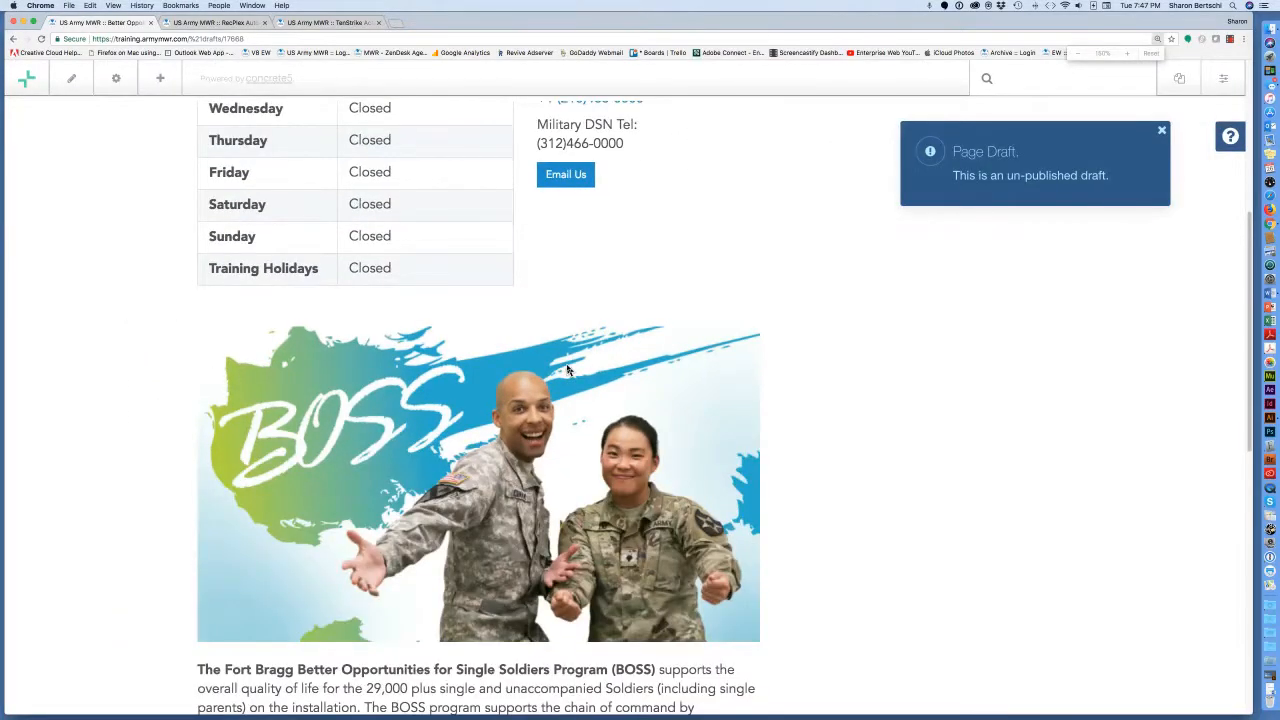
key(super+minus)
scroll(640, 478, down, 2)
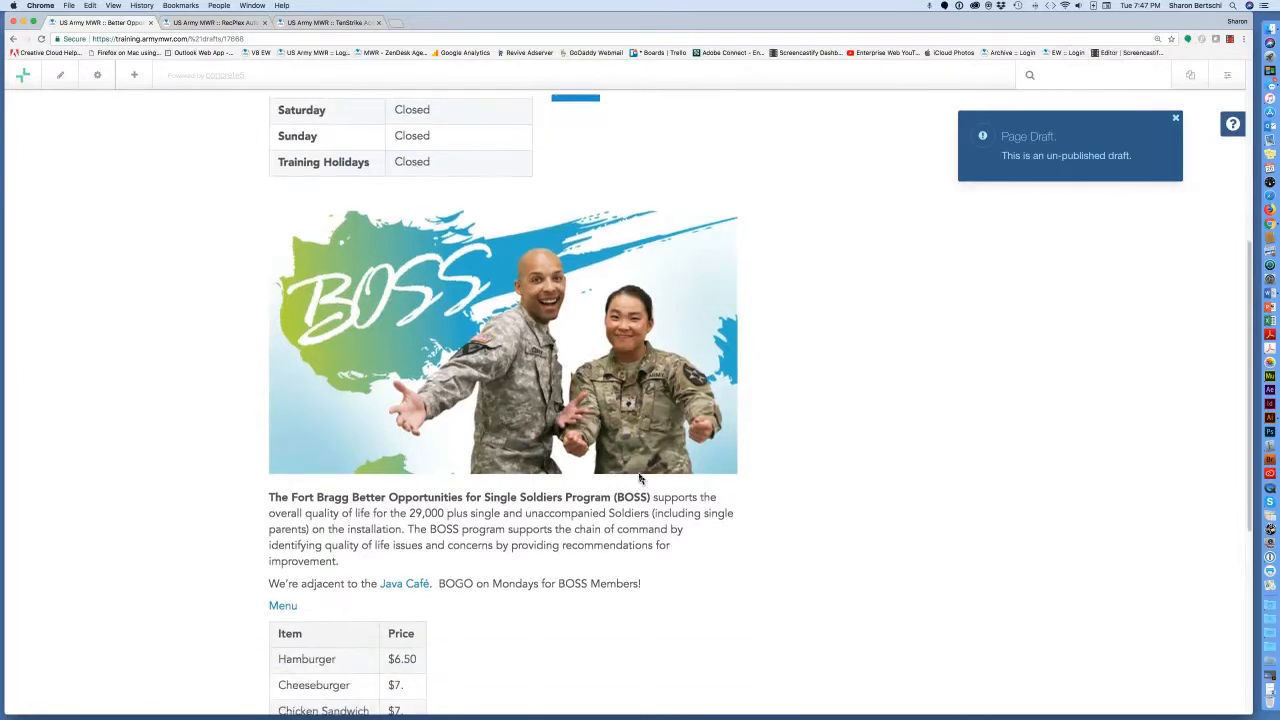
scroll(640, 478, down, 4)
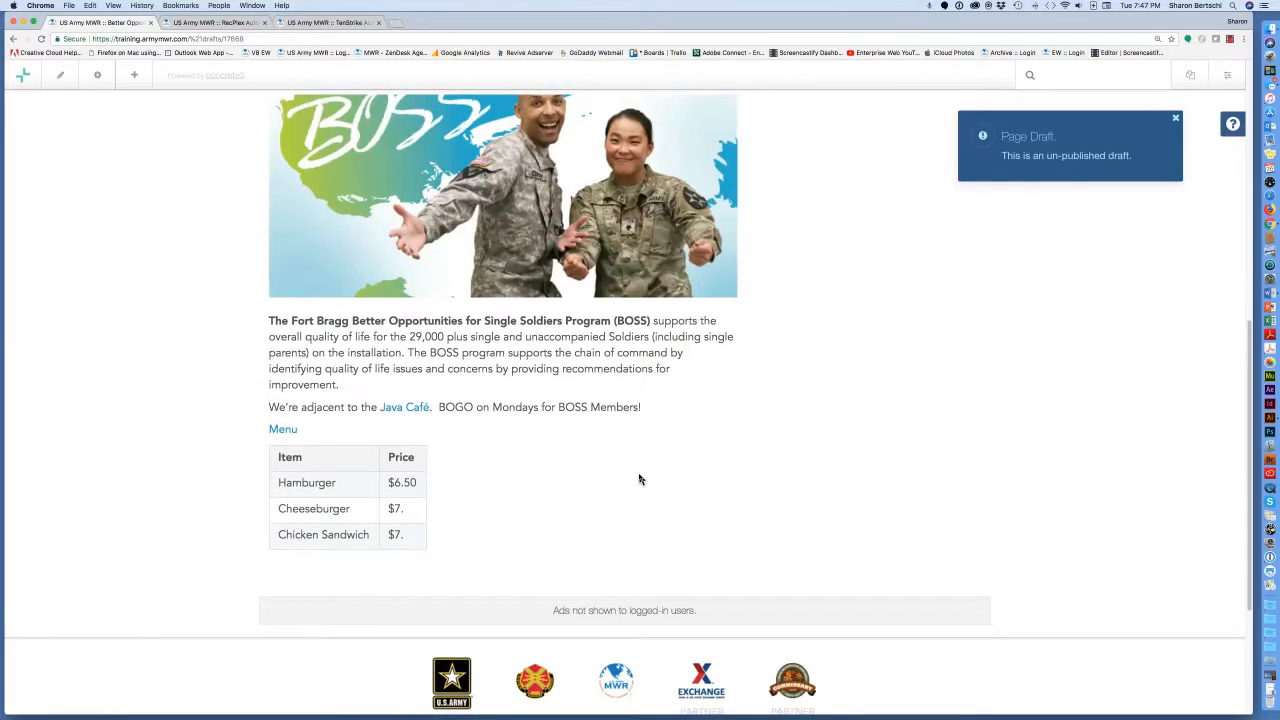
click(1177, 119)
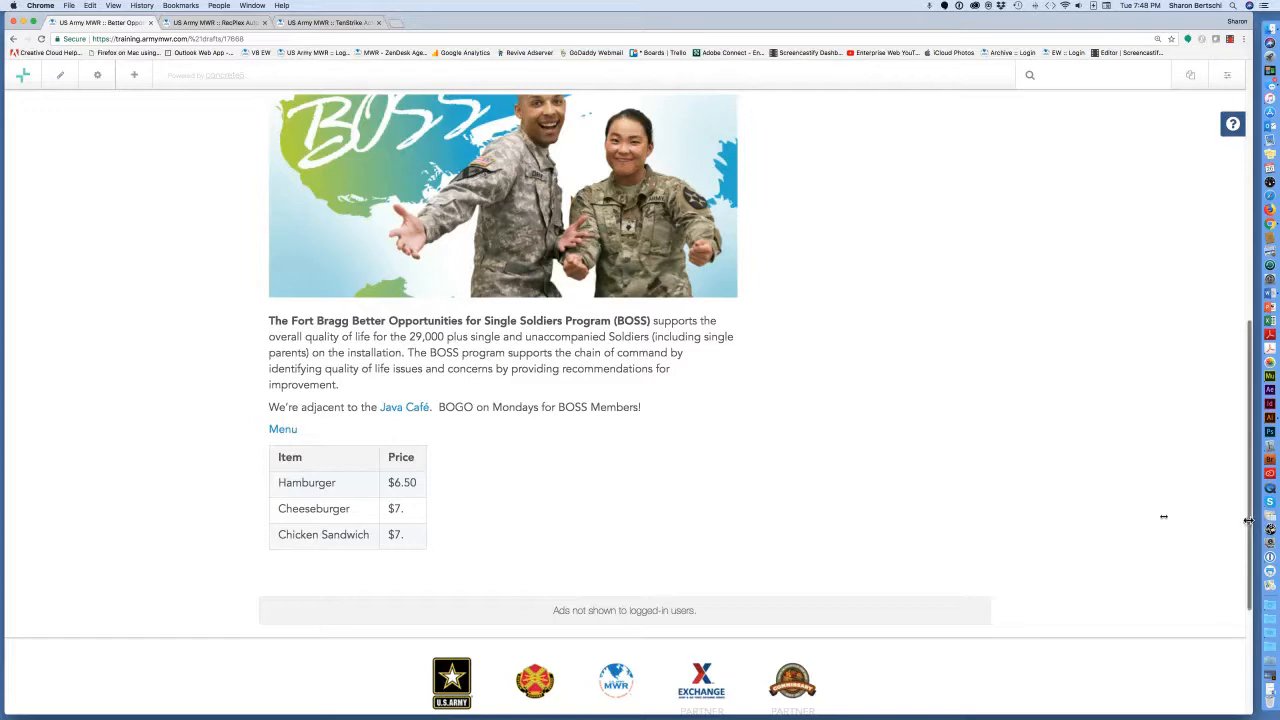
Preview the BOSS page at a narrow phone width, then restore the browser to full width.
drag(1248, 520, 206, 345)
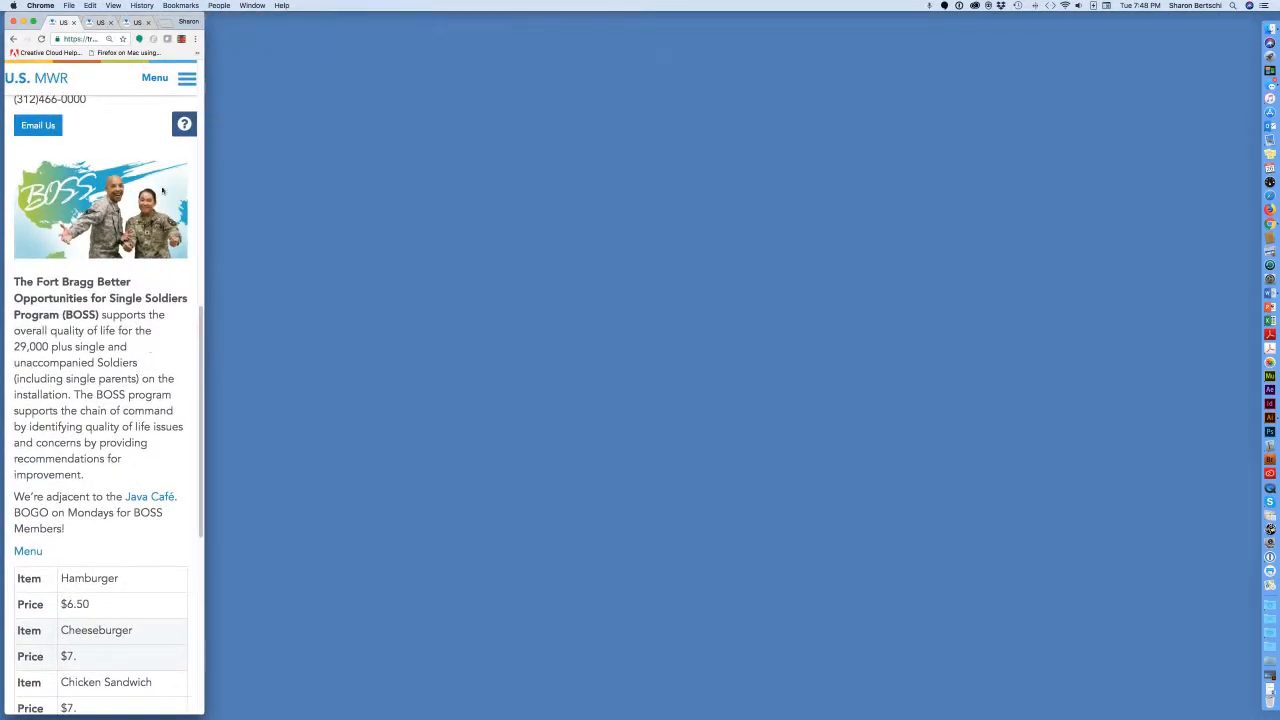
drag(167, 24, 639, 29)
drag(668, 332, 659, 384)
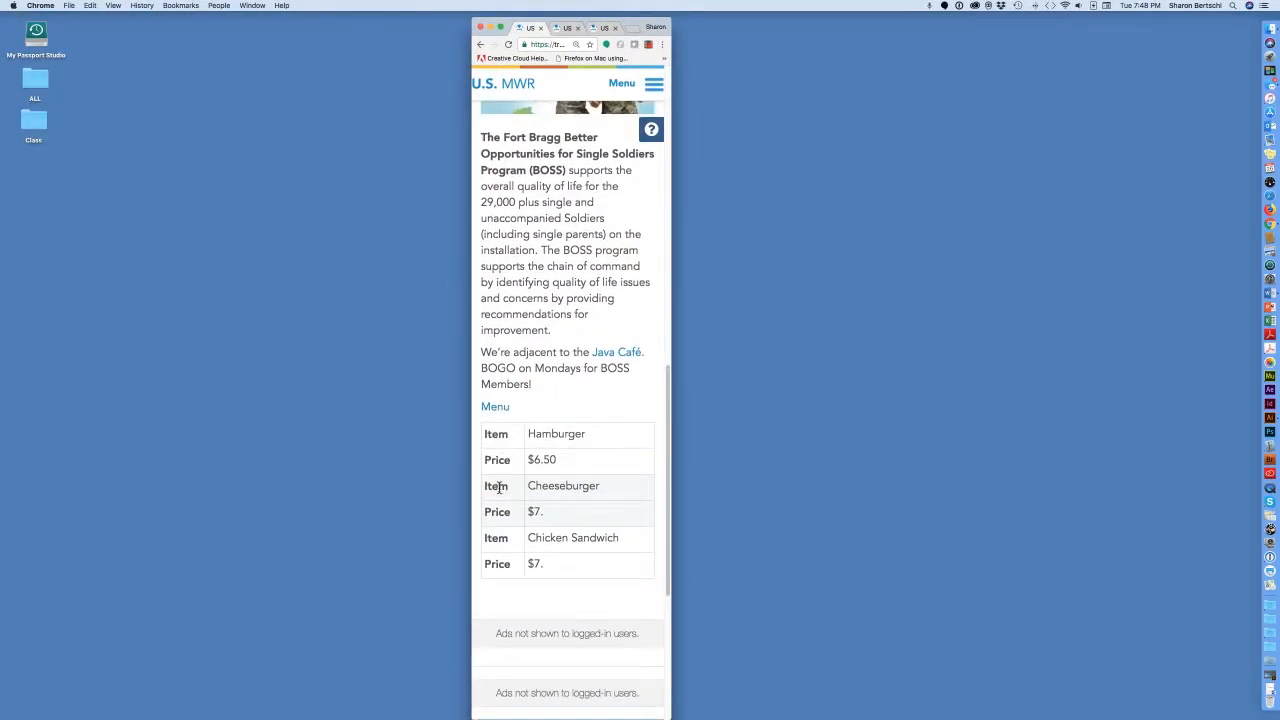
drag(639, 28, 173, 8)
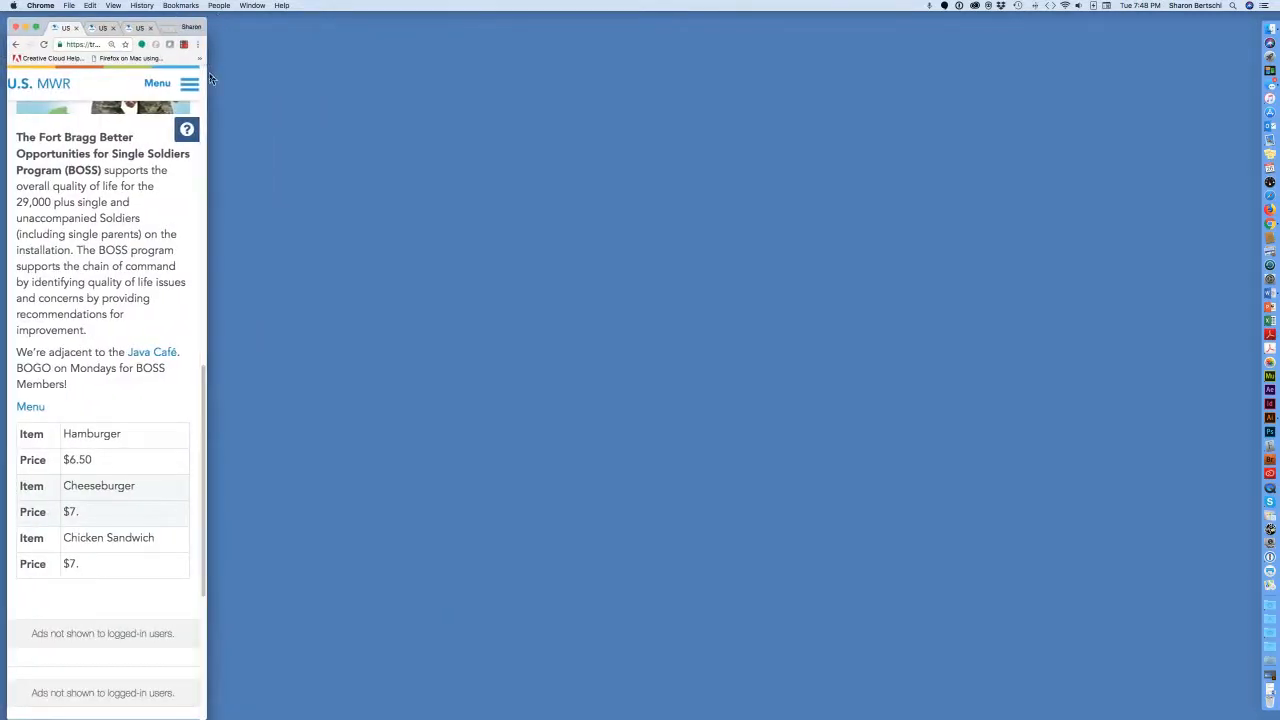
drag(208, 76, 1249, 186)
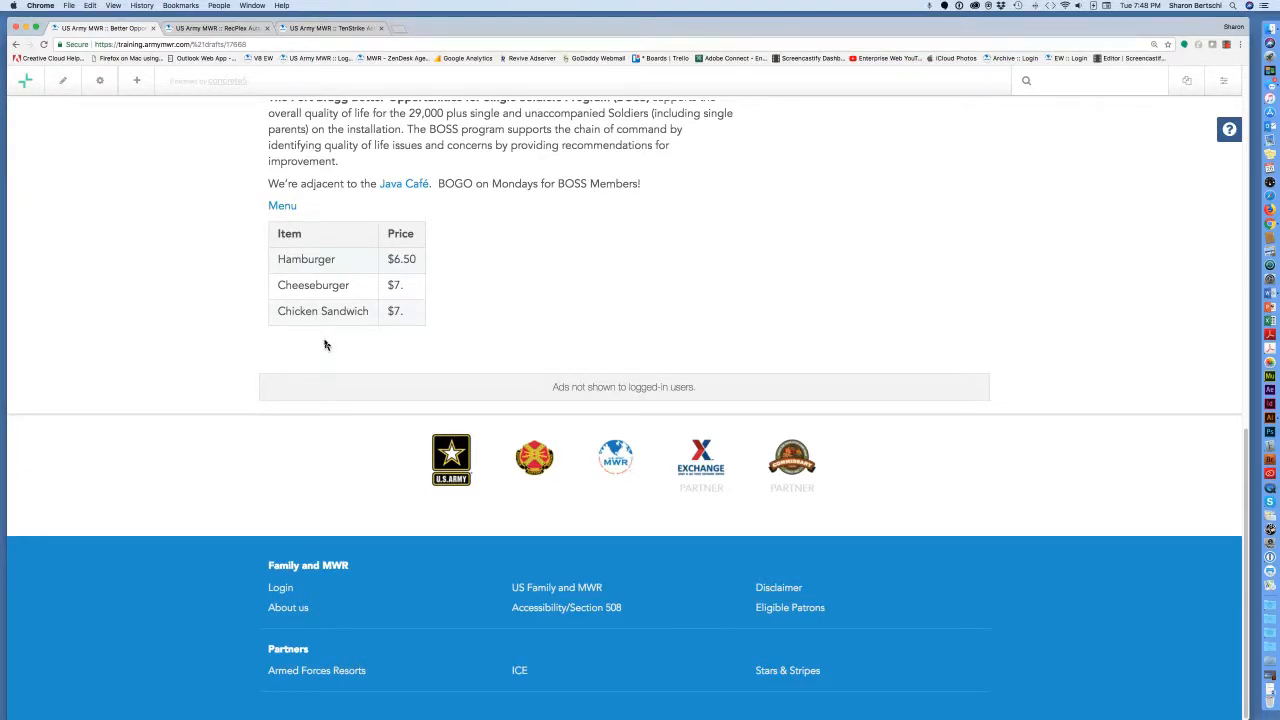
Open the Add Content block library and scroll the Blocks panel down to Start Accordion.
click(138, 84)
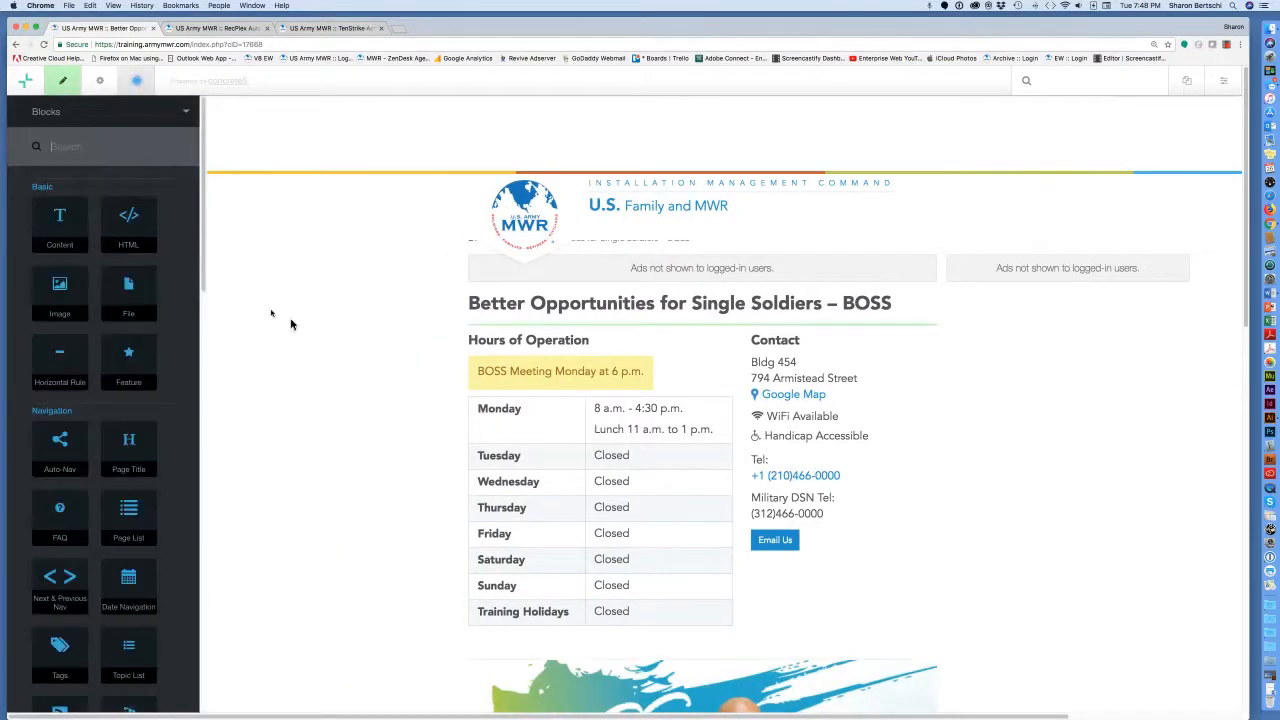
scroll(493, 456, down, 10)
scroll(493, 456, down, 4)
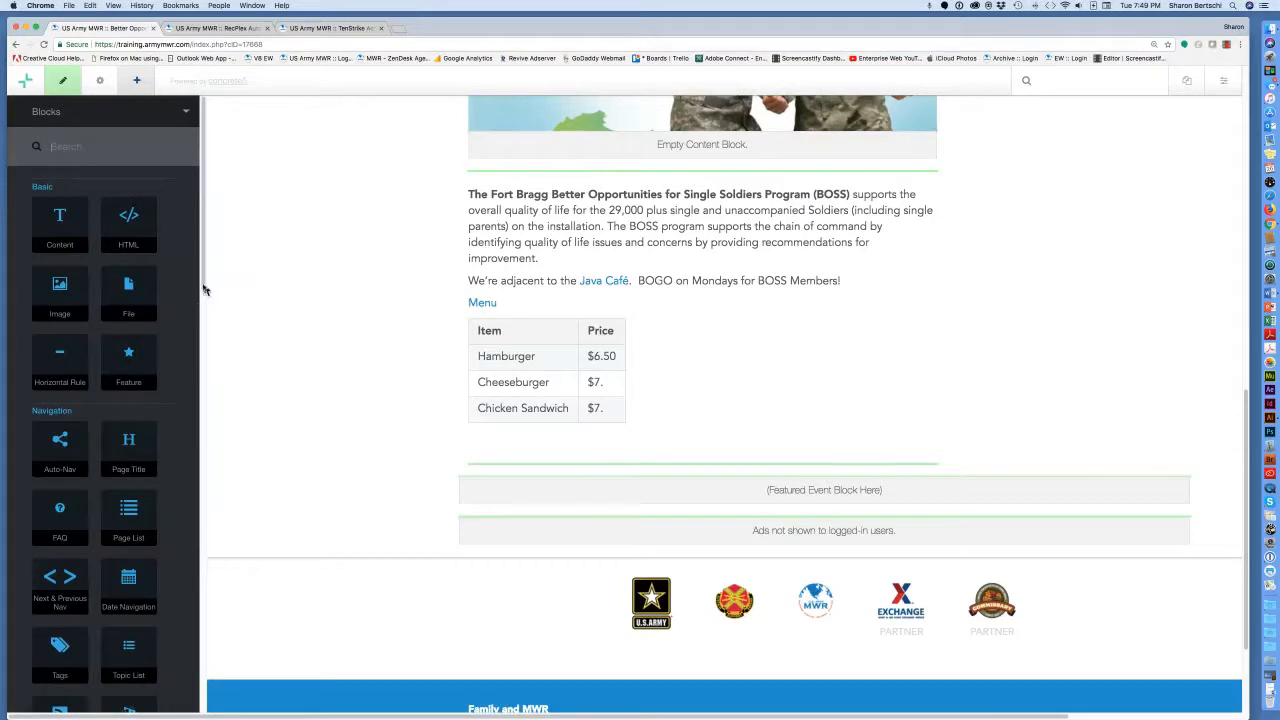
drag(203, 286, 189, 429)
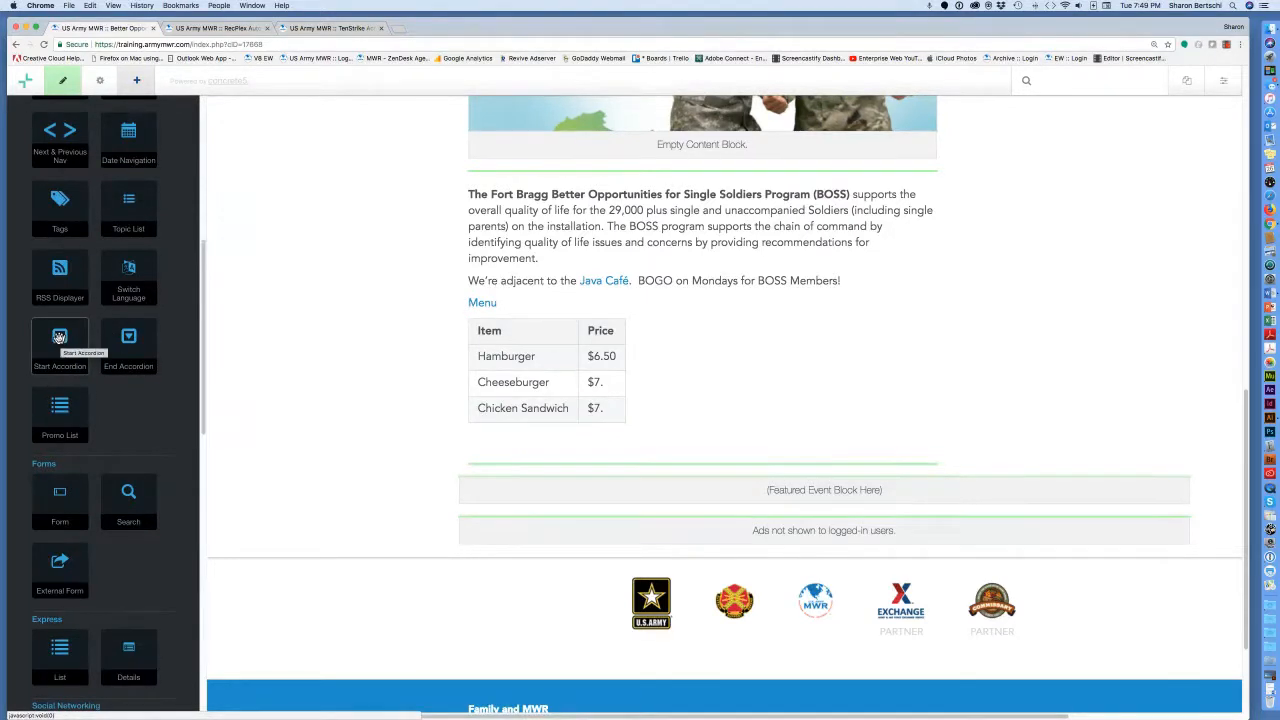
Drop a Start Accordion below the price table and title it 'Boss Computer Lounge' from the Word notes.
drag(59, 336, 383, 449)
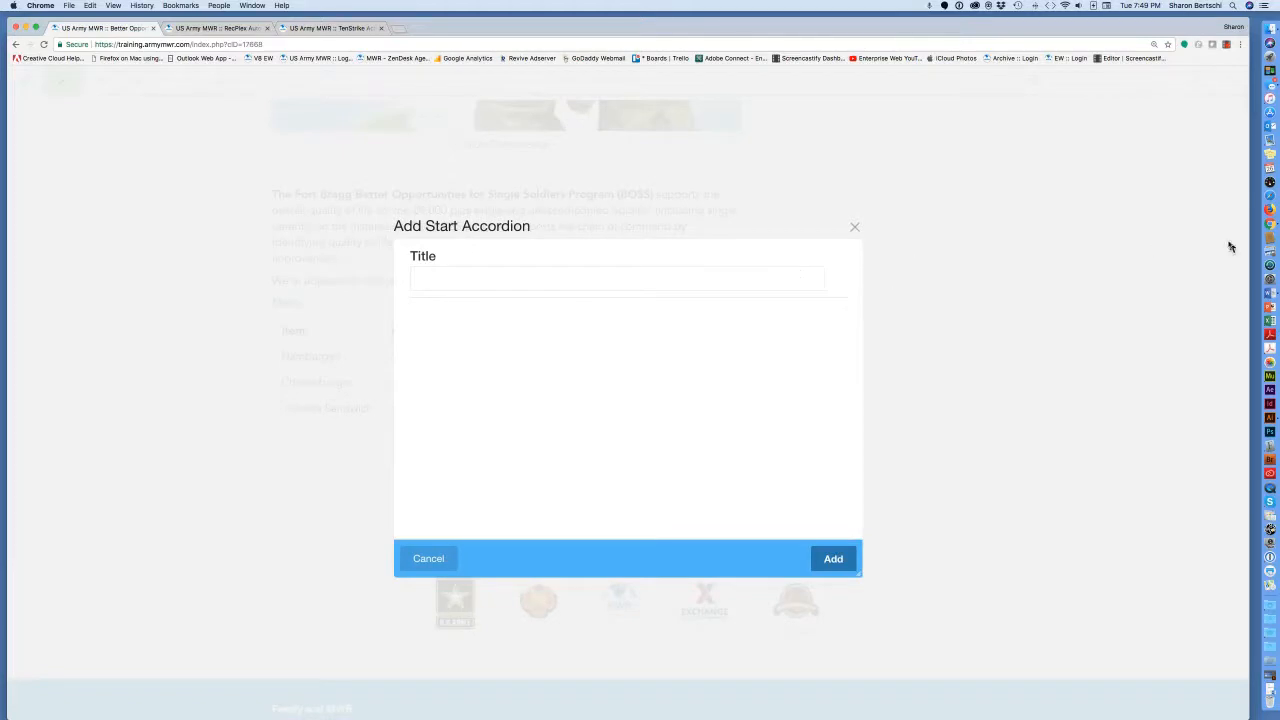
click(1268, 690)
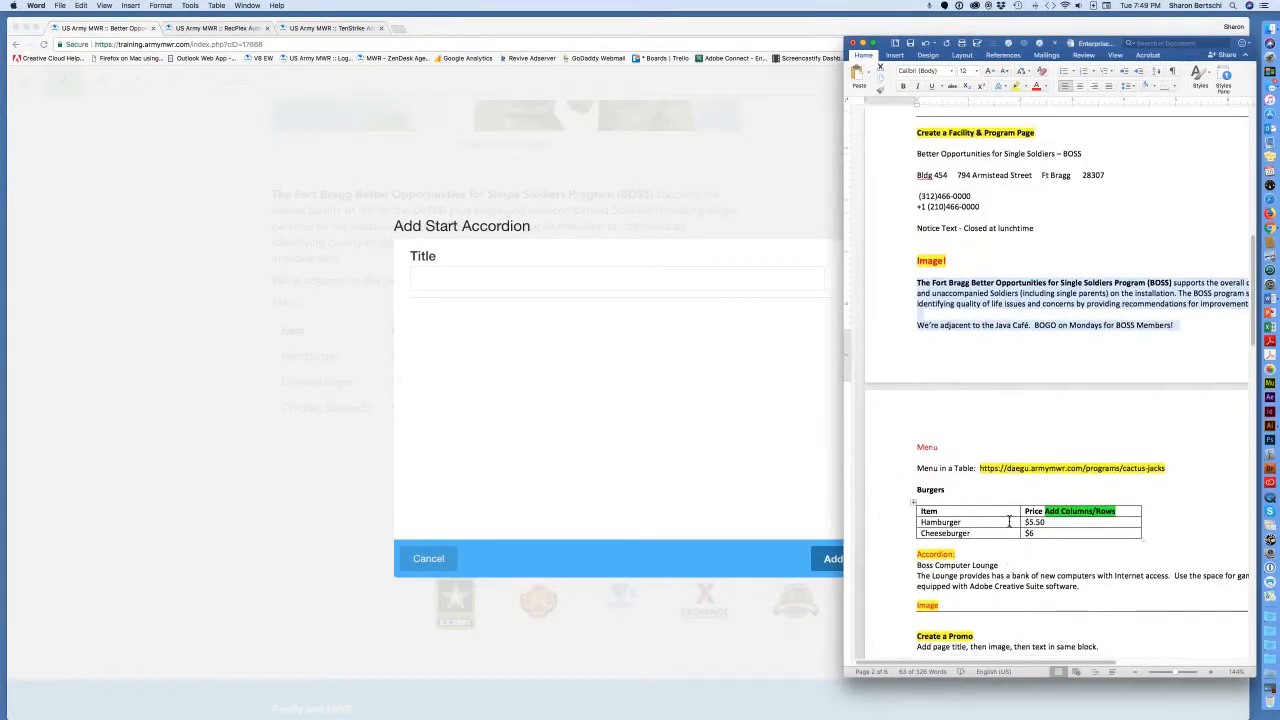
scroll(1009, 521, down, 3)
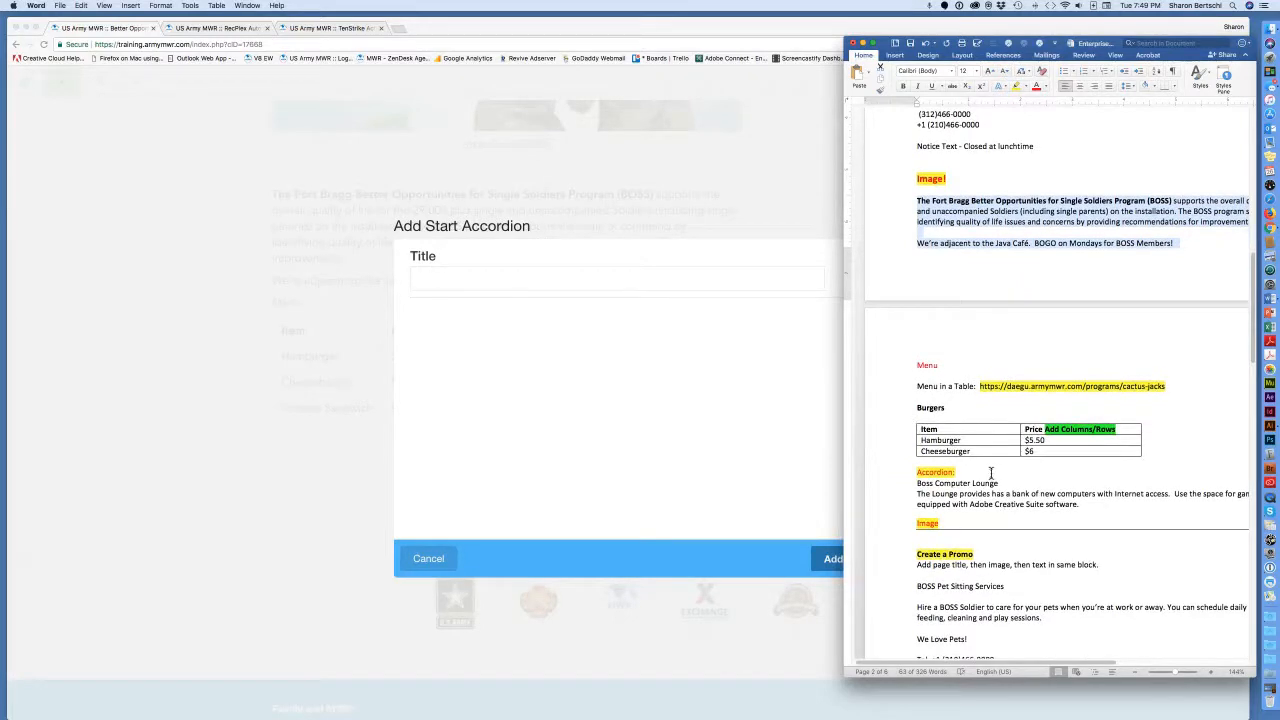
click(990, 473)
drag(996, 483, 915, 491)
key(super+c)
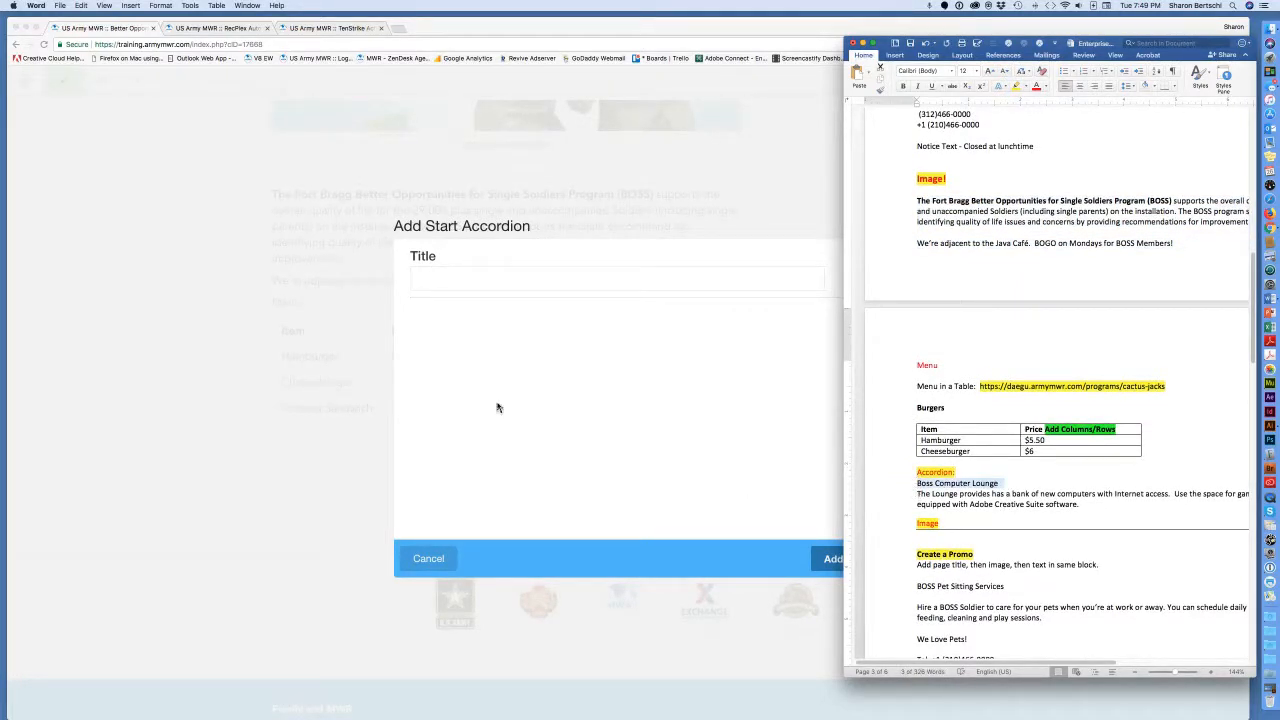
click(468, 283)
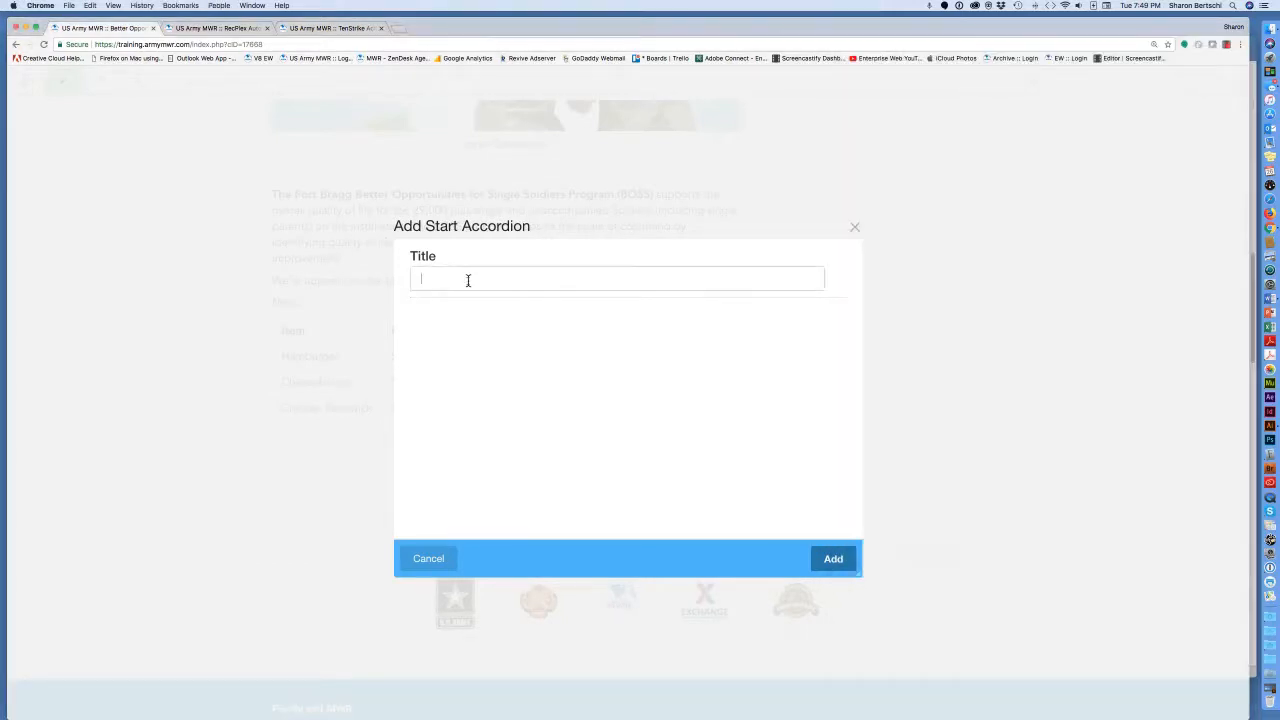
key(super+v)
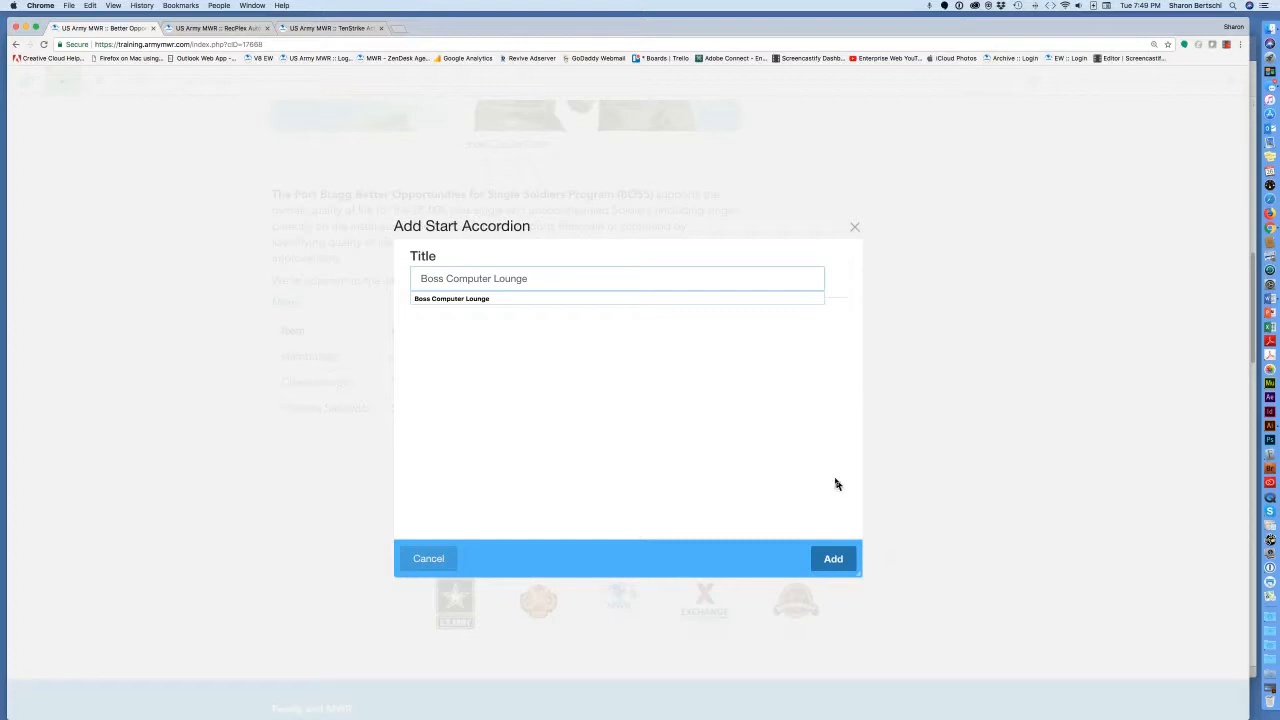
click(834, 558)
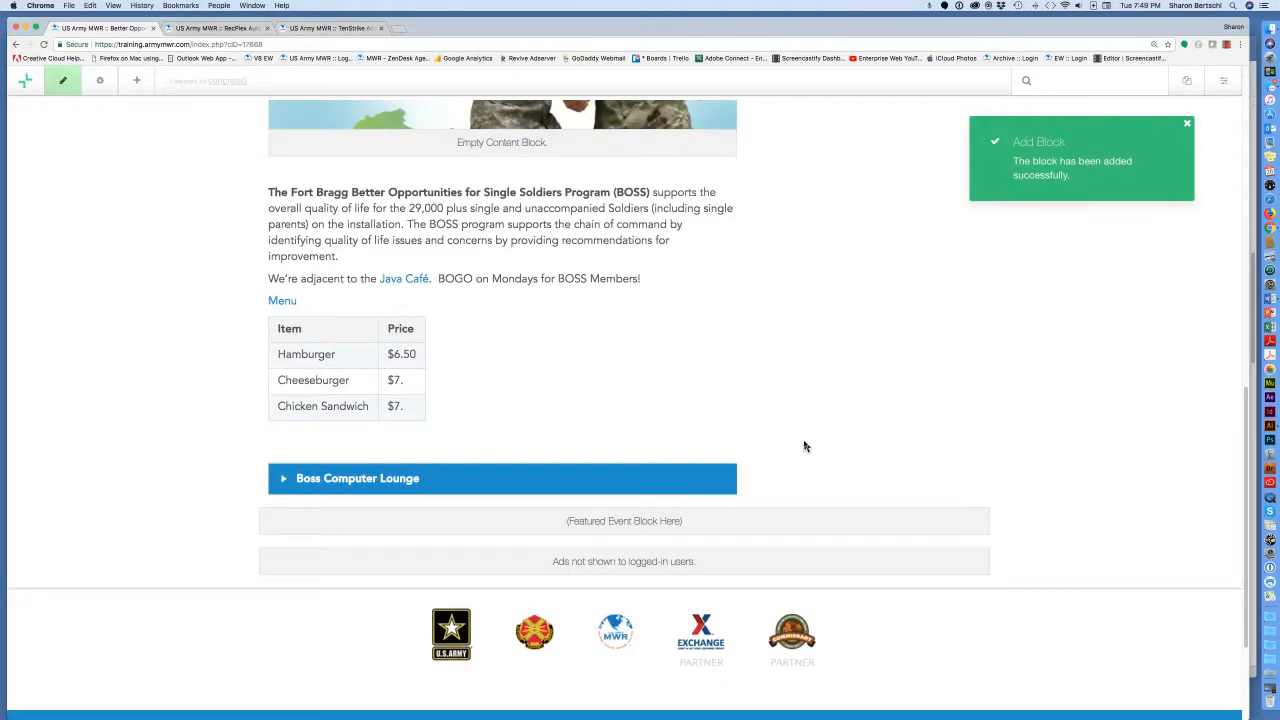
Add a Content block under the accordion and paste the Lounge description paragraph from Word.
scroll(805, 446, down, 1)
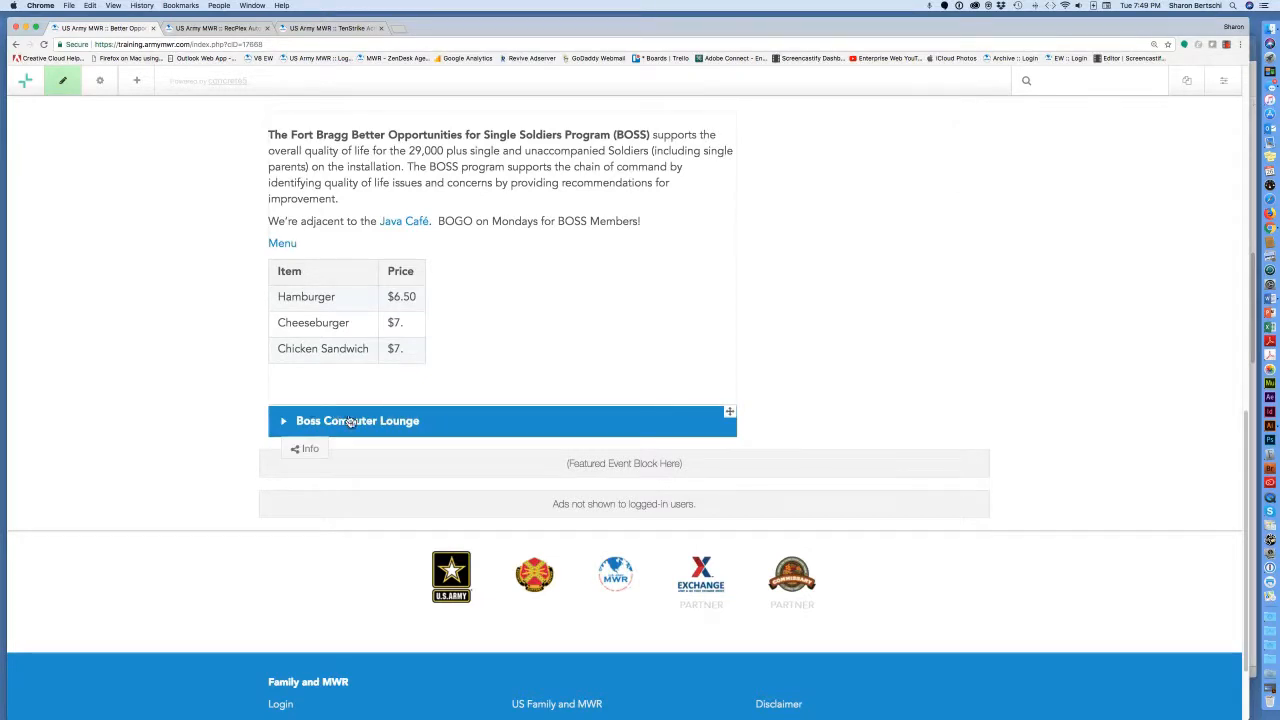
click(139, 85)
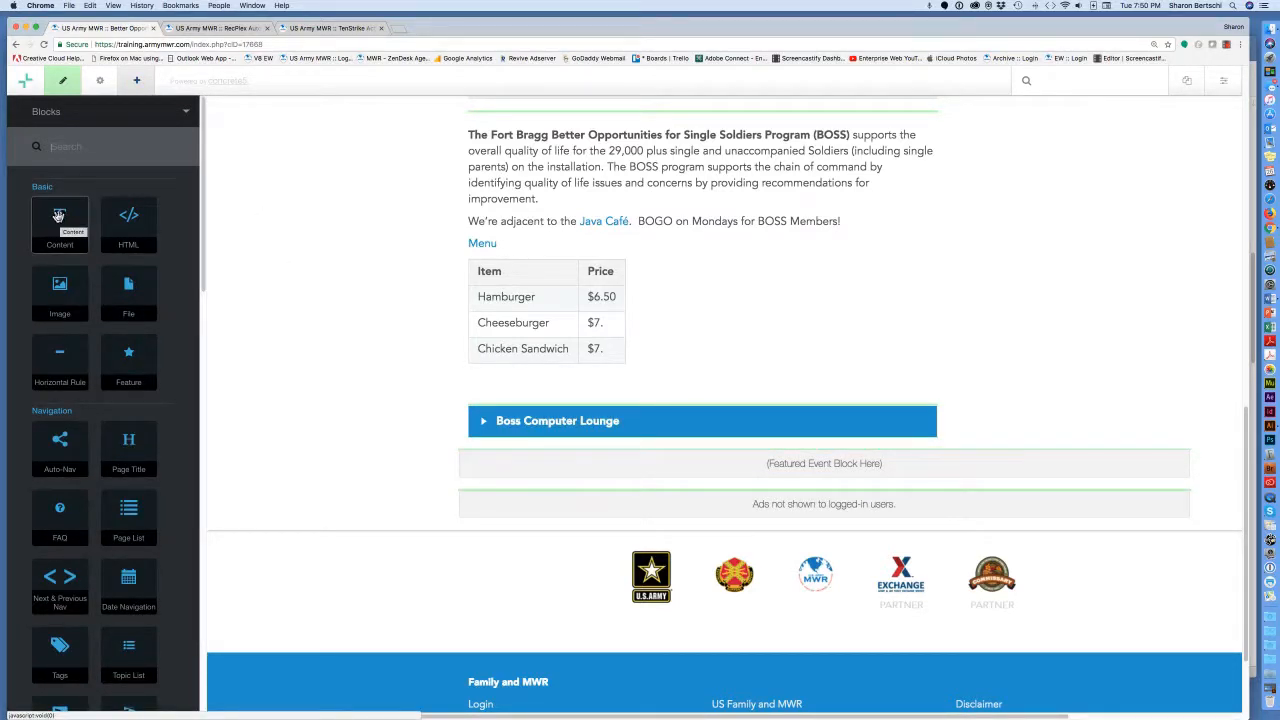
drag(59, 216, 502, 449)
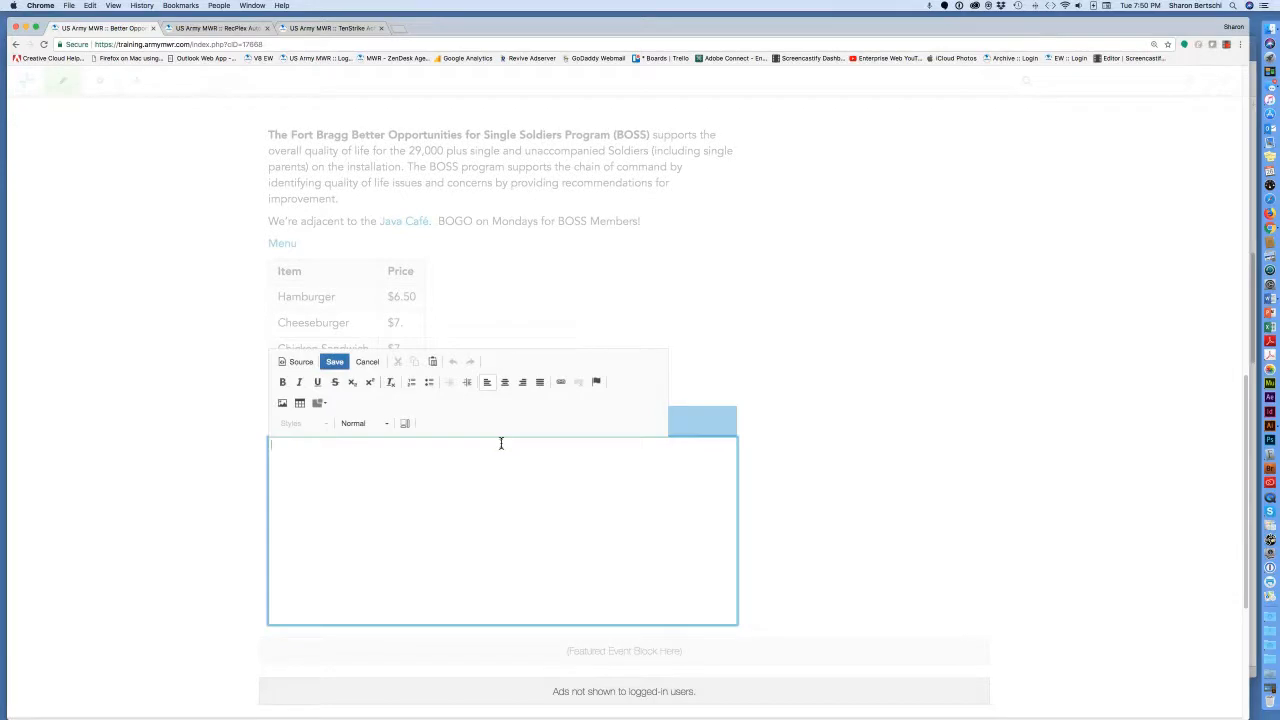
scroll(501, 443, down, 1)
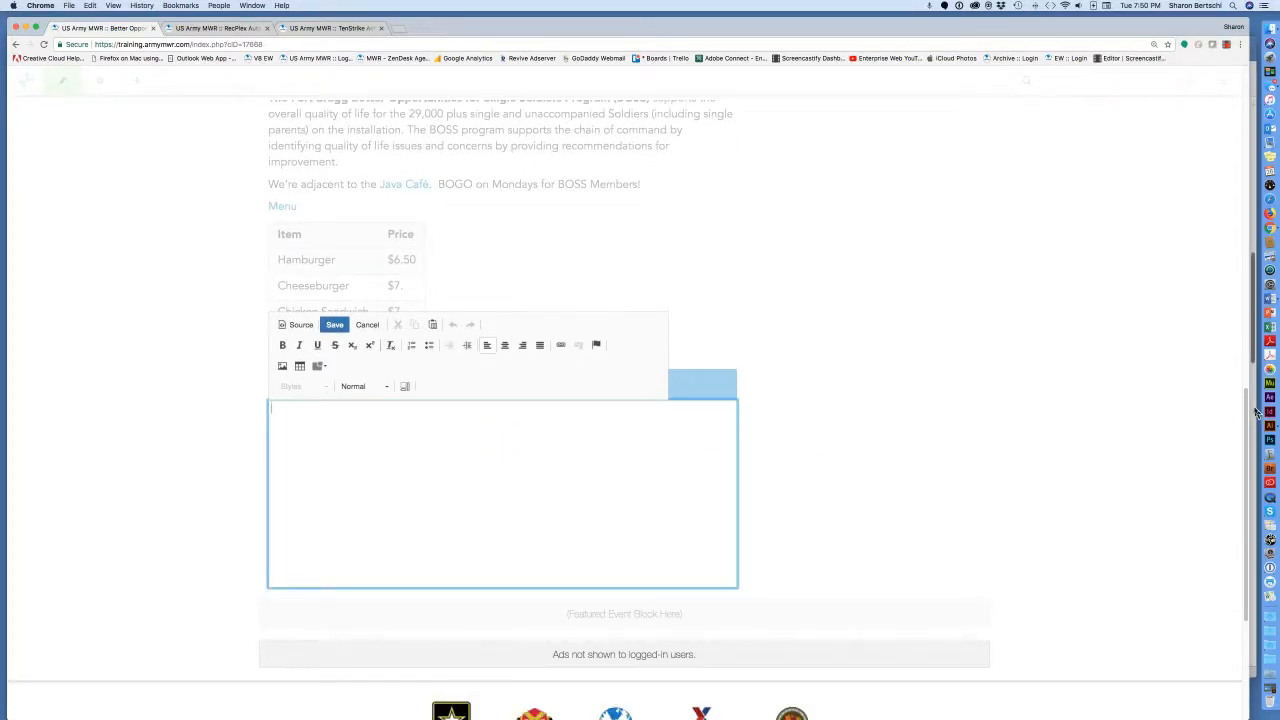
click(1254, 230)
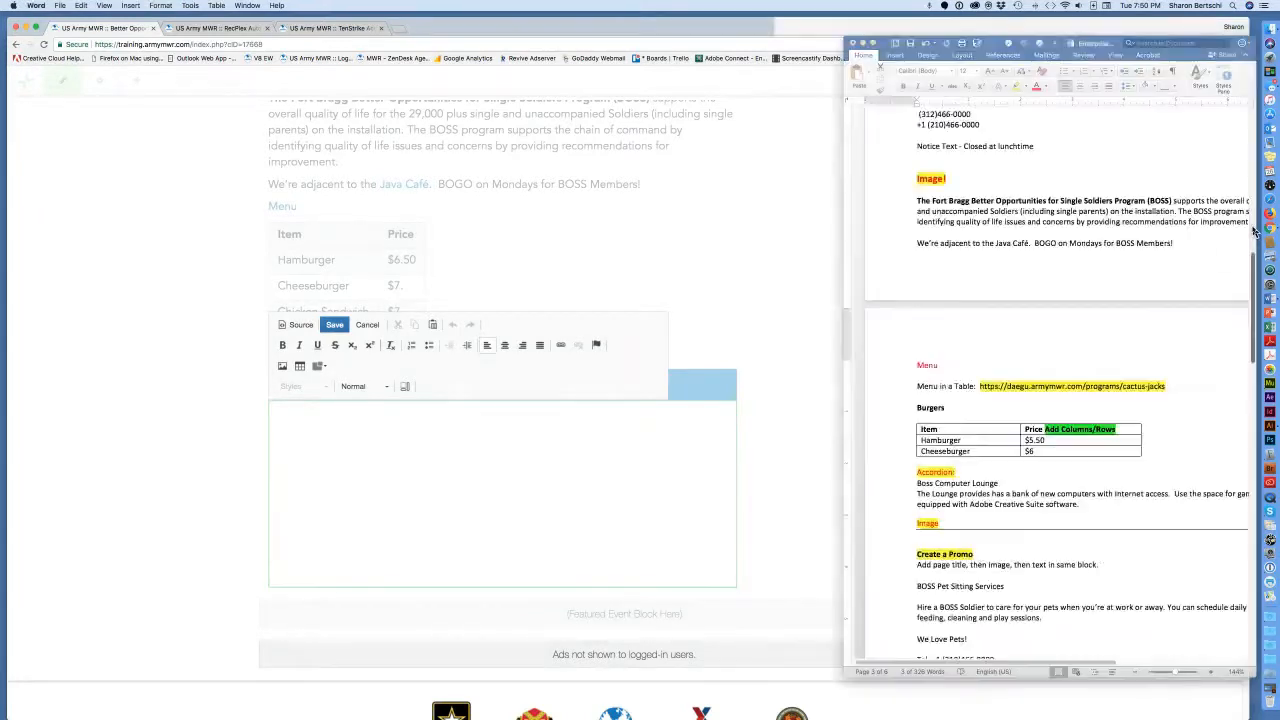
scroll(1071, 409, down, 5)
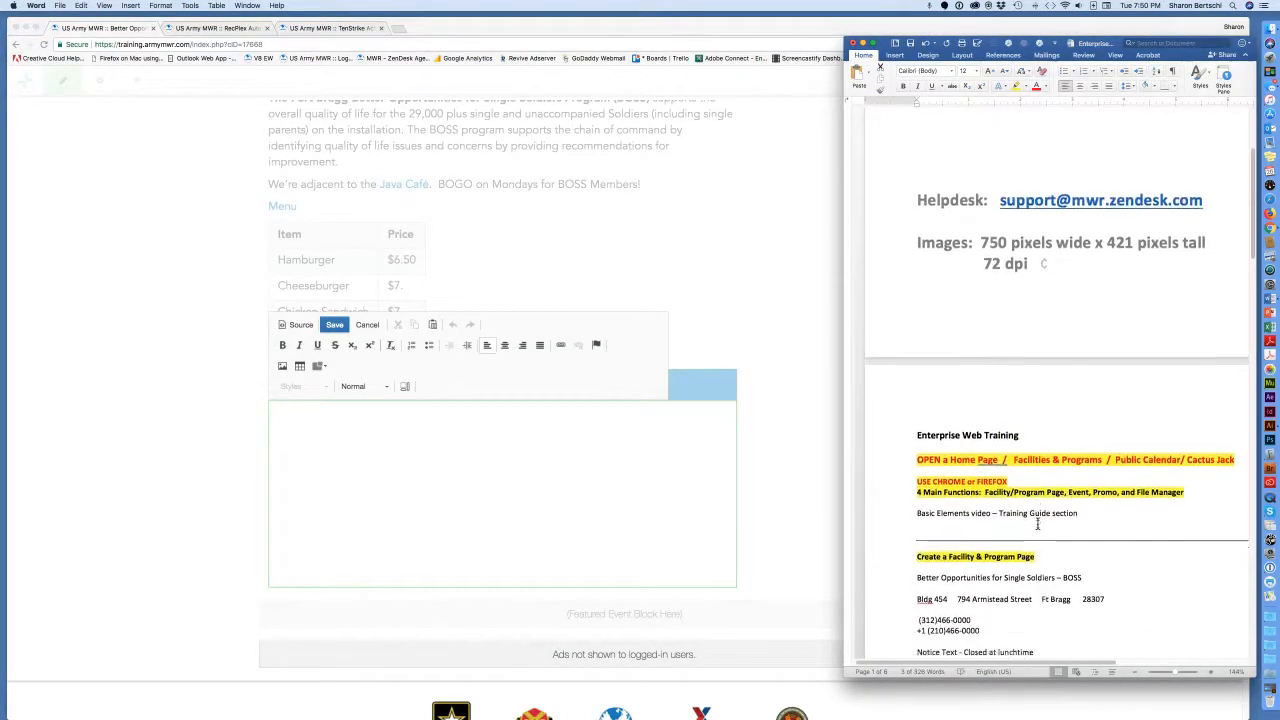
scroll(1037, 524, down, 5)
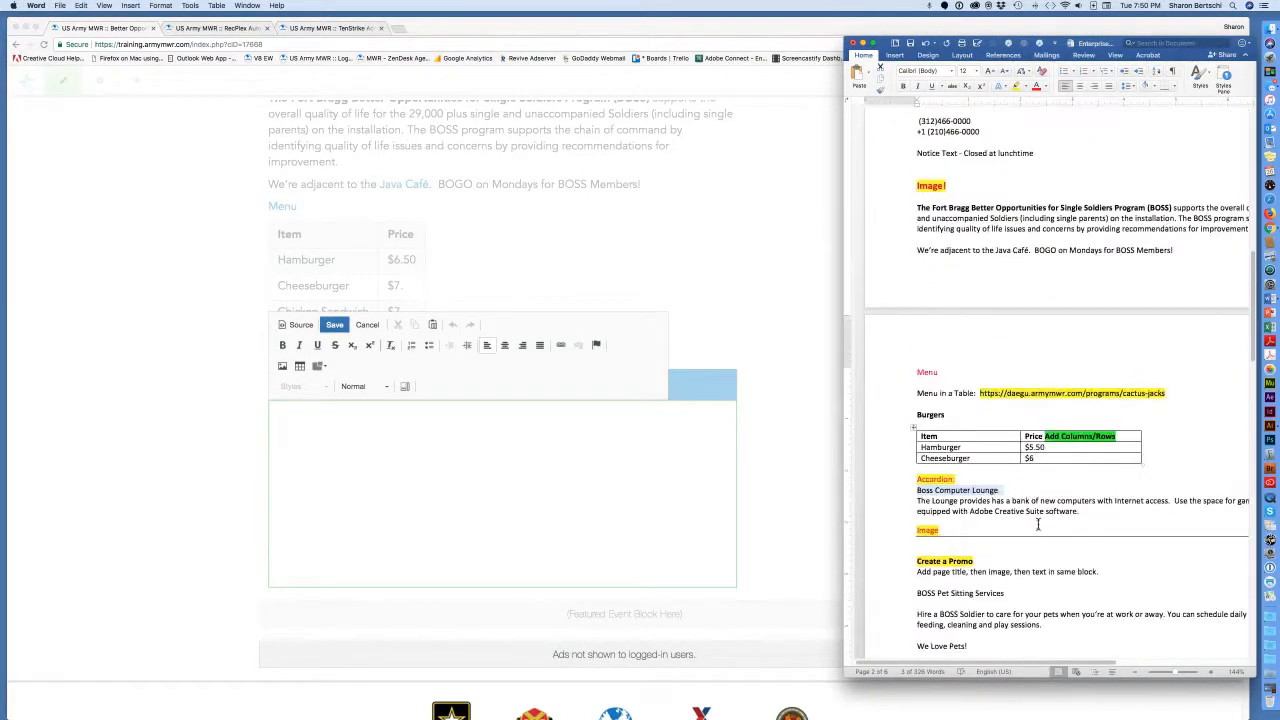
drag(1080, 512, 919, 500)
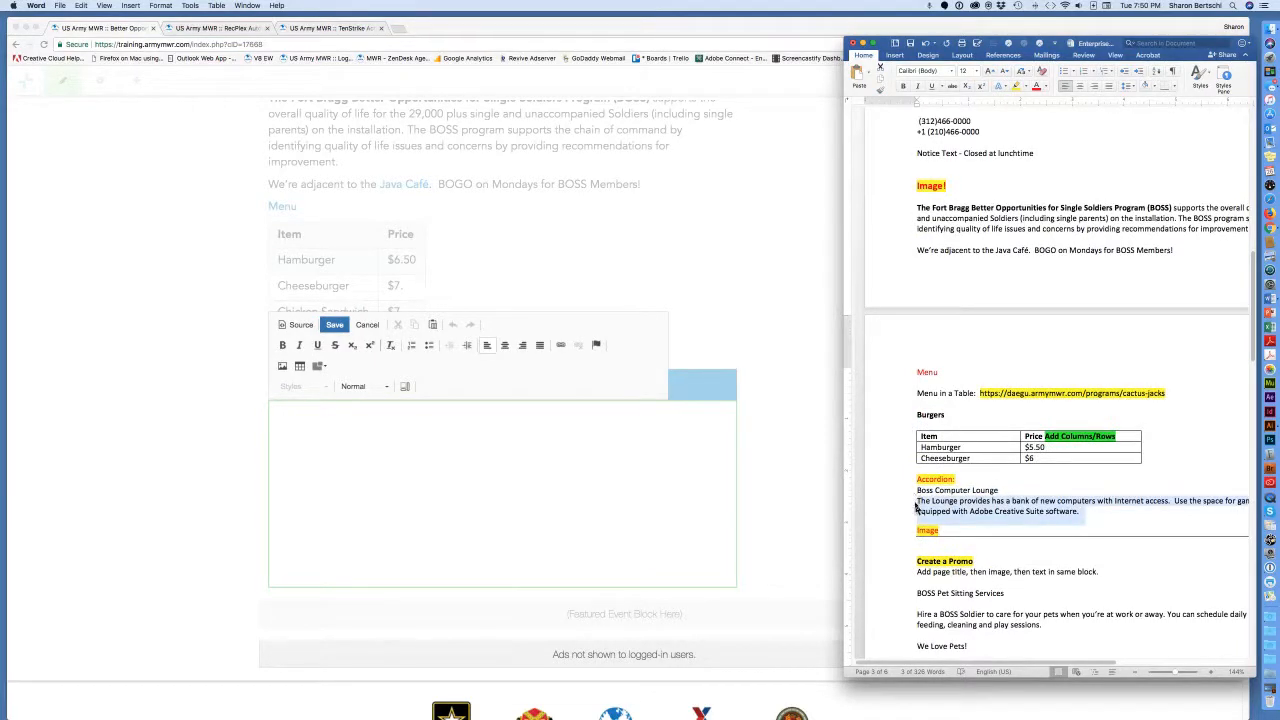
key(super+c)
click(304, 423)
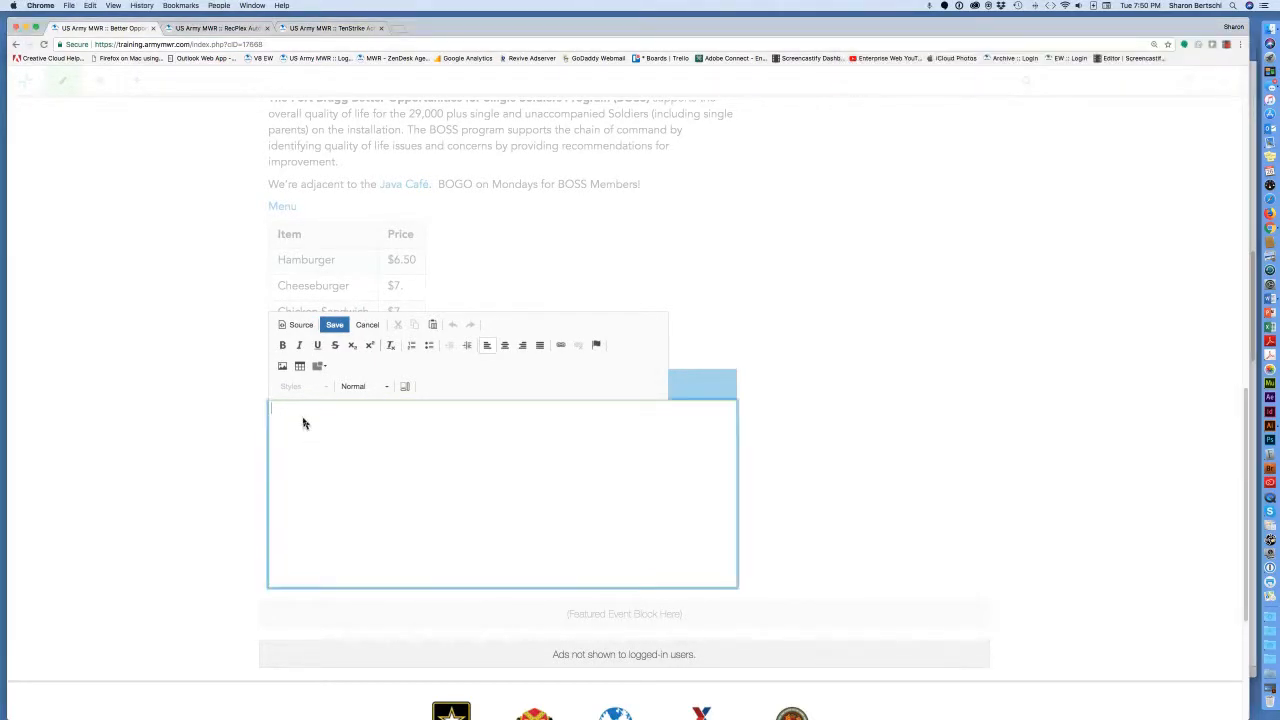
key(super+v)
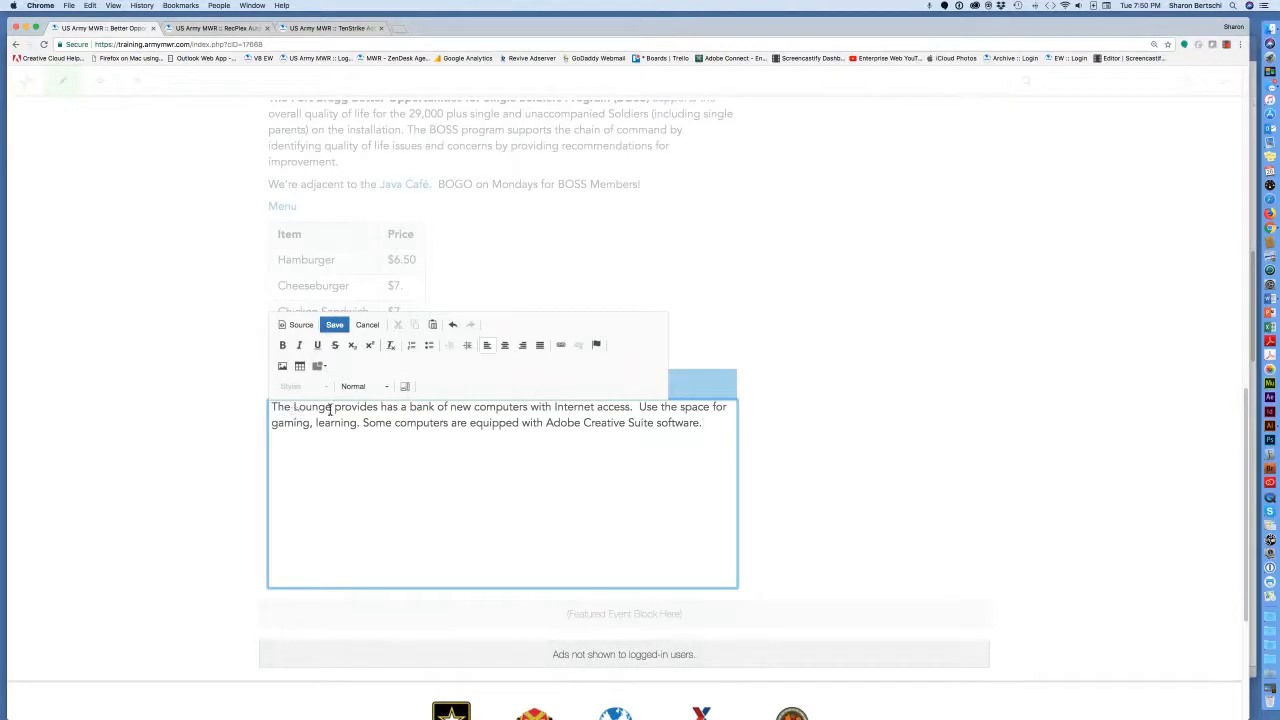
Make the opening words 'The Lounge' bold.
drag(333, 407, 281, 404)
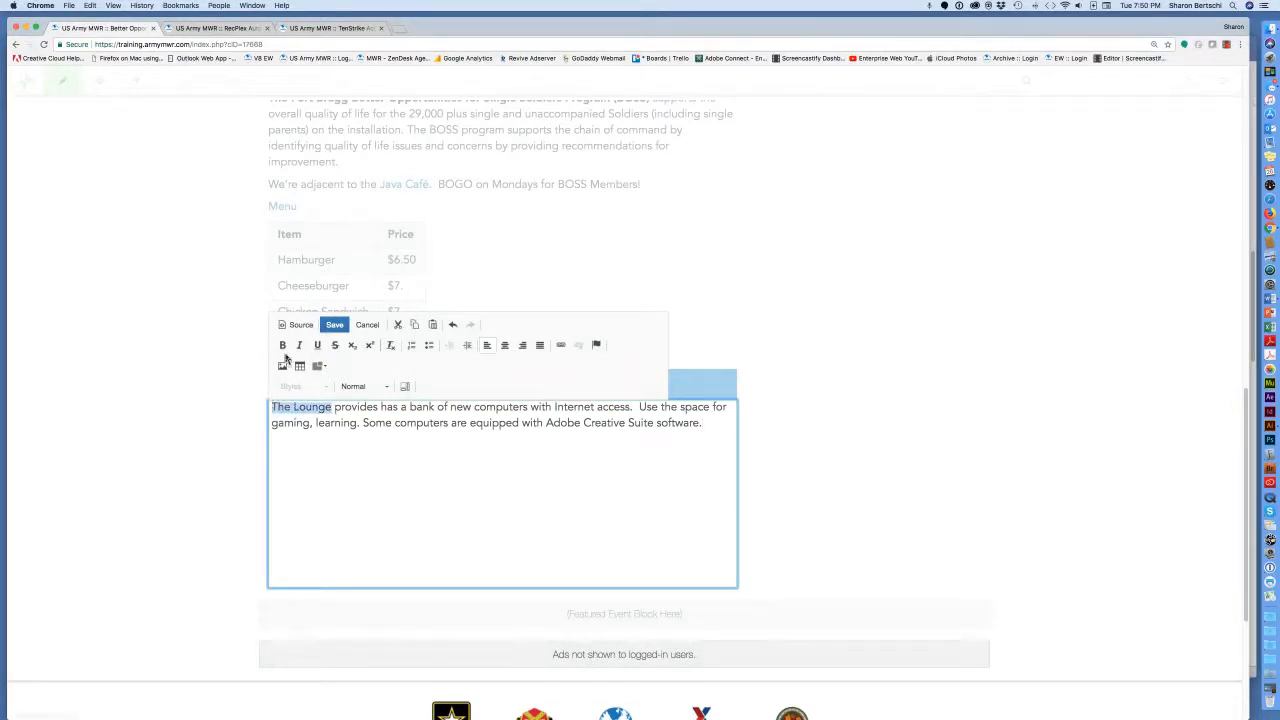
click(282, 345)
click(371, 483)
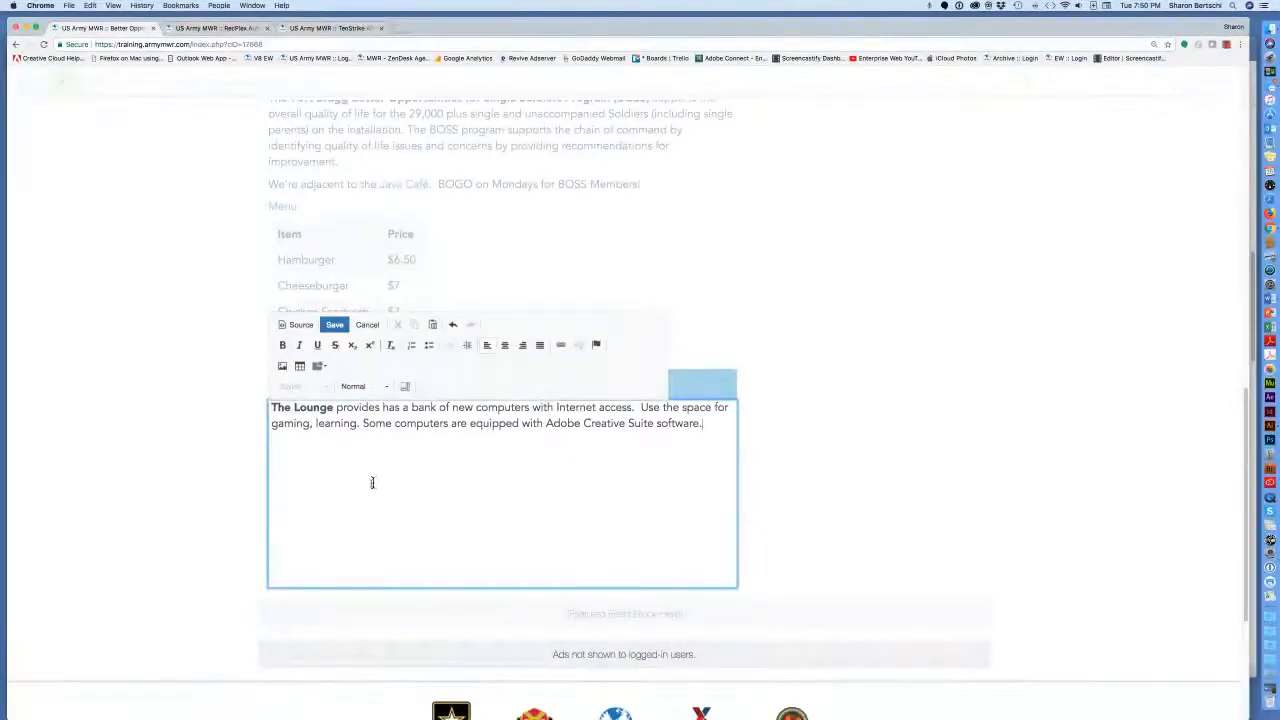
key(super+equal)
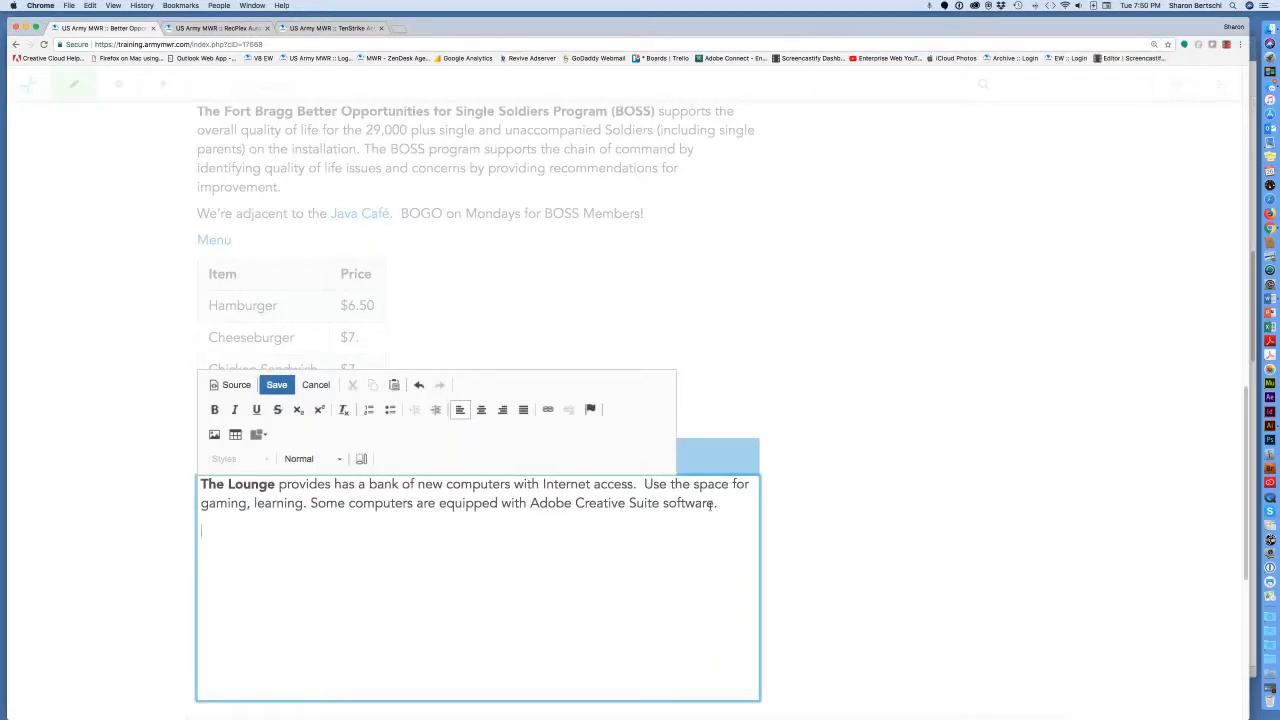
Insert Computer_Lounge.jpg from the site's file manager below the Lounge paragraph.
click(214, 437)
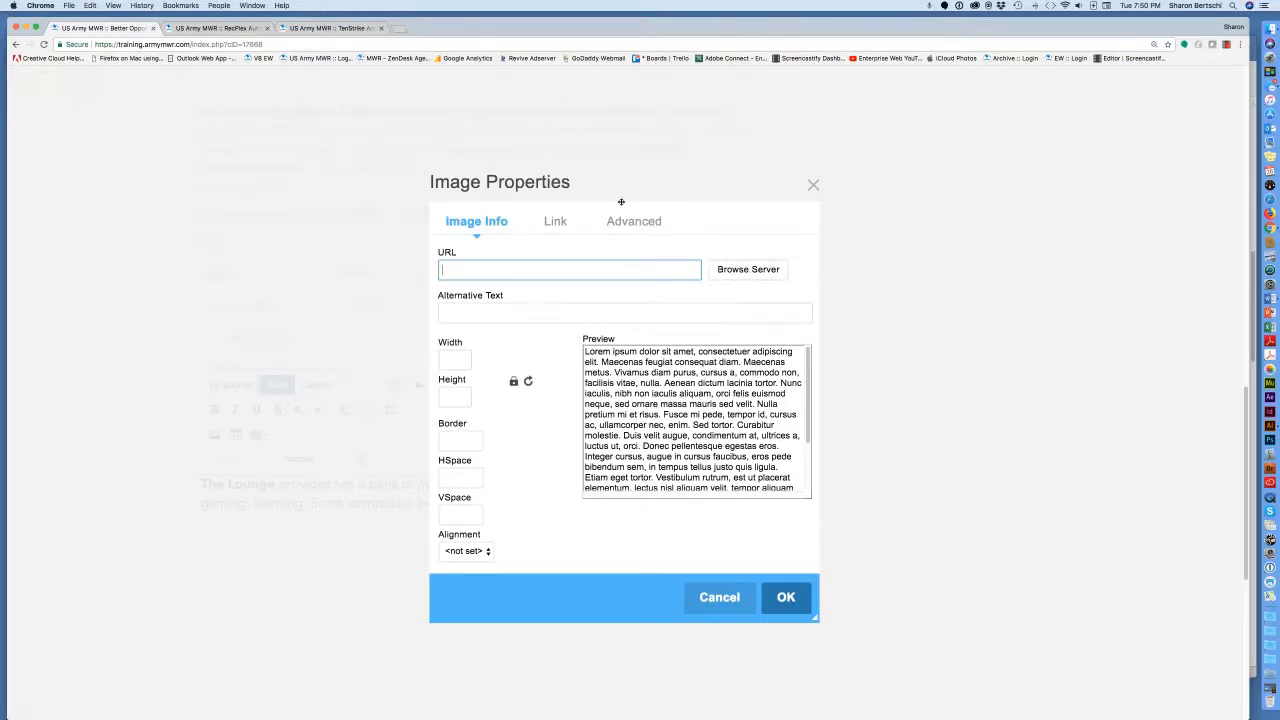
click(737, 273)
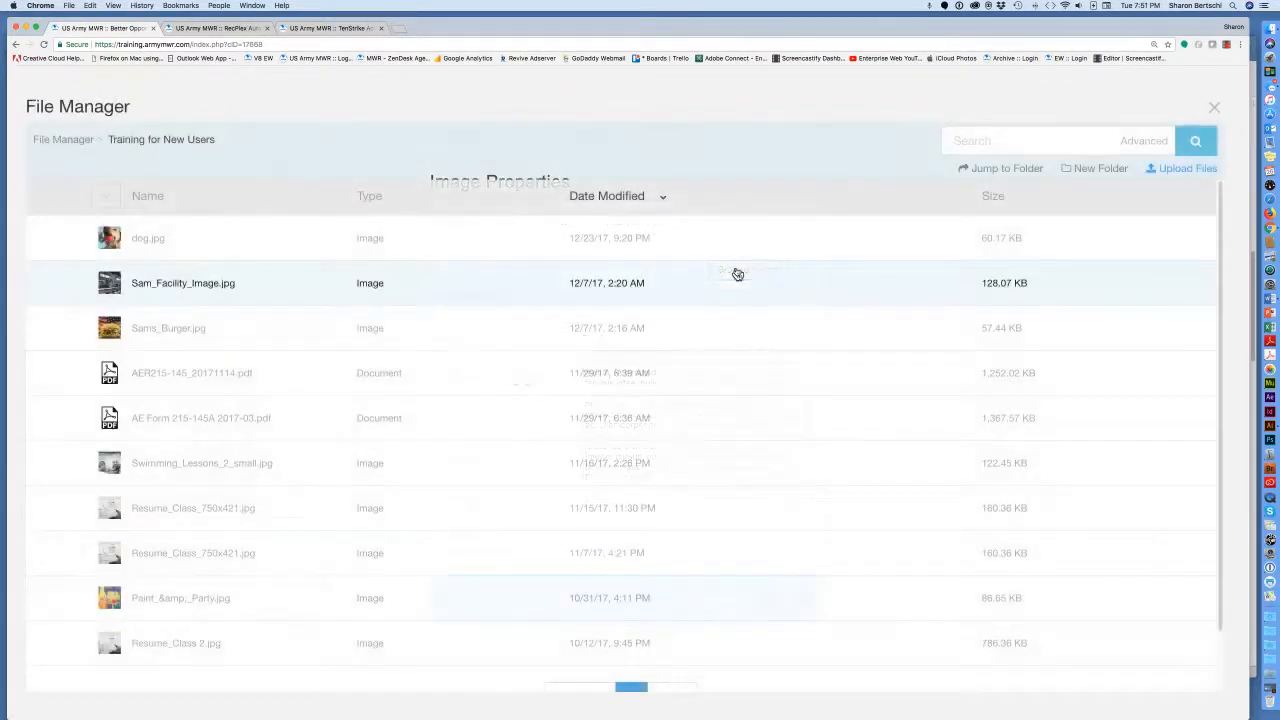
scroll(574, 532, down, 2)
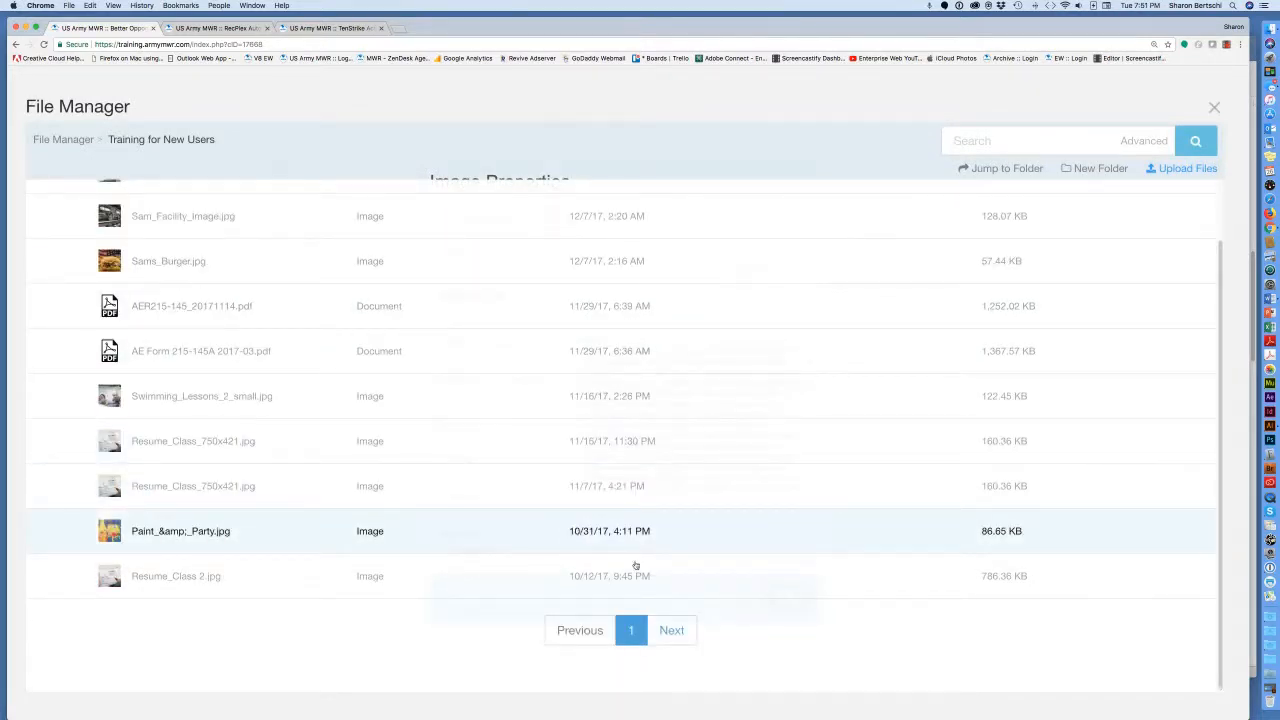
click(671, 631)
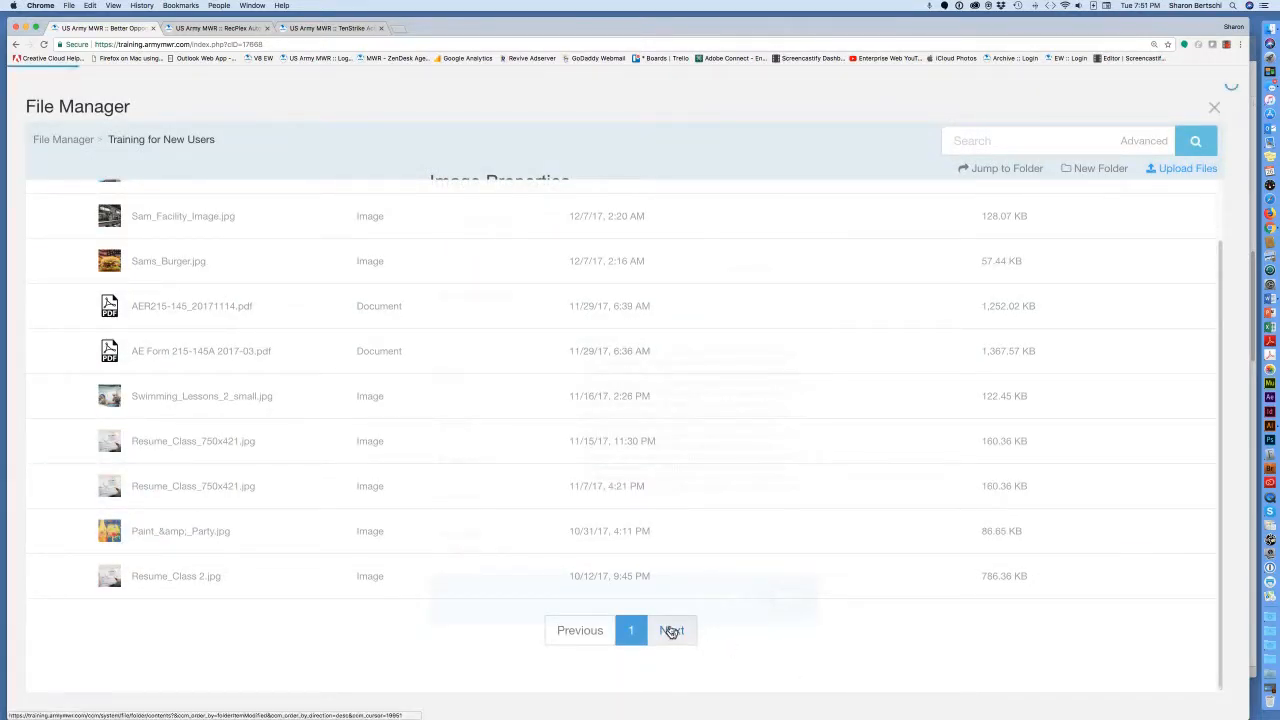
scroll(679, 640, down, 2)
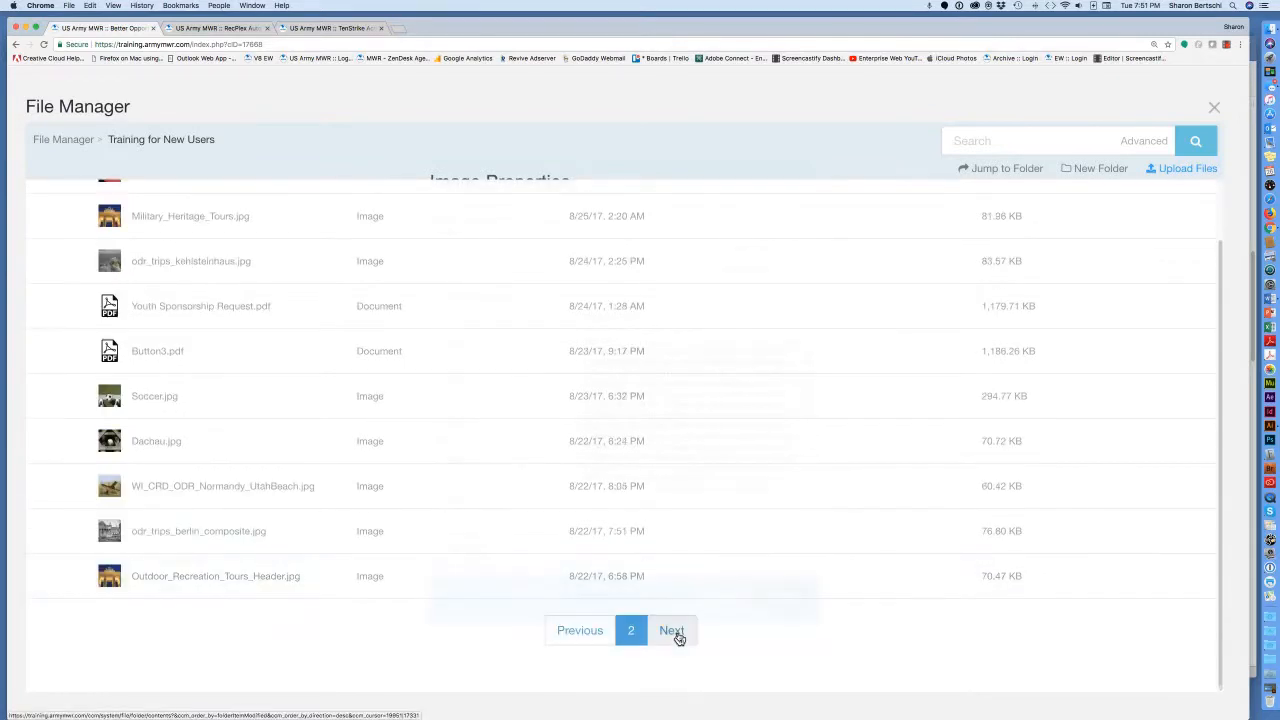
click(677, 632)
scroll(672, 572, down, 1)
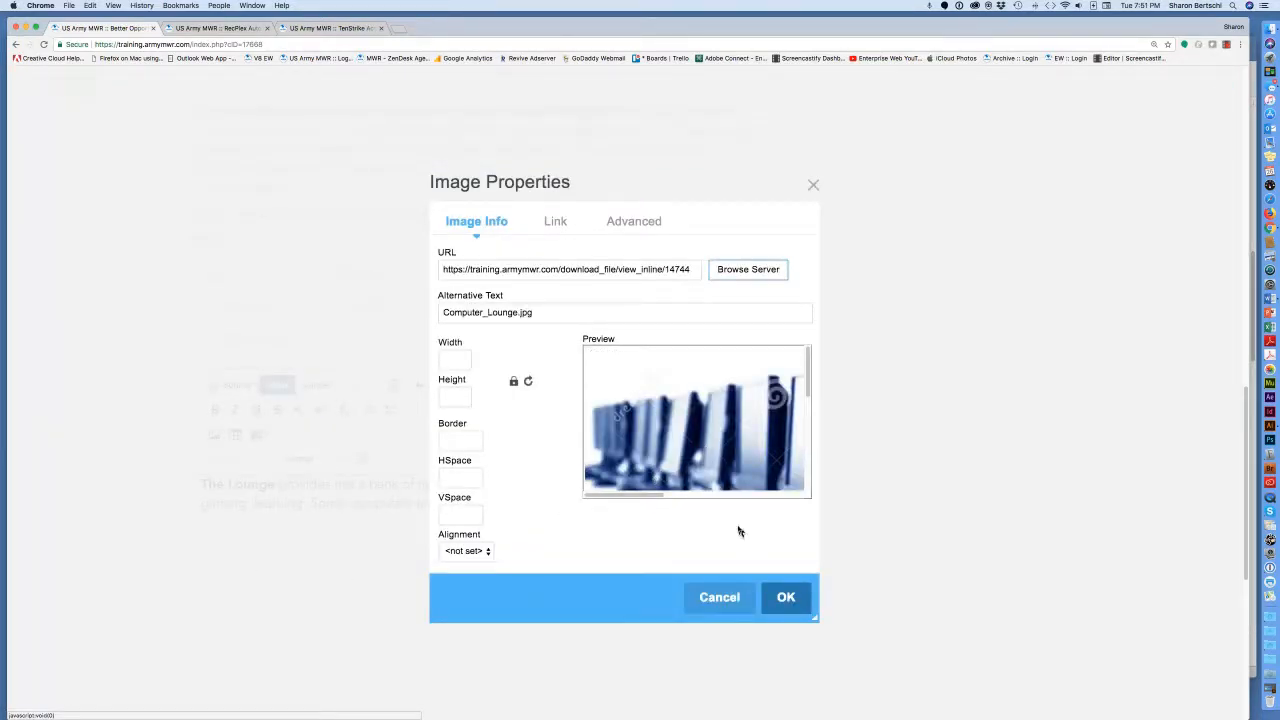
click(786, 599)
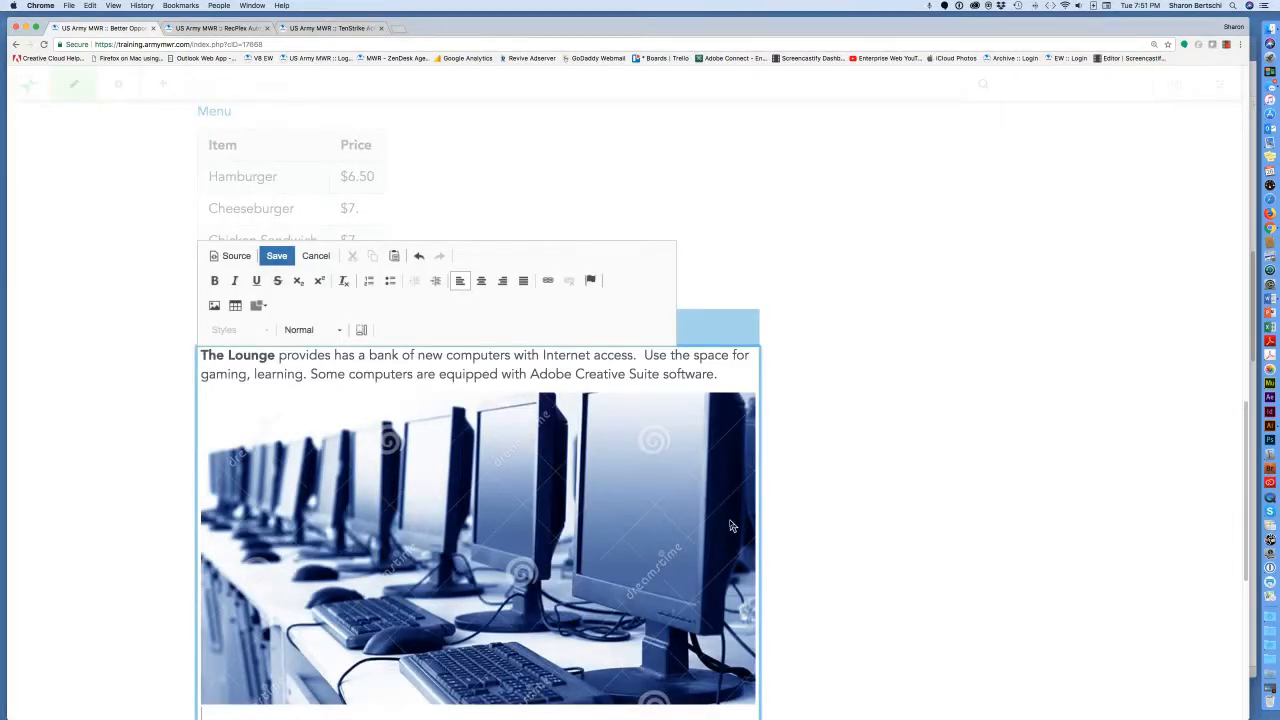
Save the Lounge text and image block, then publish the BOSS page live.
scroll(731, 525, down, 2)
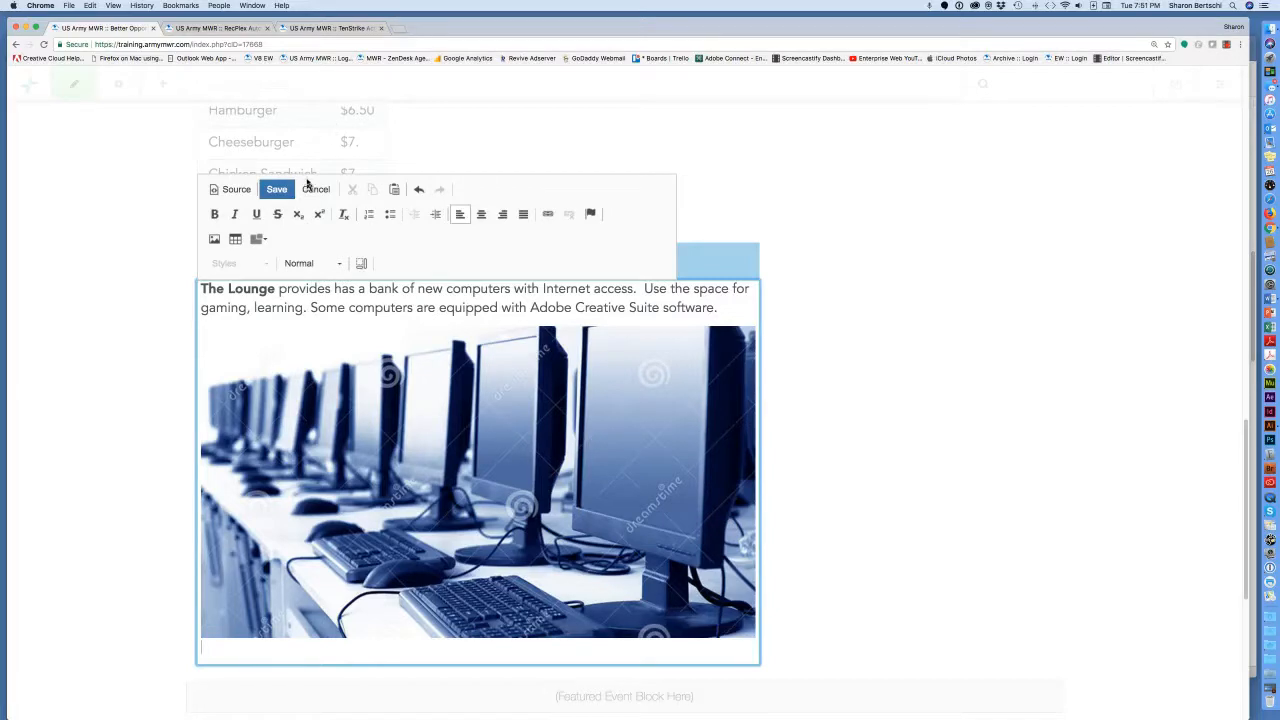
click(276, 189)
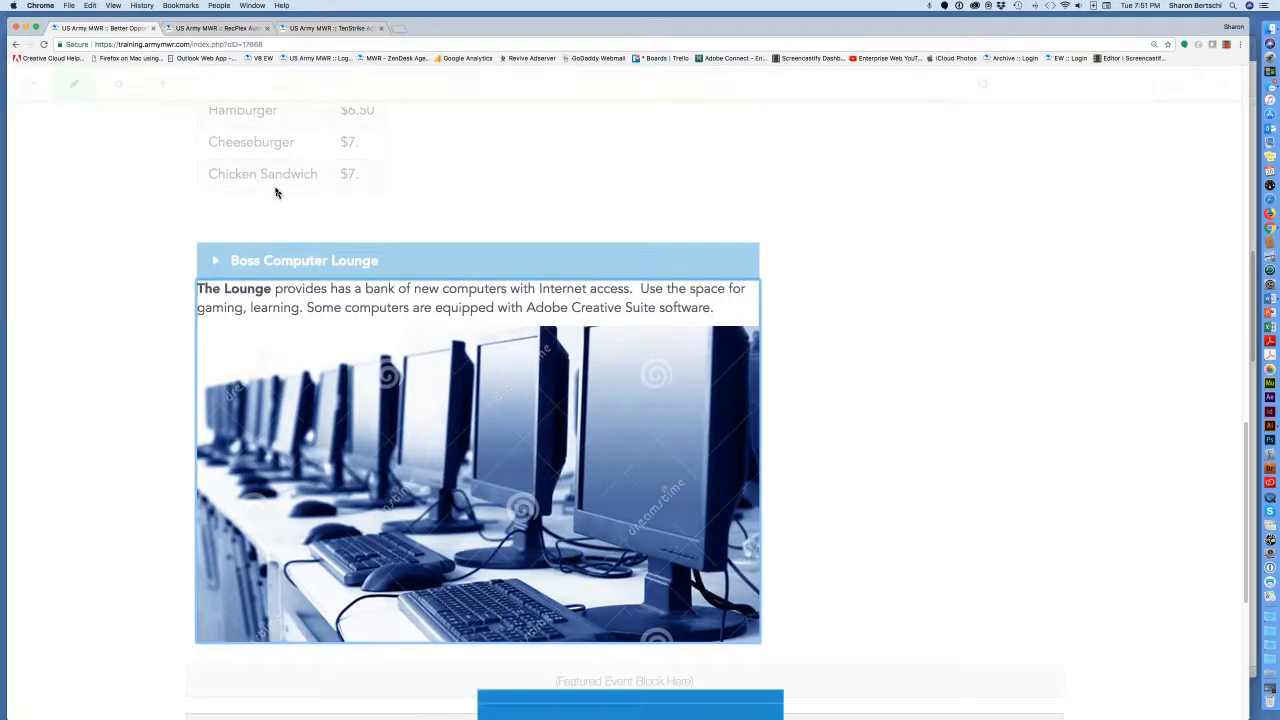
scroll(488, 342, up, 2)
scroll(488, 342, up, 3)
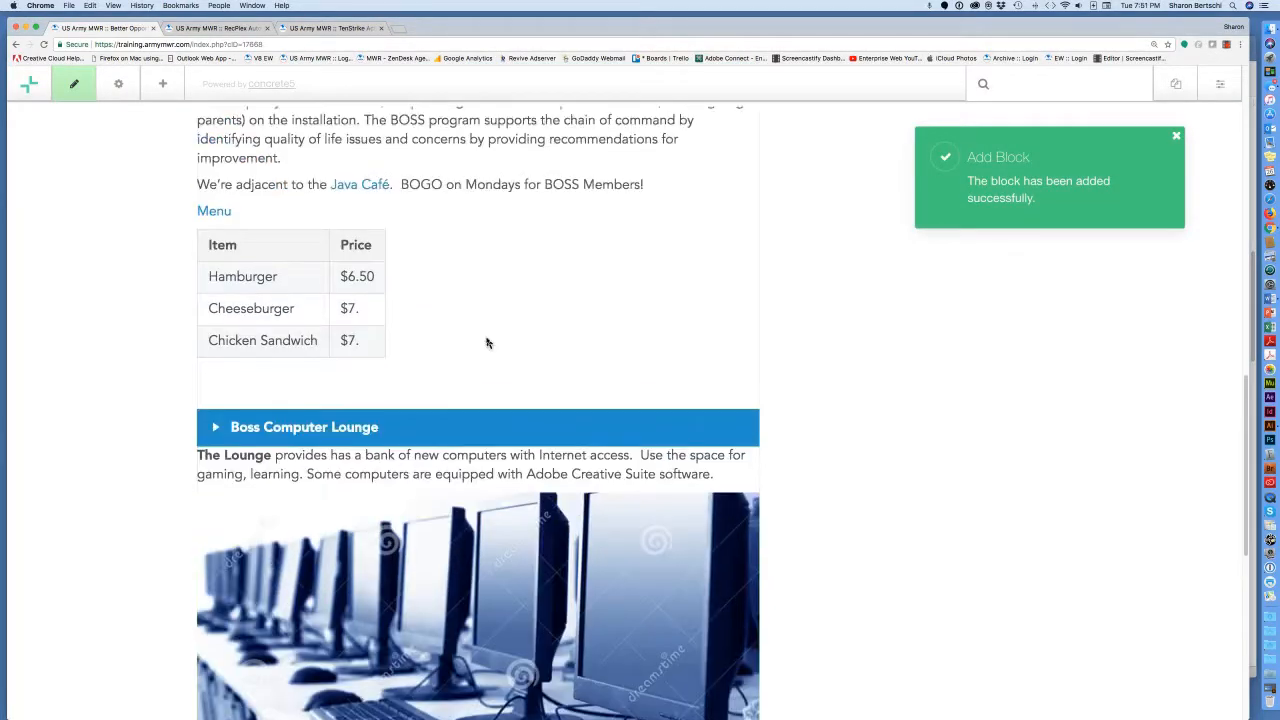
click(74, 88)
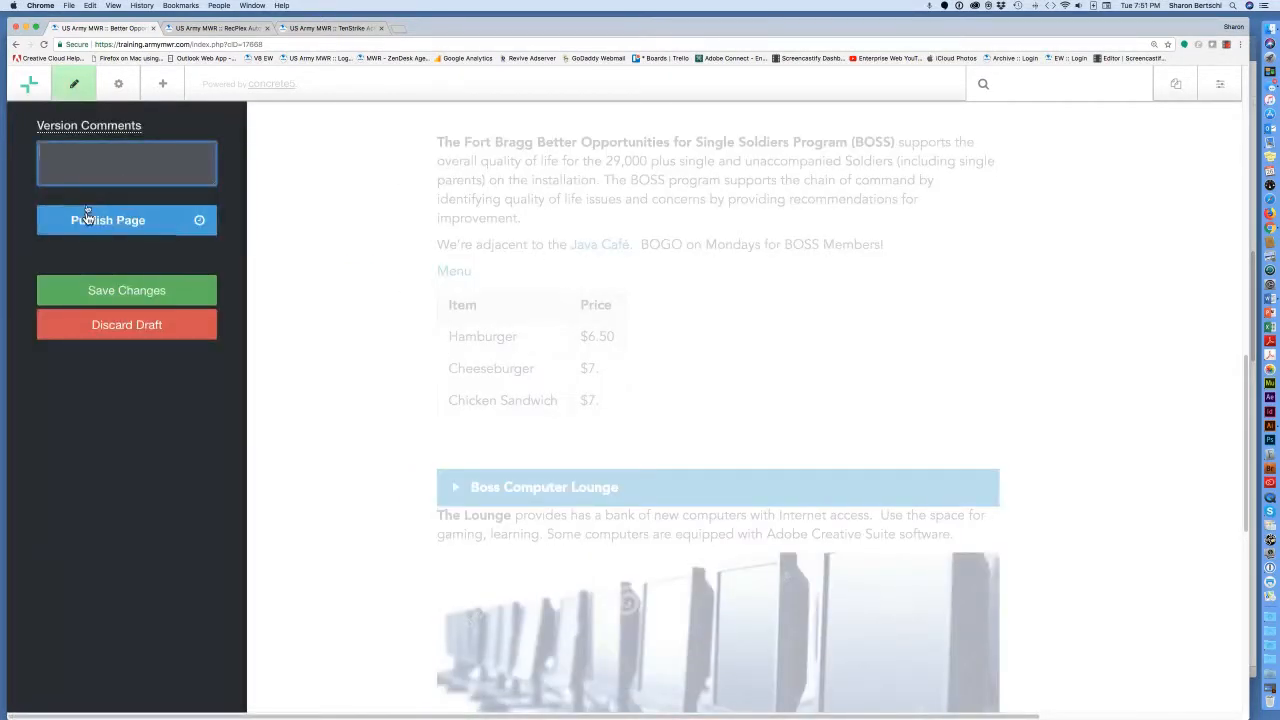
click(108, 220)
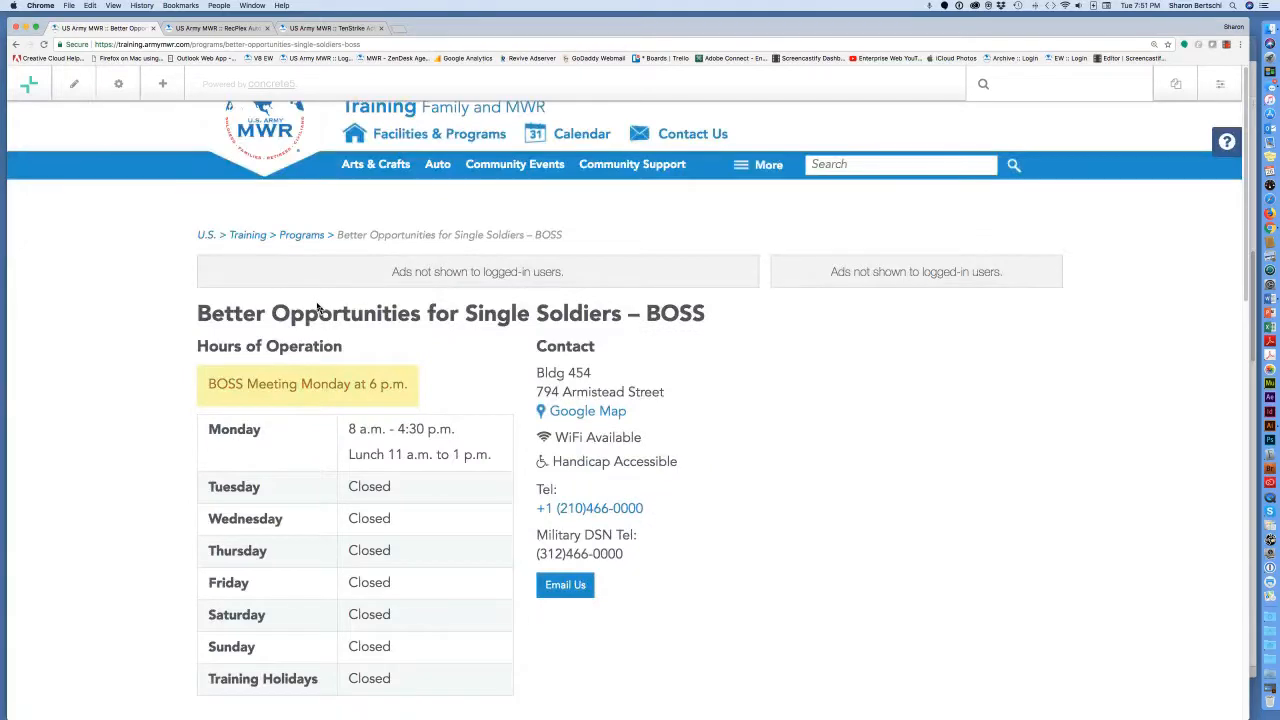
Zoom out and expand the Boss Computer Lounge accordion to reveal its text and image.
key(super+minus)
key(super+minus)
key(super+minus)
key(super+minus)
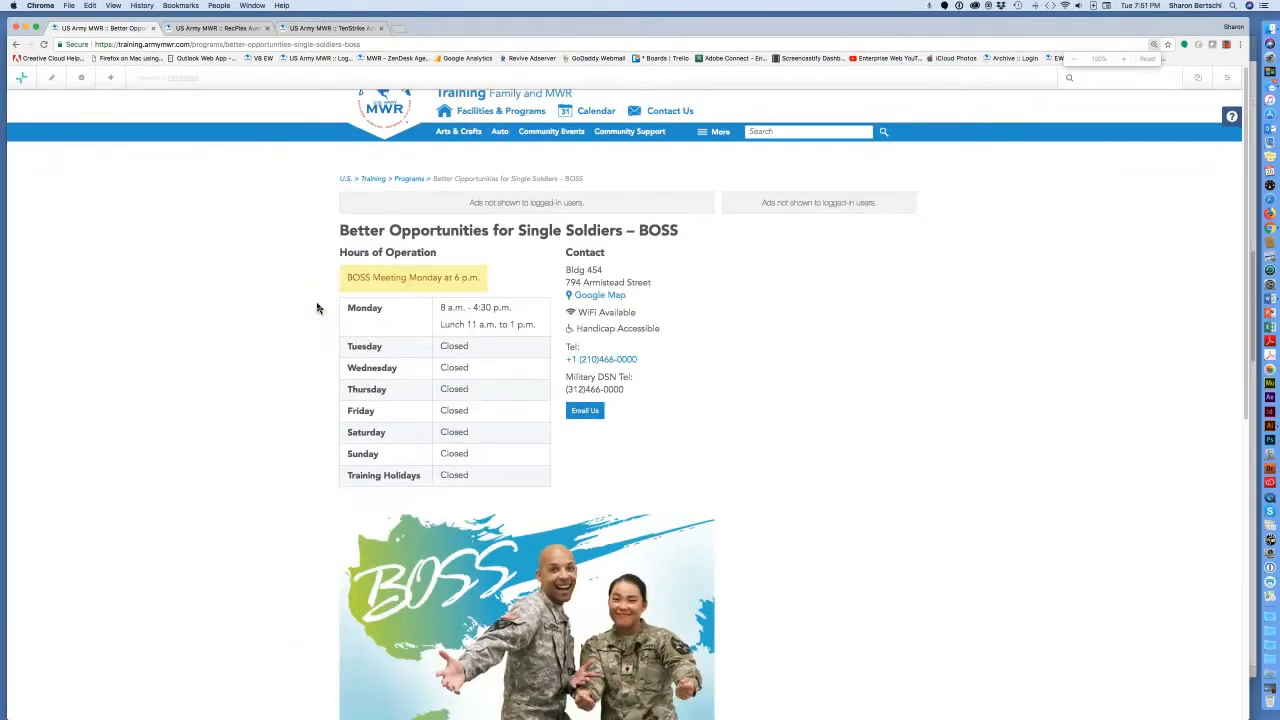
scroll(471, 368, down, 3)
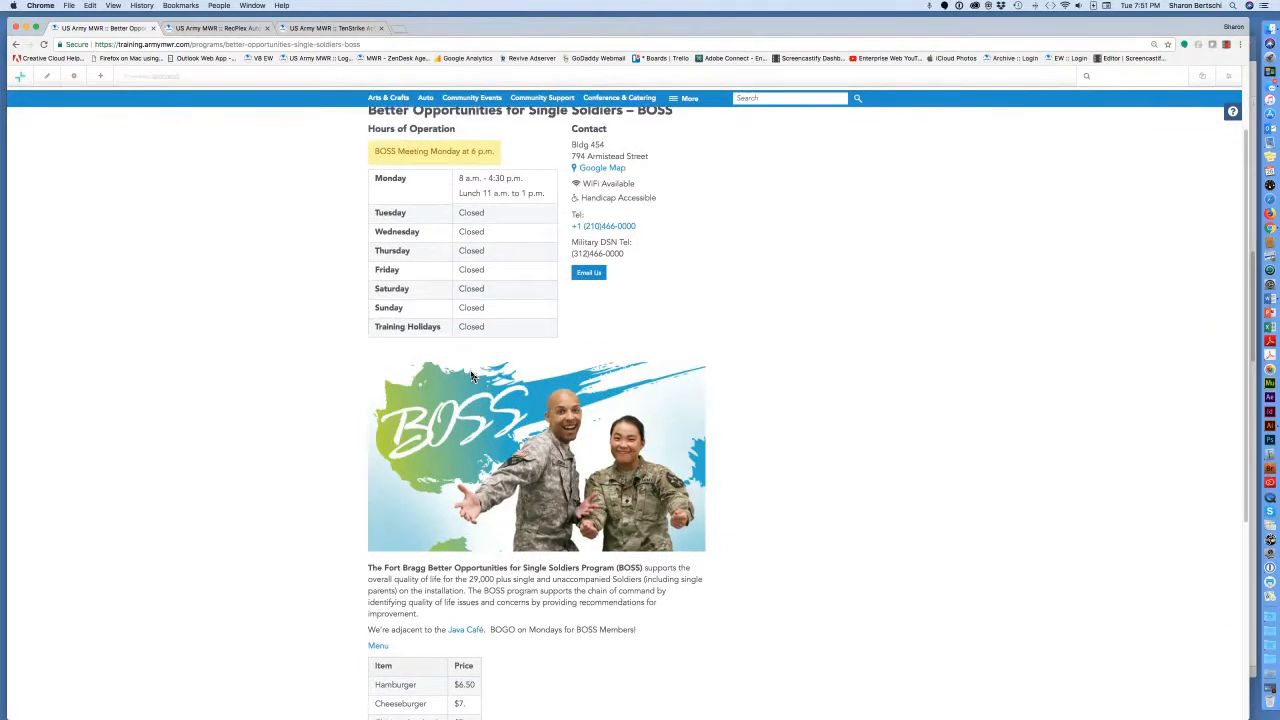
scroll(471, 376, down, 1)
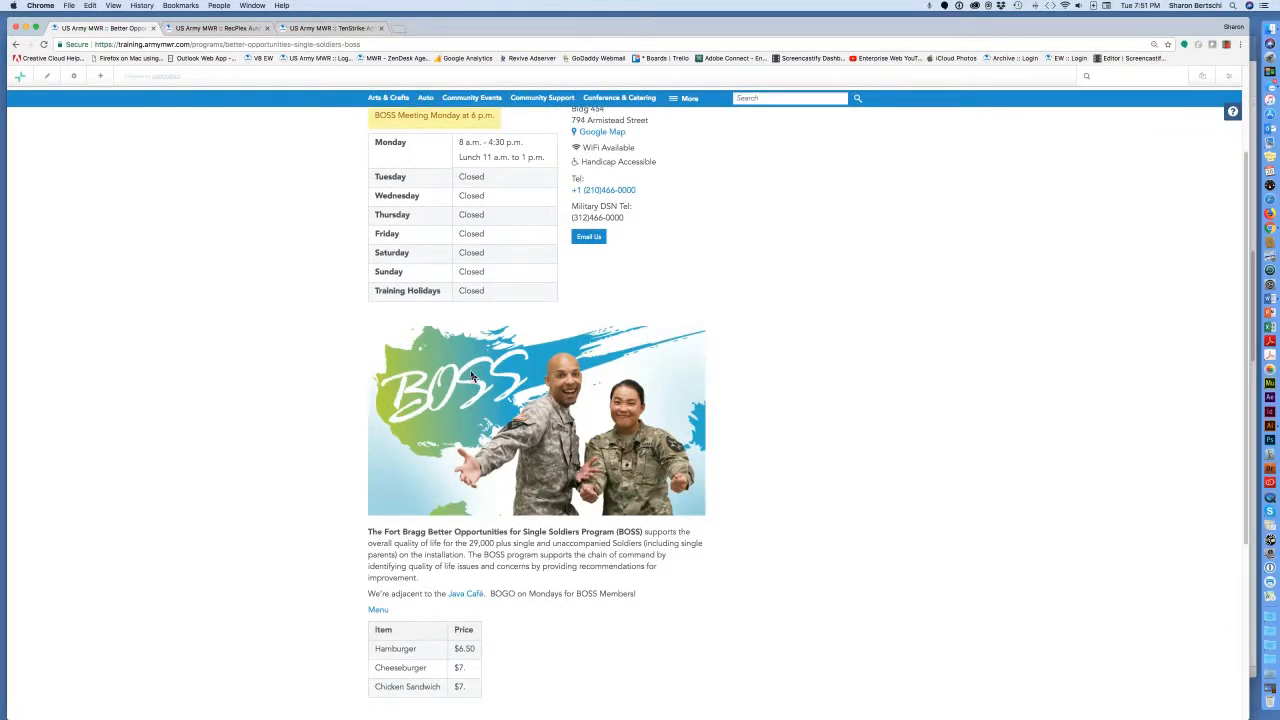
scroll(471, 376, down, 5)
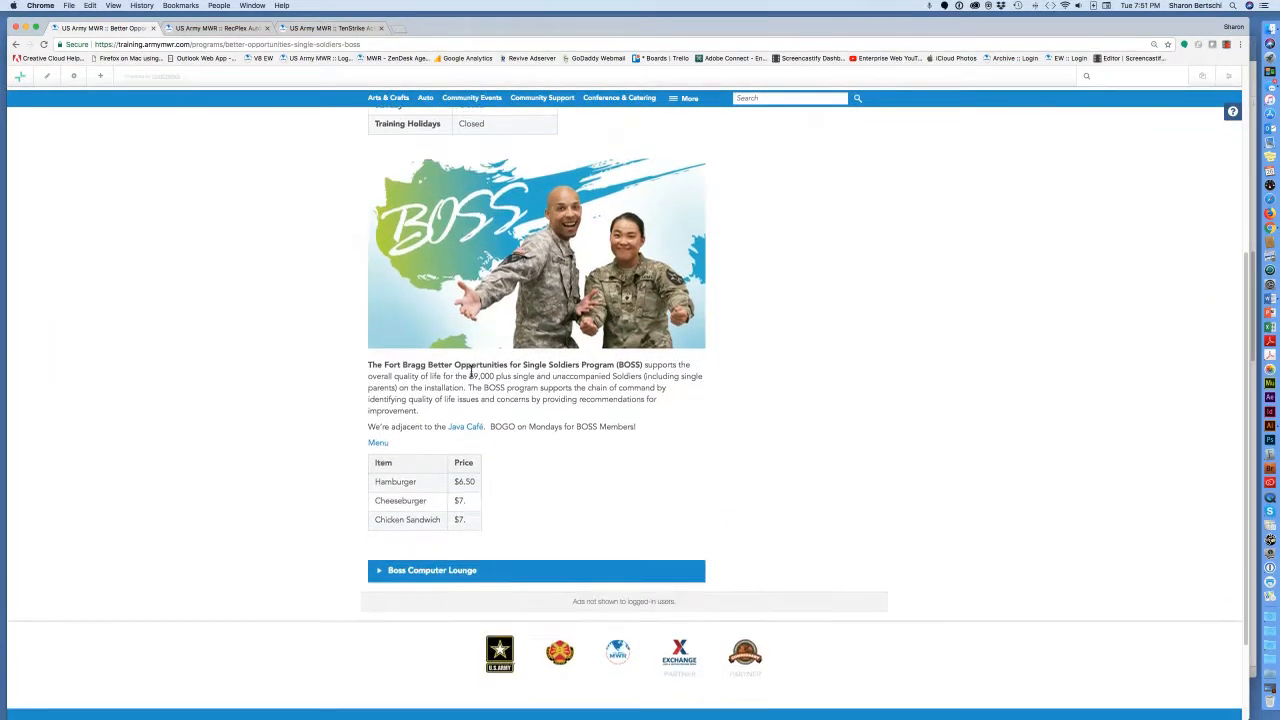
scroll(471, 372, down, 3)
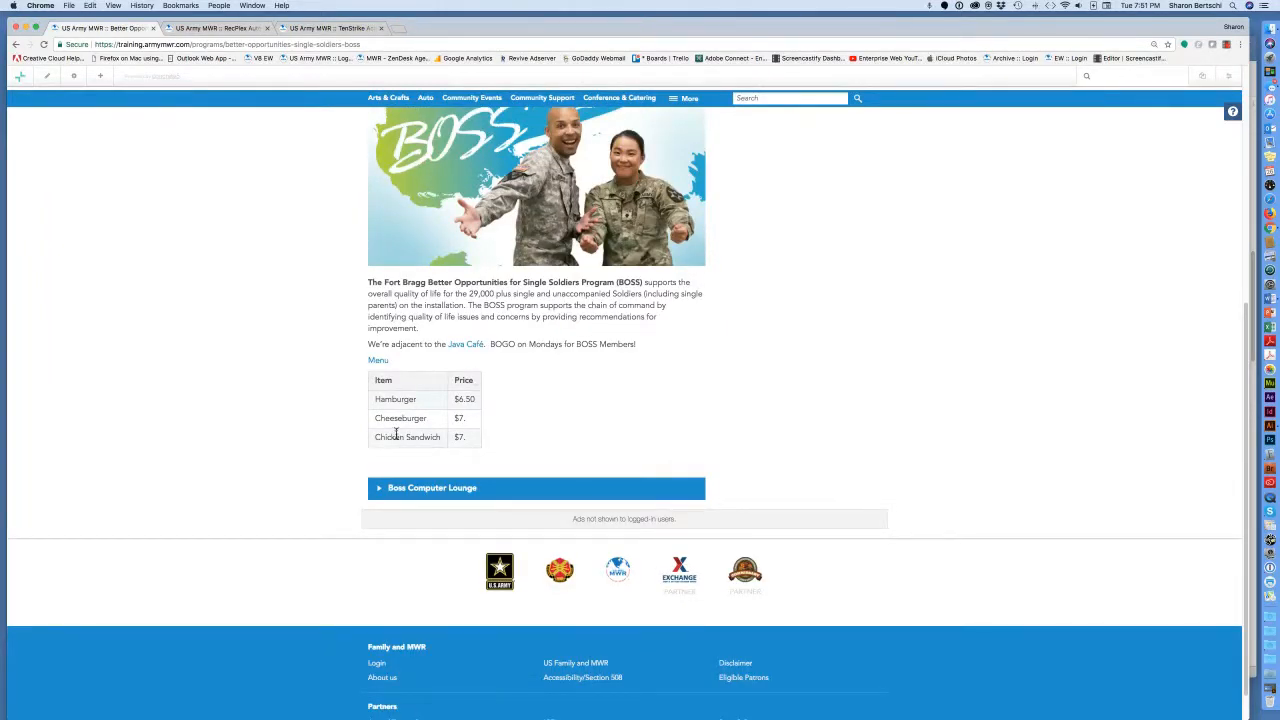
scroll(386, 494, down, 1)
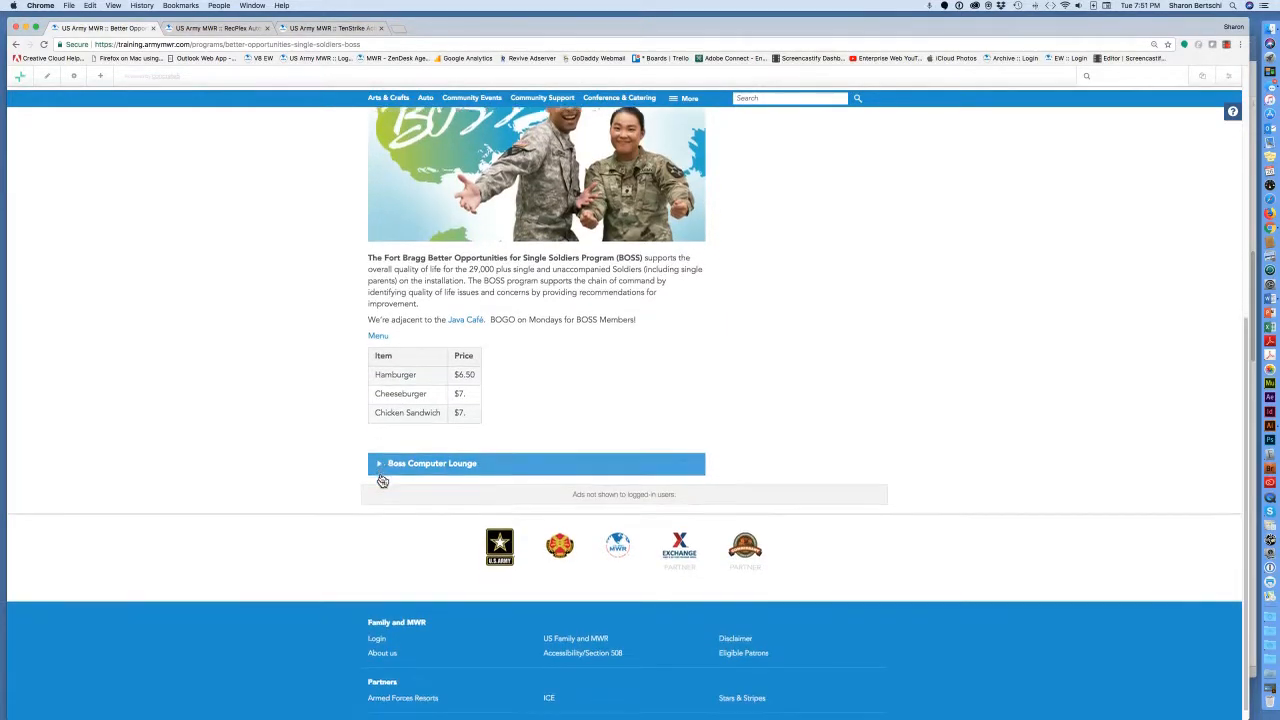
scroll(382, 475, down, 1)
click(381, 452)
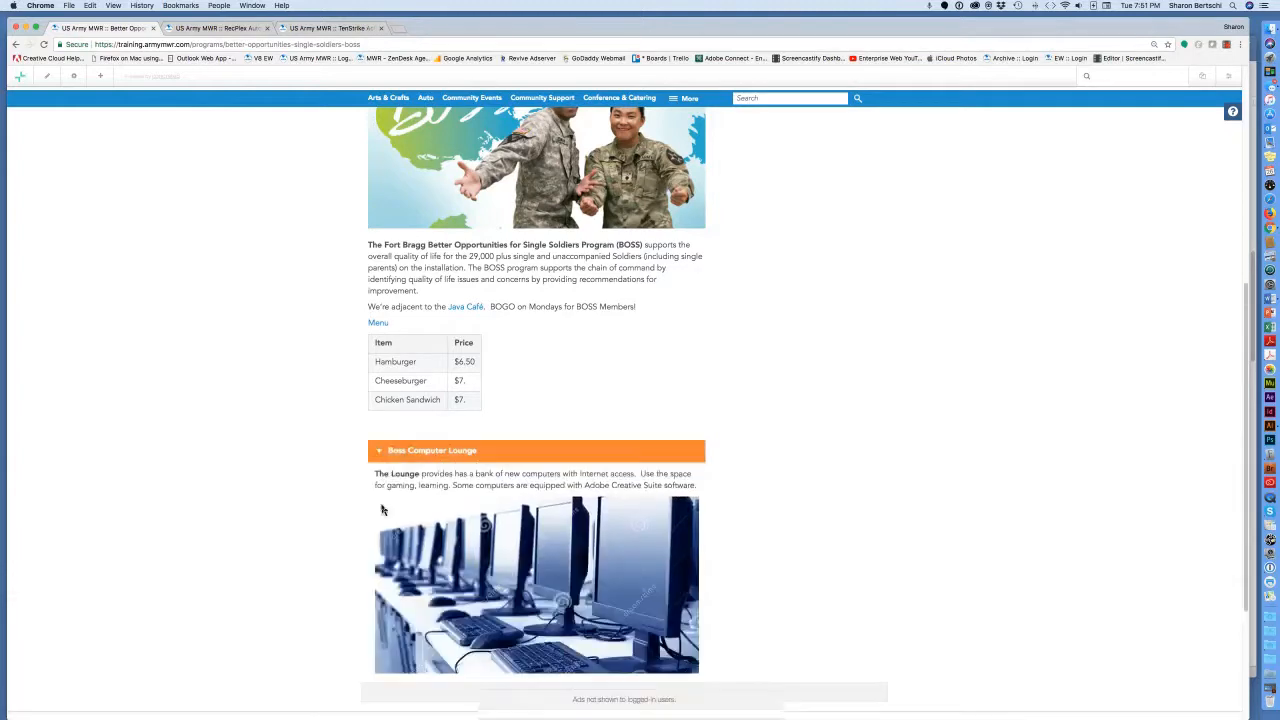
Restore normal zoom and follow the Java Café link to test it.
scroll(381, 510, up, 2)
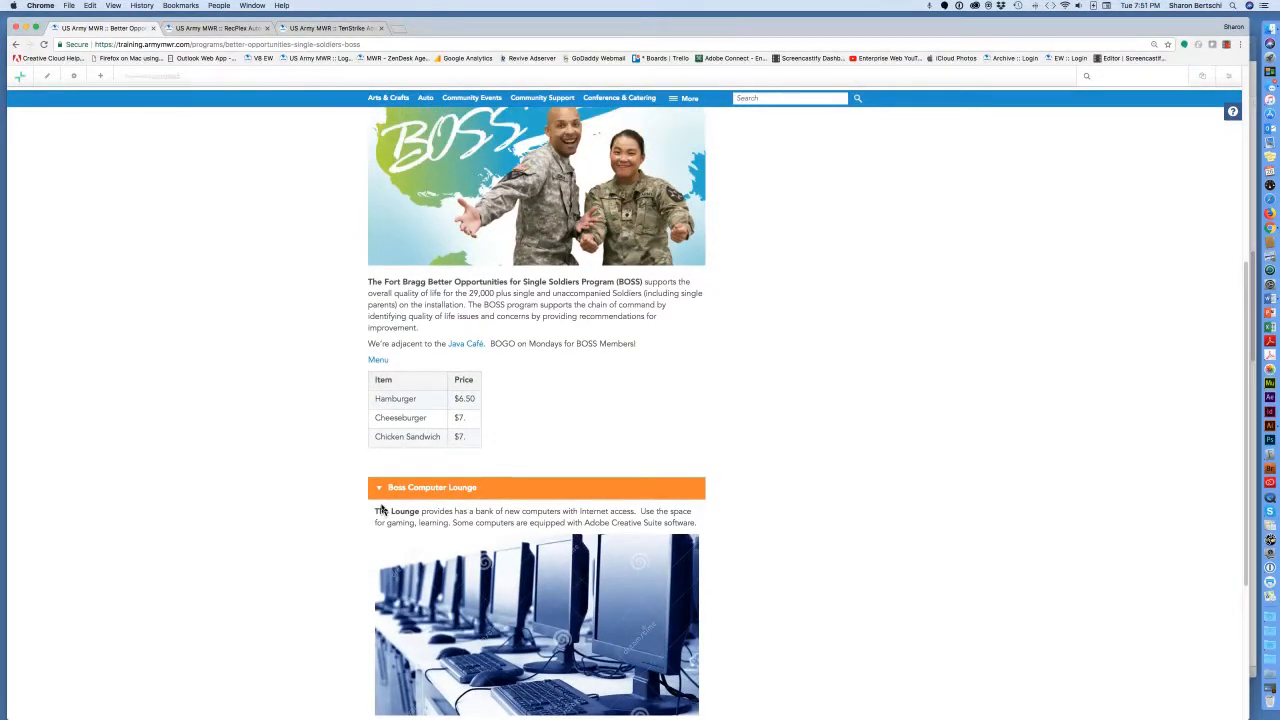
key(super+equal)
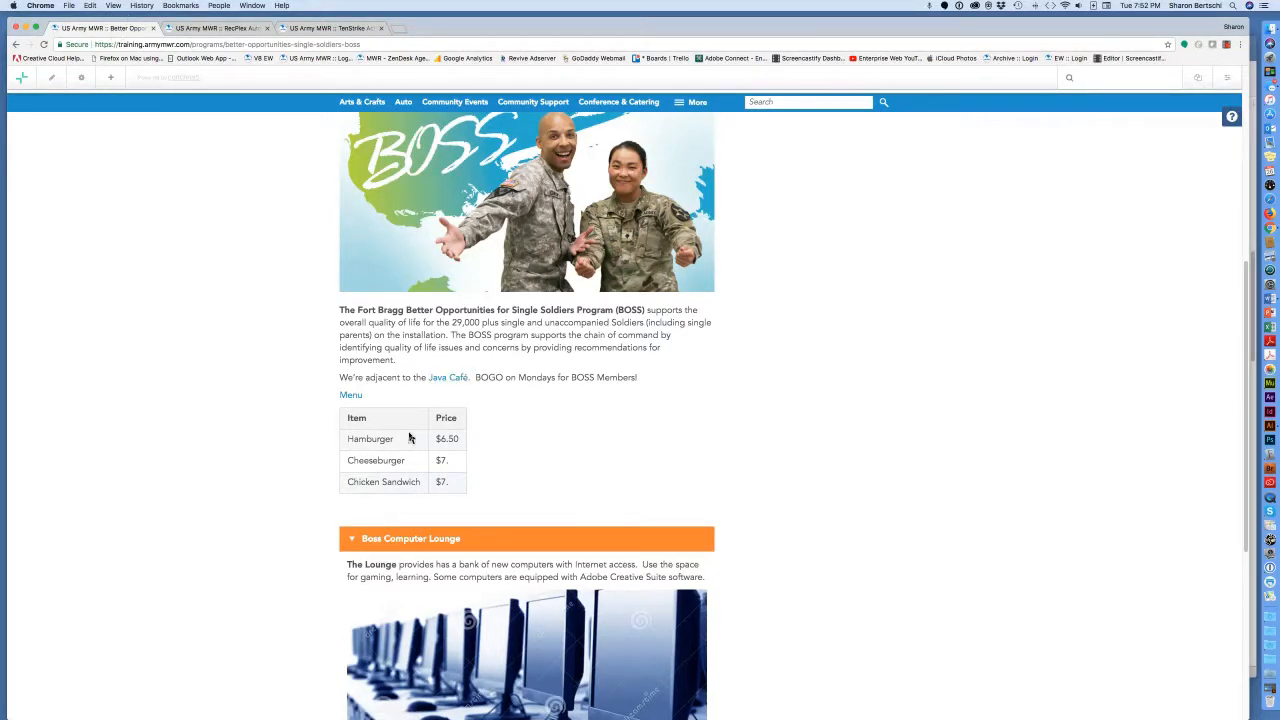
click(460, 379)
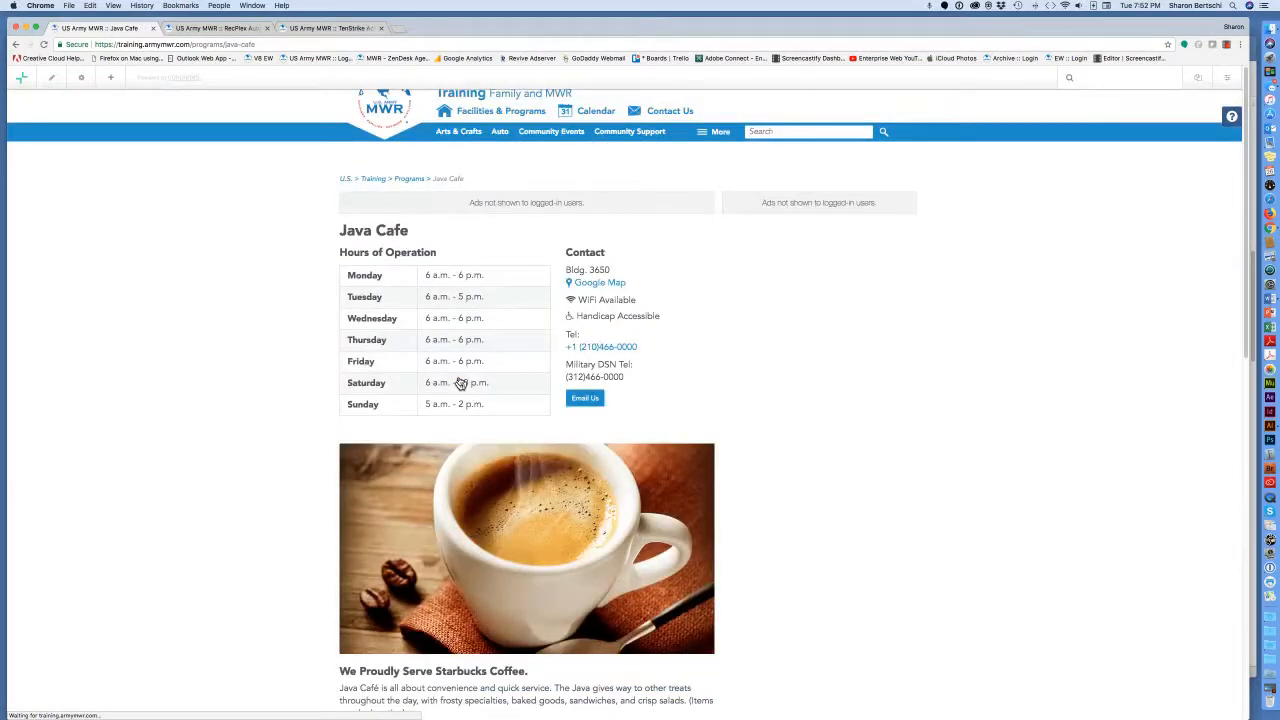
Check the Java Cafe page, then go back to the BOSS page.
scroll(460, 383, down, 2)
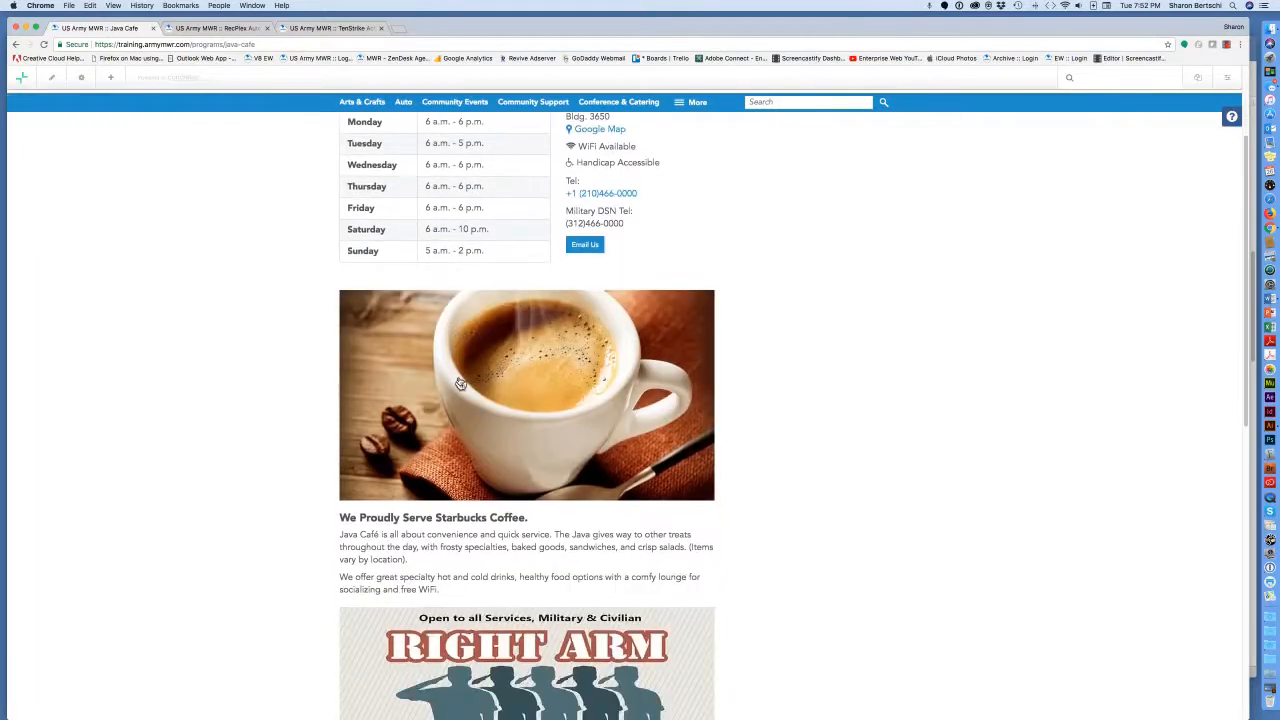
scroll(460, 383, up, 2)
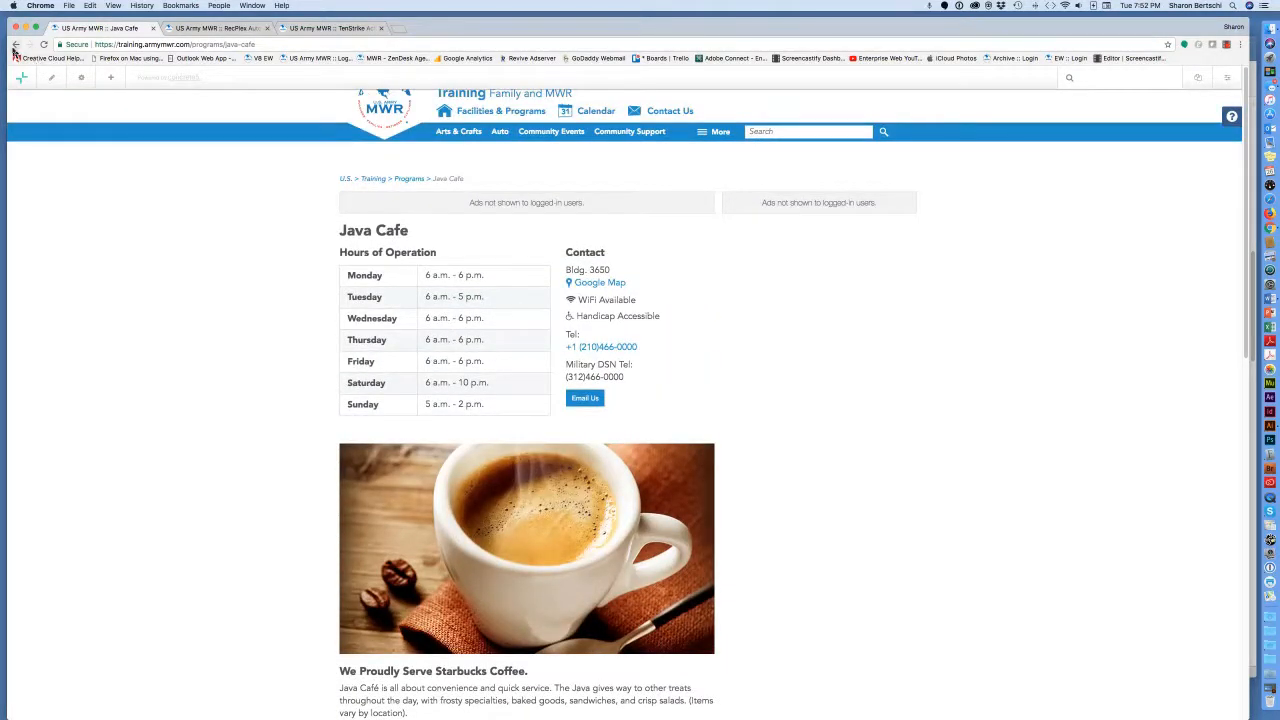
click(15, 47)
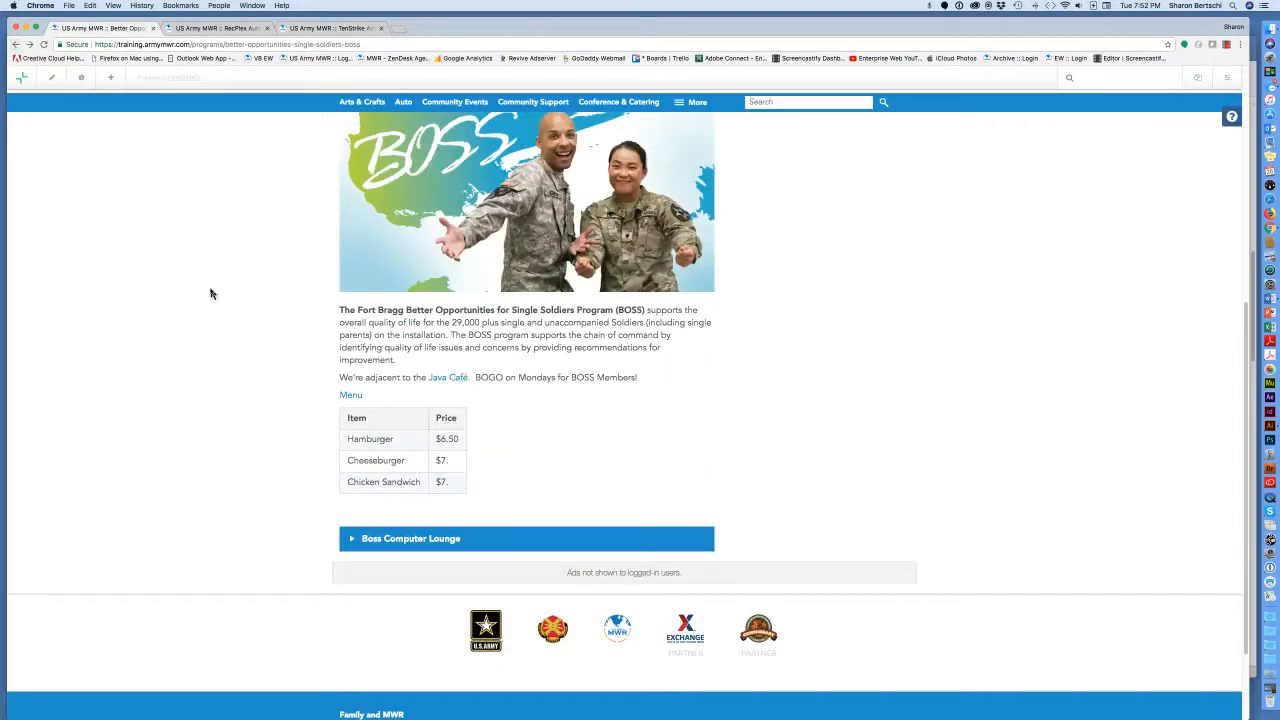
Open the Menu link's JAVA_Menu_Training.pdf, then close it and return to the BOSS page.
click(358, 397)
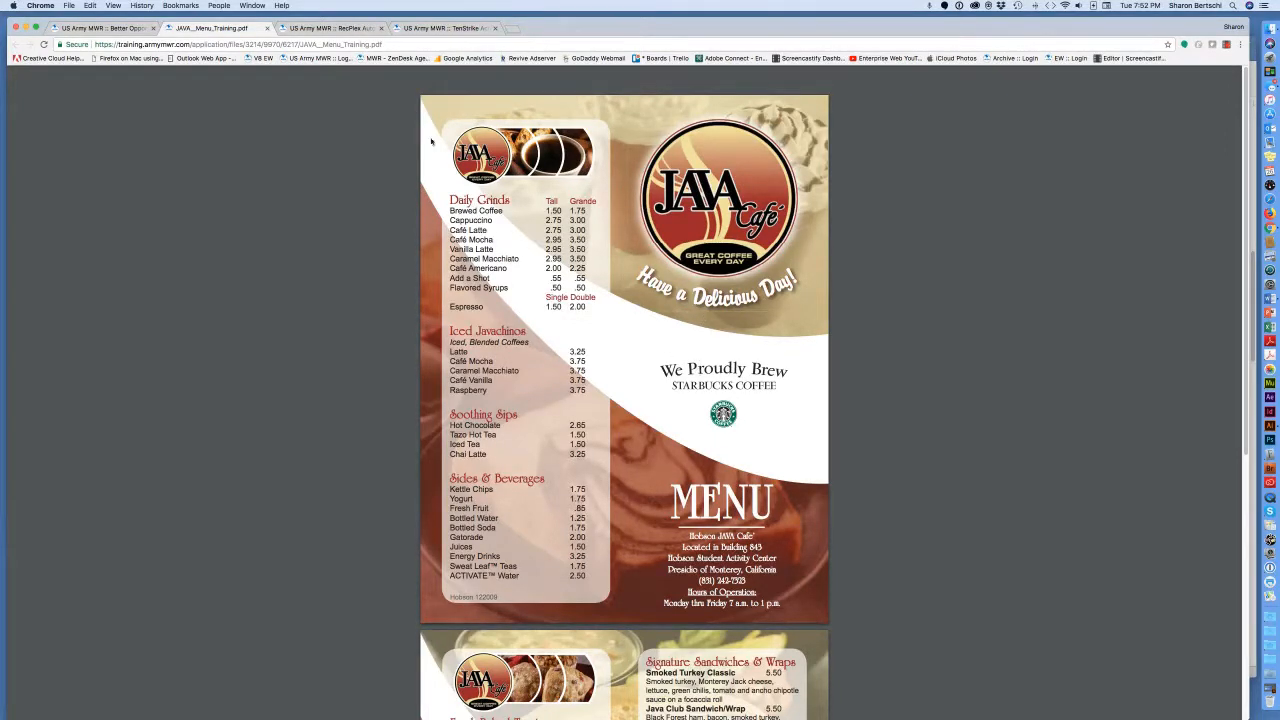
click(268, 31)
scroll(295, 300, up, 2)
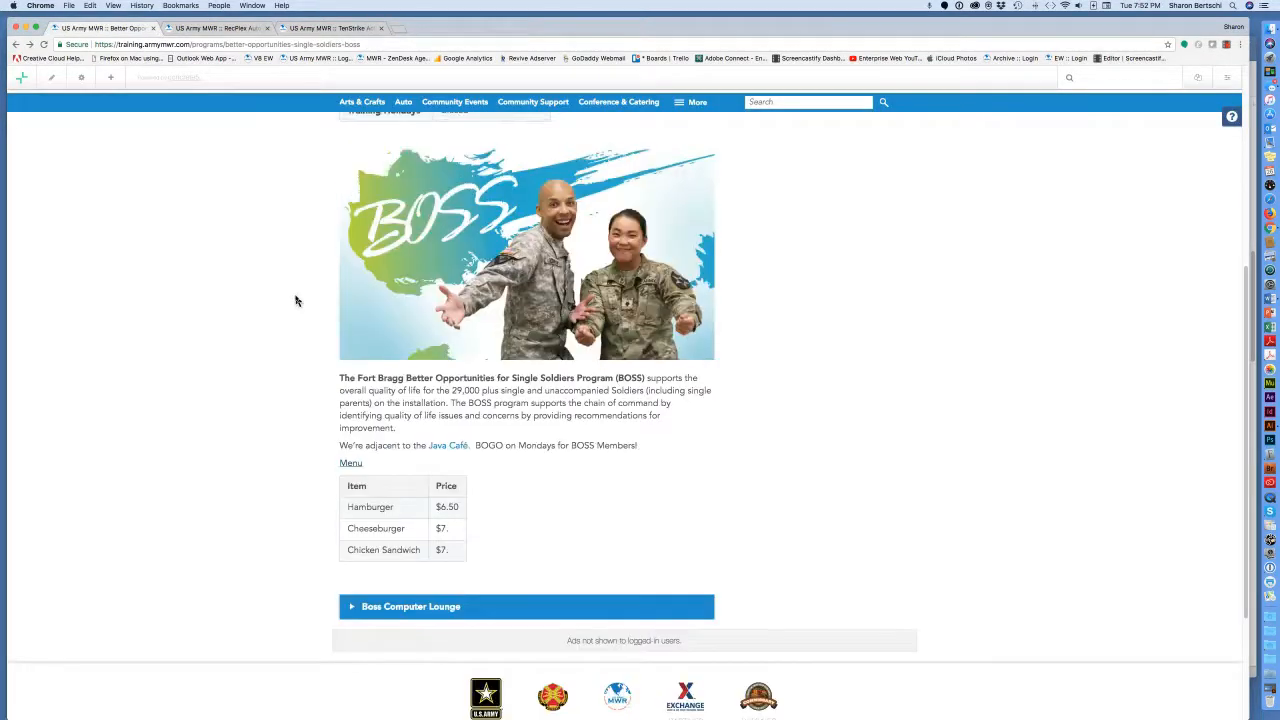
scroll(295, 300, up, 8)
scroll(295, 300, down, 5)
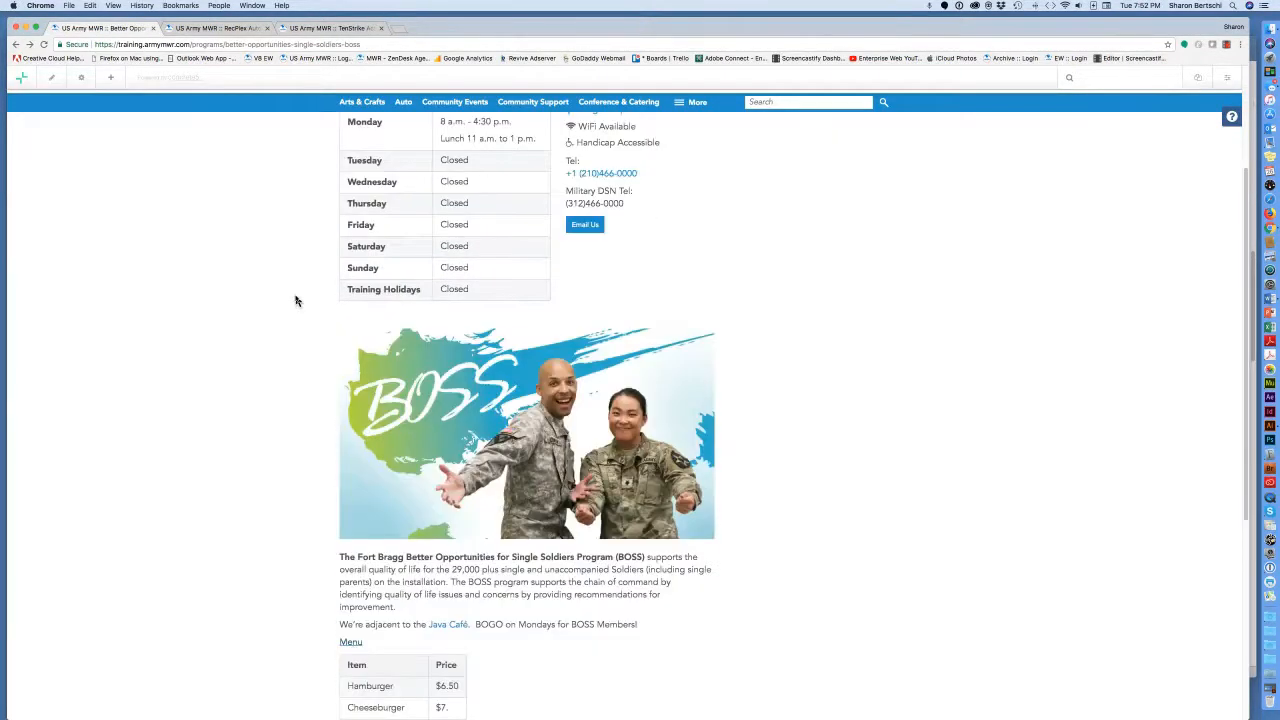
scroll(295, 300, down, 3)
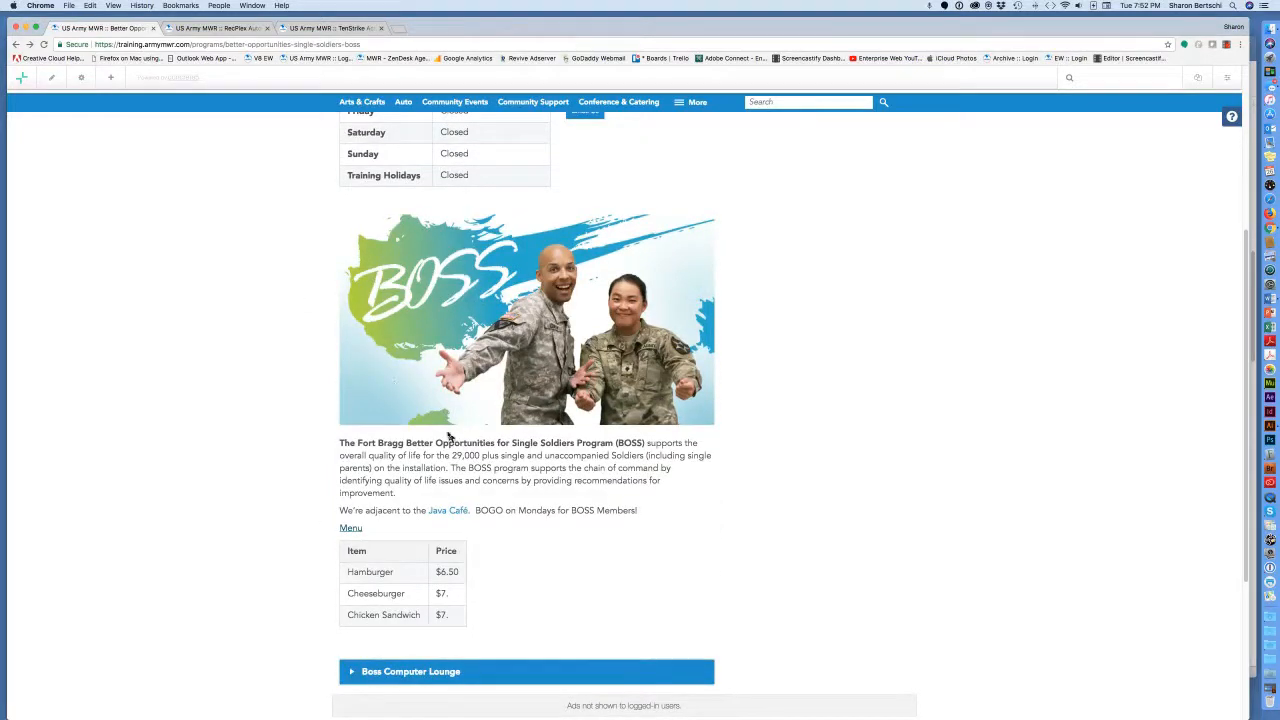